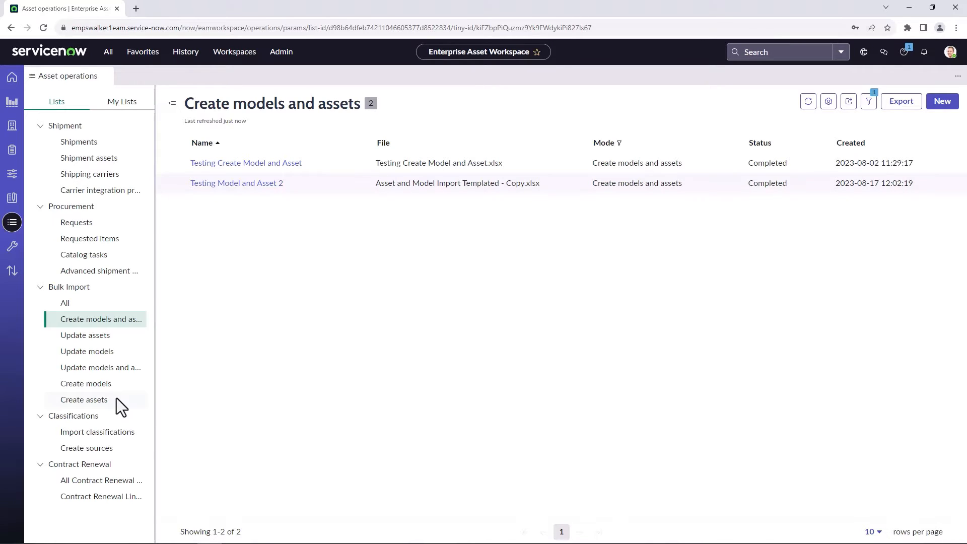
{"action": "left_click", "coordinate": [116, 398]}
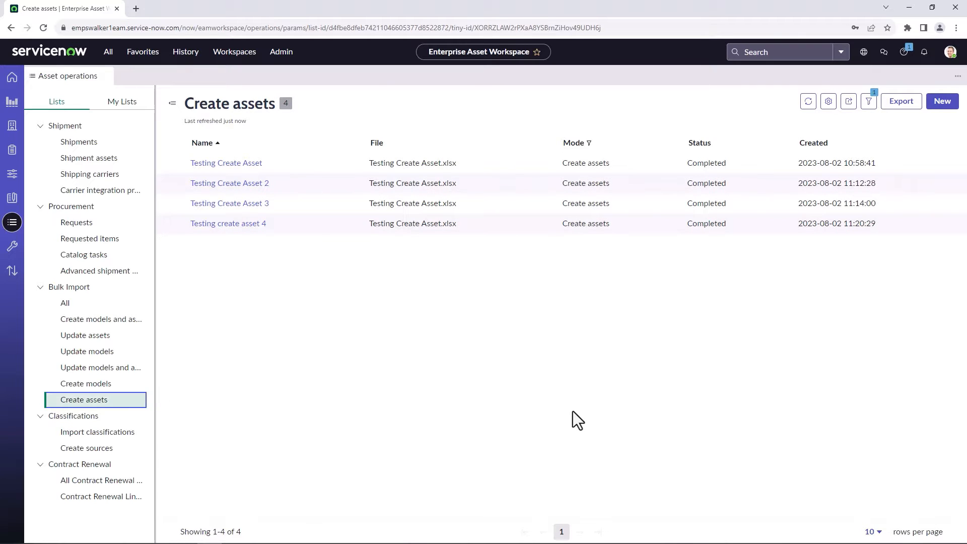
{"action": "left_click", "coordinate": [935, 103]}
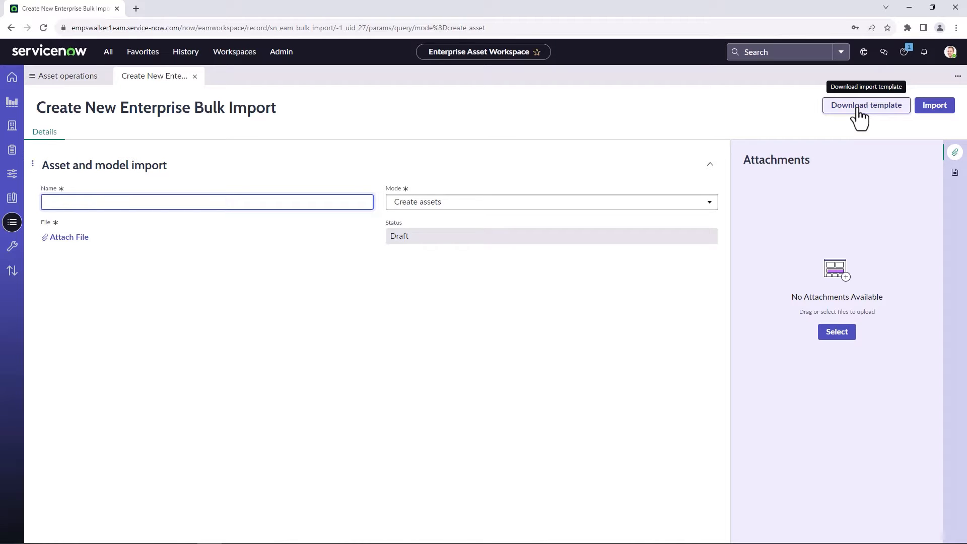
{"action": "left_click", "coordinate": [195, 77]}
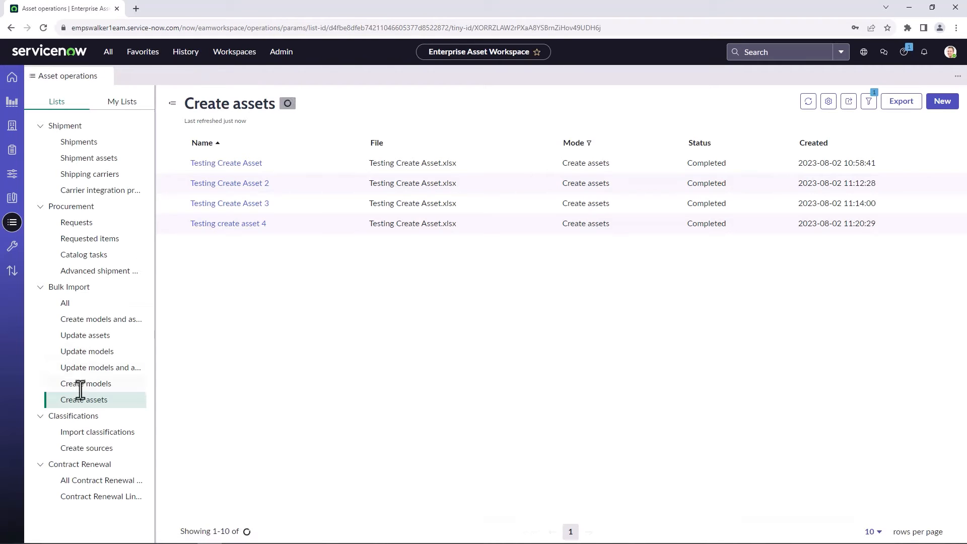
- Start a new bulk import from the Create models and assets list and download its import template
{"action": "left_click", "coordinate": [97, 319]}
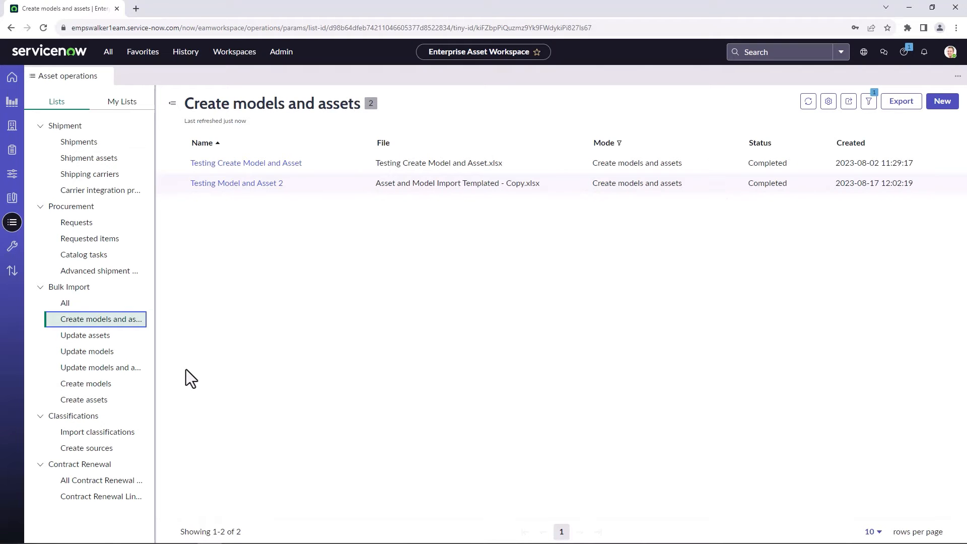
{"action": "left_click", "coordinate": [934, 107]}
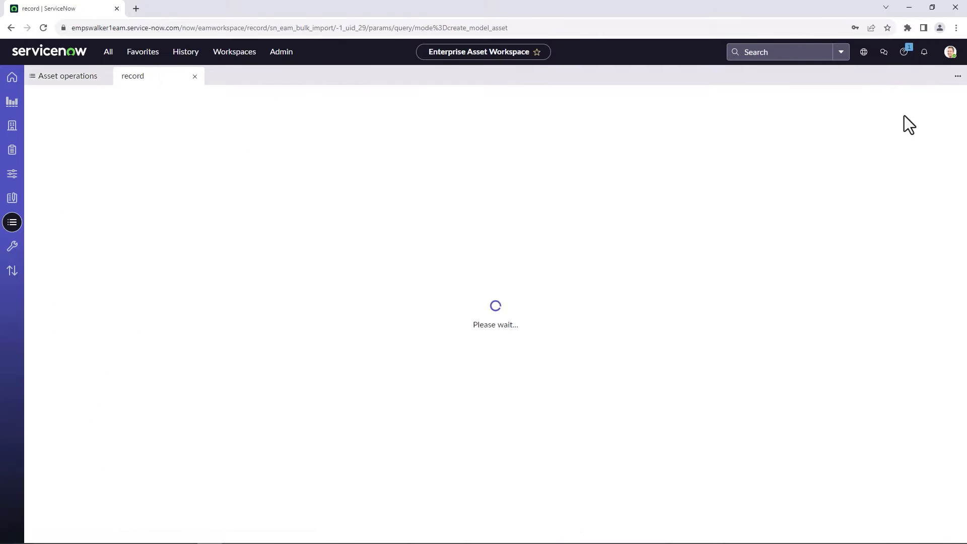
{"action": "left_click", "coordinate": [850, 108]}
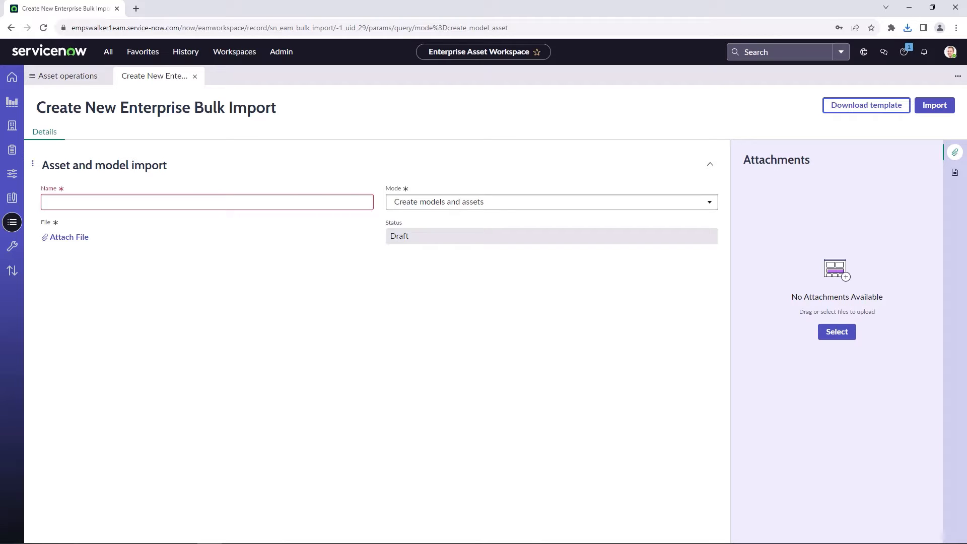
- Open the Asset and Model Import Templated workbook in Excel and auto-fit all its column widths
{"action": "left_click", "coordinate": [111, 543]}
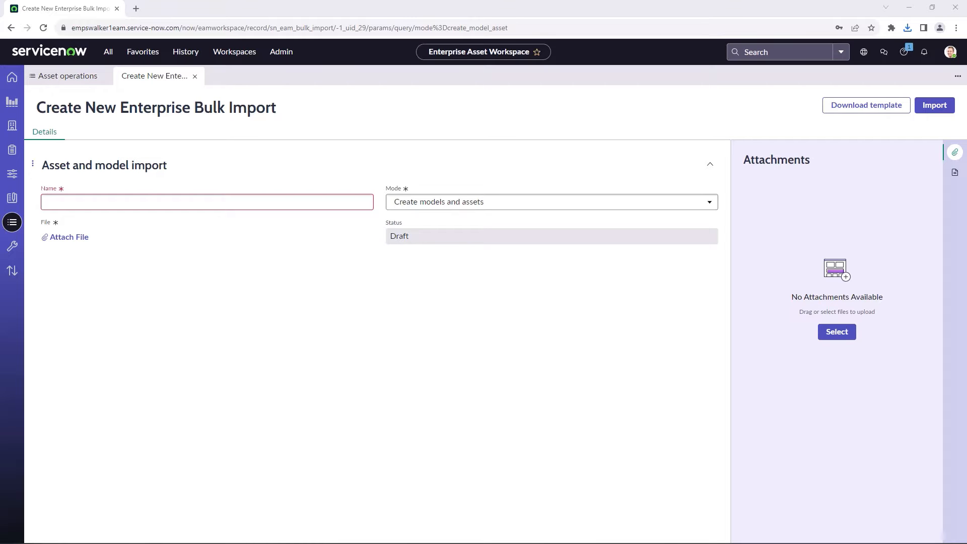
{"action": "left_click_drag", "start_coordinate": [966, 30], "coordinate": [489, 0]}
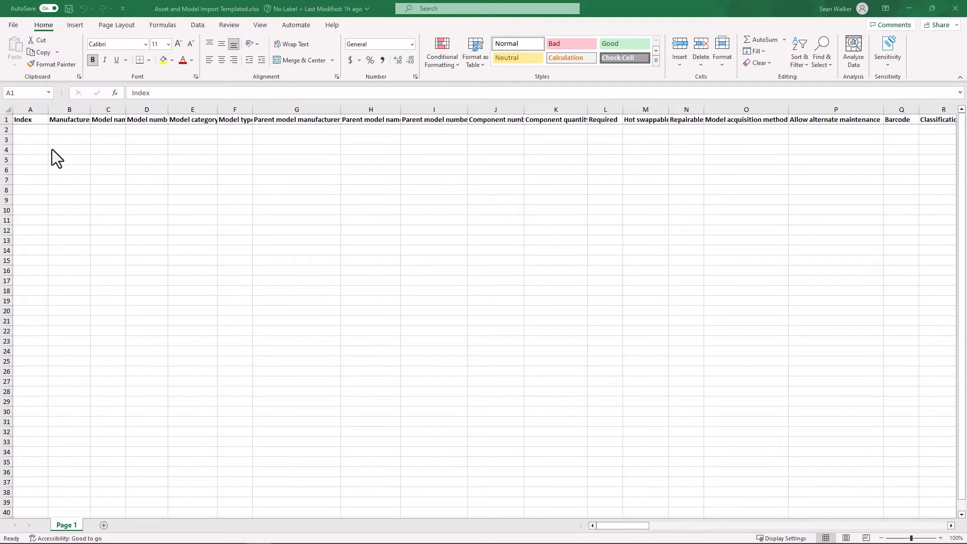
{"action": "left_click", "coordinate": [7, 108]}
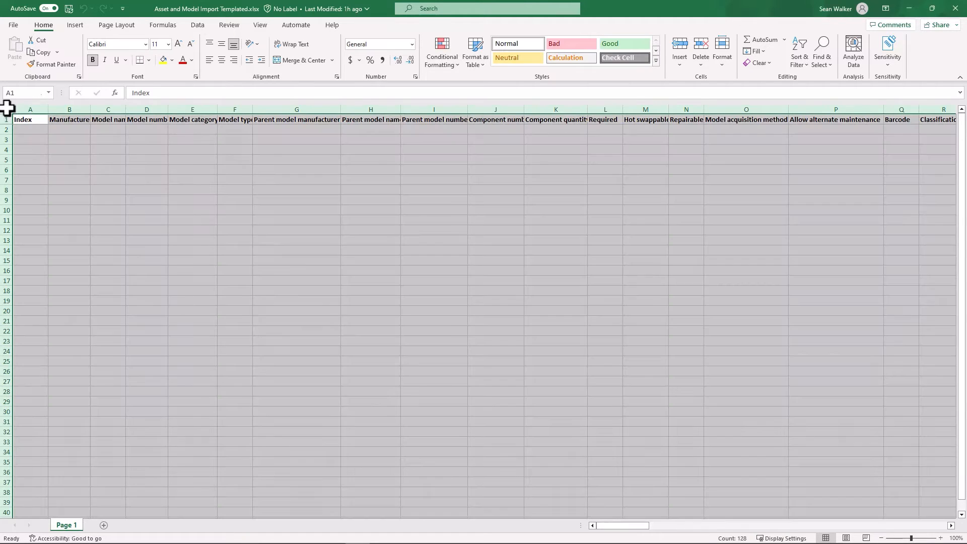
{"action": "double_click", "coordinate": [48, 109]}
{"action": "left_click", "coordinate": [52, 162]}
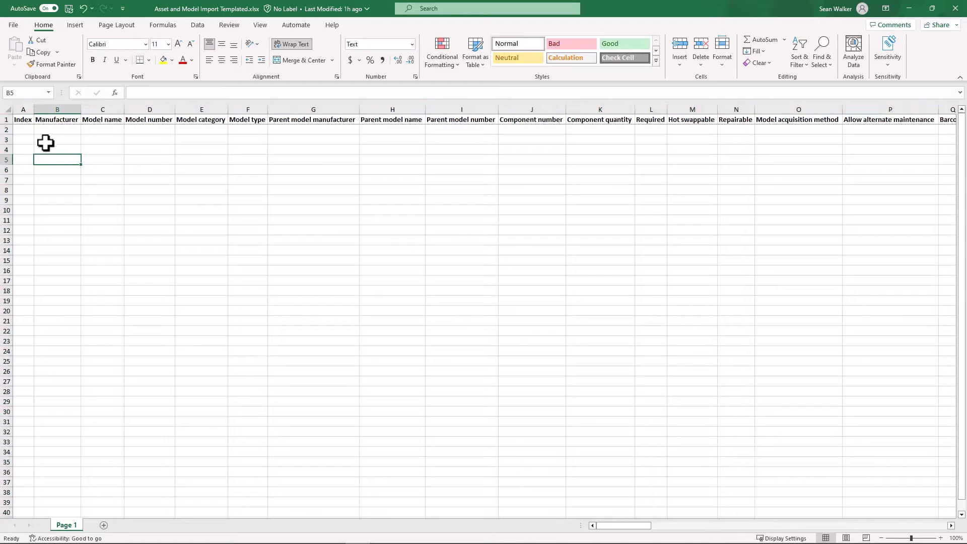
- Enter 1 as the Index value in cell A2
{"action": "left_click", "coordinate": [27, 129]}
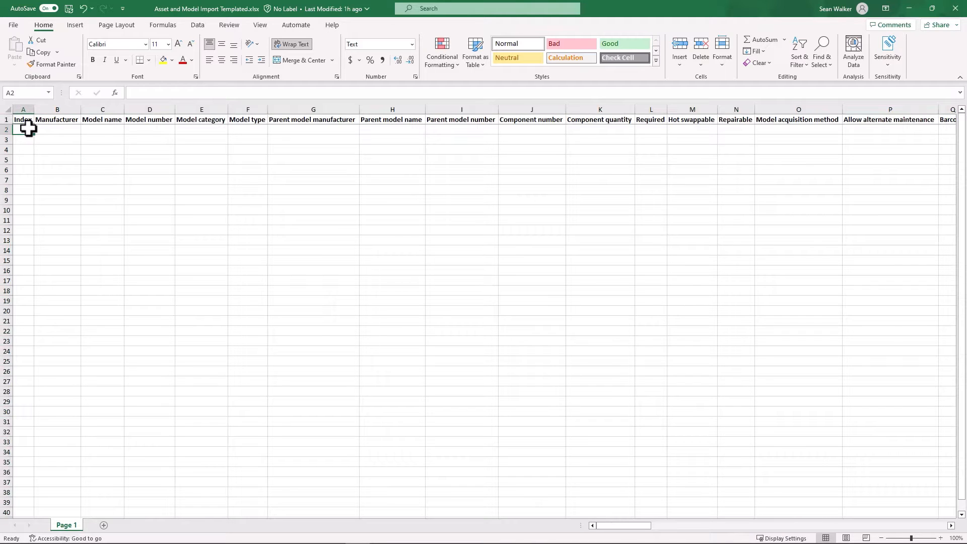
{"action": "type", "text": "1"}
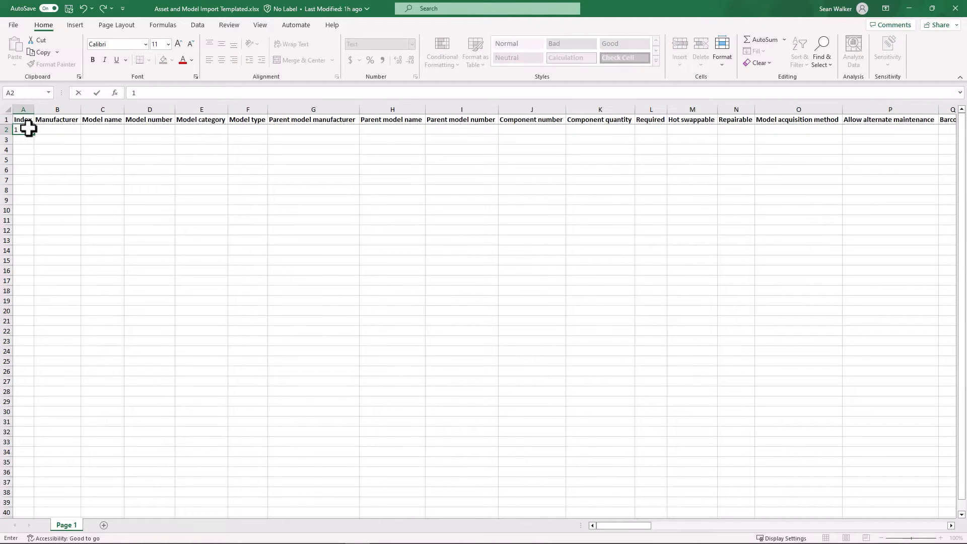
{"action": "key", "text": "Tab"}
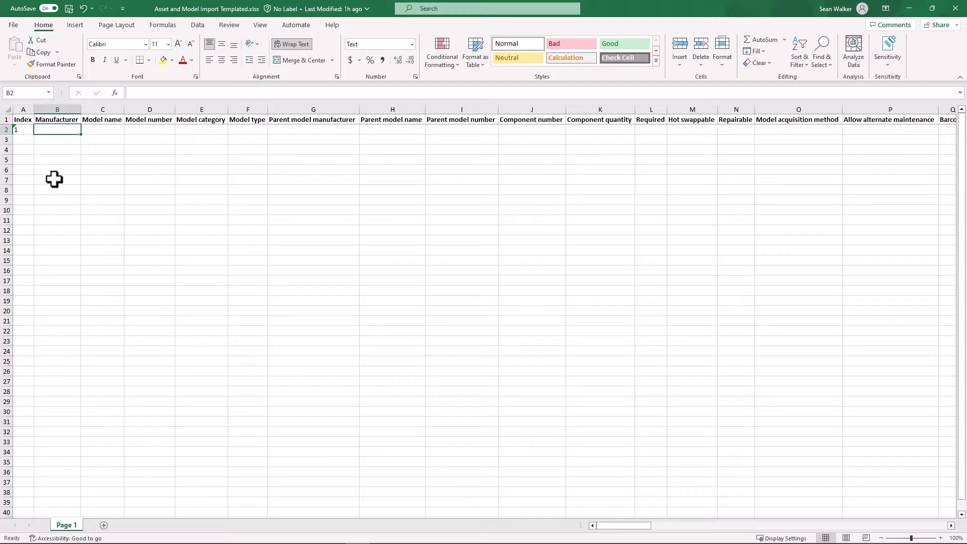
- Shade the header cells from Manufacturer to Model type (B1:F1) with a light blue theme fill
{"action": "left_click_drag", "start_coordinate": [65, 119], "coordinate": [235, 120]}
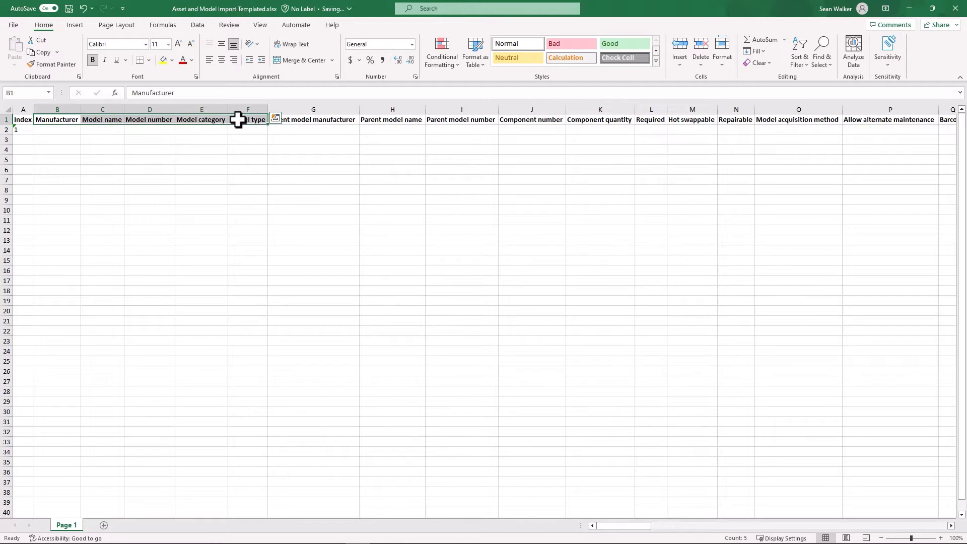
{"action": "left_click", "coordinate": [172, 60]}
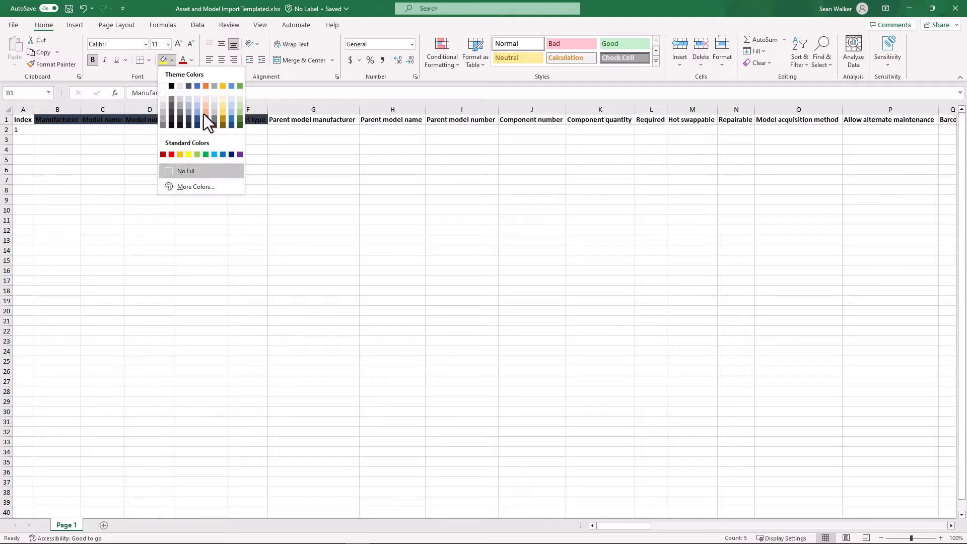
{"action": "left_click", "coordinate": [197, 85]}
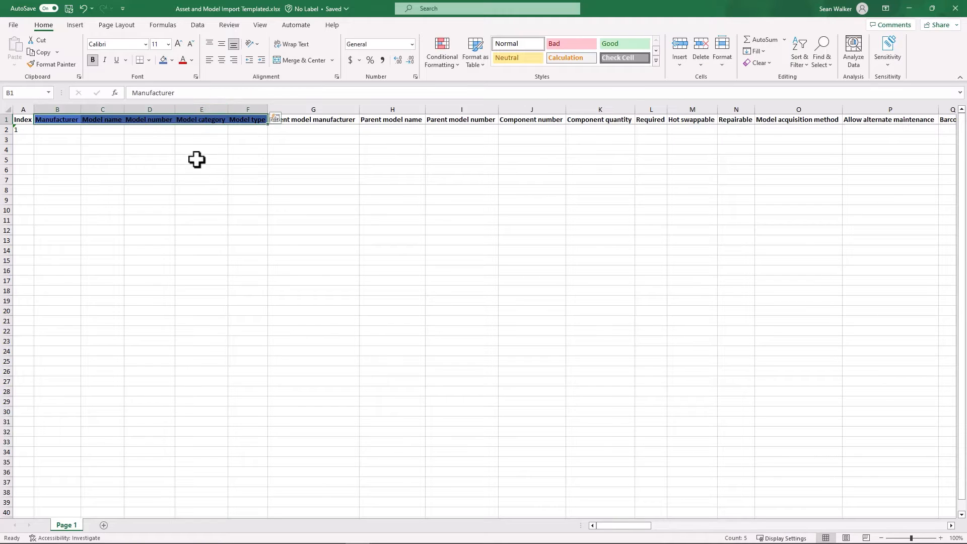
{"action": "left_click", "coordinate": [171, 60]}
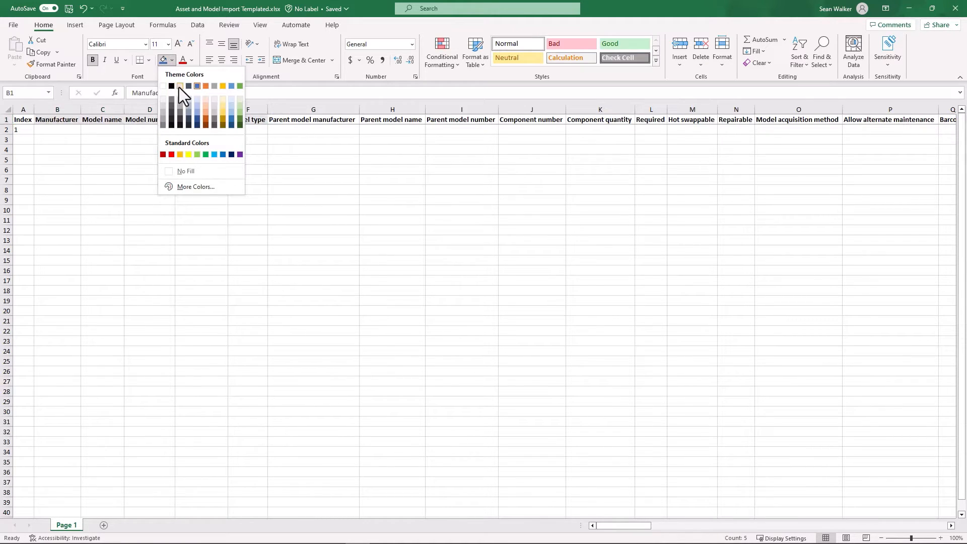
{"action": "left_click", "coordinate": [197, 106]}
{"action": "left_click", "coordinate": [149, 182]}
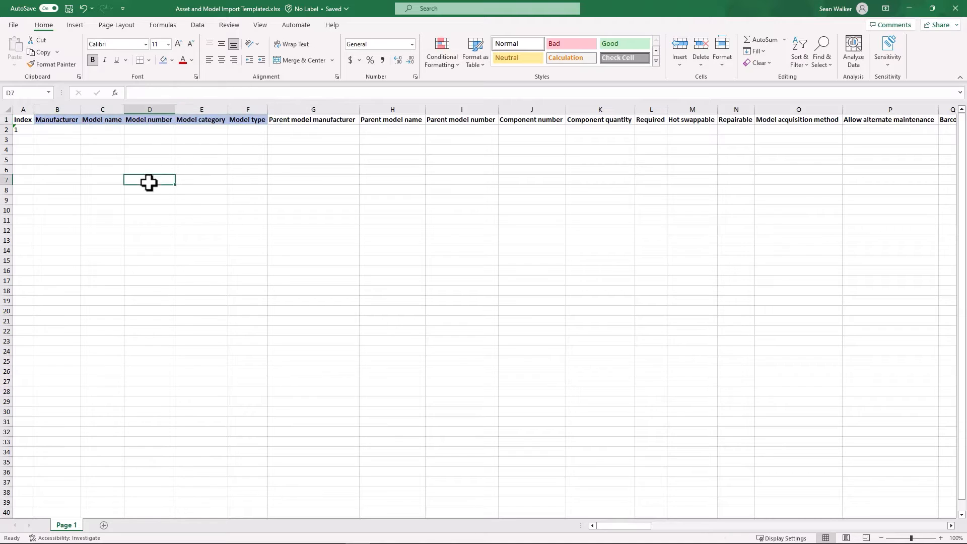
- Switch back to ServiceNow, open the Manufacturers list and search for company names containing acme
{"action": "left_click", "coordinate": [54, 133]}
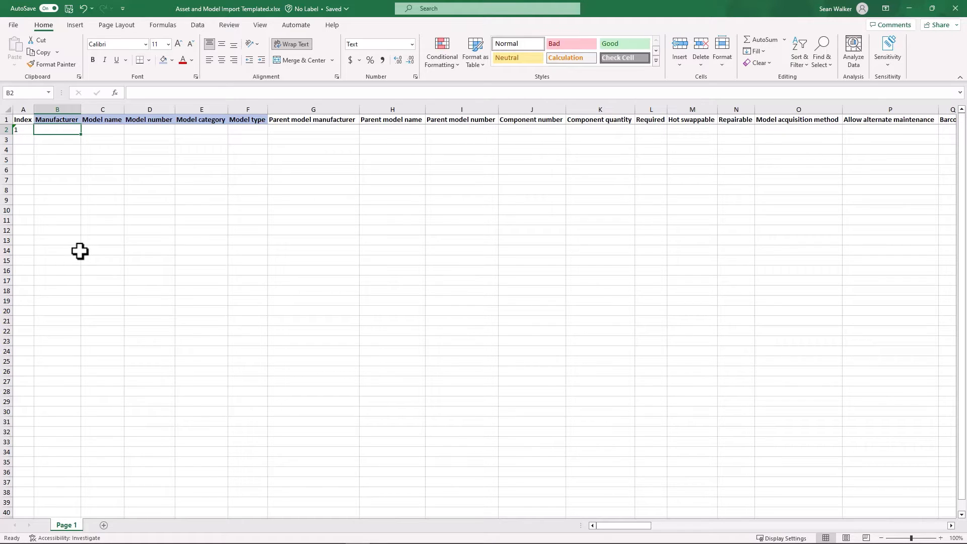
{"action": "left_click", "coordinate": [906, 8]}
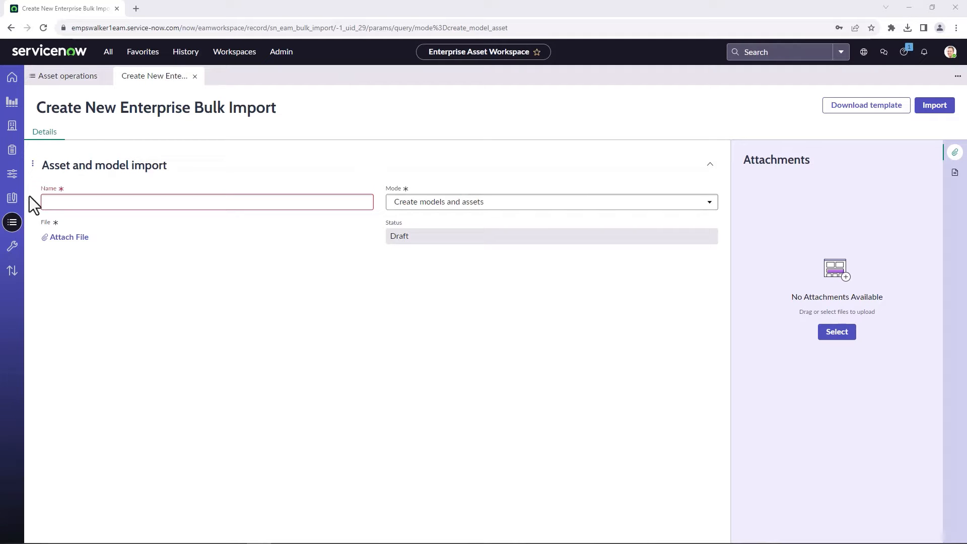
{"action": "left_click", "coordinate": [109, 56]}
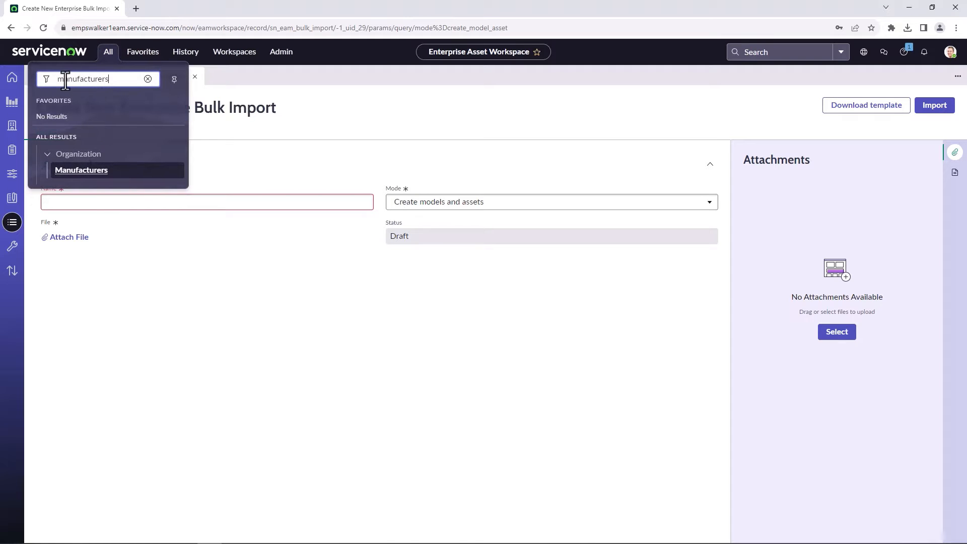
{"action": "left_click", "coordinate": [92, 171]}
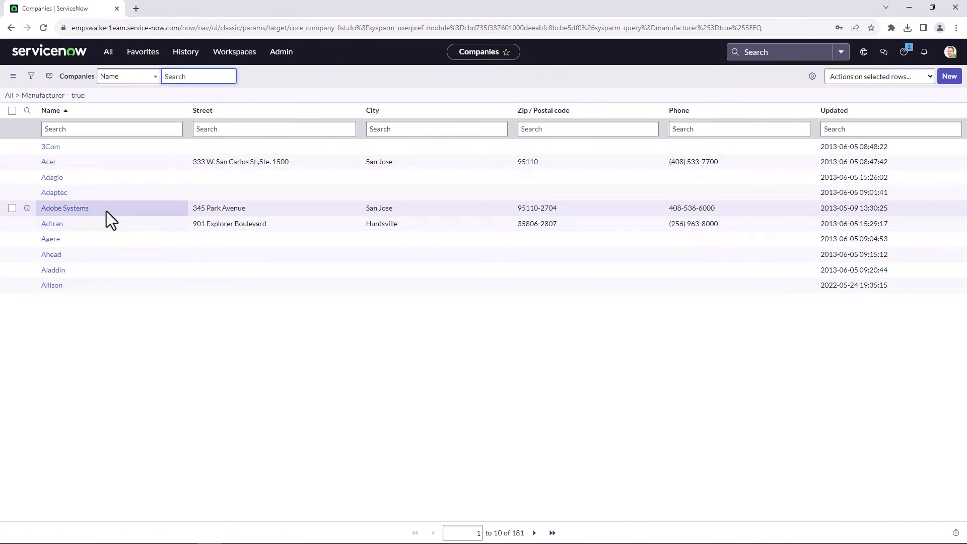
{"action": "type", "text": "*"}
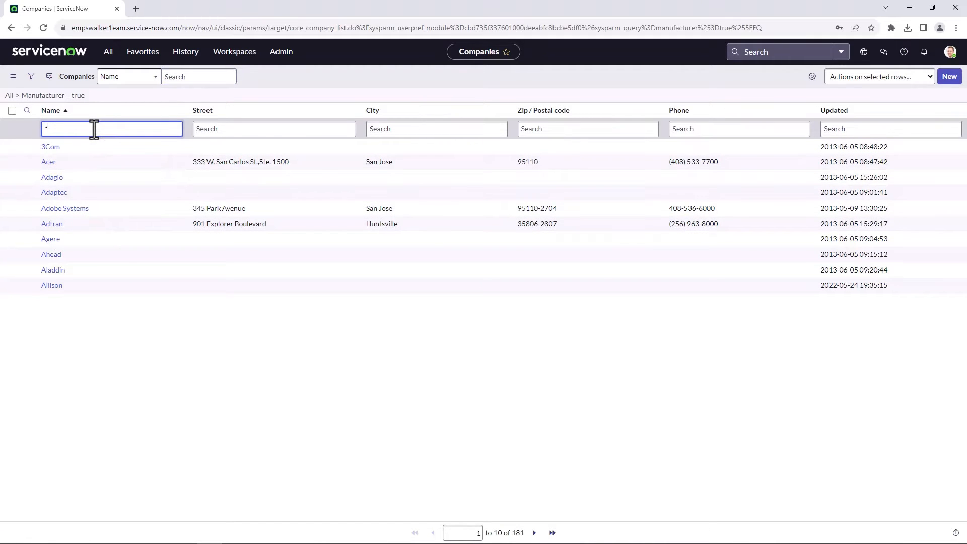
{"action": "type", "text": "acme"}
{"action": "key", "text": "Return"}
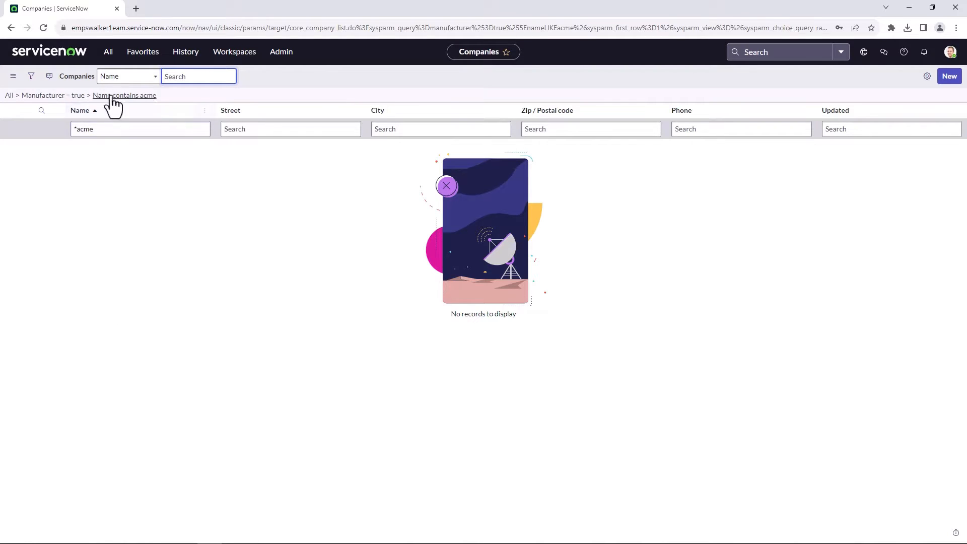
- Find and open the Companies list under User Administration
{"action": "left_click", "coordinate": [108, 52]}
{"action": "left_click_drag", "start_coordinate": [111, 79], "coordinate": [52, 79]}
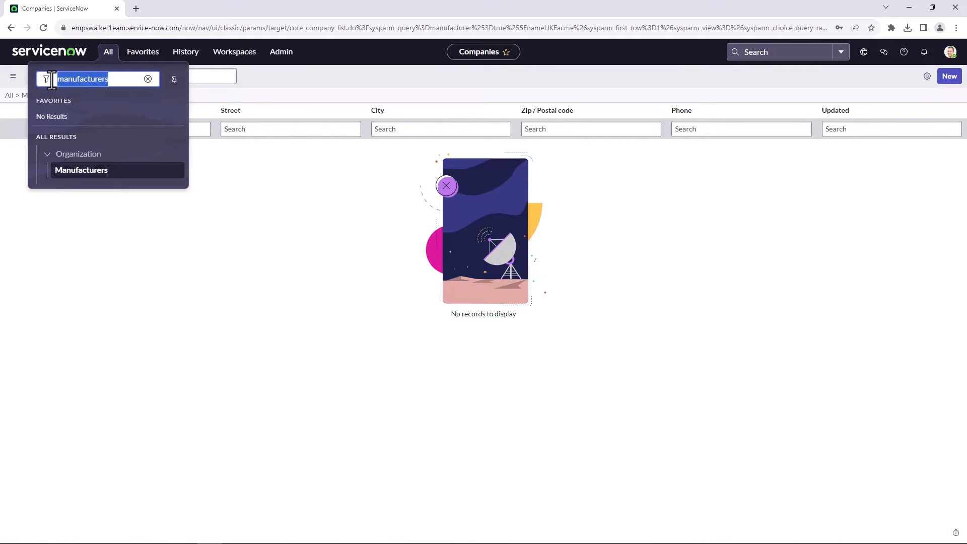
{"action": "type", "text": "compan"}
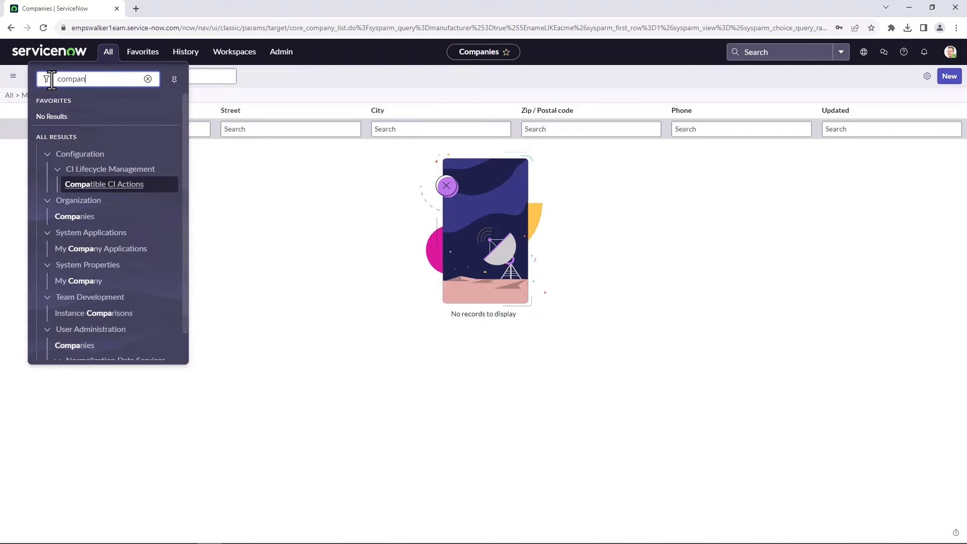
{"action": "type", "text": "ie"}
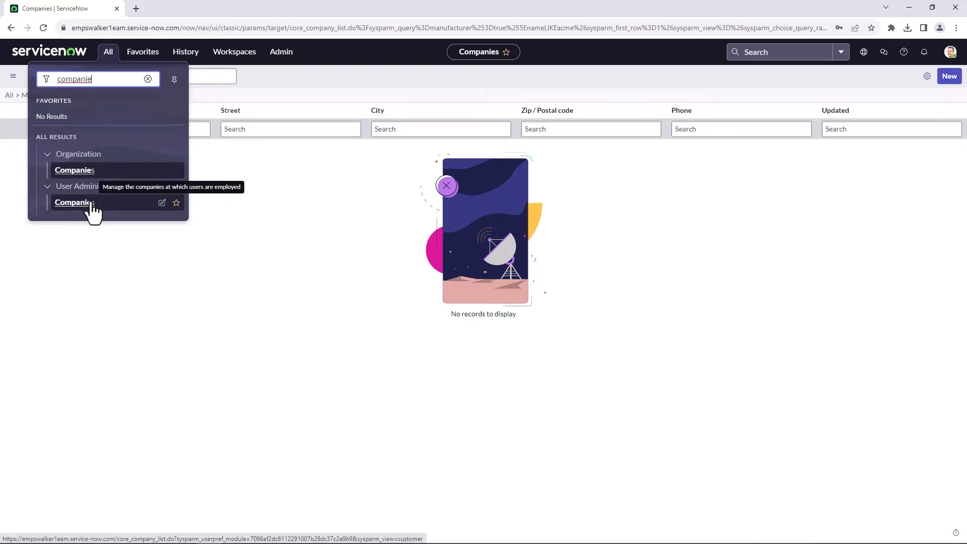
{"action": "left_click", "coordinate": [74, 203]}
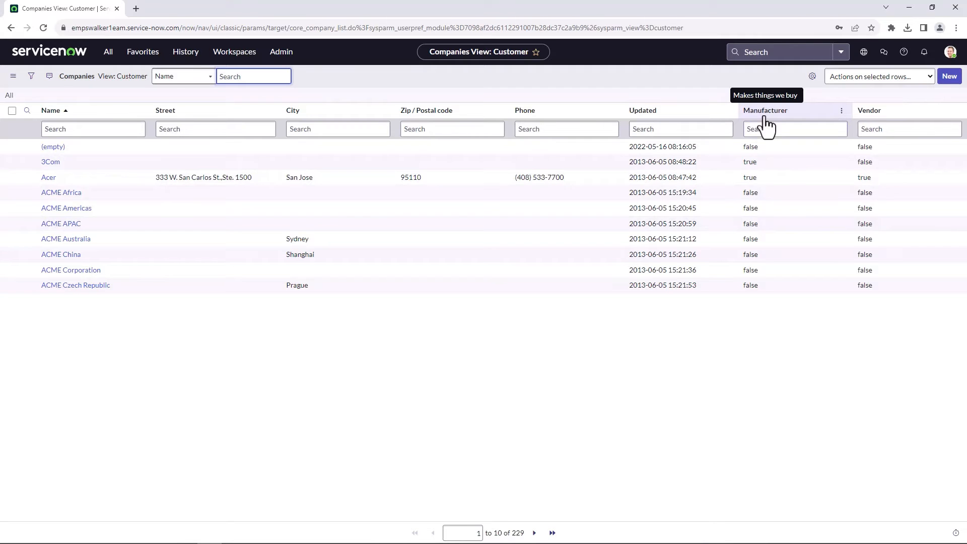
- Set the Manufacturer value of the ACME Americas company to true
{"action": "left_click", "coordinate": [757, 212]}
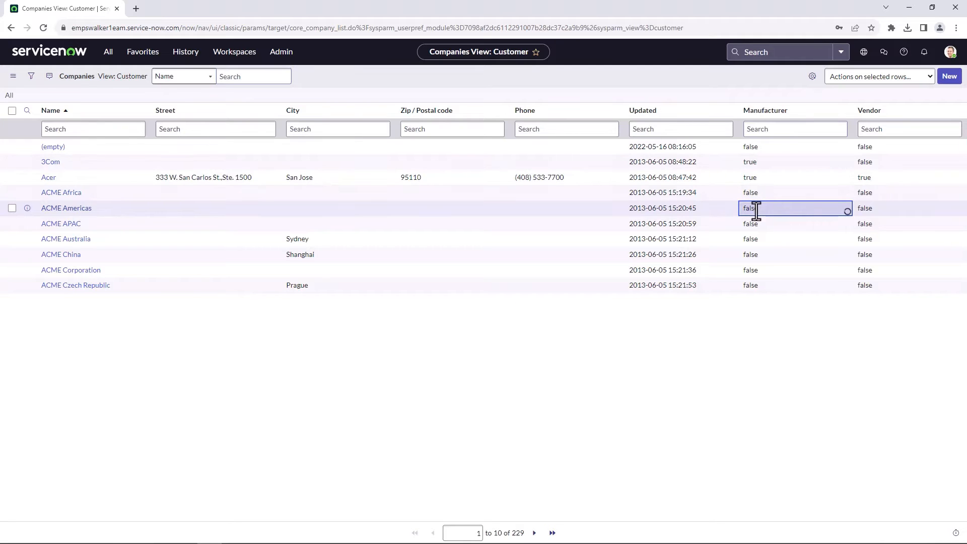
{"action": "left_click", "coordinate": [757, 214]}
{"action": "left_click", "coordinate": [757, 224]}
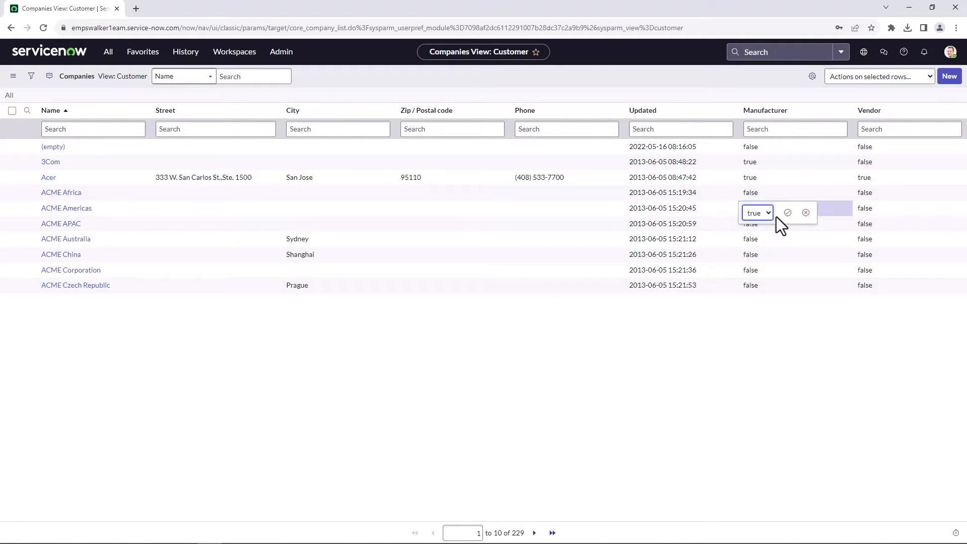
{"action": "left_click", "coordinate": [788, 213]}
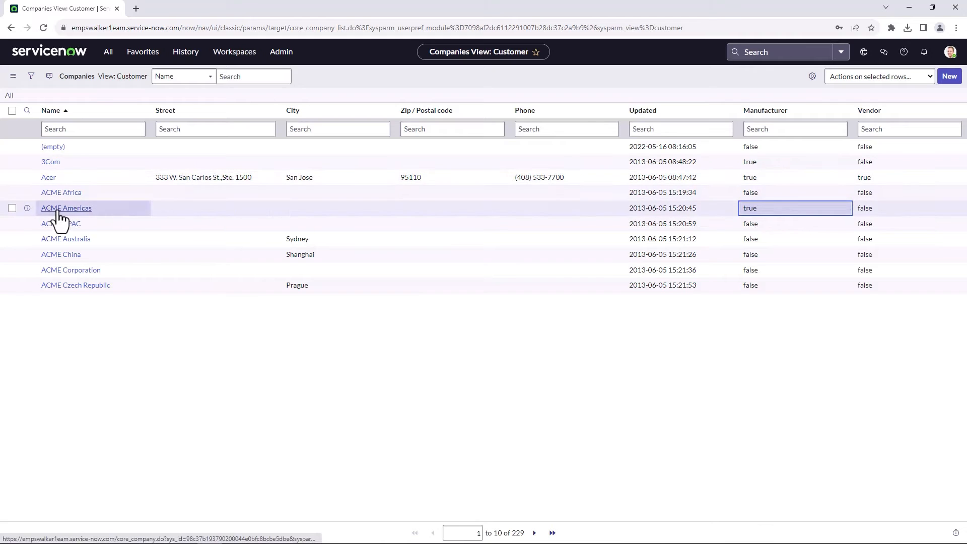
- Reopen the Manufacturers list under Organization to check for ACME Americas
{"action": "left_click", "coordinate": [108, 52]}
{"action": "type", "text": "companie"}
{"action": "left_click_drag", "start_coordinate": [107, 83], "coordinate": [50, 79]}
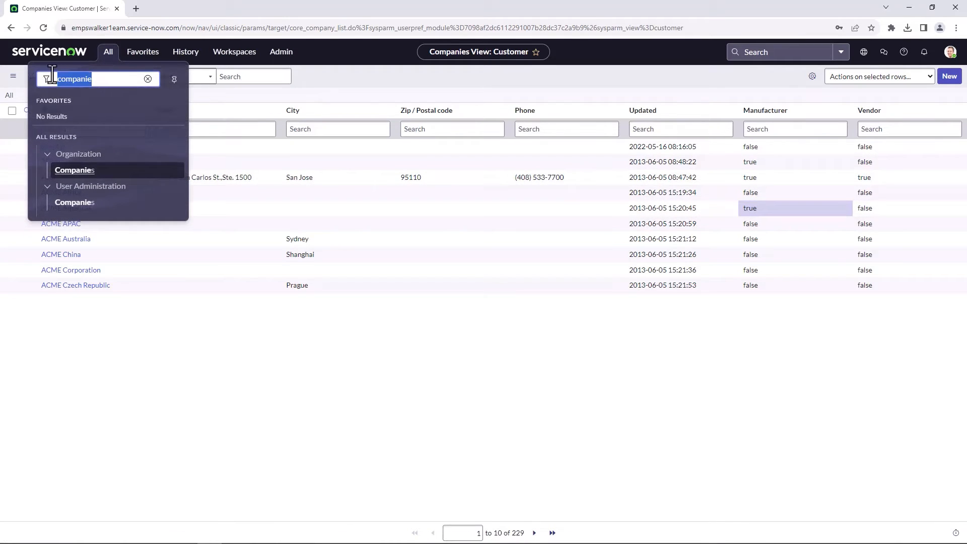
{"action": "type", "text": "manuf"}
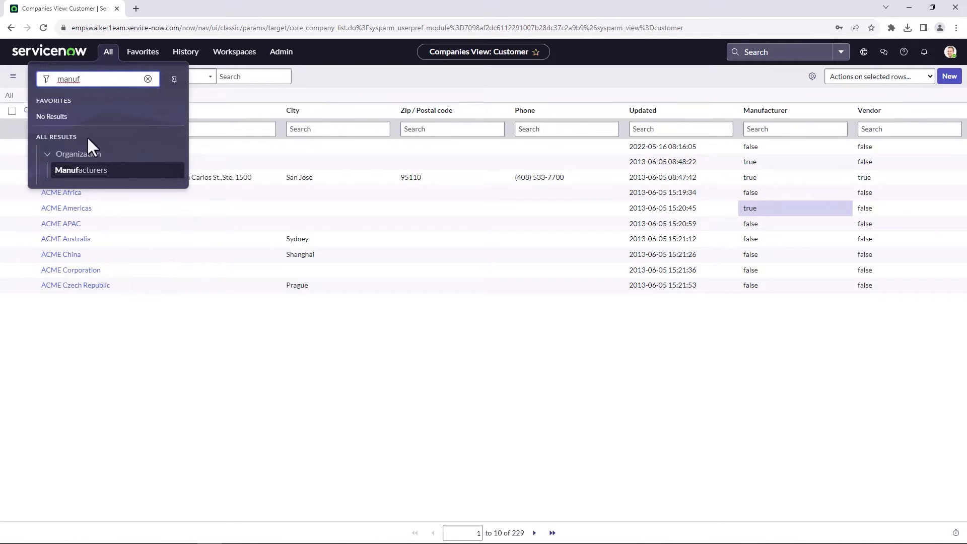
{"action": "left_click", "coordinate": [80, 172]}
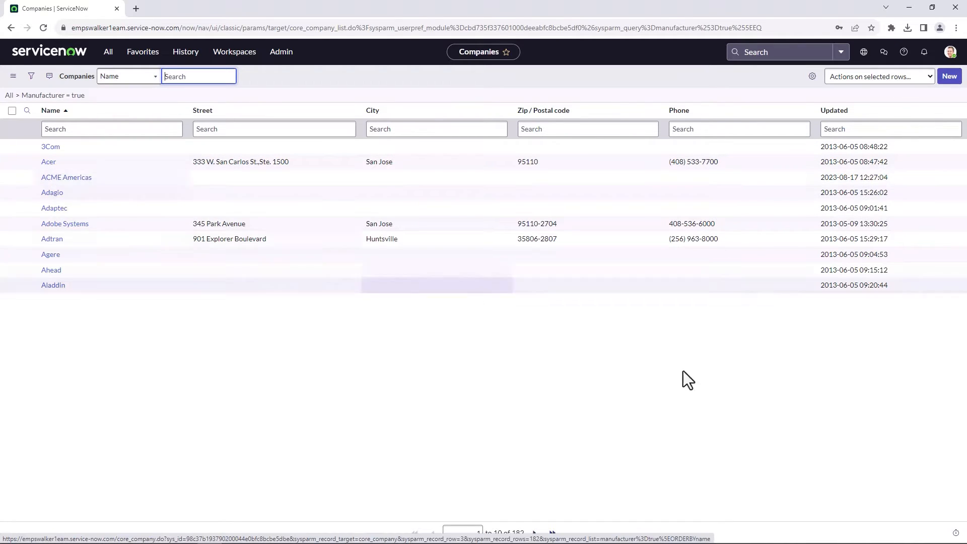
{"action": "mouse_move", "coordinate": [241, 537]}
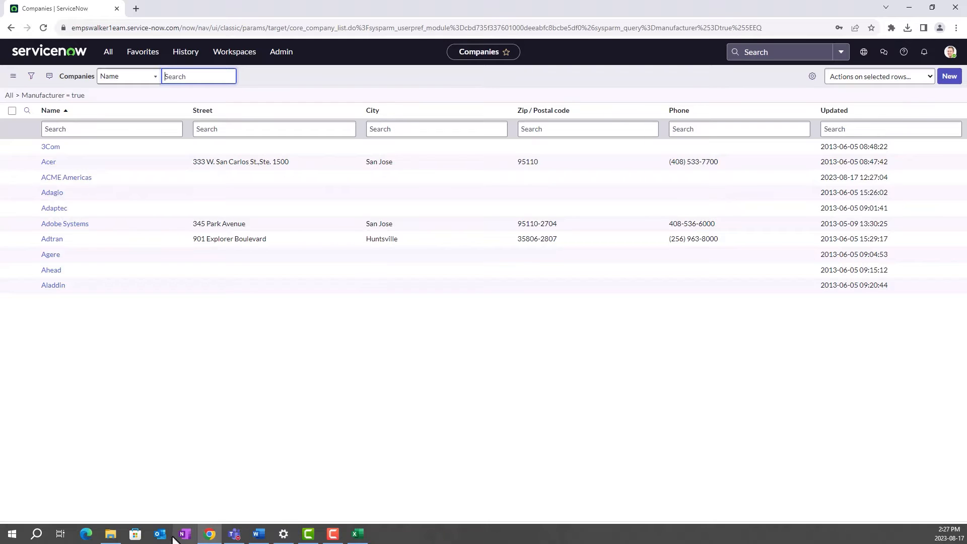
- Switch to the Excel import template and enter ACME Americas as the manufacturer in row 2
{"action": "left_click", "coordinate": [350, 540]}
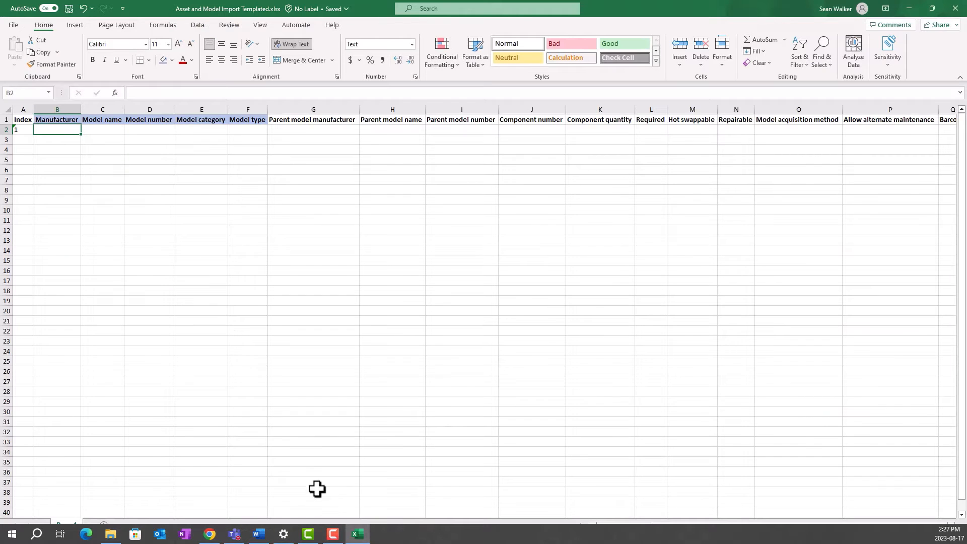
{"action": "type", "text": "A"}
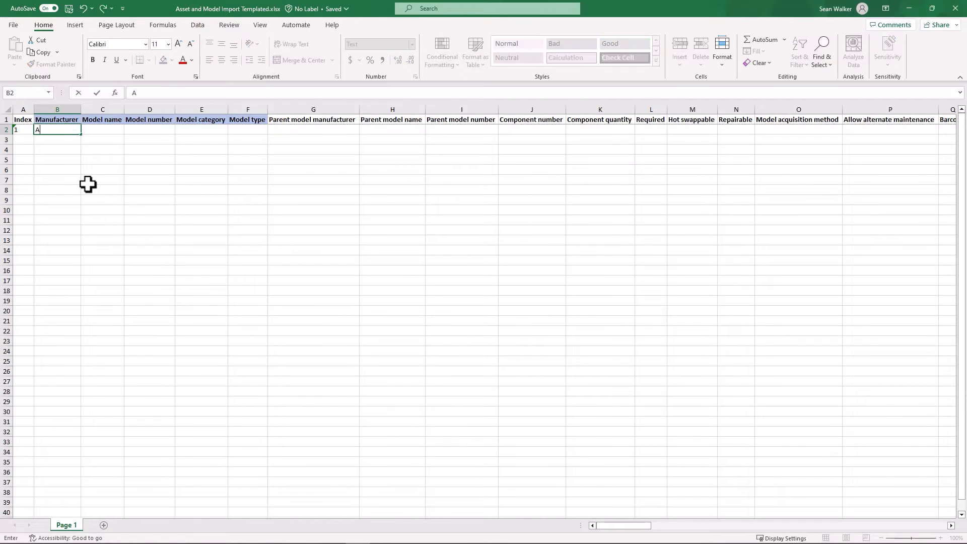
{"action": "type", "text": "CME Americas"}
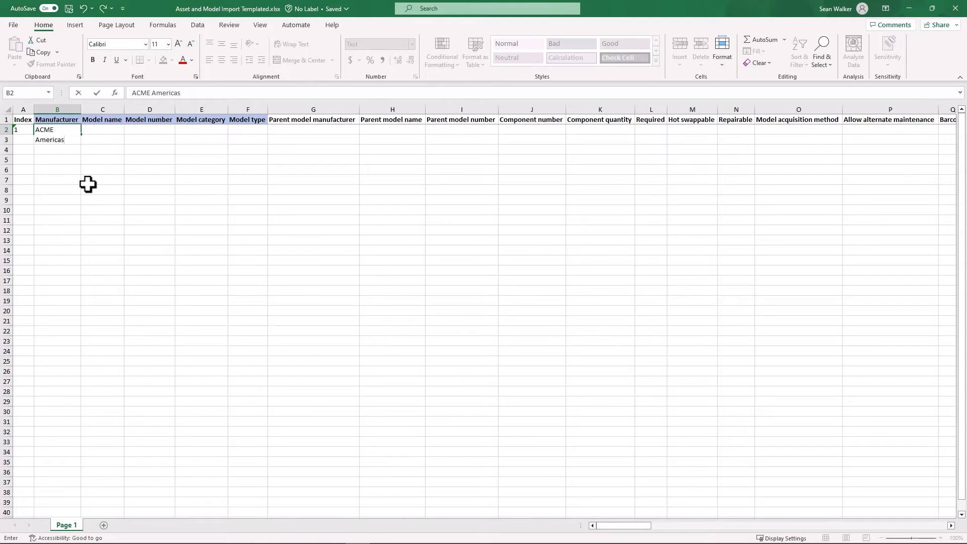
{"action": "key", "text": "Tab"}
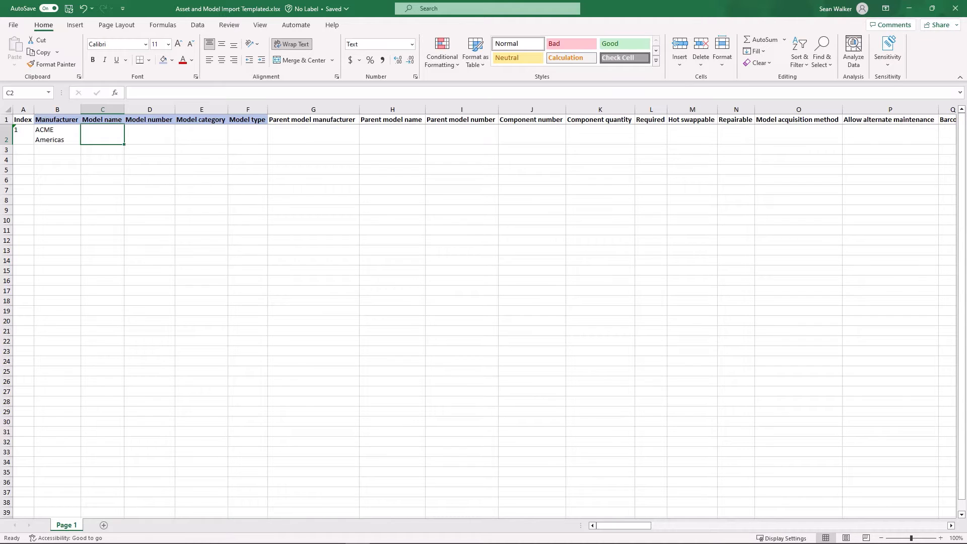
- Enter the model name Simple Medical Device and the model number Simple_MD123456 in row 2
{"action": "key", "text": "alt+Tab"}
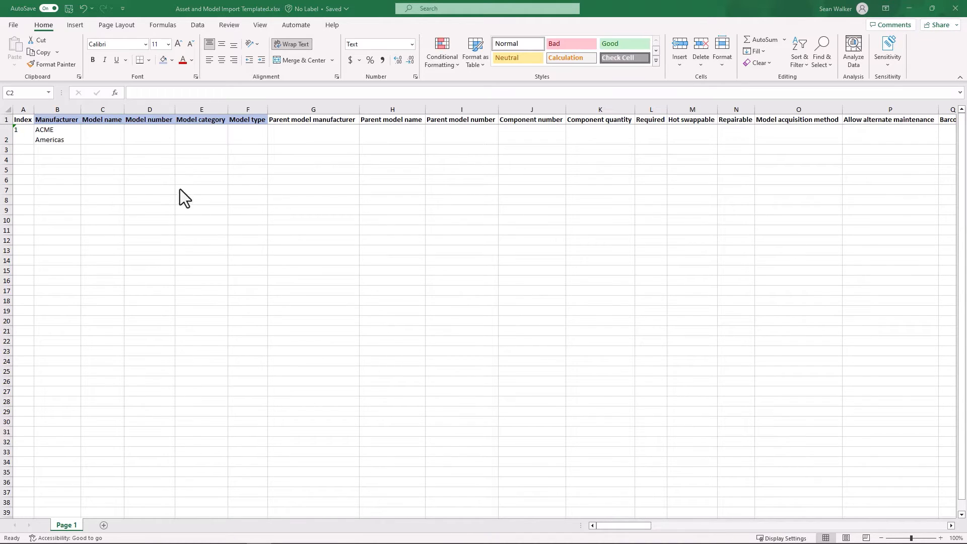
{"action": "left_click", "coordinate": [123, 147]}
{"action": "type", "text": "S"}
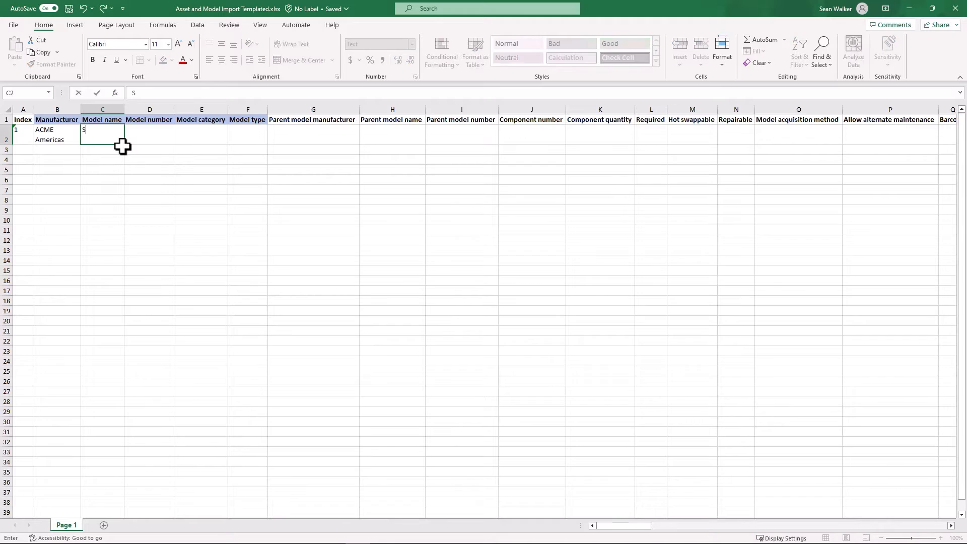
{"action": "type", "text": "imple Medical Device"}
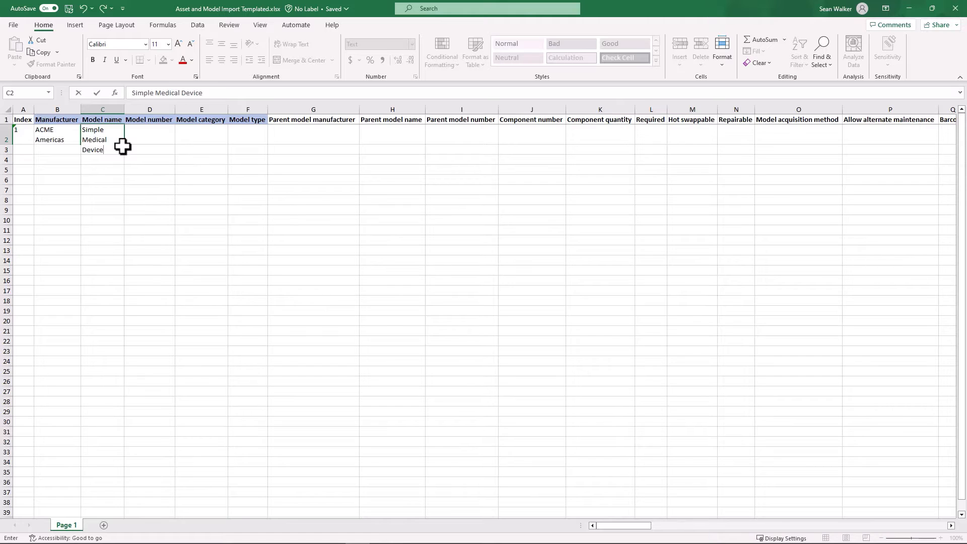
{"action": "key", "text": "Tab"}
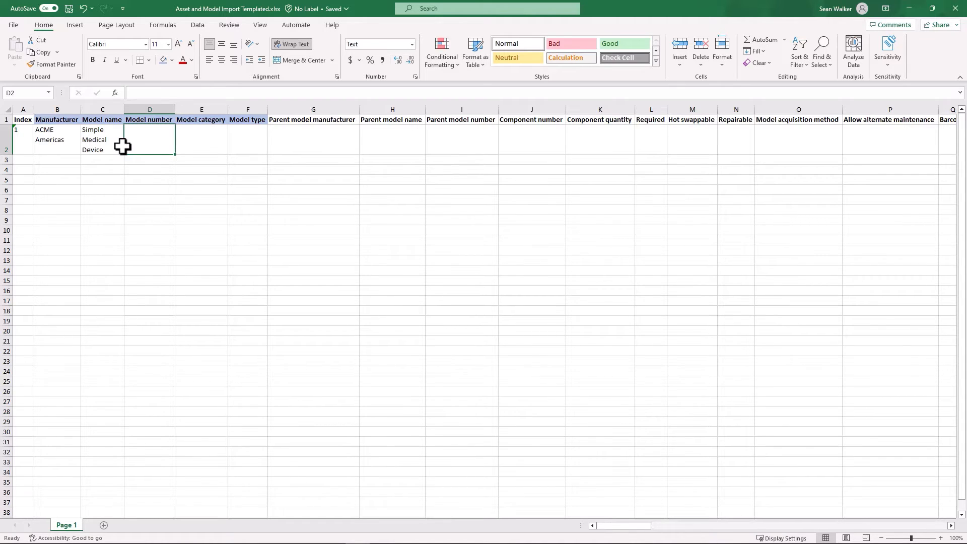
{"action": "type", "text": "Simple"}
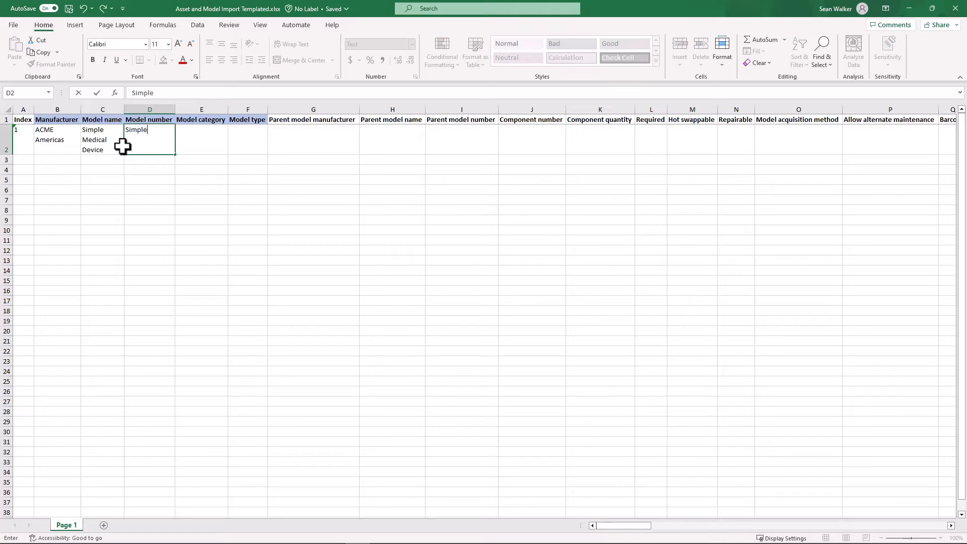
{"action": "type", "text": "_MD123456"}
{"action": "key", "text": "Tab"}
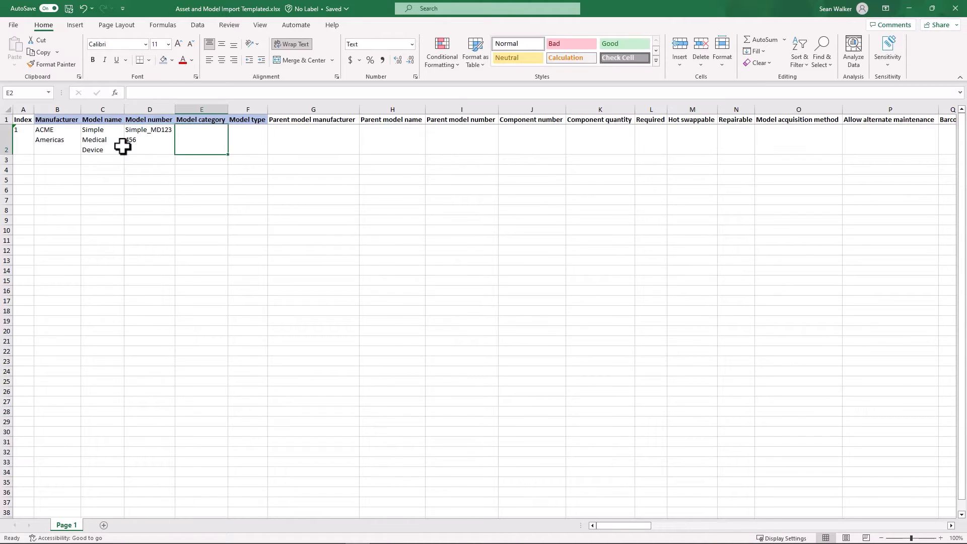
- Set row 2's model category to Medical Device and its model type to simple
{"action": "type", "text": "Med"}
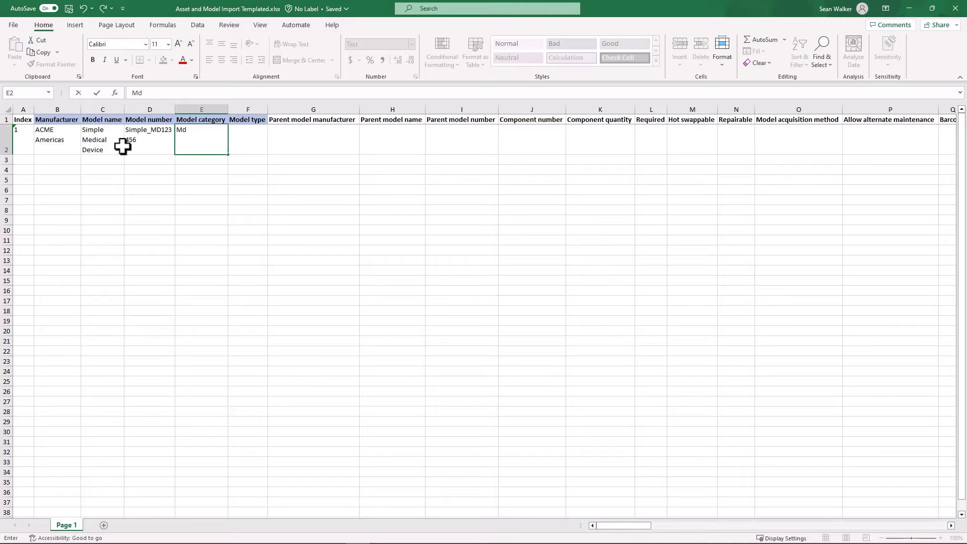
{"action": "type", "text": "ical Device"}
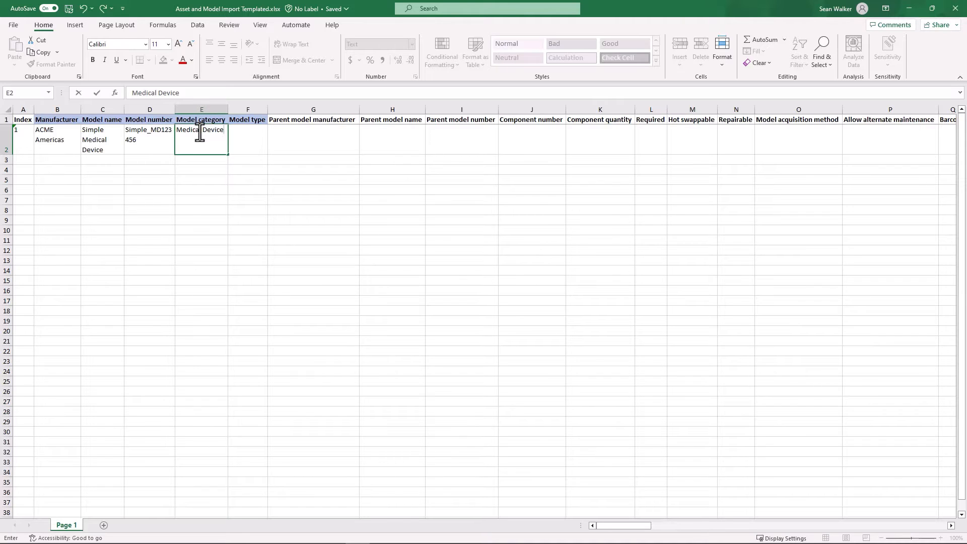
{"action": "left_click", "coordinate": [242, 148]}
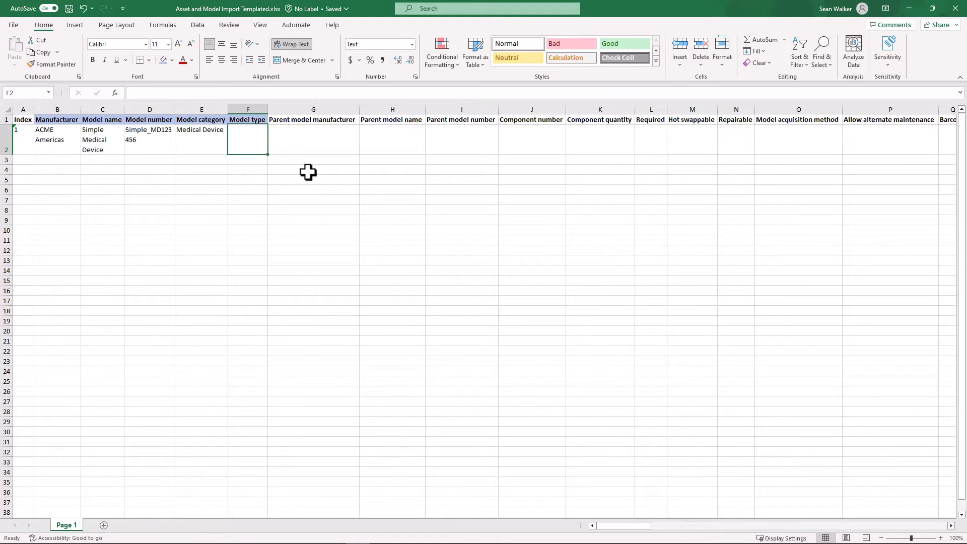
{"action": "type", "text": "simple"}
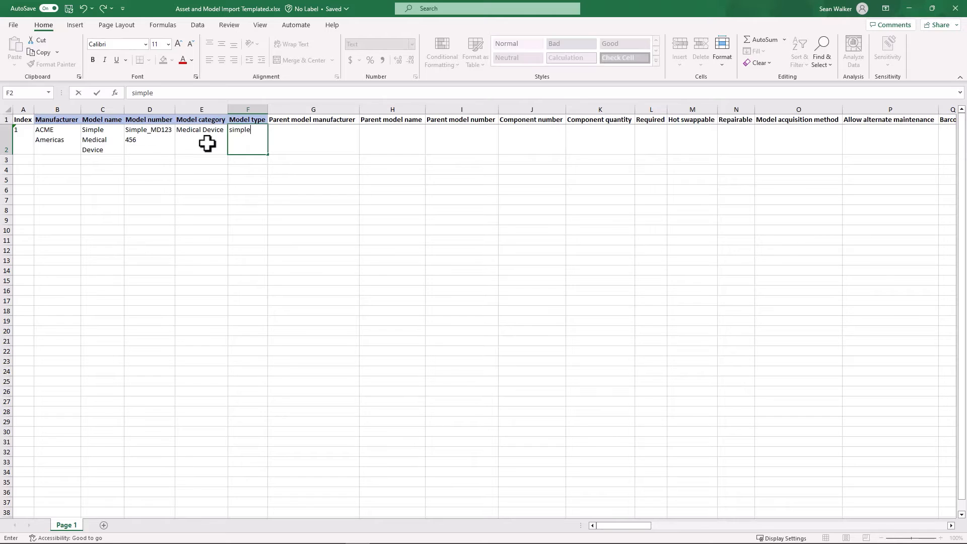
{"action": "left_click", "coordinate": [291, 152]}
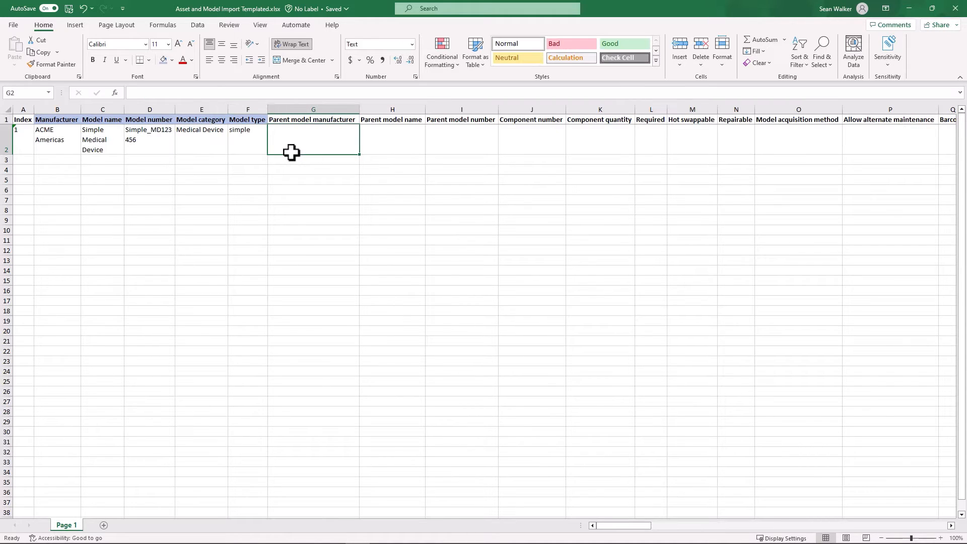
- Enter 1234 as the model cost in row 2, leaving the optional columns before it blank
{"action": "key", "text": "Tab"}
{"action": "key", "text": "Tab"}
{"action": "key", "text": "Tab"}
{"action": "key", "text": "Tab"}
{"action": "key", "text": "Tab"}
{"action": "key", "text": "Tab"}
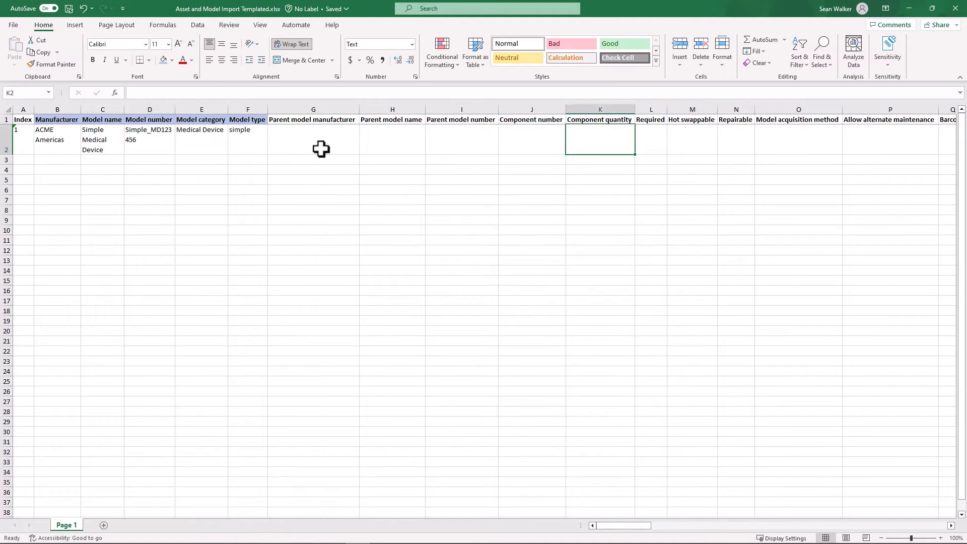
{"action": "key", "text": "Tab"}
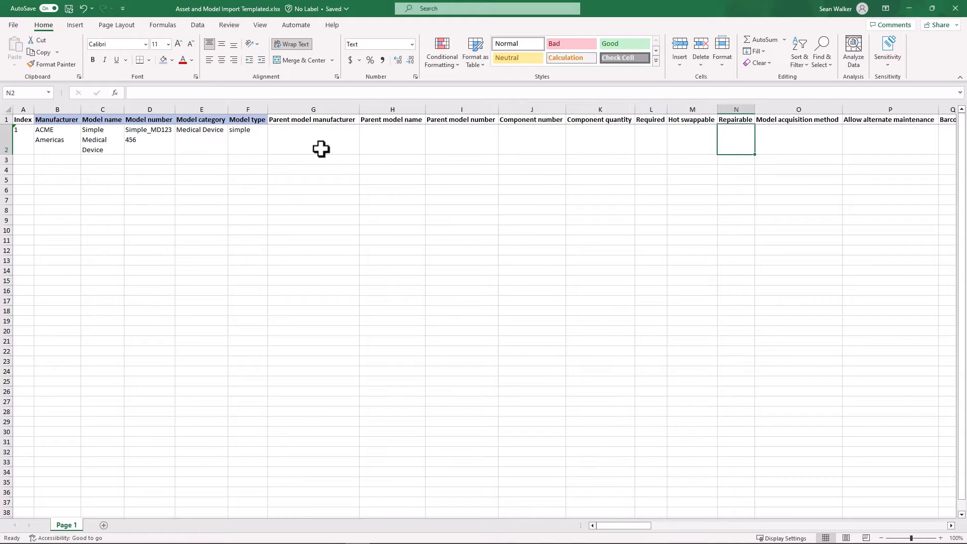
{"action": "key", "text": "Tab"}
{"action": "key", "text": "Tab"}
{"action": "key", "text": "Tab"}
{"action": "key", "text": "Tab"}
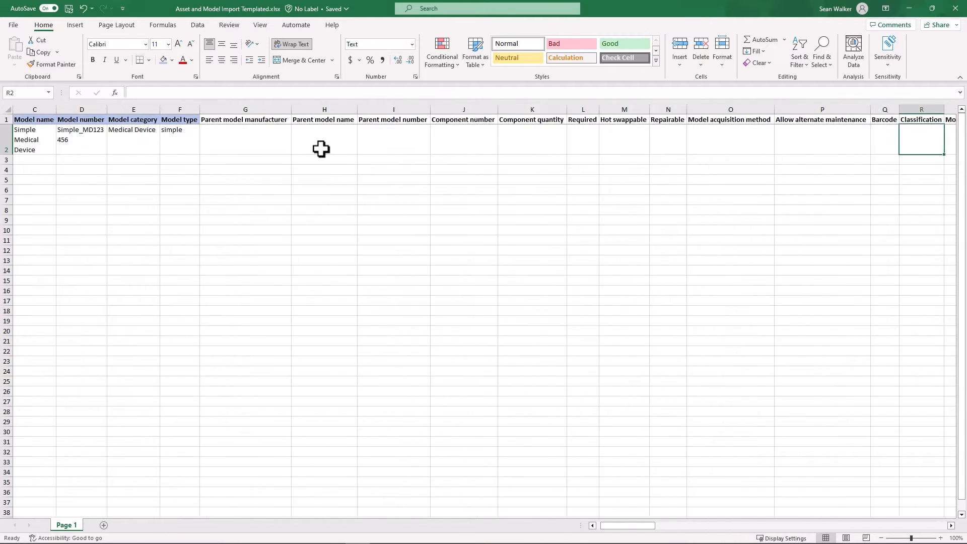
{"action": "key", "text": "Tab"}
{"action": "key", "text": "Tab"}
{"action": "key", "text": "Tab"}
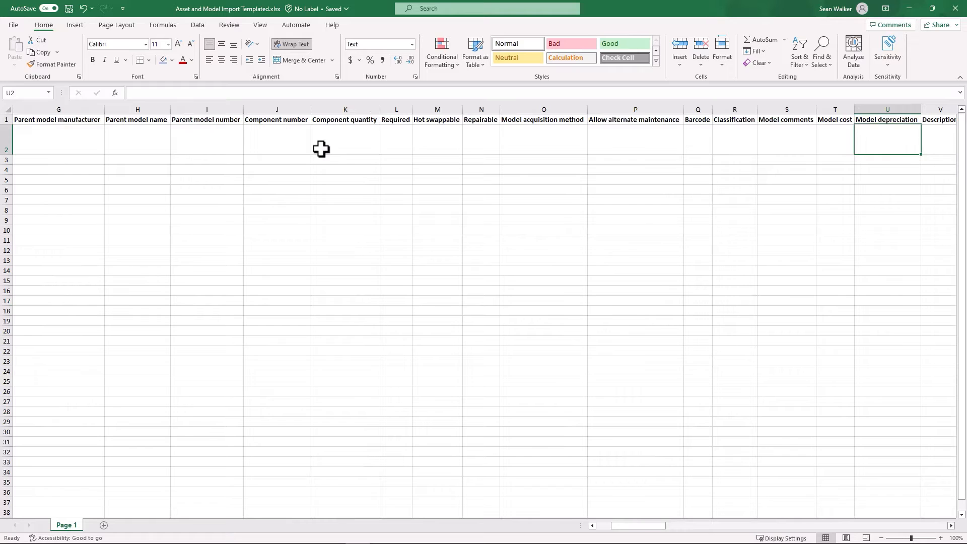
{"action": "key", "text": "shift+Tab"}
{"action": "type", "text": "1234"}
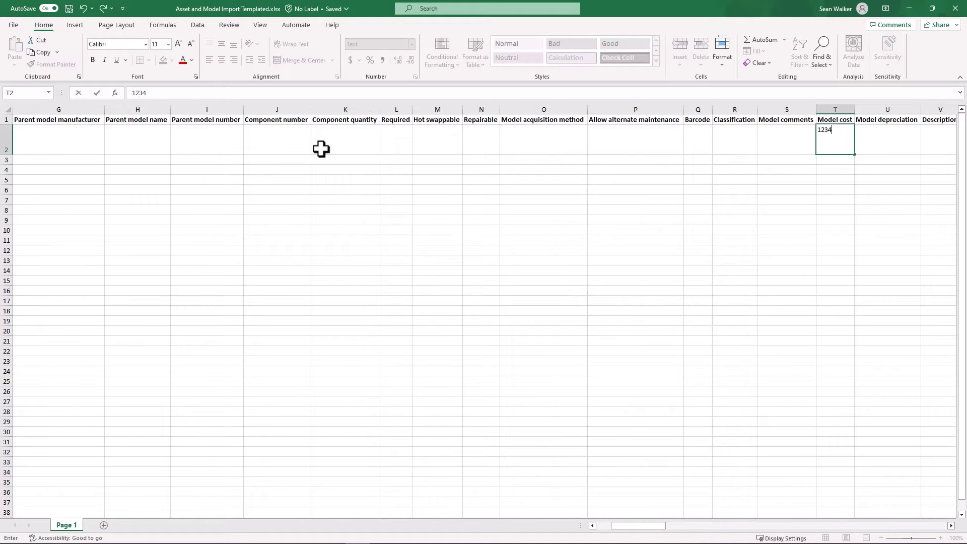
{"action": "key", "text": "Tab"}
- Enter "This is a test" as the short description in row 2
{"action": "key", "text": "Tab"}
{"action": "key", "text": "Tab"}
{"action": "key", "text": "Tab"}
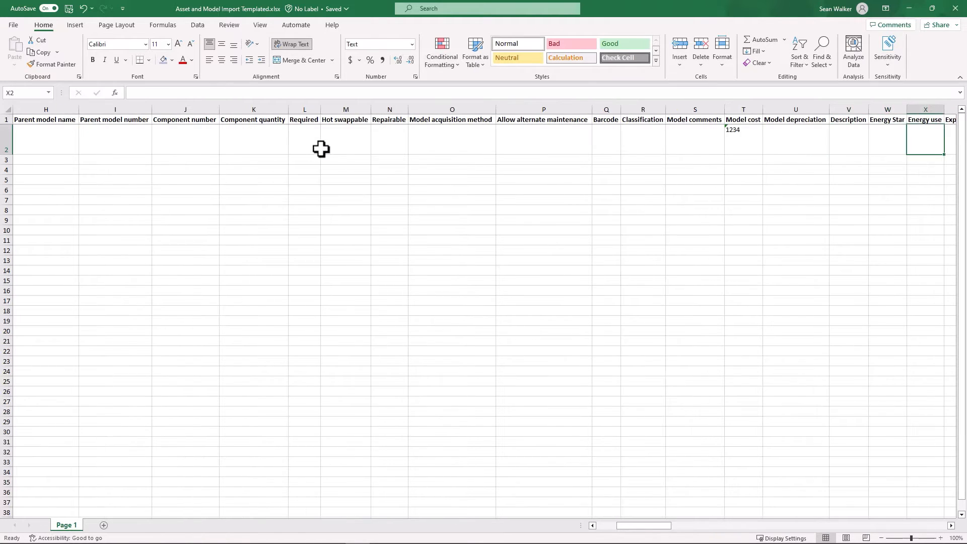
{"action": "key", "text": "Tab"}
{"action": "key", "text": "Tab"}
{"action": "key", "text": "Tab"}
{"action": "key", "text": "Tab"}
{"action": "key", "text": "Tab"}
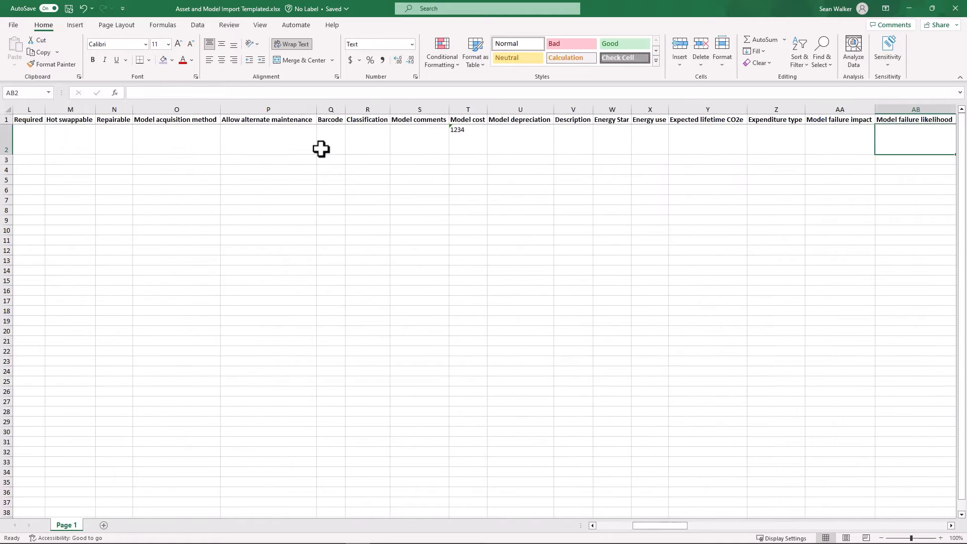
{"action": "key", "text": "Tab"}
{"action": "key", "text": "Tab"}
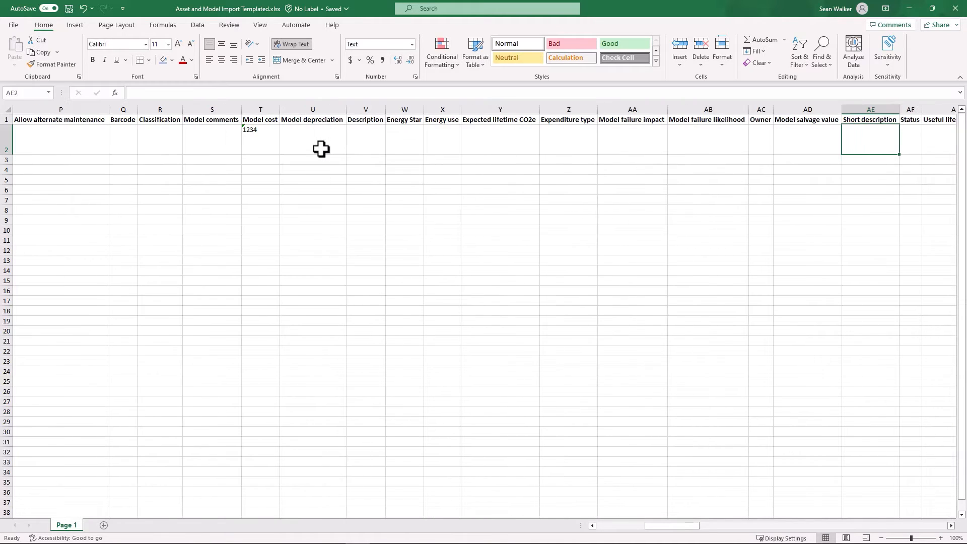
{"action": "key", "text": "shift+Tab"}
{"action": "key", "text": "shift+Tab"}
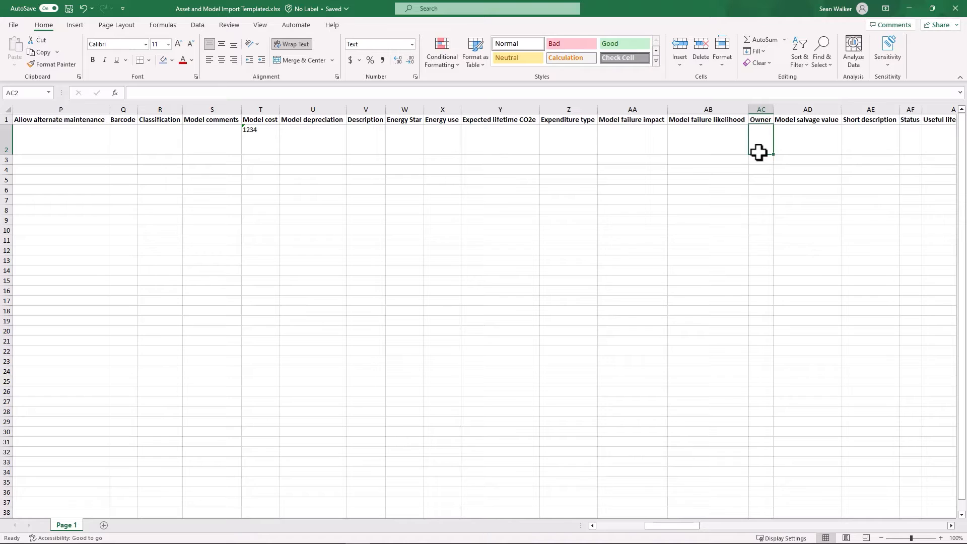
{"action": "left_click", "coordinate": [871, 151]}
{"action": "type", "text": "This is a test"}
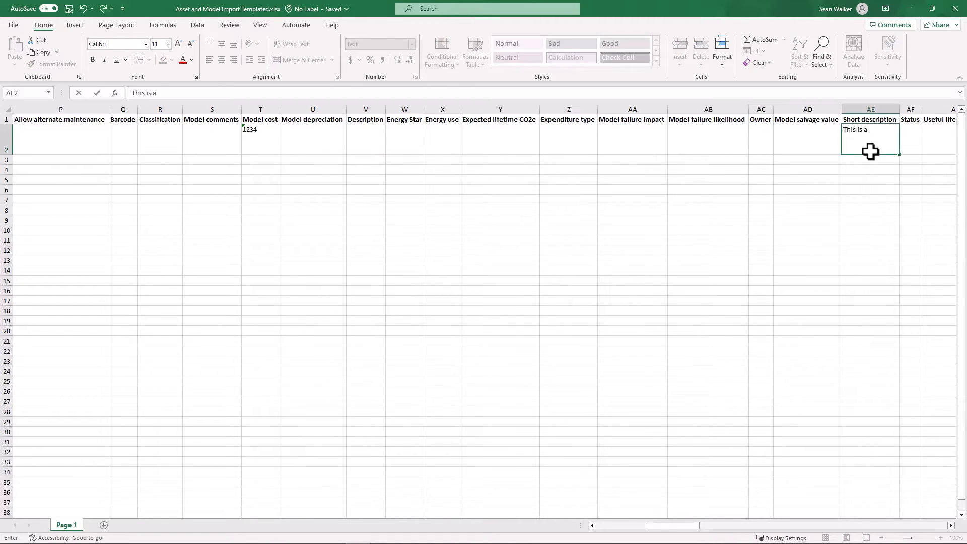
{"action": "key", "text": "Tab"}
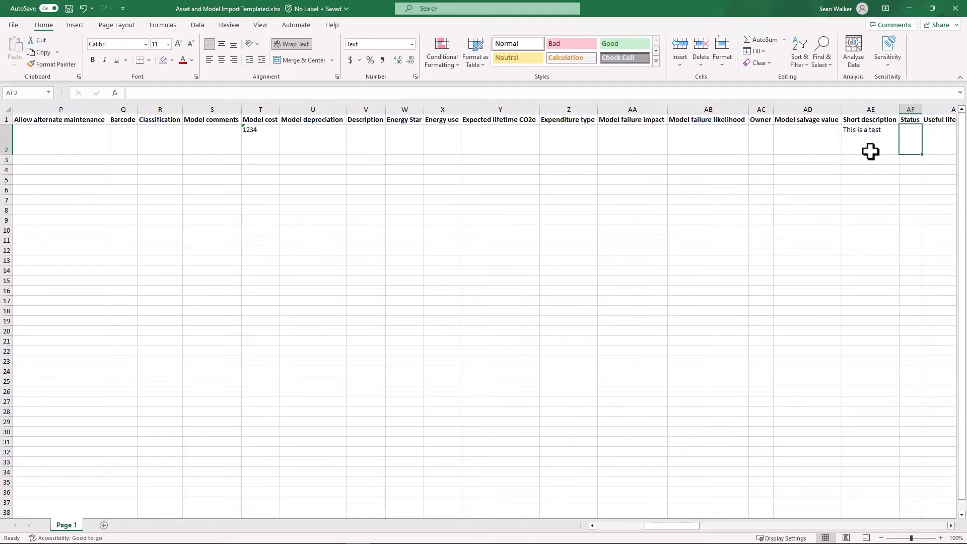
- Set the useful life in row 2 to 72 months
{"action": "key", "text": "Tab"}
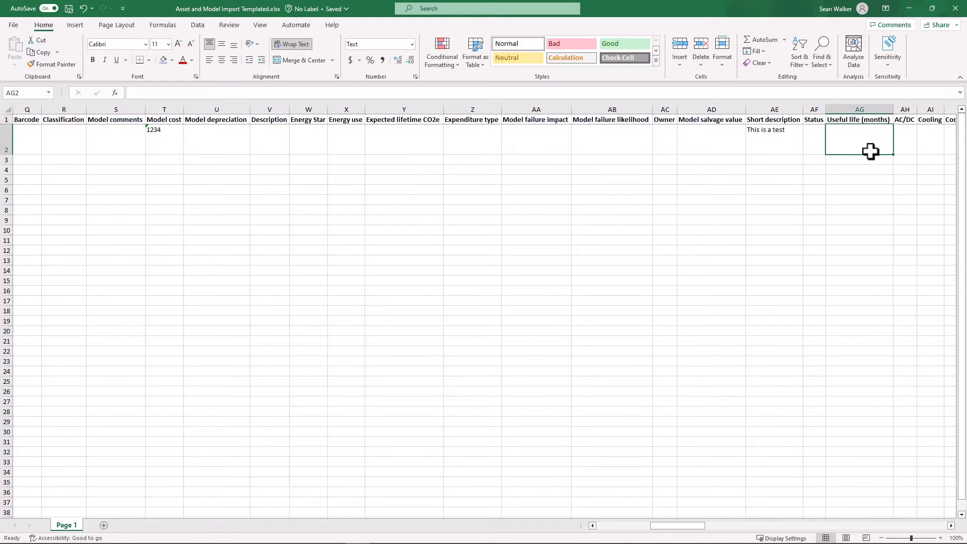
{"action": "type", "text": "72"}
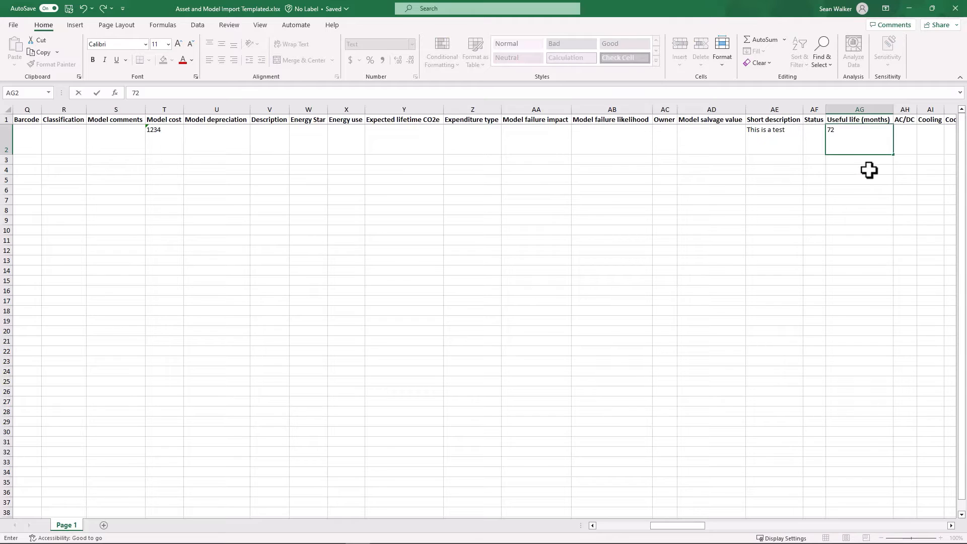
{"action": "left_click", "coordinate": [918, 145]}
- Look over the model attribute columns around the useful life in row 2, from Owner through Hazardous
{"action": "key", "text": "Right"}
{"action": "key", "text": "Right"}
{"action": "key", "text": "Right"}
{"action": "key", "text": "Right"}
{"action": "key", "text": "Right"}
{"action": "key", "text": "Right"}
{"action": "key", "text": "Right"}
{"action": "key", "text": "Right"}
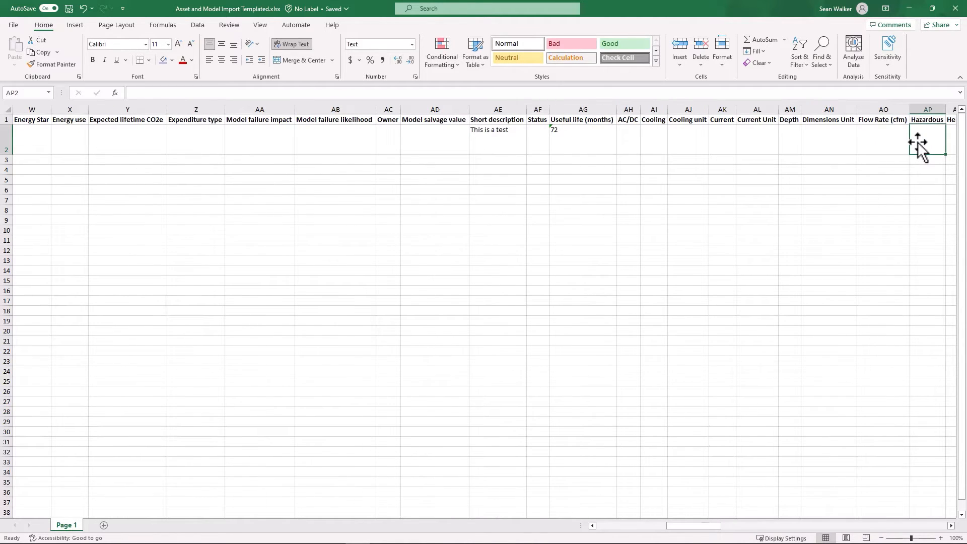
{"action": "key", "text": "Left"}
{"action": "key", "text": "Left"}
{"action": "key", "text": "Left"}
{"action": "key", "text": "Left"}
{"action": "key", "text": "Left"}
{"action": "key", "text": "Left"}
{"action": "key", "text": "Left"}
{"action": "key", "text": "Left"}
{"action": "key", "text": "Left"}
{"action": "key", "text": "Left"}
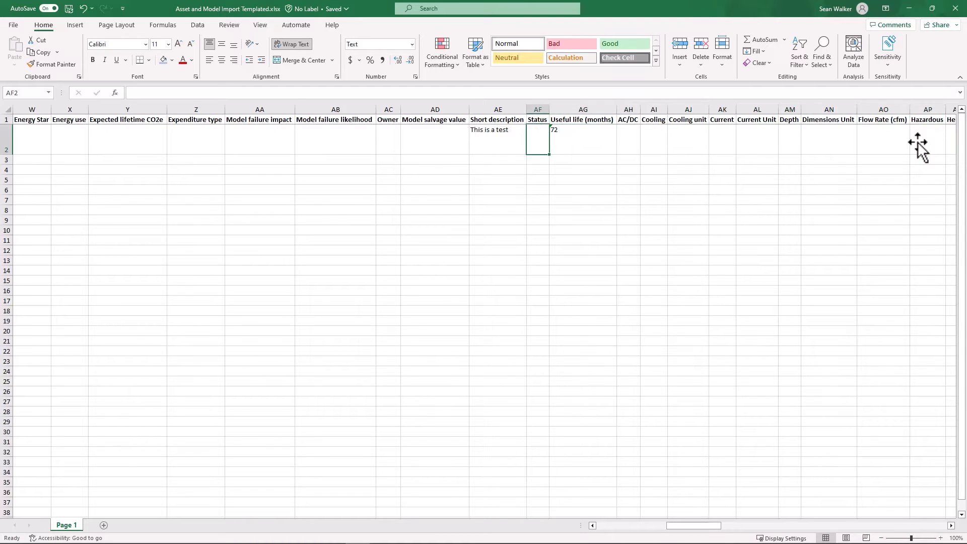
{"action": "key", "text": "Left"}
{"action": "key", "text": "Left"}
{"action": "key", "text": "Left"}
{"action": "key", "text": "Left"}
{"action": "key", "text": "Left"}
{"action": "key", "text": "Right"}
{"action": "key", "text": "Right"}
{"action": "key", "text": "Right"}
{"action": "key", "text": "Right"}
{"action": "key", "text": "Right"}
{"action": "key", "text": "Right"}
{"action": "key", "text": "Right"}
{"action": "key", "text": "Right"}
{"action": "key", "text": "Right"}
{"action": "key", "text": "Right"}
{"action": "key", "text": "Right"}
{"action": "key", "text": "Right"}
{"action": "key", "text": "Right"}
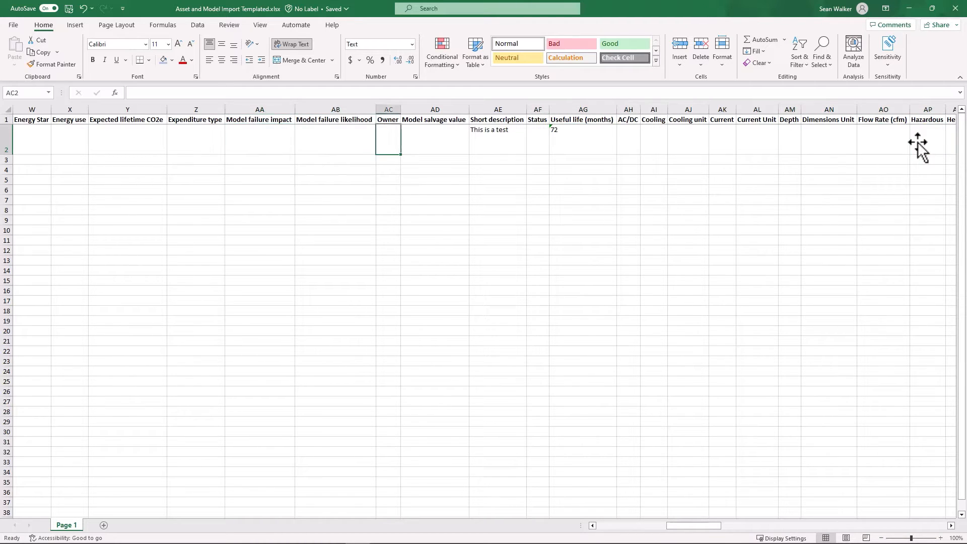
- Review the remaining optional model columns in row 2 up to the asset columns, leaving them blank
{"action": "key", "text": "Right"}
{"action": "key", "text": "Right"}
{"action": "key", "text": "Right"}
{"action": "key", "text": "Right"}
{"action": "key", "text": "Right"}
{"action": "key", "text": "Right"}
{"action": "key", "text": "Right"}
{"action": "key", "text": "Right"}
{"action": "key", "text": "Right"}
{"action": "key", "text": "Right"}
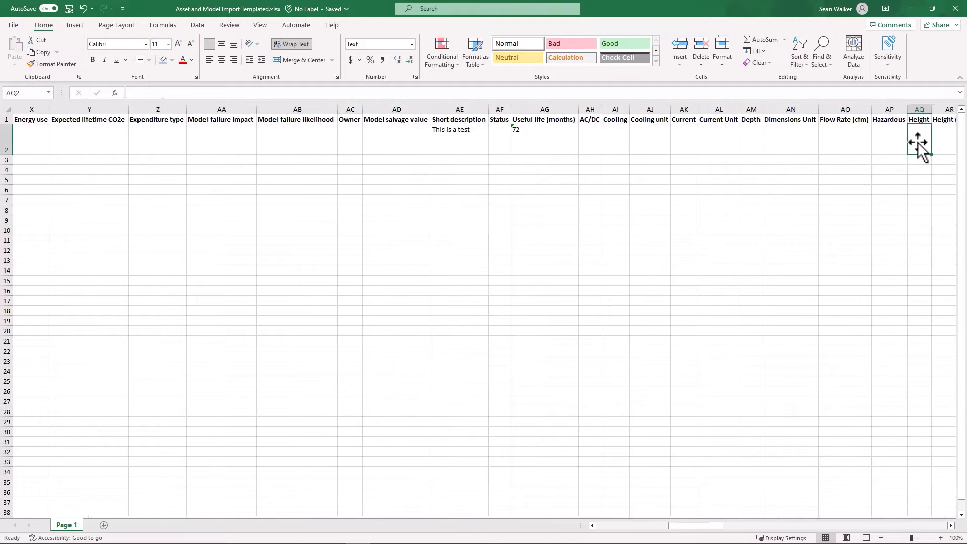
{"action": "key", "text": "Right"}
{"action": "key", "text": "Right"}
{"action": "key", "text": "Right"}
{"action": "key", "text": "Right"}
{"action": "key", "text": "Right"}
{"action": "key", "text": "Right"}
{"action": "key", "text": "Right"}
{"action": "key", "text": "Right"}
{"action": "key", "text": "Right"}
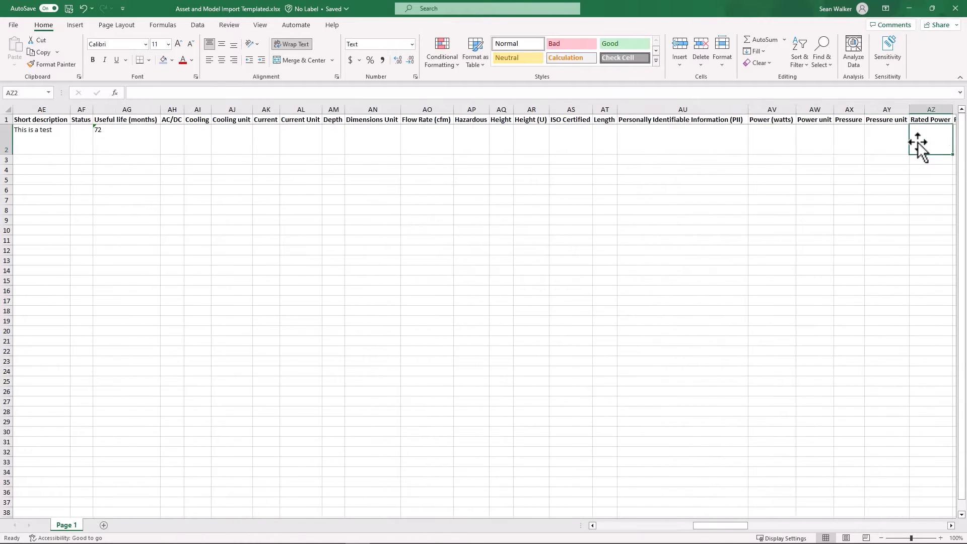
{"action": "key", "text": "Right"}
{"action": "key", "text": "Right"}
{"action": "key", "text": "Right"}
{"action": "key", "text": "Right"}
{"action": "key", "text": "Right"}
{"action": "key", "text": "Right"}
{"action": "key", "text": "Right"}
{"action": "key", "text": "Right"}
{"action": "key", "text": "Right"}
{"action": "key", "text": "Right"}
{"action": "key", "text": "Right"}
{"action": "key", "text": "Right"}
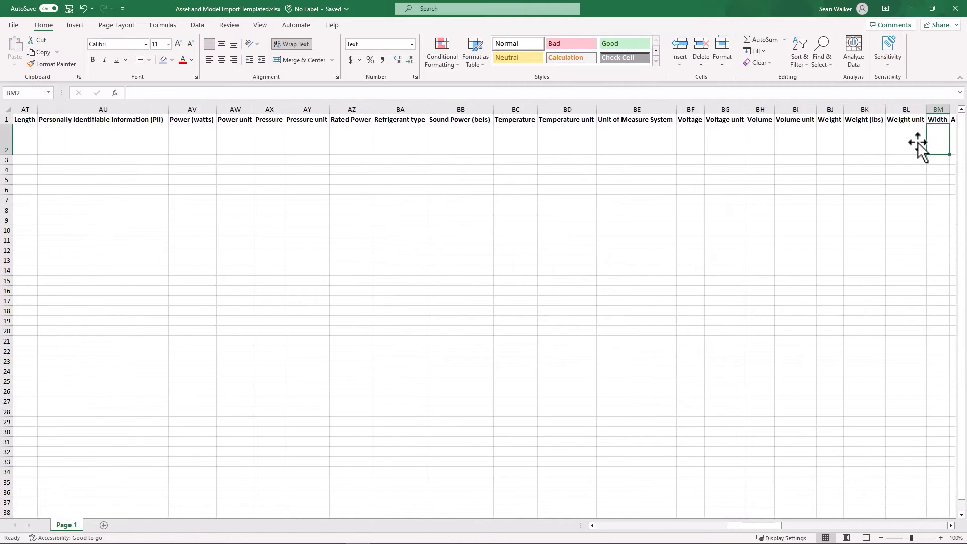
{"action": "key", "text": "Right"}
{"action": "key", "text": "Right"}
{"action": "key", "text": "Right"}
{"action": "key", "text": "Right"}
{"action": "key", "text": "Right"}
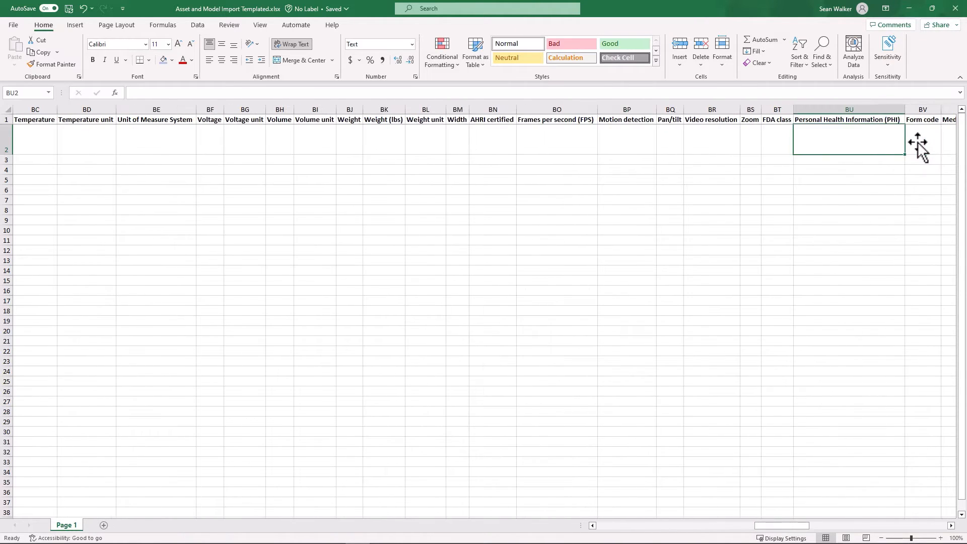
{"action": "key", "text": "Right"}
{"action": "key", "text": "Right"}
{"action": "key", "text": "Right"}
{"action": "key", "text": "Right"}
{"action": "key", "text": "Right"}
{"action": "key", "text": "Right"}
{"action": "key", "text": "Right"}
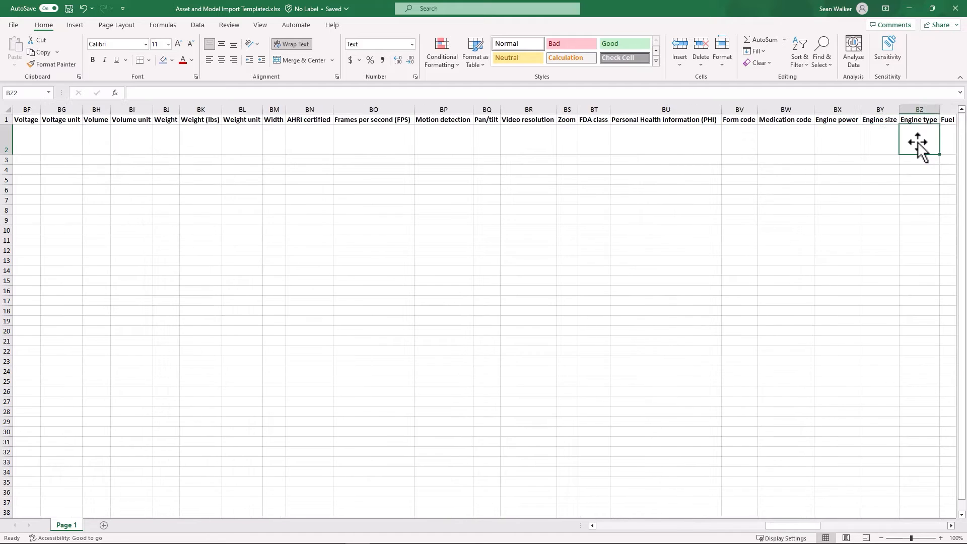
{"action": "key", "text": "Right"}
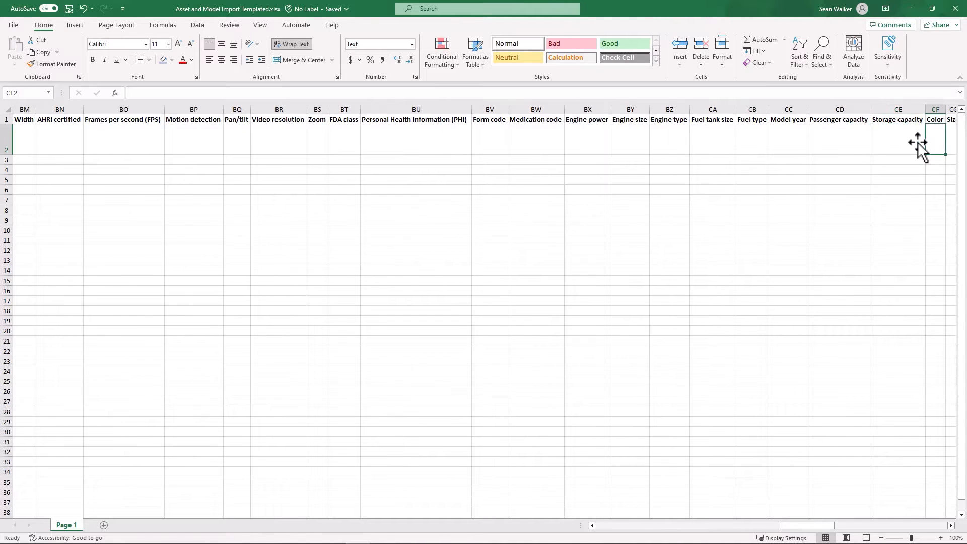
{"action": "key", "text": "Right"}
{"action": "key", "text": "Right"}
{"action": "key", "text": "Right"}
{"action": "key", "text": "Right"}
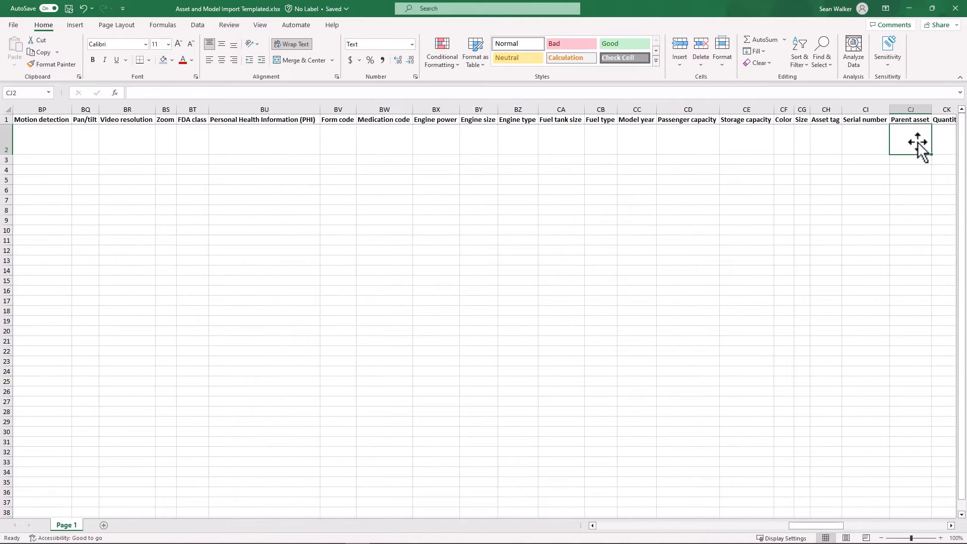
- Enter Acmetag123 as the asset tag in row 2
{"action": "key", "text": "Left"}
{"action": "key", "text": "Left"}
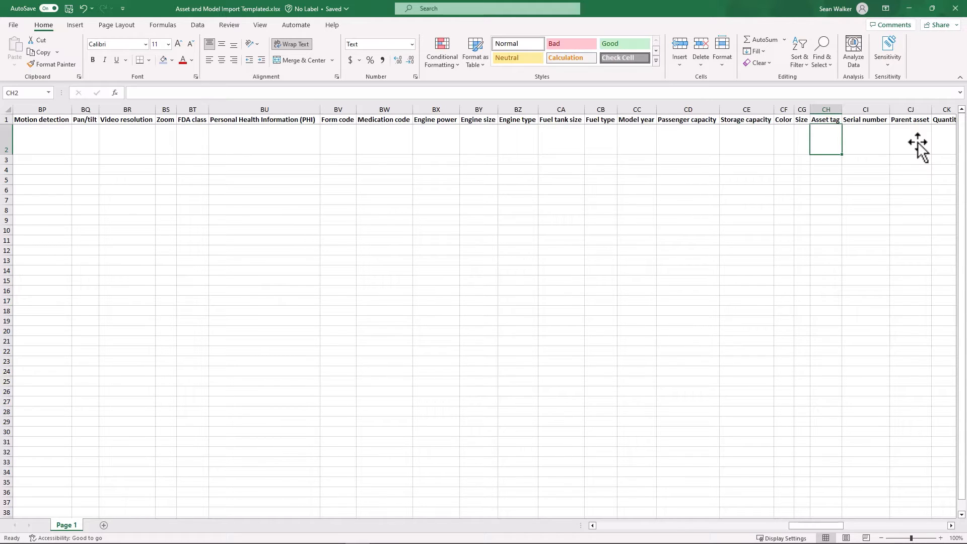
{"action": "type", "text": "Acmetag"}
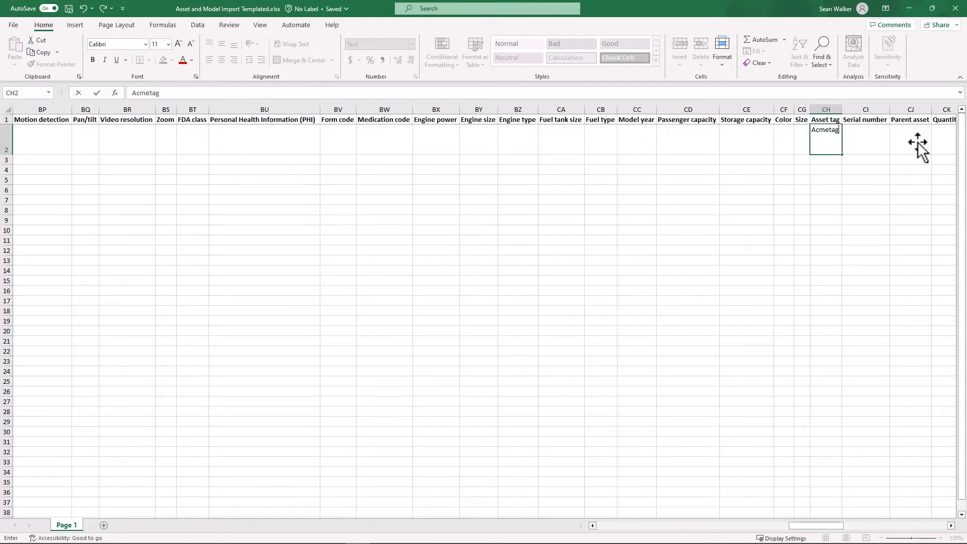
{"action": "type", "text": "123"}
{"action": "key", "text": "Tab"}
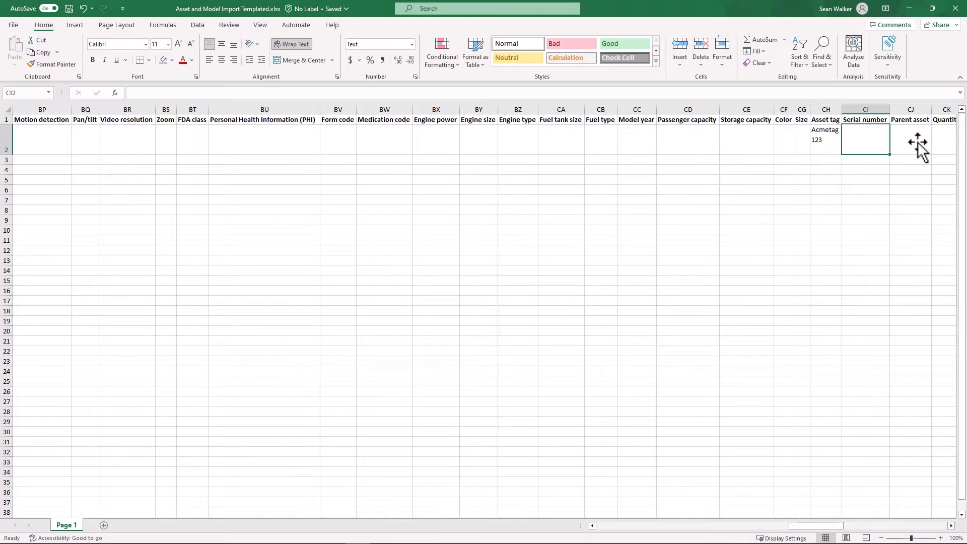
- Enter serial123 as the serial number in row 2
{"action": "type", "text": "sean"}
{"action": "key", "text": "BackSpace"}
{"action": "key", "text": "BackSpace"}
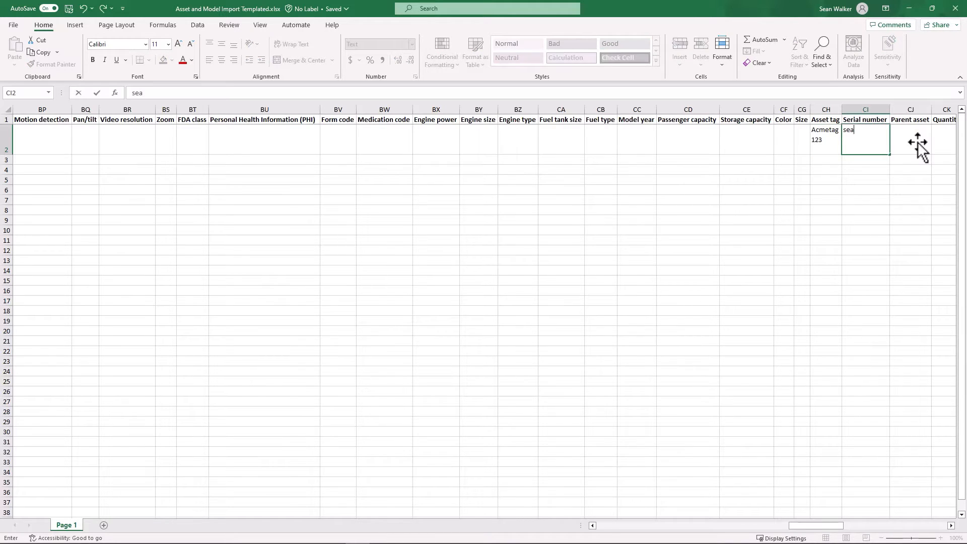
{"action": "type", "text": "rialn"}
{"action": "key", "text": "BackSpace"}
{"action": "type", "text": "123"}
{"action": "left_click", "coordinate": [918, 146]}
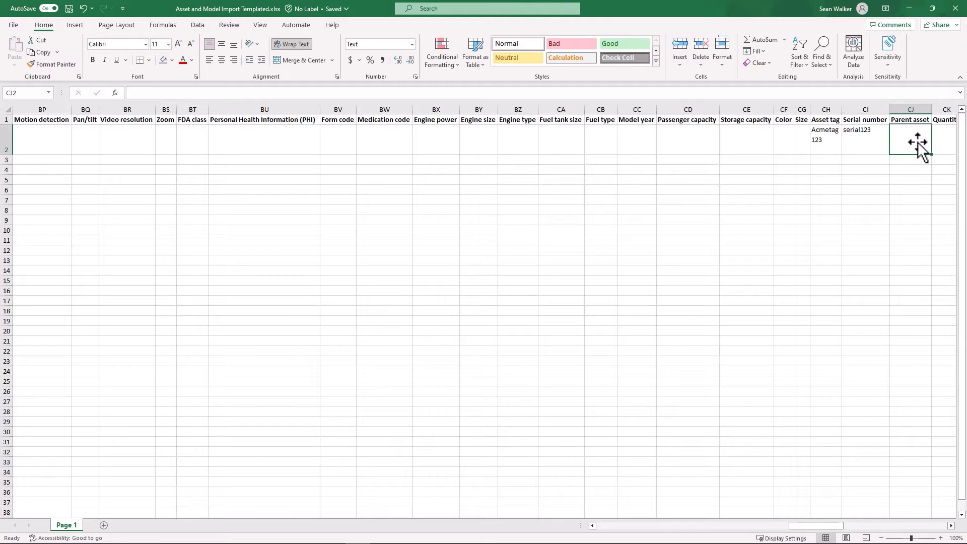
- Set row 2's state to In stock and its substate to Available, leaving parent asset and quantity blank
{"action": "key", "text": "Tab"}
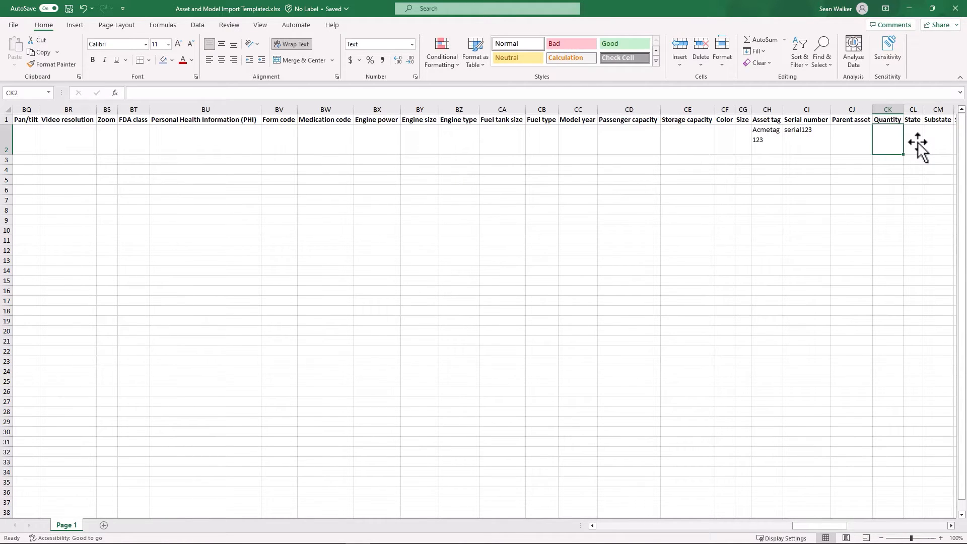
{"action": "left_click", "coordinate": [918, 146]}
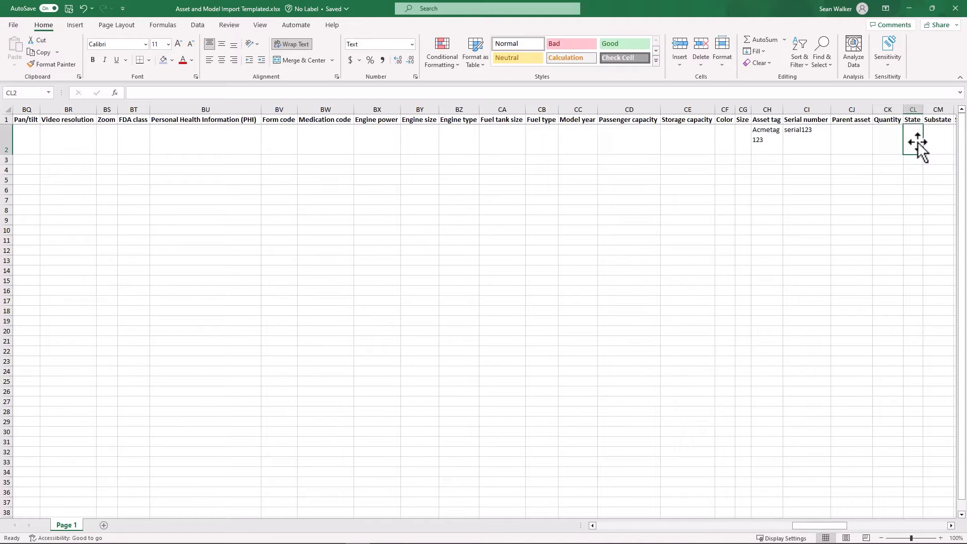
{"action": "type", "text": "In stock"}
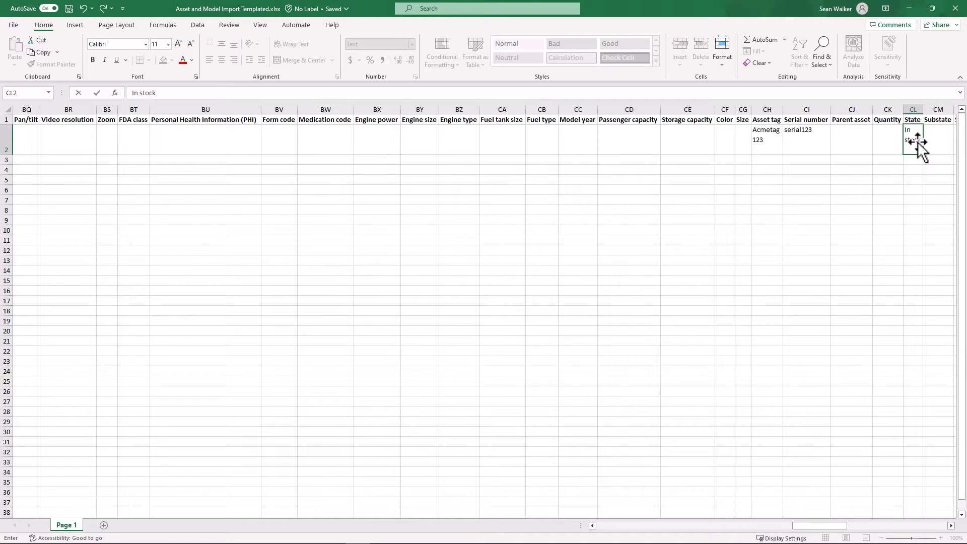
{"action": "key", "text": "Tab"}
{"action": "type", "text": "Ava"}
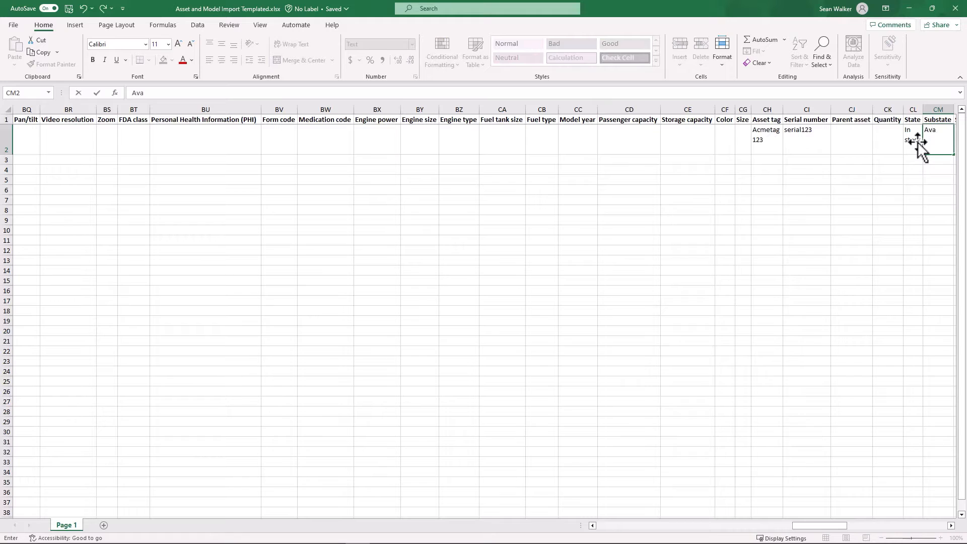
{"action": "type", "text": "ilable"}
{"action": "key", "text": "Tab"}
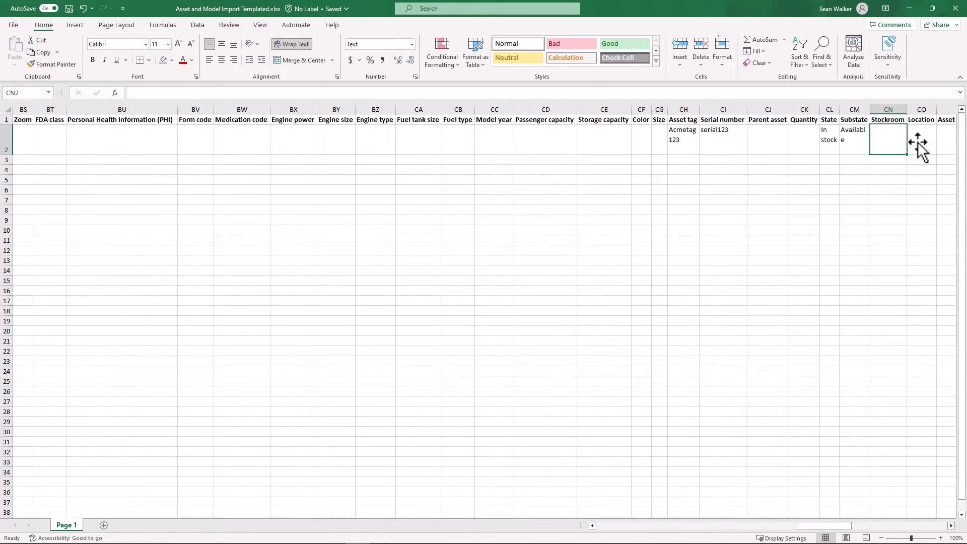
- Switch to ServiceNow, open the EAM Stockroom East record from the Enterprise Asset Workspace inventory, and copy the stockroom name
{"action": "left_click", "coordinate": [906, 9]}
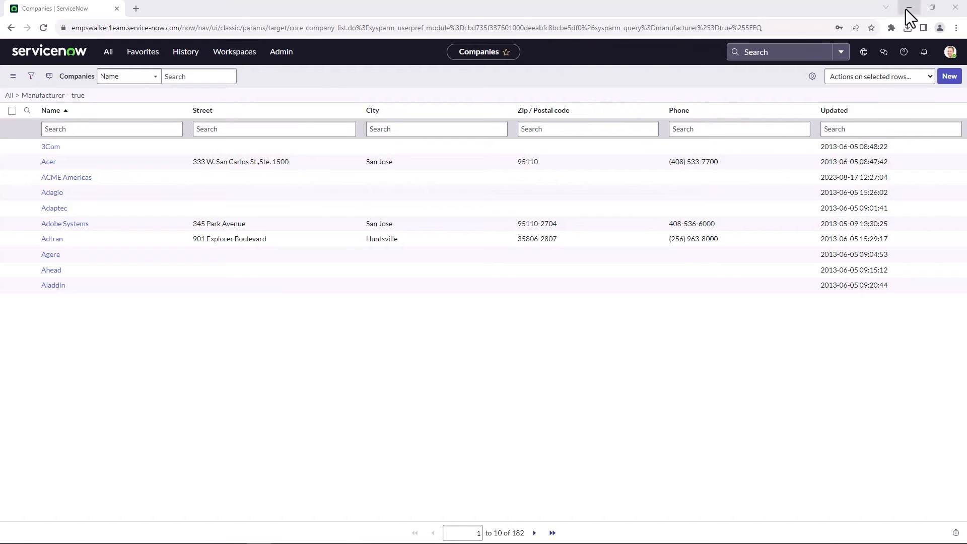
{"action": "left_click", "coordinate": [235, 56]}
{"action": "left_click", "coordinate": [216, 150]}
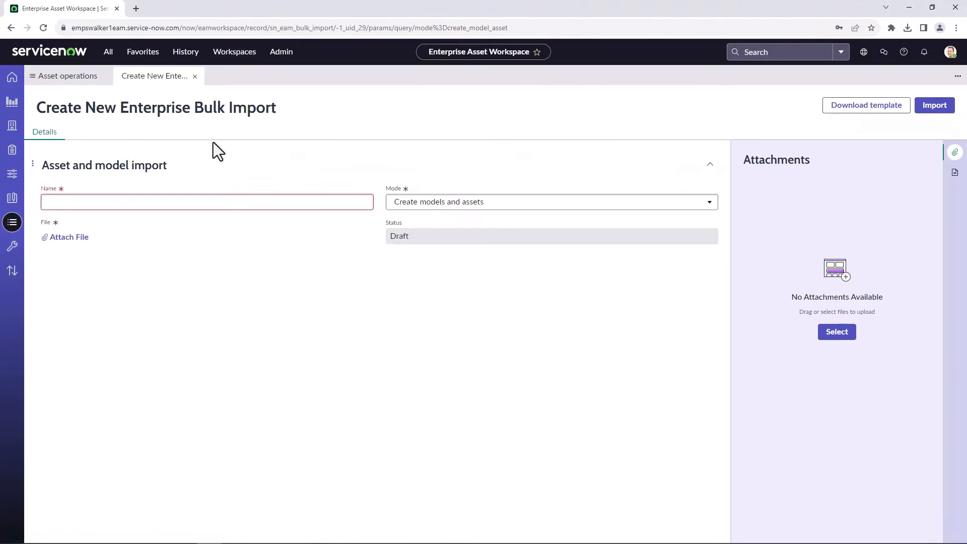
{"action": "left_click", "coordinate": [12, 131]}
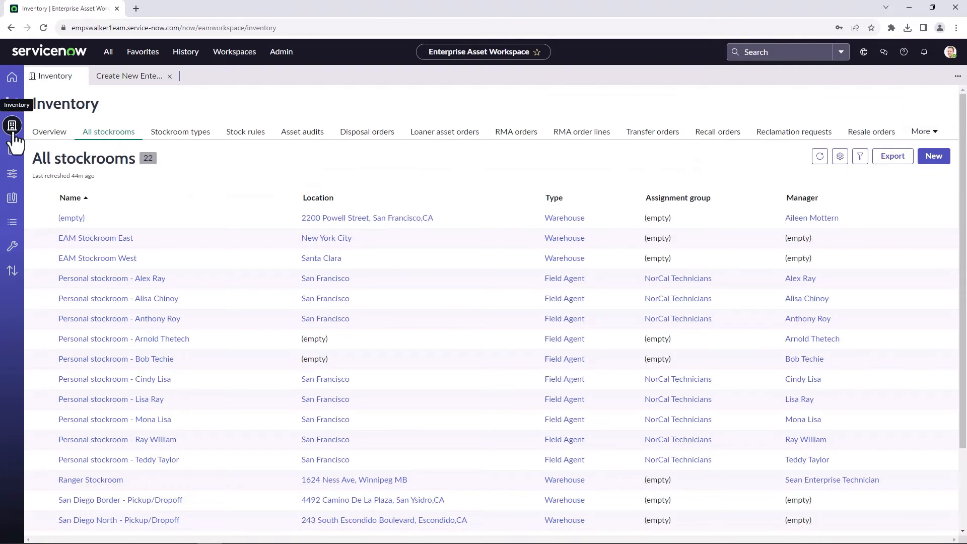
{"action": "left_click", "coordinate": [127, 244]}
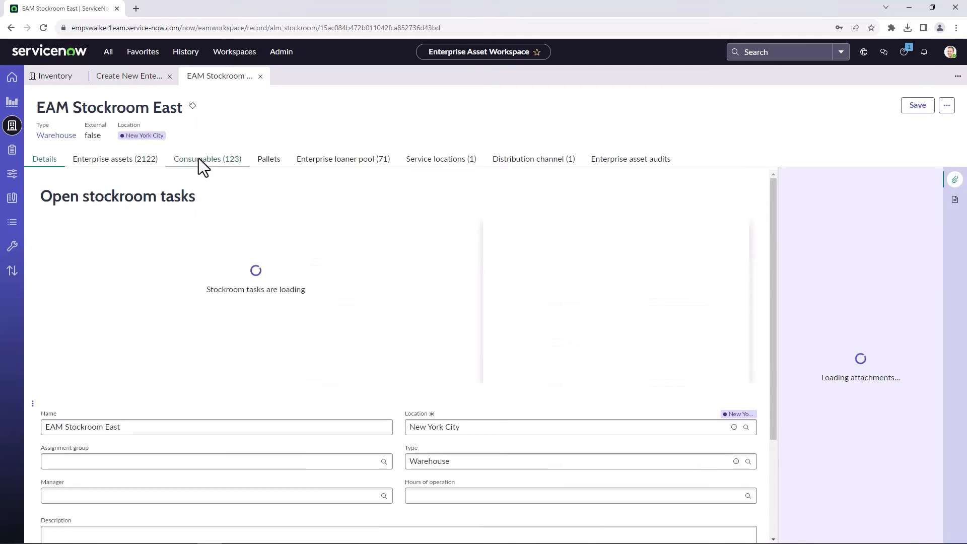
{"action": "left_click_drag", "start_coordinate": [182, 116], "coordinate": [33, 117]}
{"action": "key", "text": "ctrl+c"}
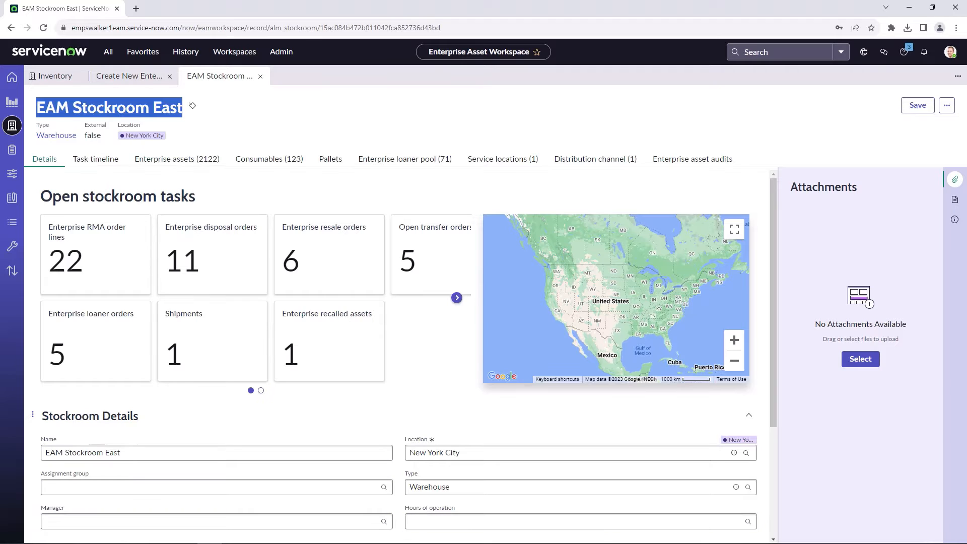
- Back in Excel, paste EAM Stockroom East as row 2's stockroom and apply the Substate cell's formatting to it
{"action": "mouse_move", "coordinate": [522, 543]}
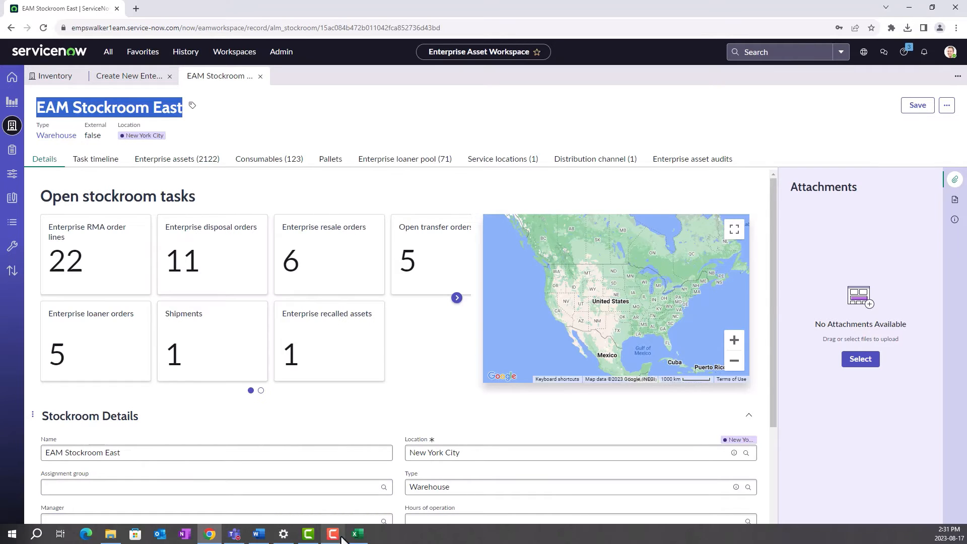
{"action": "left_click", "coordinate": [358, 535]}
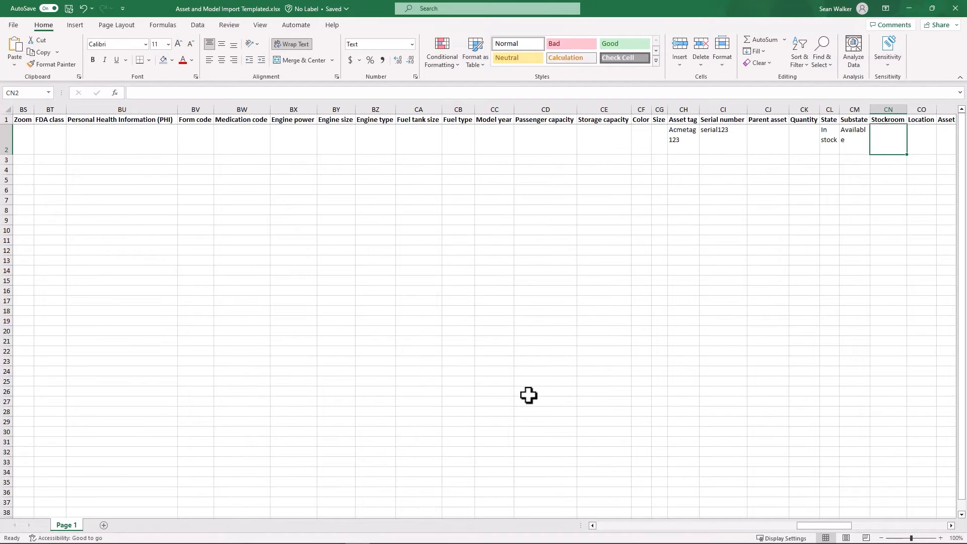
{"action": "key", "text": "ctrl+v"}
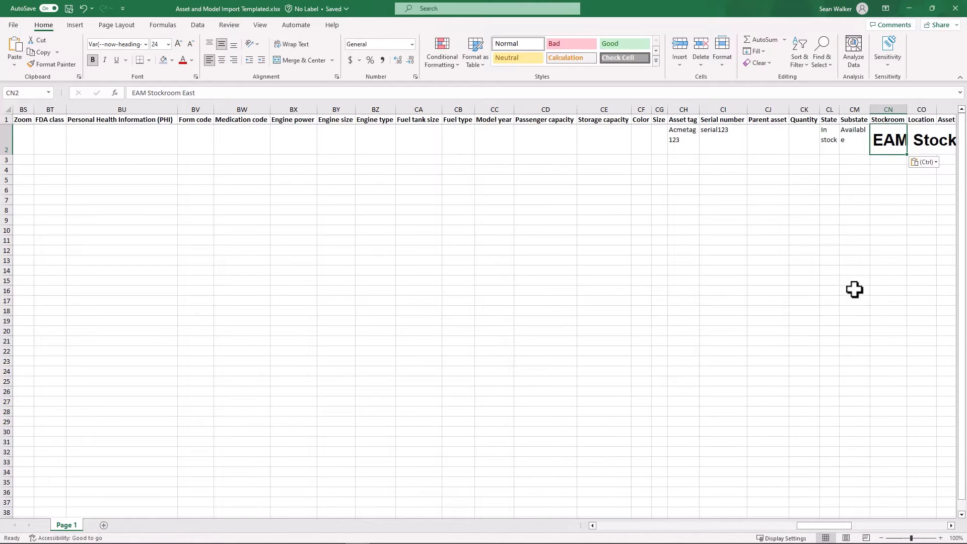
{"action": "left_click", "coordinate": [857, 147]}
{"action": "left_click", "coordinate": [51, 64]}
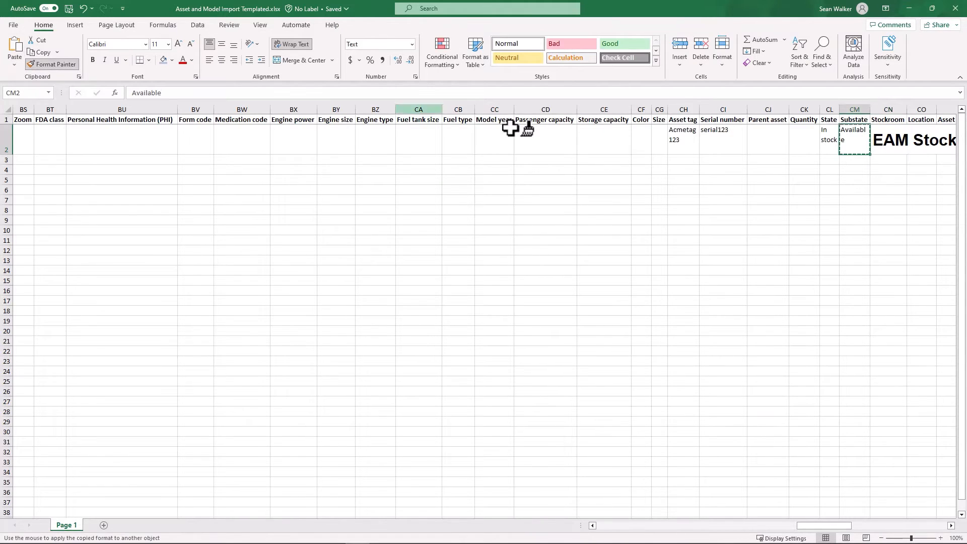
{"action": "left_click", "coordinate": [879, 151]}
- Copy the location New York City from the stockroom's ServiceNow record into row 2's Location cell in Excel
{"action": "left_click", "coordinate": [928, 150]}
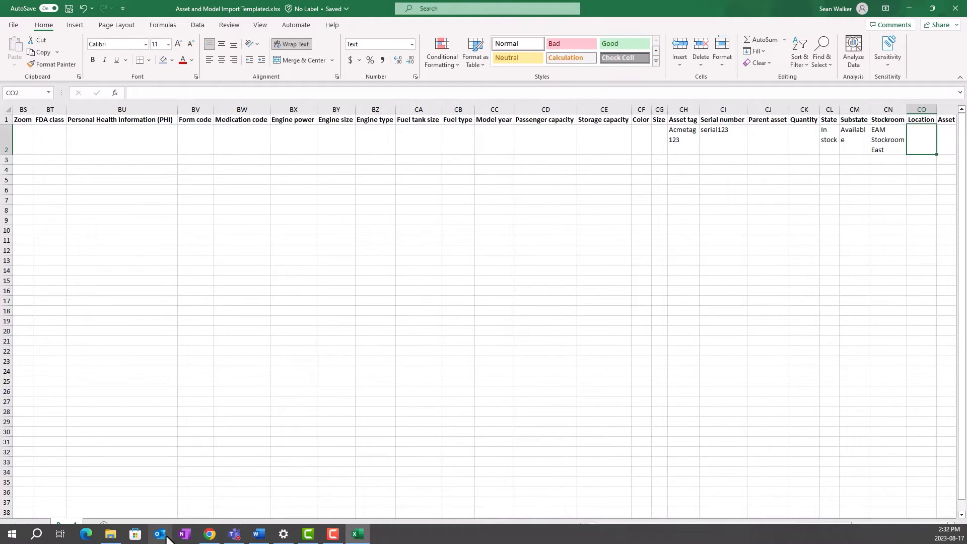
{"action": "mouse_move", "coordinate": [209, 535]}
{"action": "left_click", "coordinate": [205, 478]}
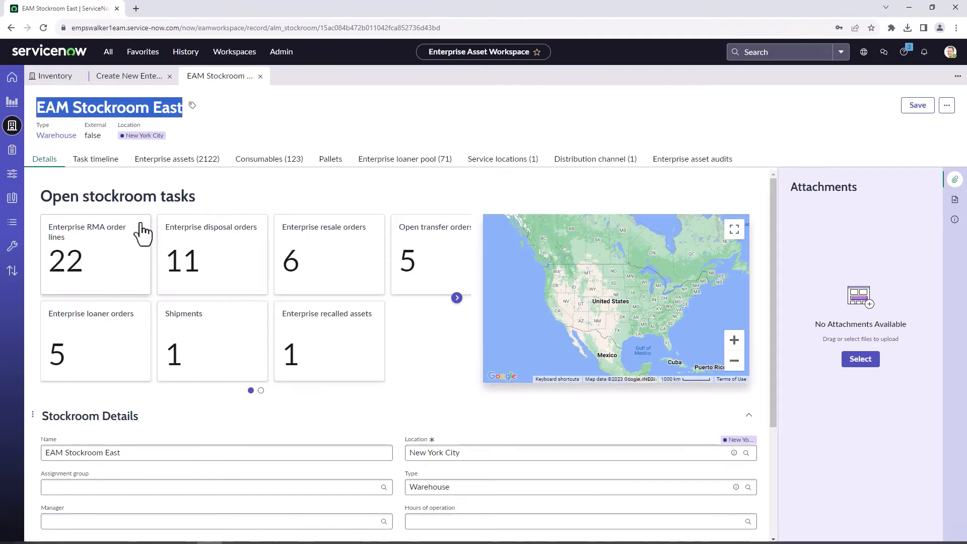
{"action": "scroll", "coordinate": [143, 233], "scroll_direction": "down", "scroll_amount": 3}
{"action": "left_click_drag", "start_coordinate": [474, 303], "coordinate": [407, 304]}
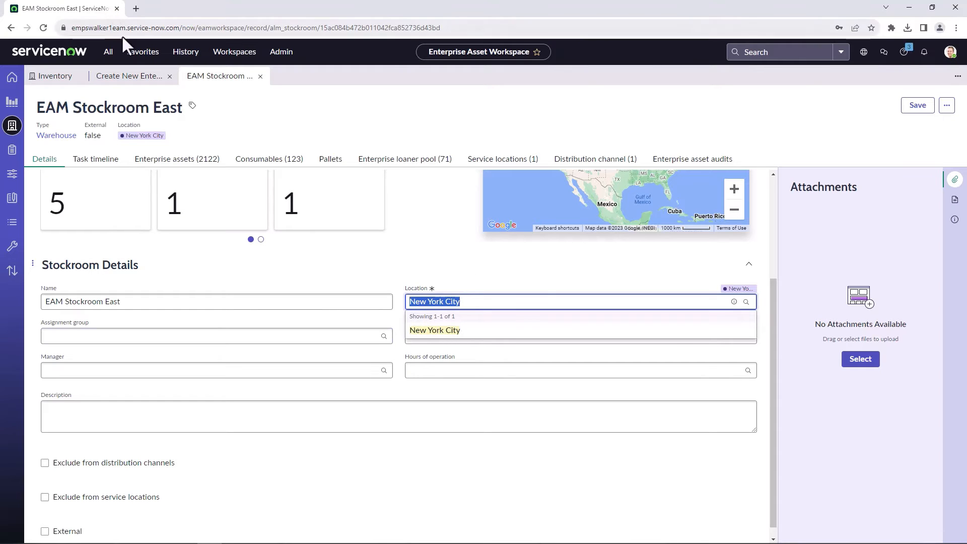
{"action": "mouse_move", "coordinate": [284, 543]}
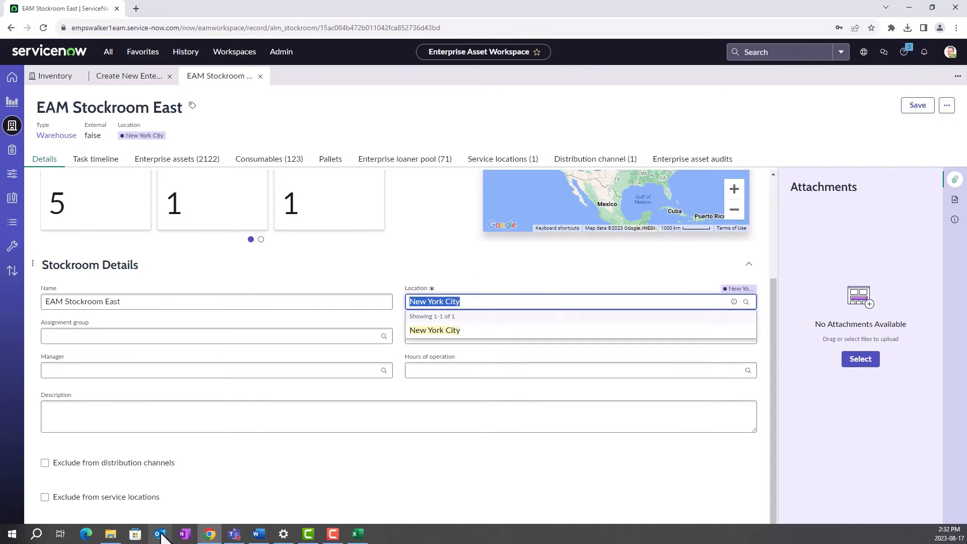
{"action": "left_click", "coordinate": [358, 534]}
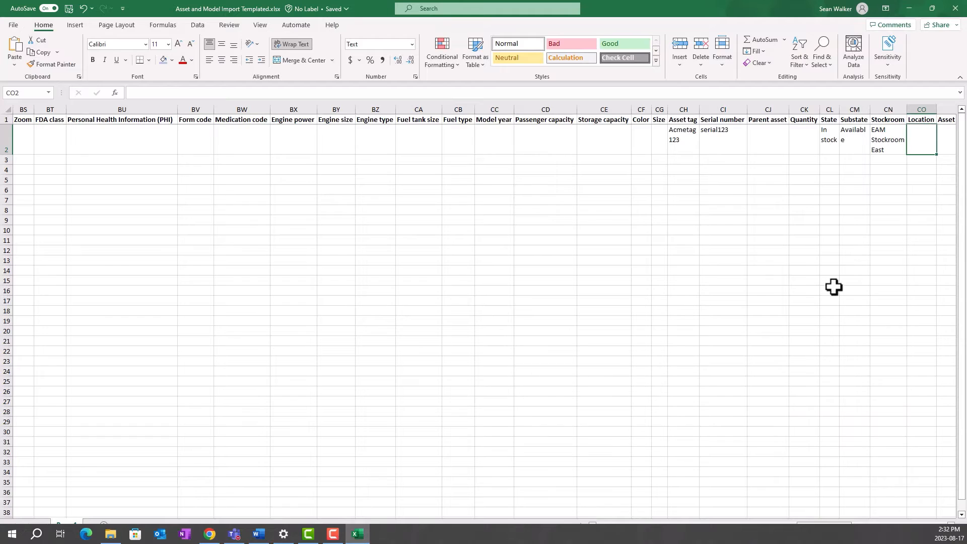
{"action": "key", "text": "ctrl+v"}
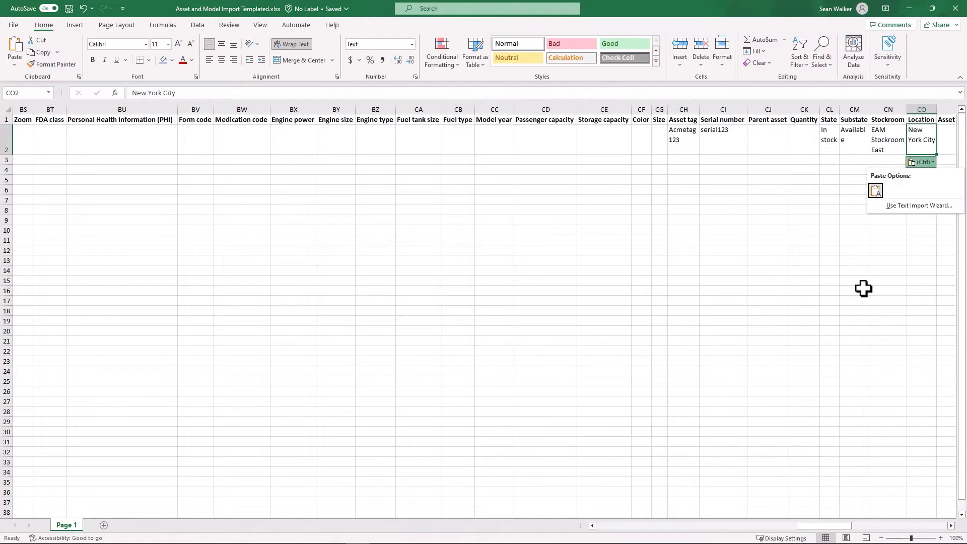
- Set row 2's asset cost to 1234, leaving the acquisition, assignment, comments and company fields before it blank
{"action": "key", "text": "Tab"}
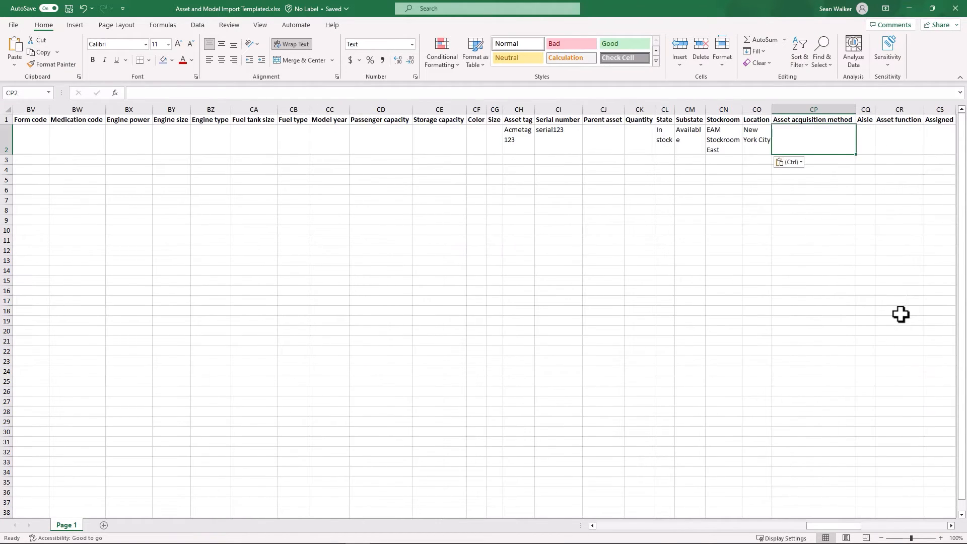
{"action": "key", "text": "Tab"}
{"action": "key", "text": "Tab"}
{"action": "key", "text": "Tab"}
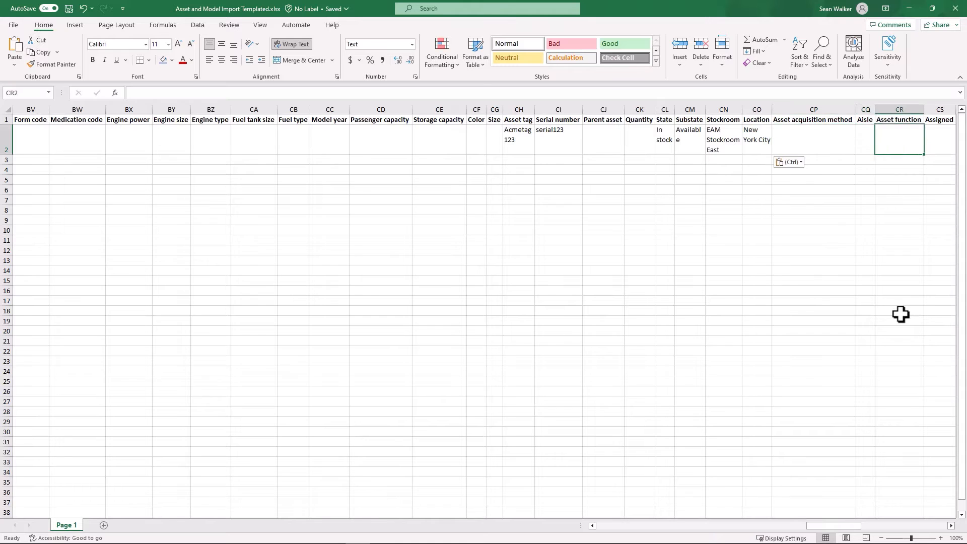
{"action": "key", "text": "Tab"}
{"action": "key", "text": "Tab"}
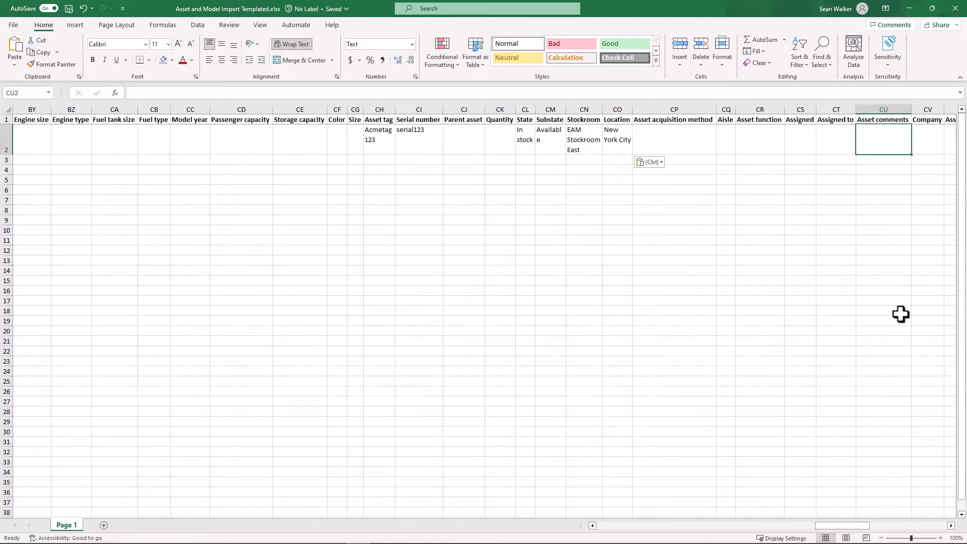
{"action": "key", "text": "Tab"}
{"action": "key", "text": "Tab"}
{"action": "key", "text": "Tab"}
{"action": "key", "text": "Tab"}
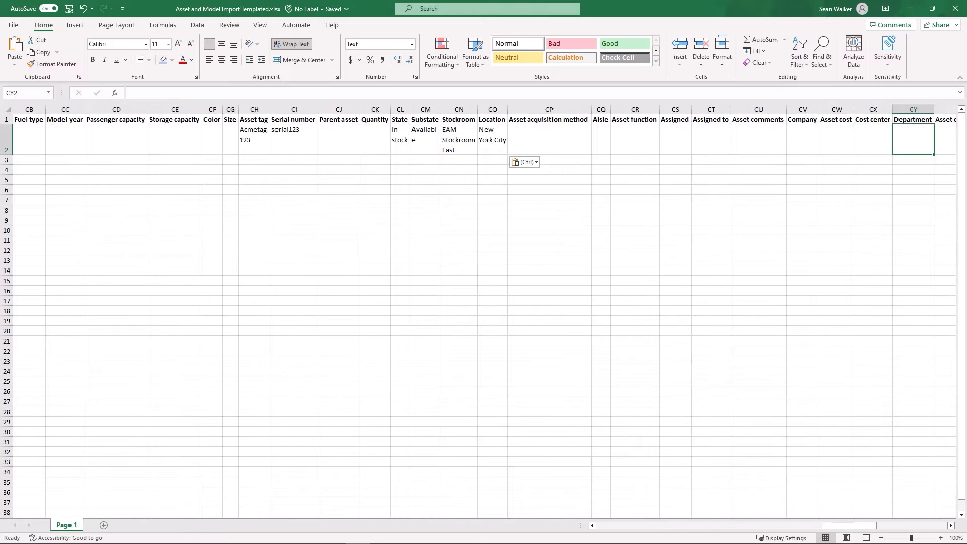
{"action": "left_click", "coordinate": [844, 141]}
{"action": "type", "text": "123"}
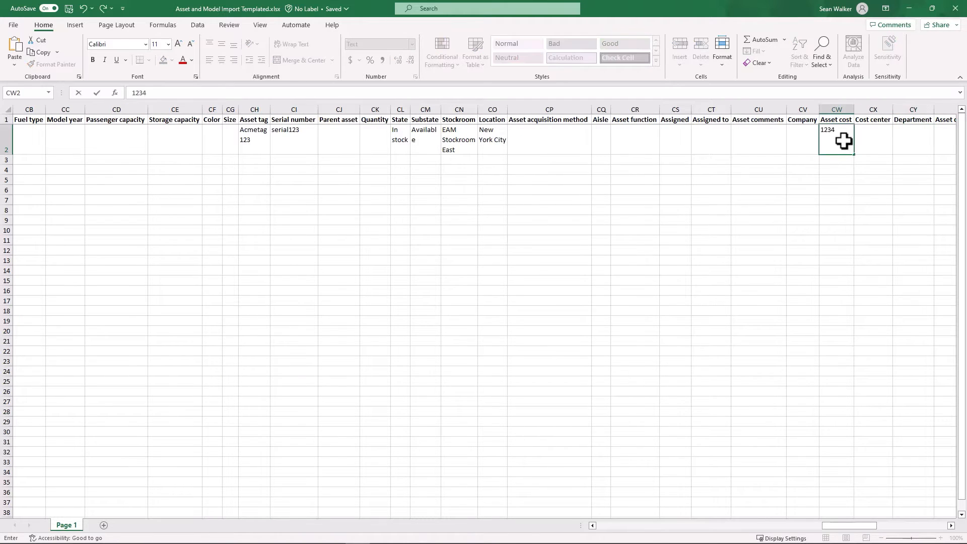
{"action": "type", "text": "4"}
{"action": "key", "text": "Tab"}
- Set row 2's warranty expiration to 2025-08-16, leaving the fields between asset cost and it blank, and return to the row's start
{"action": "key", "text": "Tab"}
{"action": "key", "text": "Tab"}
{"action": "key", "text": "Tab"}
{"action": "key", "text": "Tab"}
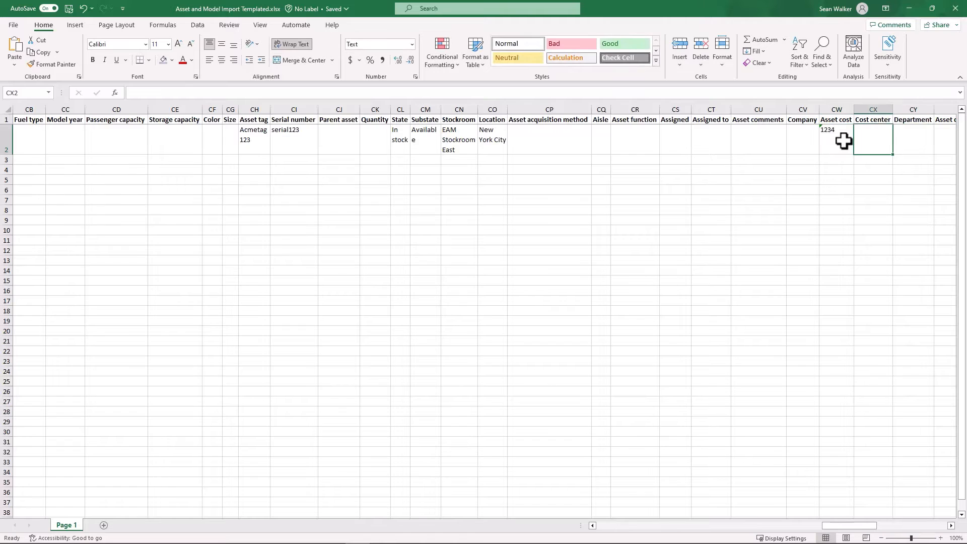
{"action": "key", "text": "Tab"}
{"action": "key", "text": "Tab"}
{"action": "key", "text": "Tab"}
{"action": "key", "text": "Tab"}
{"action": "key", "text": "Tab"}
{"action": "key", "text": "Tab"}
{"action": "key", "text": "Tab"}
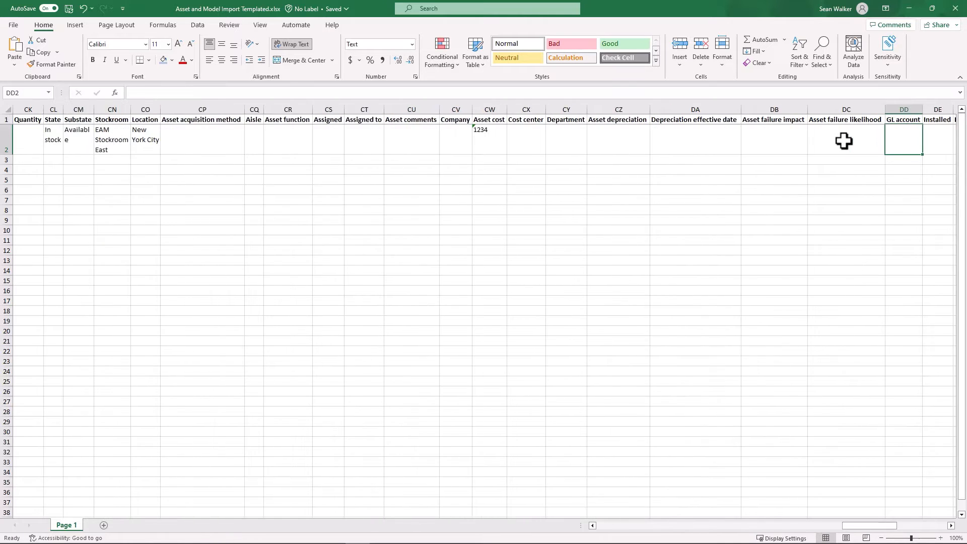
{"action": "key", "text": "Tab"}
{"action": "key", "text": "Tab"}
{"action": "key", "text": "Tab"}
{"action": "key", "text": "Tab"}
{"action": "key", "text": "Tab"}
{"action": "key", "text": "Tab"}
{"action": "key", "text": "Tab"}
{"action": "key", "text": "Tab"}
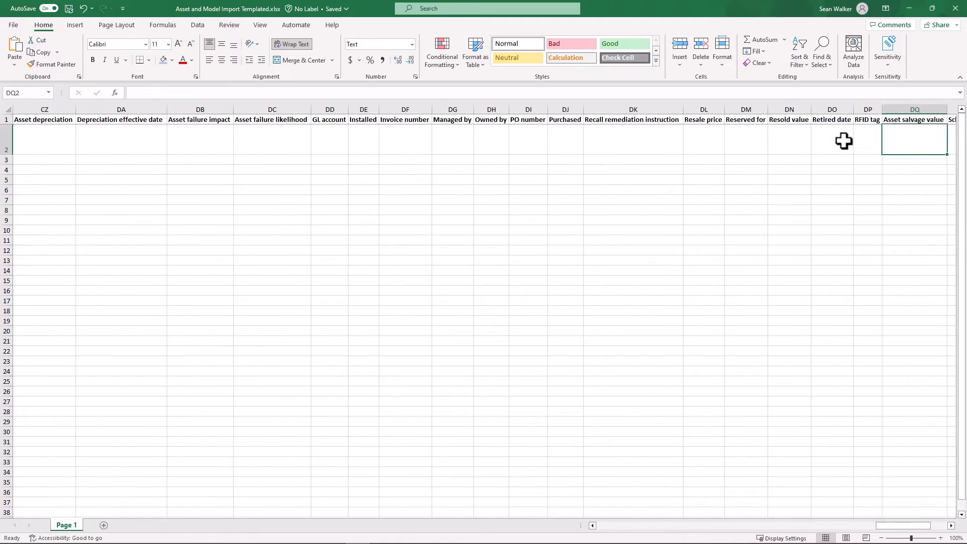
{"action": "key", "text": "Tab"}
{"action": "key", "text": "Tab"}
{"action": "key", "text": "Tab"}
{"action": "key", "text": "Tab"}
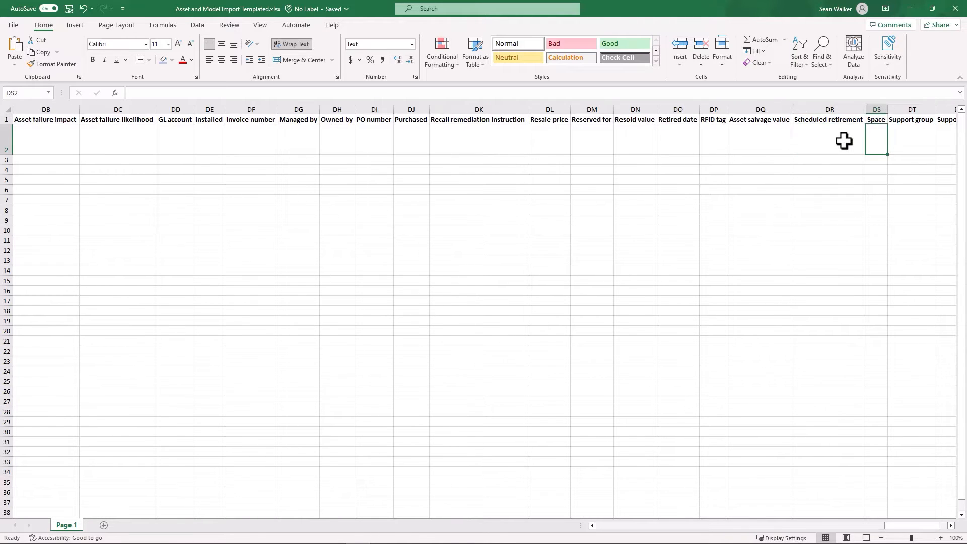
{"action": "key", "text": "Tab"}
{"action": "key", "text": "Tab"}
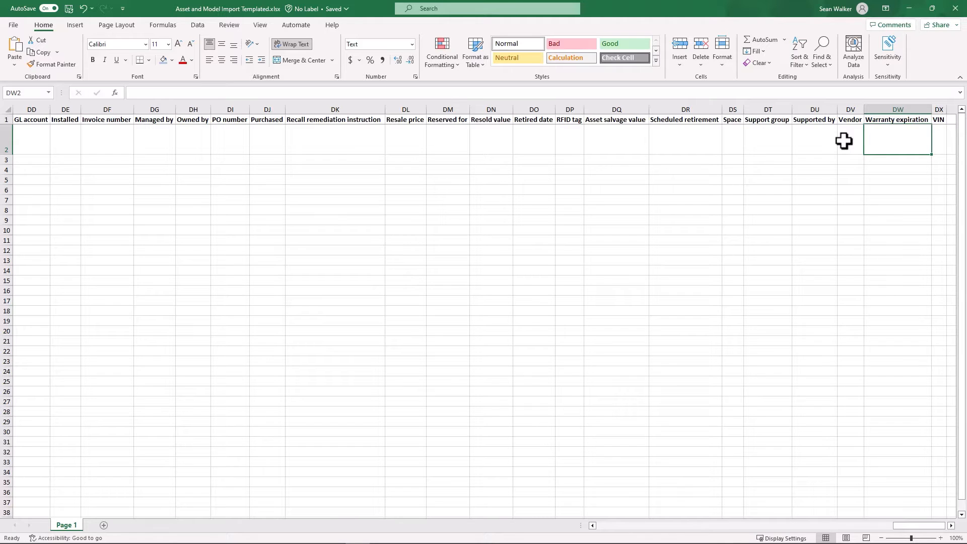
{"action": "type", "text": "2025-"}
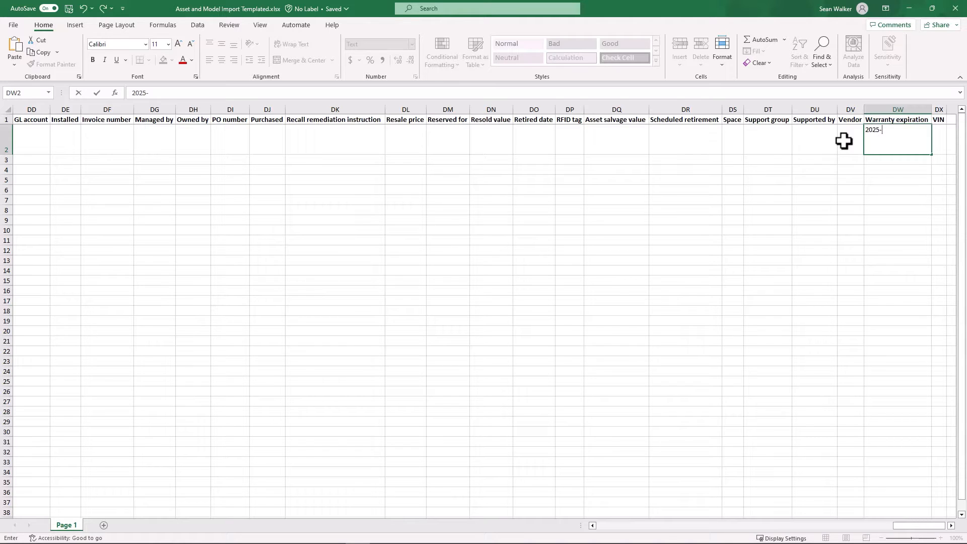
{"action": "type", "text": "08-16"}
{"action": "key", "text": "Home"}
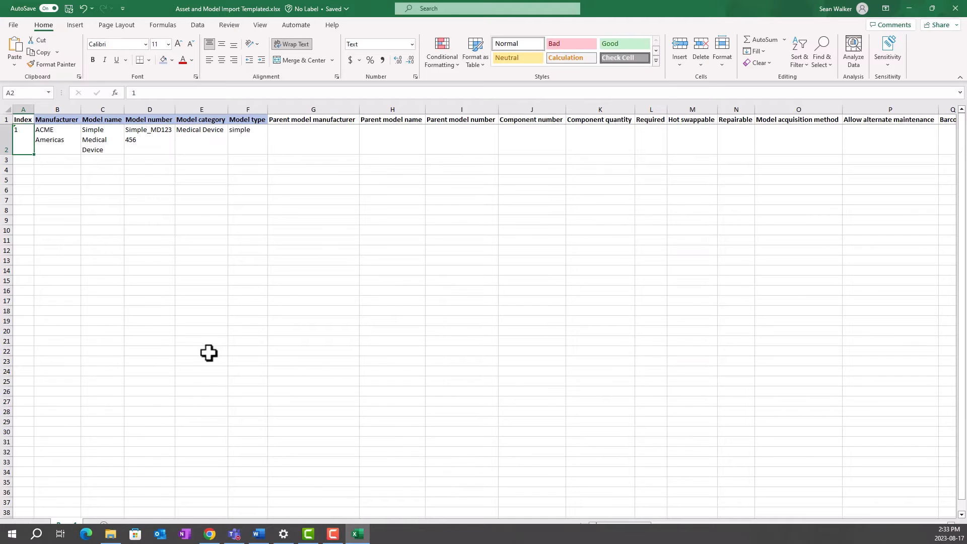
- Start row 3 with index 2, manufacturer ACME Americas and model name Consumable Medical Device
{"action": "left_click", "coordinate": [20, 160]}
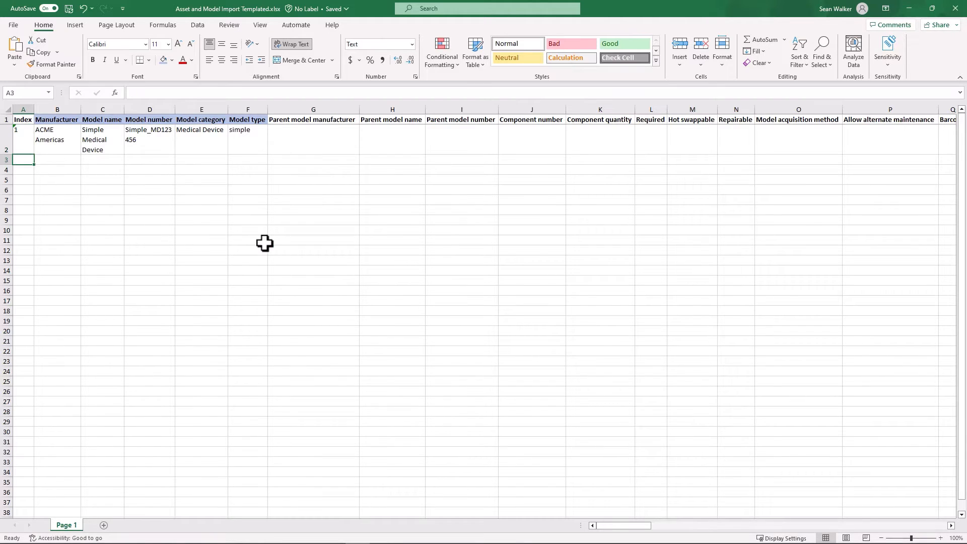
{"action": "type", "text": "2"}
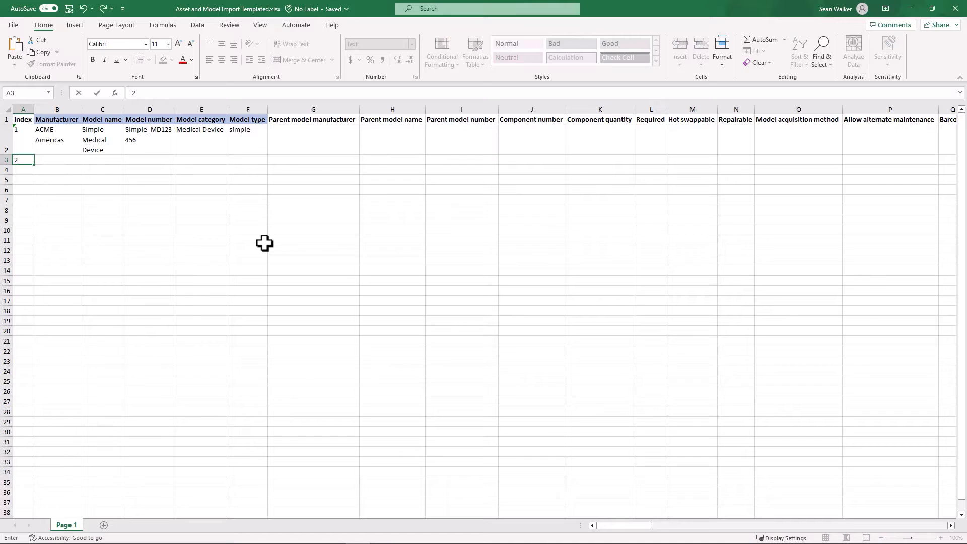
{"action": "key", "text": "Tab"}
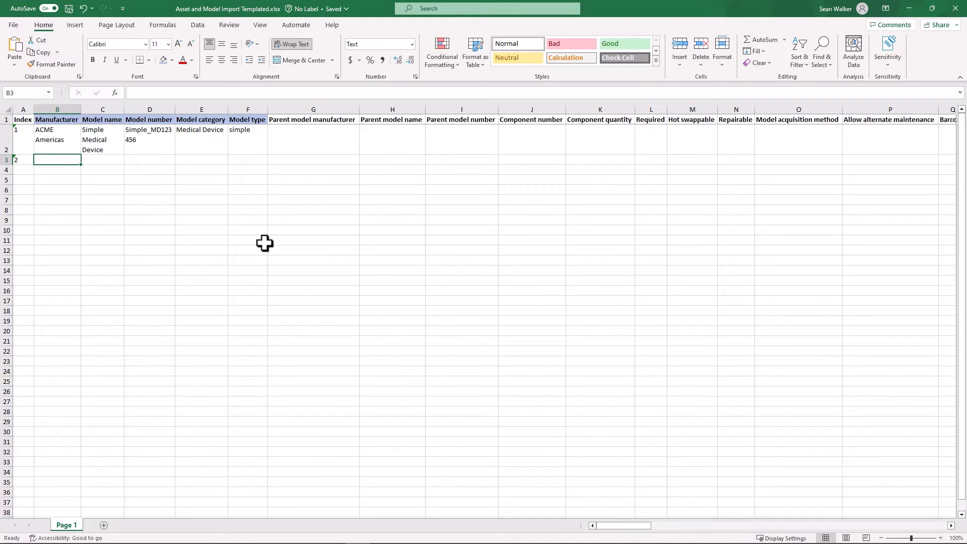
{"action": "type", "text": "ACME Americas"}
{"action": "key", "text": "Tab"}
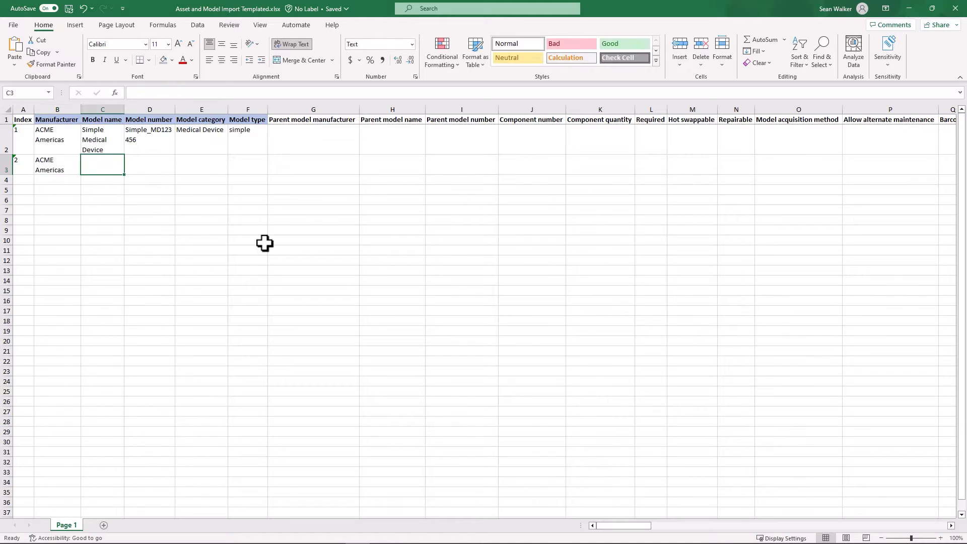
{"action": "type", "text": "Co"}
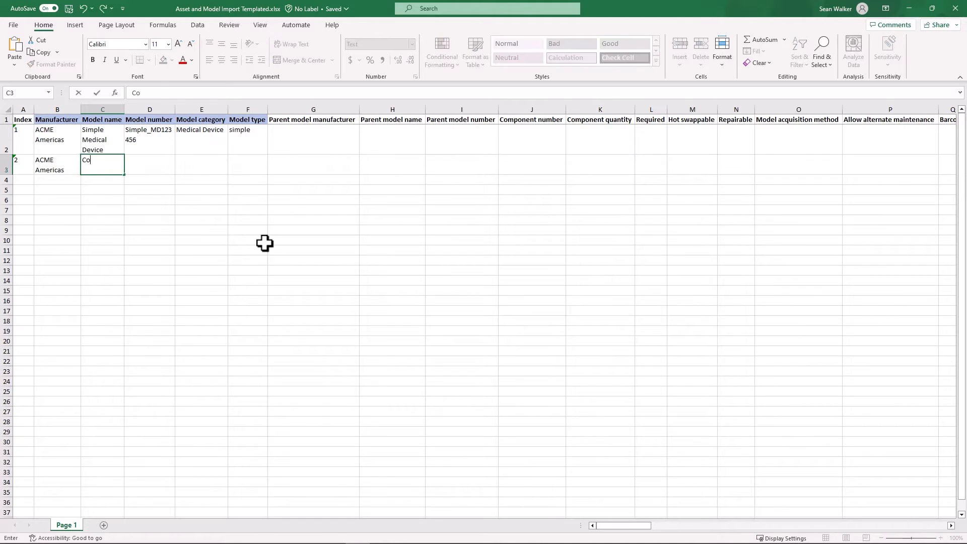
{"action": "type", "text": "nsumable Medical Device"}
{"action": "key", "text": "Tab"}
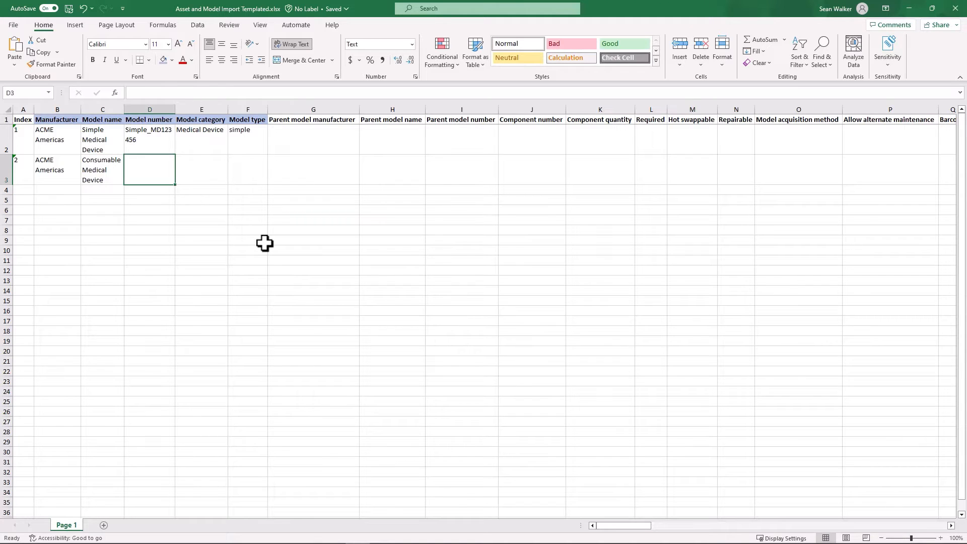
- Fill row 3's model number with Consumable_MD4546, model category with Medical Device and model type with consumable
{"action": "type", "text": "Consu"}
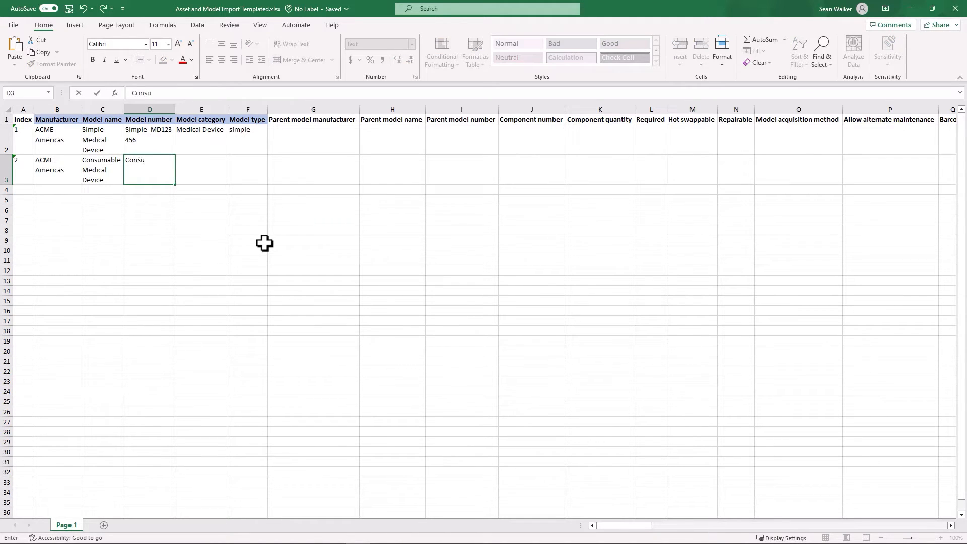
{"action": "type", "text": "mable"}
{"action": "type", "text": "_MD4546"}
{"action": "key", "text": "Tab"}
{"action": "type", "text": "Med"}
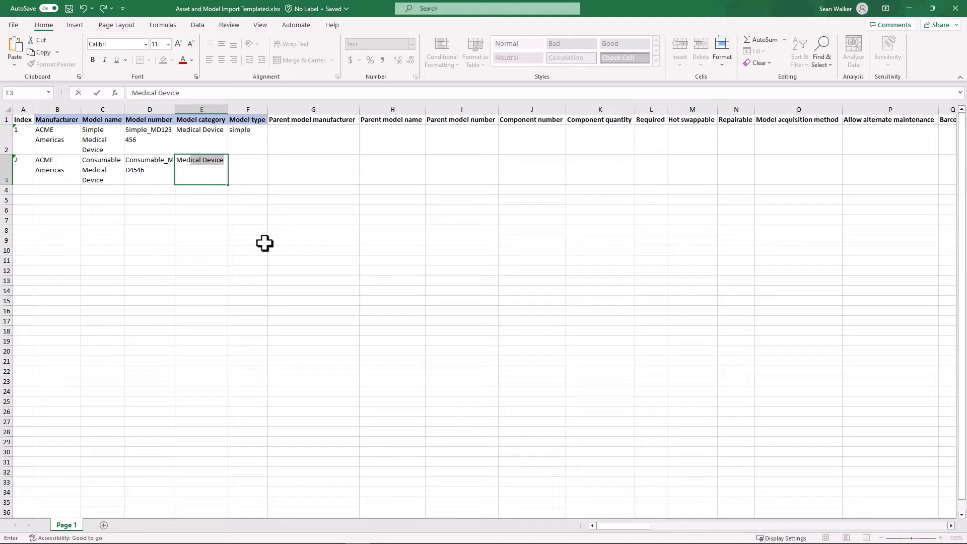
{"action": "key", "text": "Tab"}
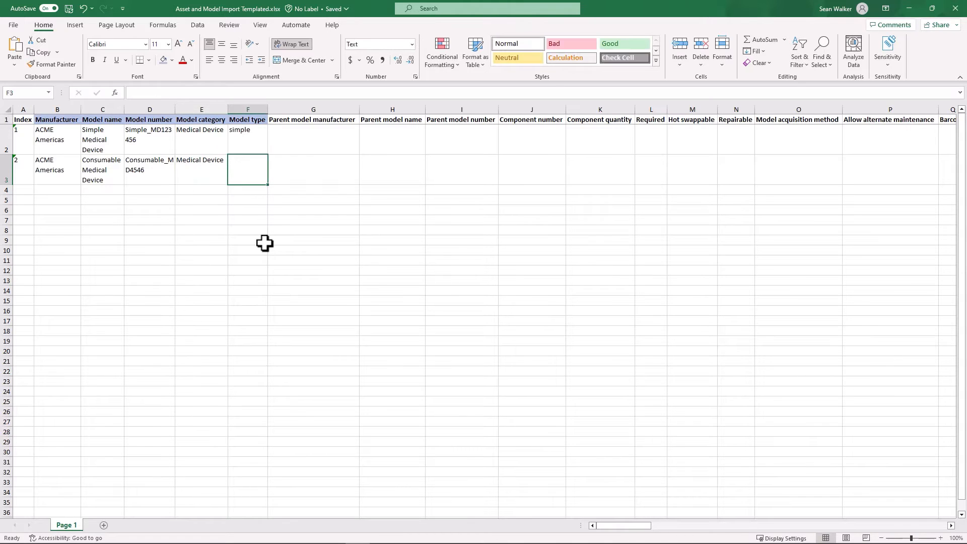
{"action": "type", "text": "consumabl"}
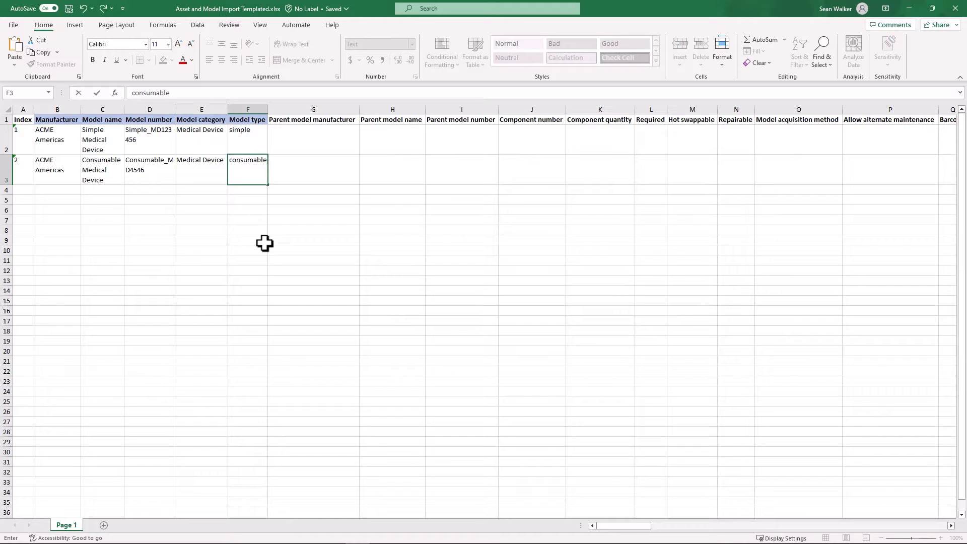
{"action": "type", "text": "e"}
{"action": "key", "text": "Tab"}
- Set row 3's quantity to 5, leaving the fields from parent model manufacturer through parent asset blank
{"action": "key", "text": "Tab"}
{"action": "key", "text": "Tab"}
{"action": "key", "text": "Tab"}
{"action": "key", "text": "Tab"}
{"action": "key", "text": "Tab"}
{"action": "key", "text": "Tab"}
{"action": "key", "text": "Tab"}
{"action": "key", "text": "Tab"}
{"action": "key", "text": "Tab"}
{"action": "key", "text": "Tab"}
{"action": "key", "text": "Tab"}
{"action": "key", "text": "Tab"}
{"action": "key", "text": "Tab"}
{"action": "key", "text": "Tab"}
{"action": "key", "text": "Tab"}
{"action": "key", "text": "Tab"}
{"action": "key", "text": "Tab"}
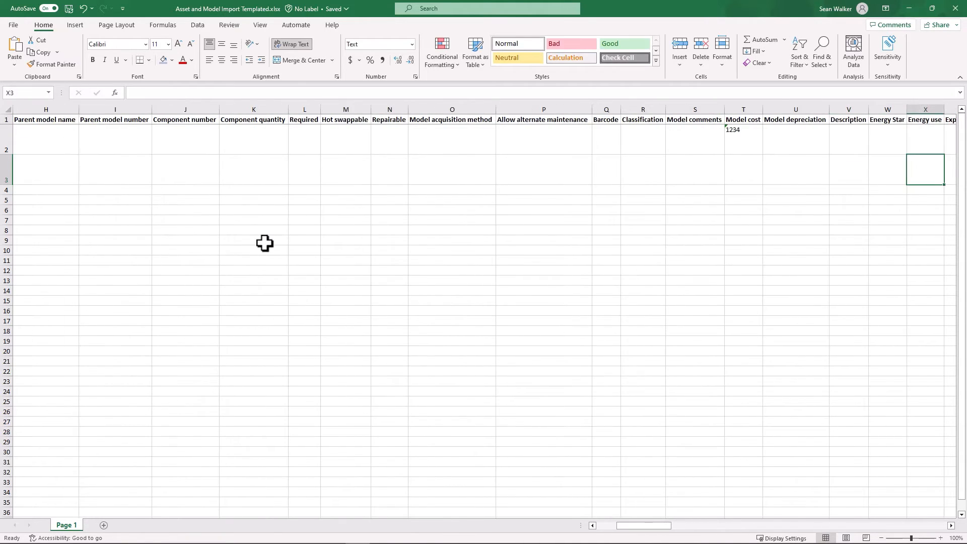
{"action": "key", "text": "Tab"}
{"action": "key", "text": "Tab"}
{"action": "key", "text": "Tab"}
{"action": "key", "text": "Tab"}
{"action": "key", "text": "Tab"}
{"action": "key", "text": "Tab"}
{"action": "key", "text": "Tab"}
{"action": "key", "text": "Tab"}
{"action": "key", "text": "Tab"}
{"action": "key", "text": "Tab"}
{"action": "key", "text": "Tab"}
{"action": "key", "text": "Tab"}
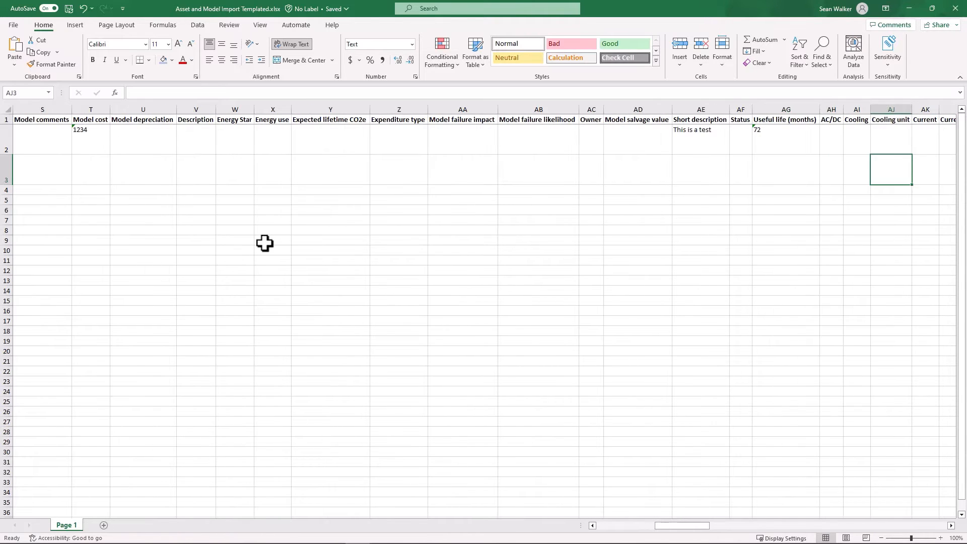
{"action": "key", "text": "Tab"}
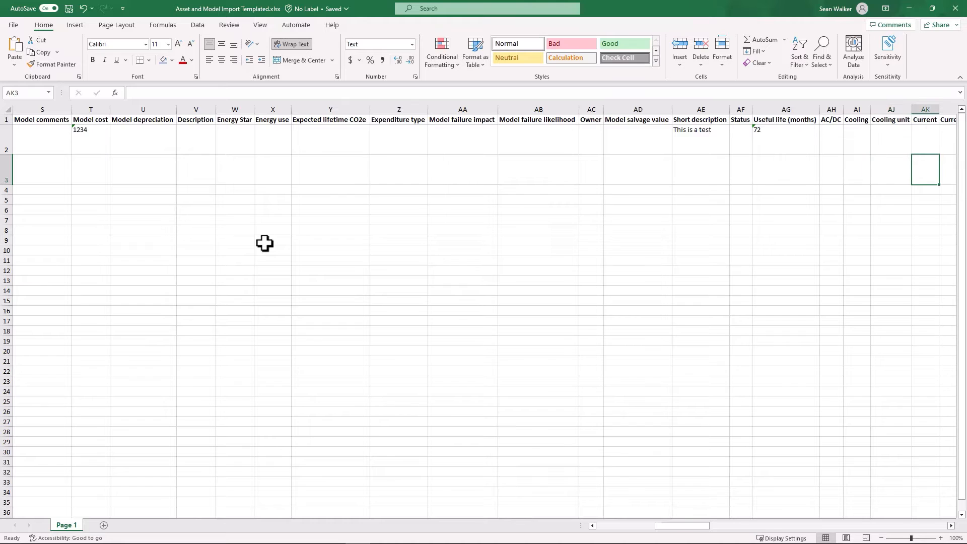
{"action": "key", "text": "Tab"}
{"action": "key", "text": "Tab"}
{"action": "key", "text": "Tab"}
{"action": "key", "text": "Tab"}
{"action": "key", "text": "Tab"}
{"action": "key", "text": "Tab"}
{"action": "key", "text": "Tab"}
{"action": "key", "text": "Tab"}
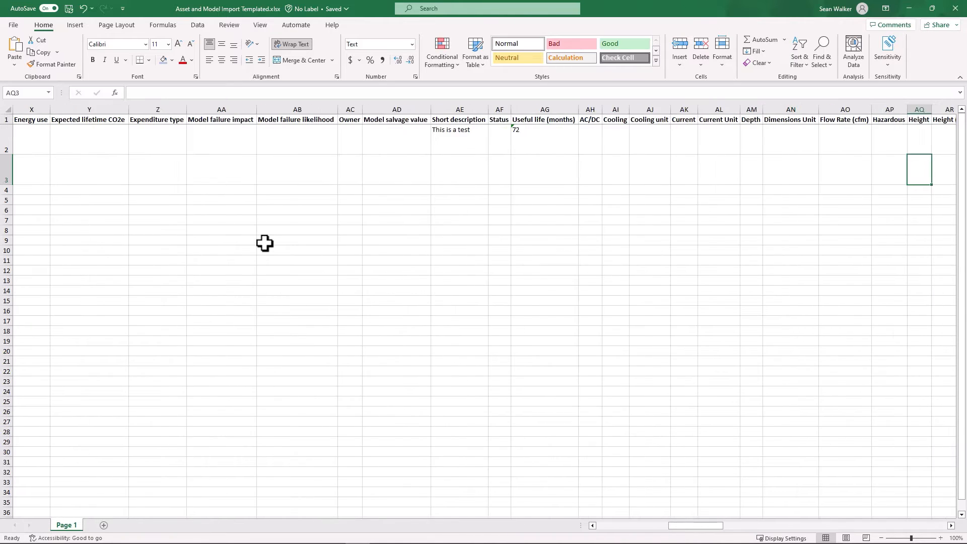
{"action": "key", "text": "Tab"}
{"action": "key", "text": "Tab"}
{"action": "key", "text": "Tab"}
{"action": "key", "text": "Tab"}
{"action": "key", "text": "Tab"}
{"action": "key", "text": "Tab"}
{"action": "key", "text": "Tab"}
{"action": "key", "text": "Tab"}
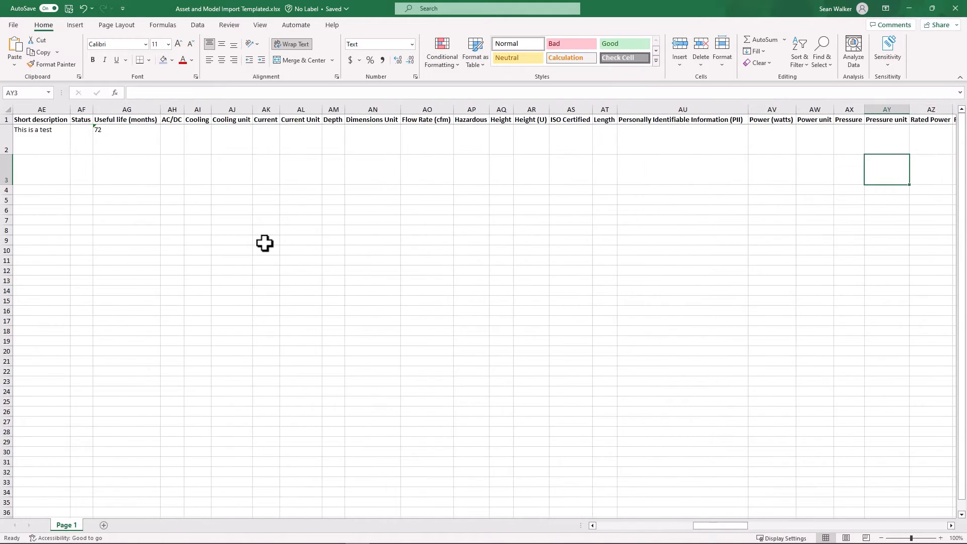
{"action": "key", "text": "Tab"}
{"action": "key", "text": "Tab"}
{"action": "key", "text": "Tab"}
{"action": "key", "text": "Tab"}
{"action": "key", "text": "Tab"}
{"action": "key", "text": "Tab"}
{"action": "key", "text": "Tab"}
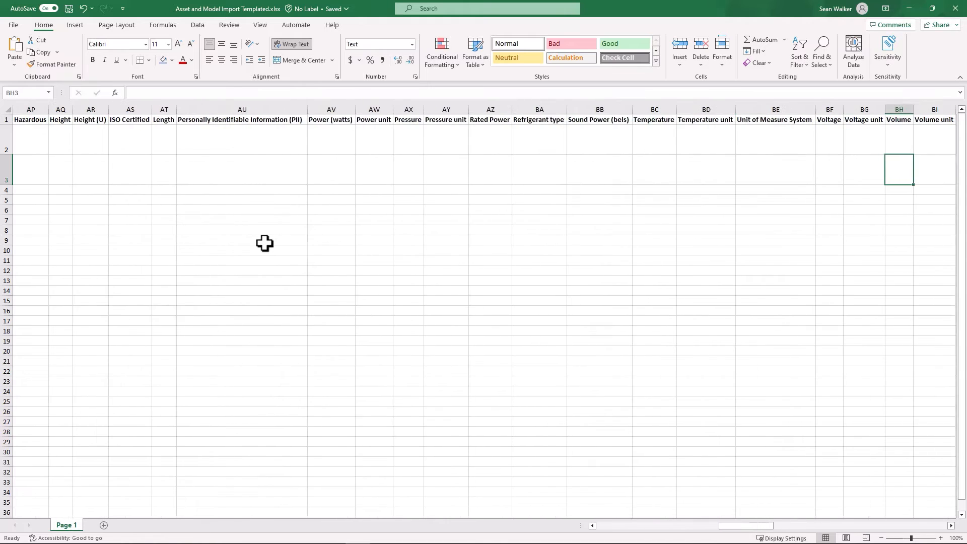
{"action": "key", "text": "Tab"}
{"action": "key", "text": "Tab"}
{"action": "key", "text": "Tab"}
{"action": "key", "text": "Tab"}
{"action": "key", "text": "Tab"}
{"action": "key", "text": "Tab"}
{"action": "key", "text": "Tab"}
{"action": "key", "text": "Tab"}
{"action": "key", "text": "Tab"}
{"action": "key", "text": "Tab"}
{"action": "key", "text": "Tab"}
{"action": "key", "text": "Tab"}
{"action": "key", "text": "Tab"}
{"action": "key", "text": "Tab"}
{"action": "key", "text": "Tab"}
{"action": "key", "text": "Tab"}
{"action": "key", "text": "Tab"}
{"action": "key", "text": "Tab"}
{"action": "key", "text": "Tab"}
{"action": "key", "text": "Tab"}
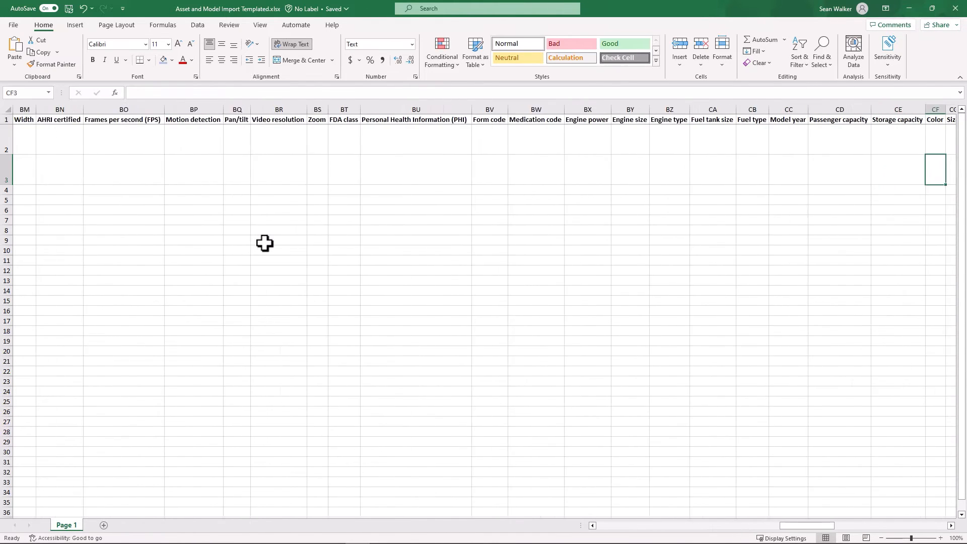
{"action": "key", "text": "Tab"}
{"action": "key", "text": "Tab"}
{"action": "key", "text": "Tab"}
{"action": "key", "text": "Tab"}
{"action": "key", "text": "Tab"}
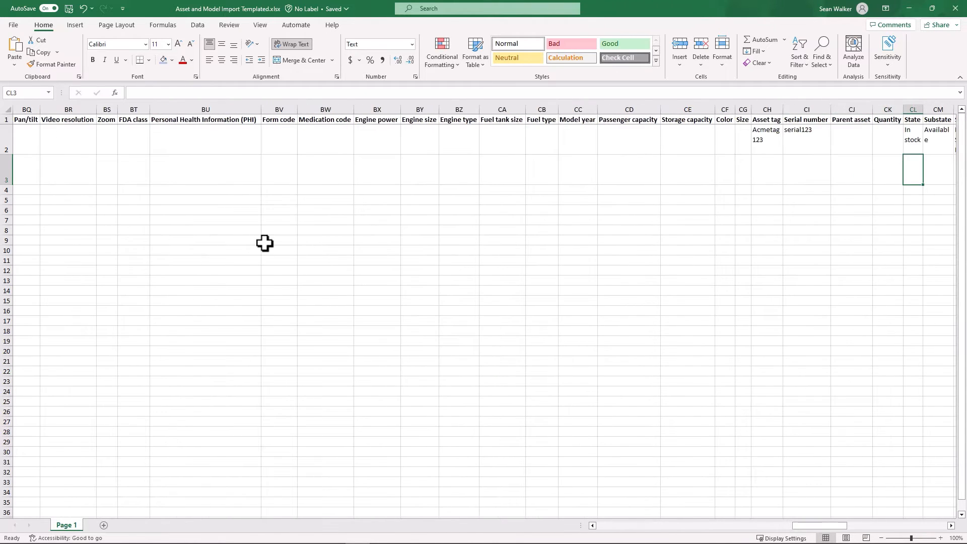
{"action": "key", "text": "Tab"}
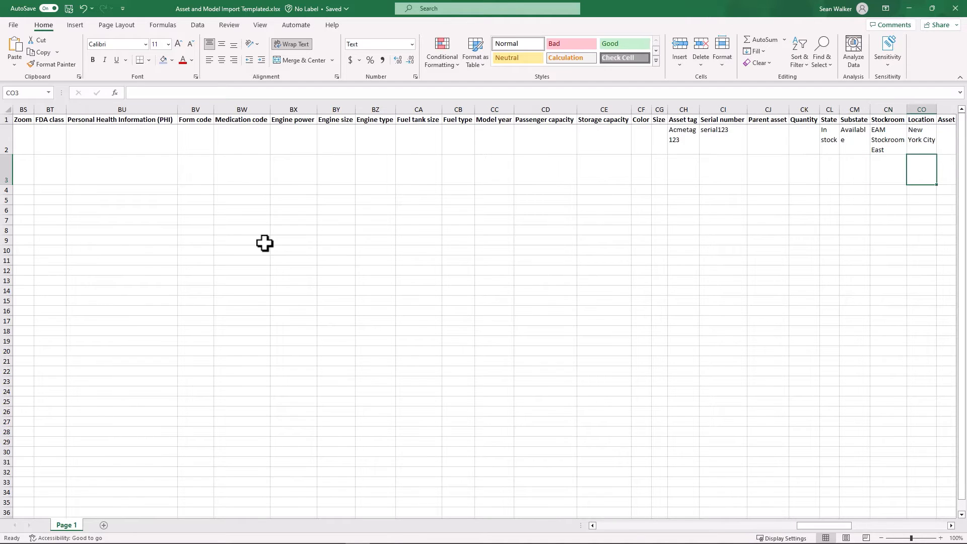
{"action": "left_click", "coordinate": [673, 174]}
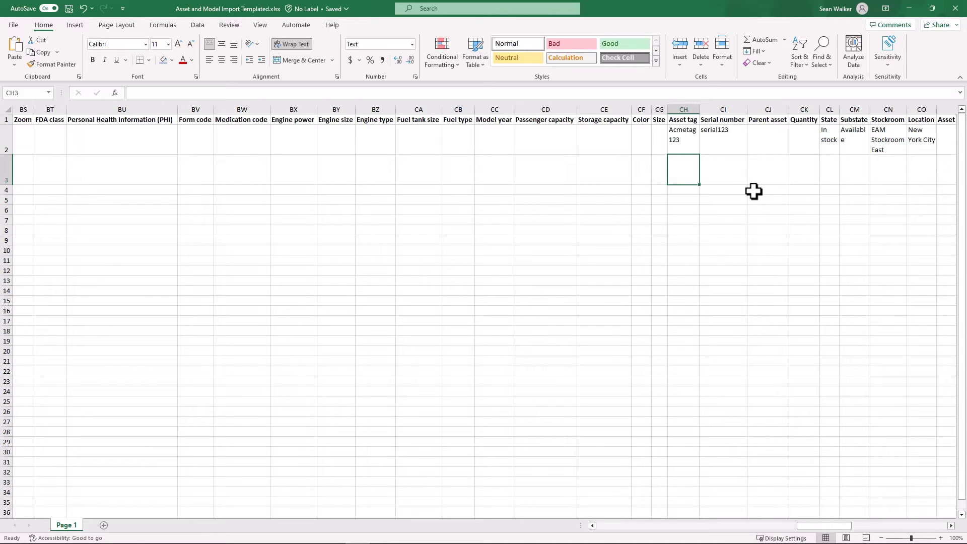
{"action": "key", "text": "Tab"}
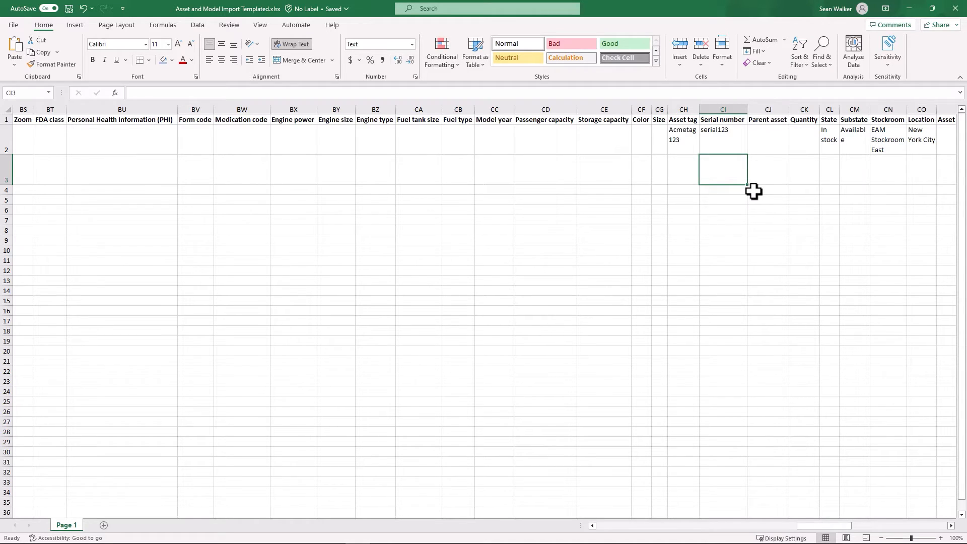
{"action": "key", "text": "Tab"}
{"action": "key", "text": "Tab"}
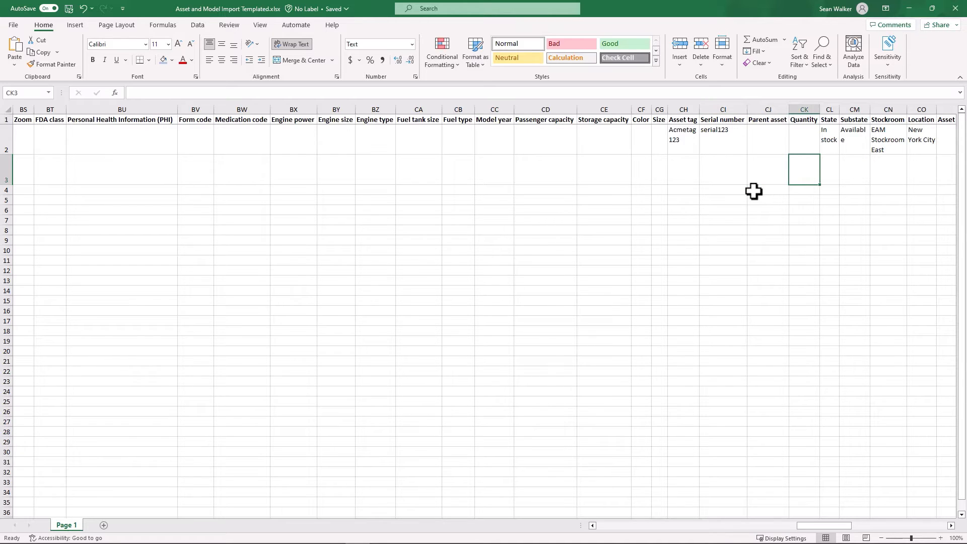
{"action": "type", "text": "5"}
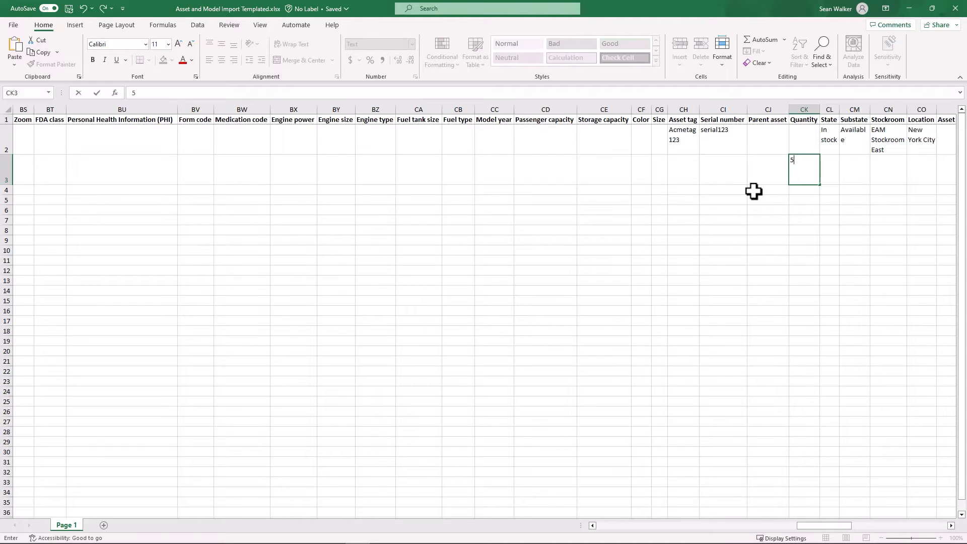
- Copy row 2's state, substate, stockroom and location values into the same fields of row 3
{"action": "left_click_drag", "start_coordinate": [832, 132], "coordinate": [911, 141]}
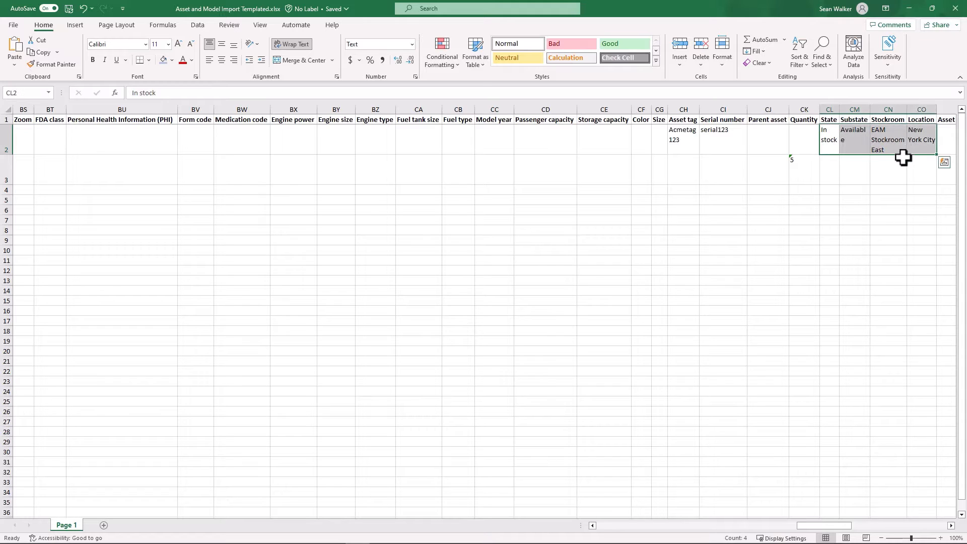
{"action": "key", "text": "ctrl+c"}
{"action": "left_click", "coordinate": [832, 171]}
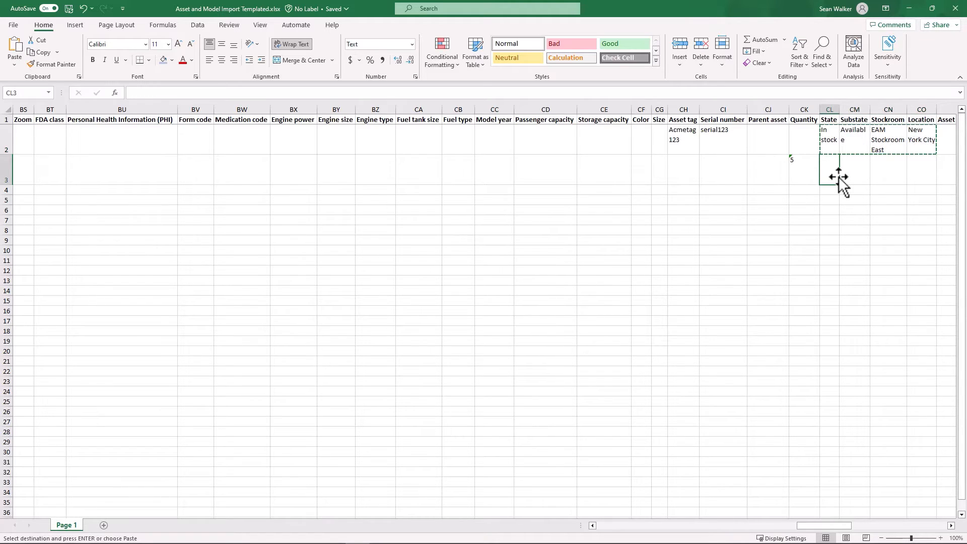
{"action": "key", "text": "ctrl+v"}
- Set row 3's asset cost to 50, leaving the acquisition, assignment, comments and company fields blank, and return to the row's start
{"action": "left_click", "coordinate": [830, 170]}
{"action": "key", "text": "Right"}
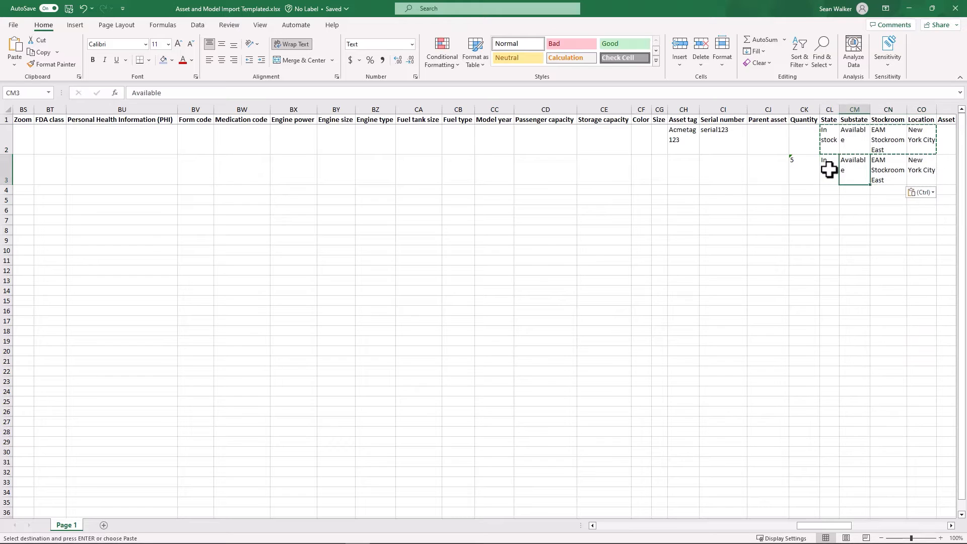
{"action": "key", "text": "Right"}
{"action": "key", "text": "Right"}
{"action": "key", "text": "Right"}
{"action": "key", "text": "Right"}
{"action": "key", "text": "Right"}
{"action": "key", "text": "Right"}
{"action": "key", "text": "Right"}
{"action": "key", "text": "Right"}
{"action": "key", "text": "Right"}
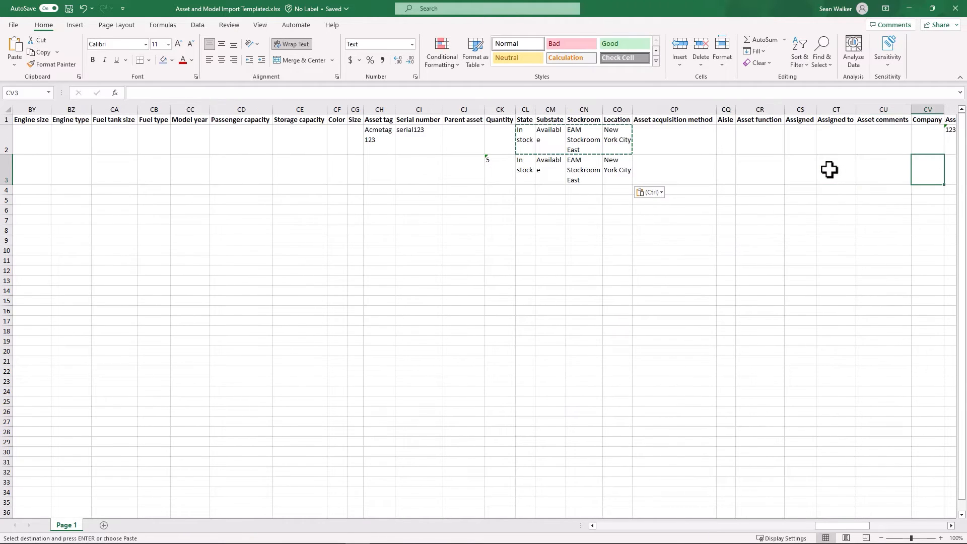
{"action": "key", "text": "Right"}
{"action": "type", "text": "50"}
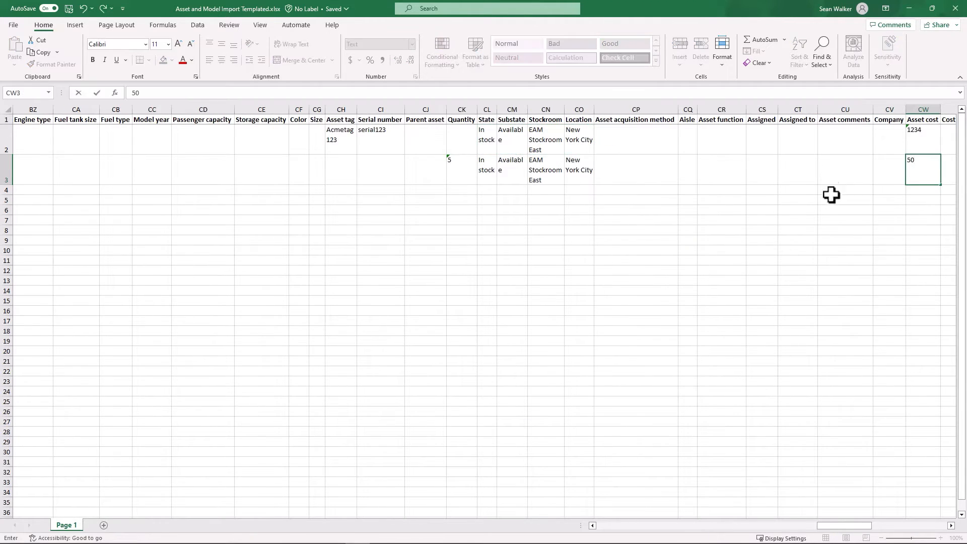
{"action": "key", "text": "Home"}
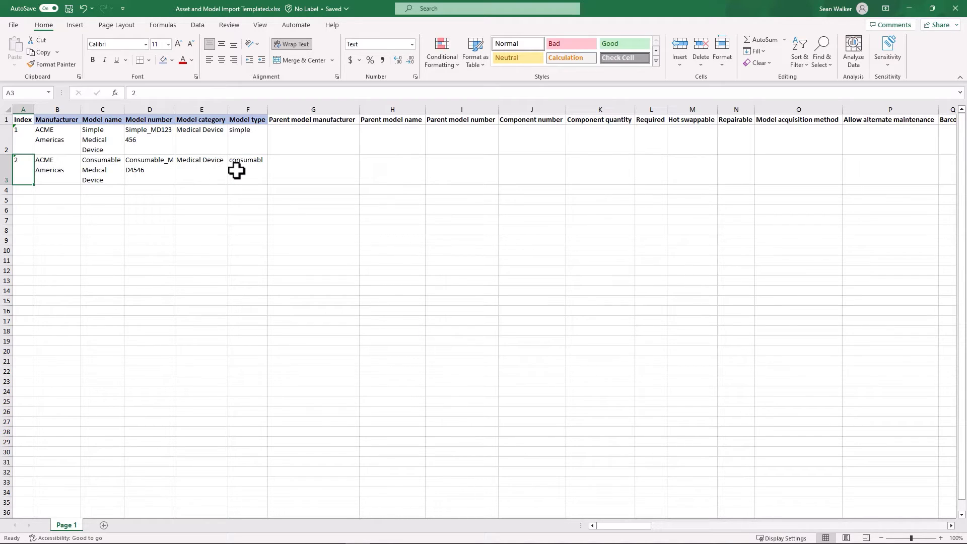
- Start row 4 with index 3 and manufacturer ACME Americas
{"action": "left_click", "coordinate": [32, 192]}
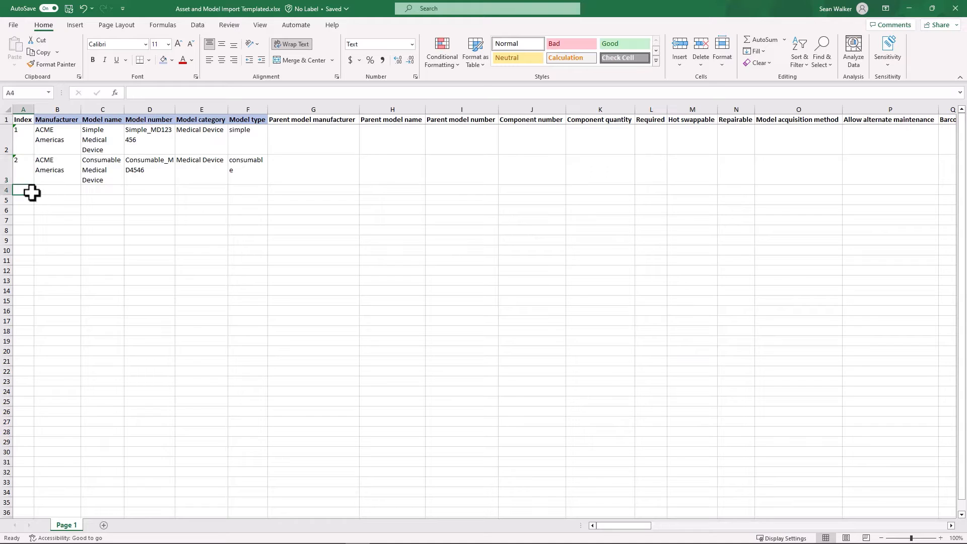
{"action": "type", "text": "3"}
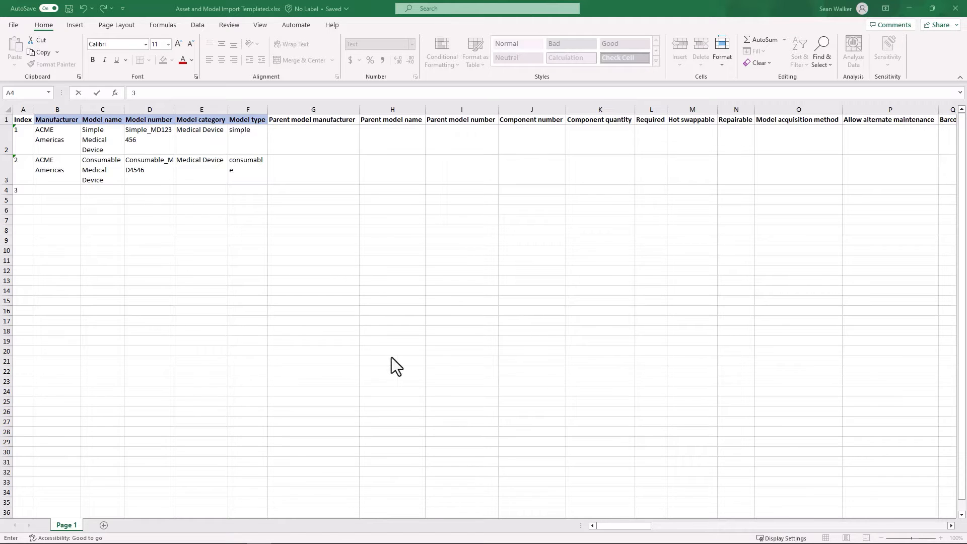
{"action": "left_click", "coordinate": [64, 199]}
{"action": "left_click", "coordinate": [64, 190]}
{"action": "type", "text": "Americas"}
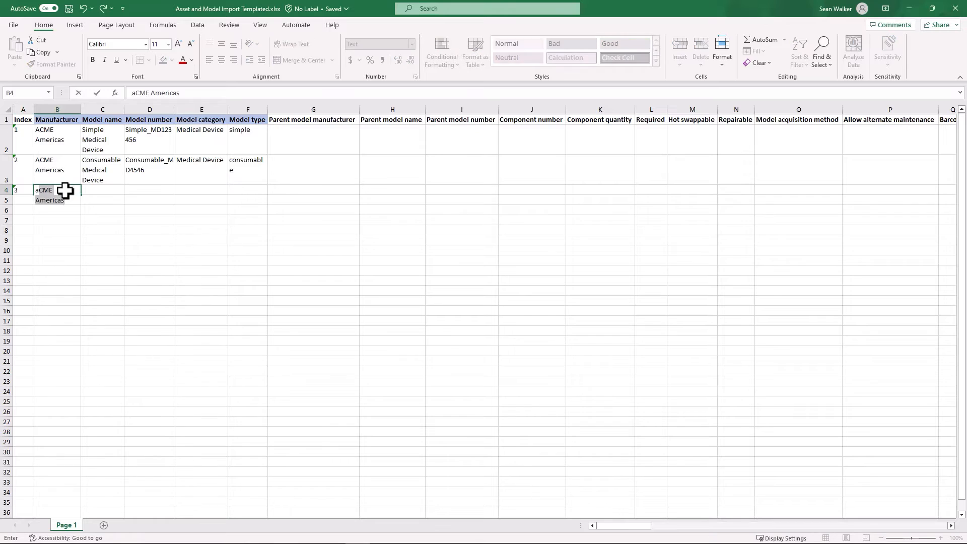
{"action": "left_click", "coordinate": [93, 237]}
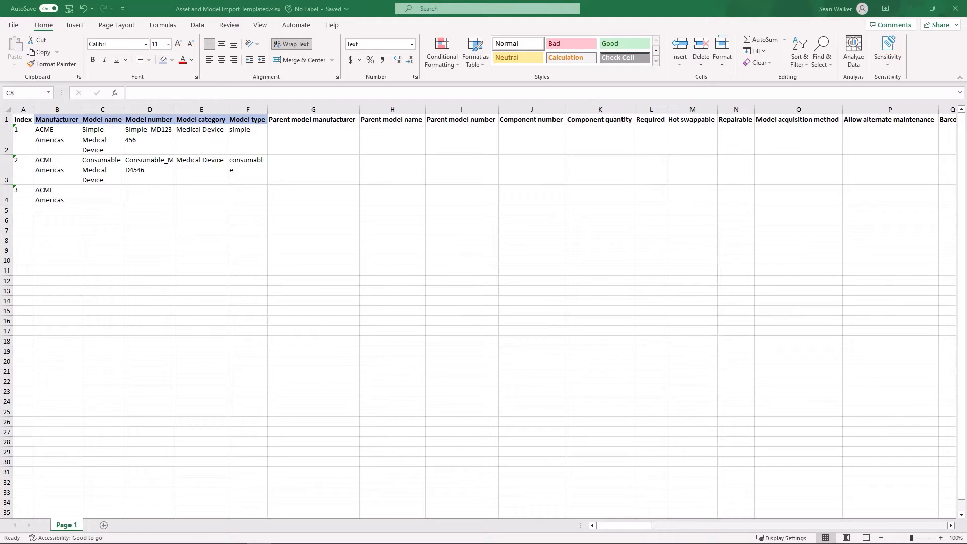
- Fill row 4's model name with User Assembled Medical Device and its model number with User_Assembled_MD123456
{"action": "left_click", "coordinate": [99, 196]}
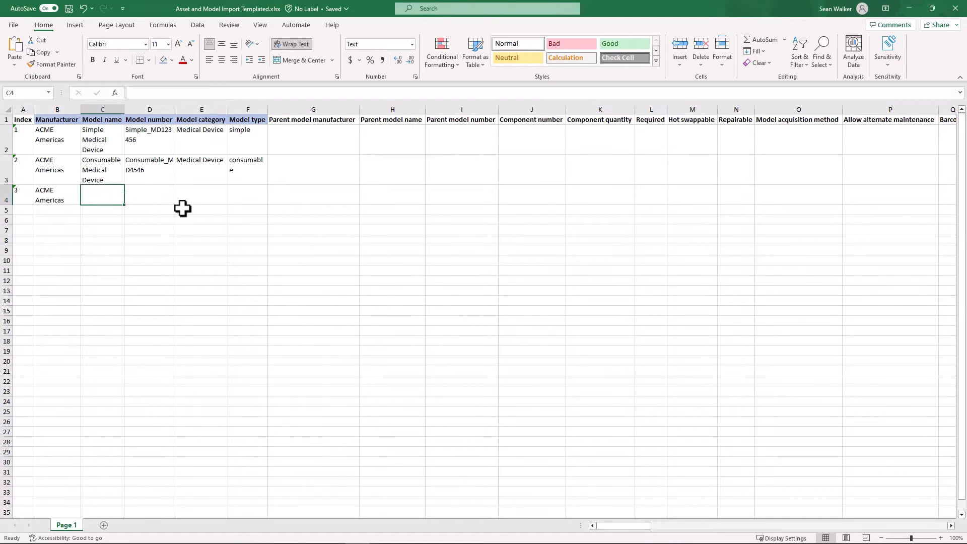
{"action": "key", "text": "ctrl+v"}
{"action": "left_click", "coordinate": [271, 277]}
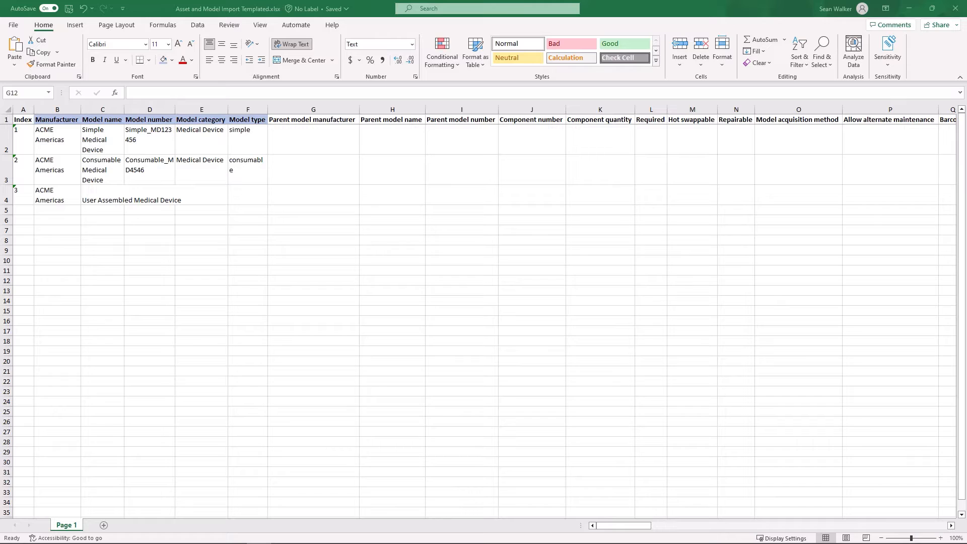
{"action": "left_click", "coordinate": [151, 194]}
{"action": "key", "text": "ctrl+v"}
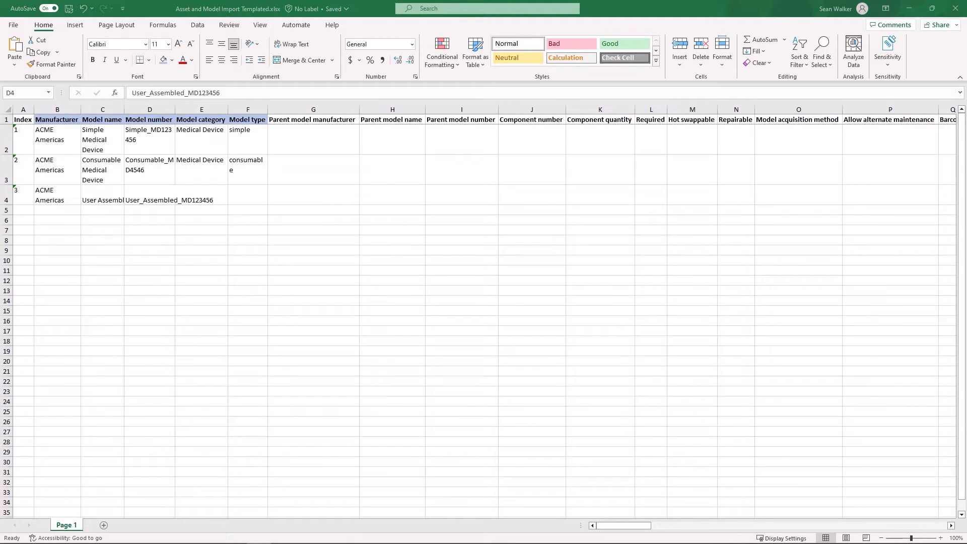
- Set row 4's model category to Medical Device and its model type to user_assembled
{"action": "left_click", "coordinate": [199, 204]}
{"action": "key", "text": "ctrl+v"}
{"action": "left_click", "coordinate": [254, 198]}
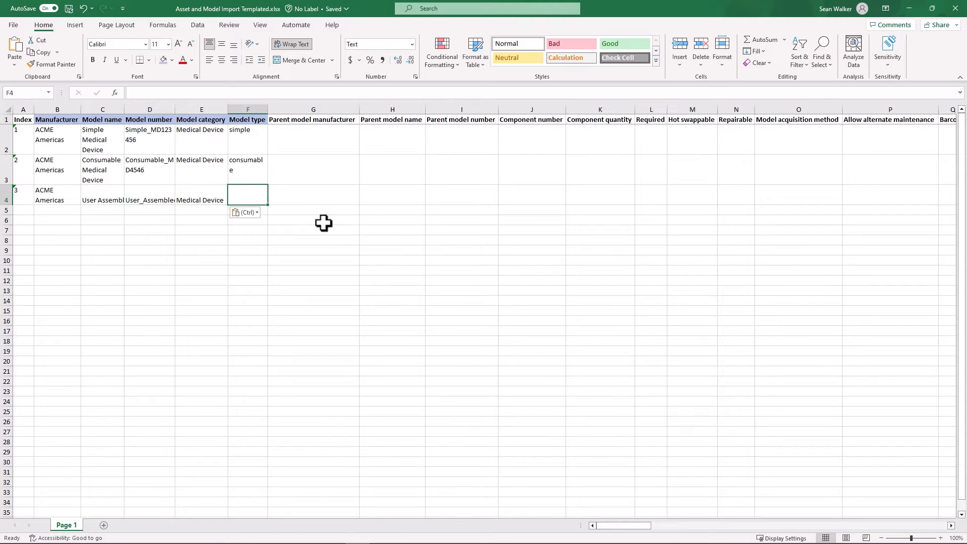
{"action": "type", "text": "user"}
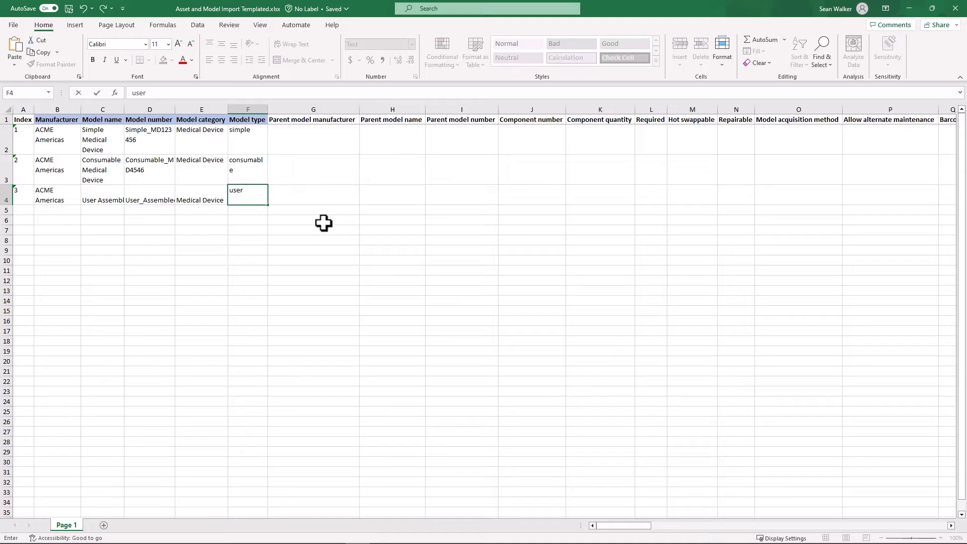
{"action": "type", "text": "_assembel"}
{"action": "type", "text": "led"}
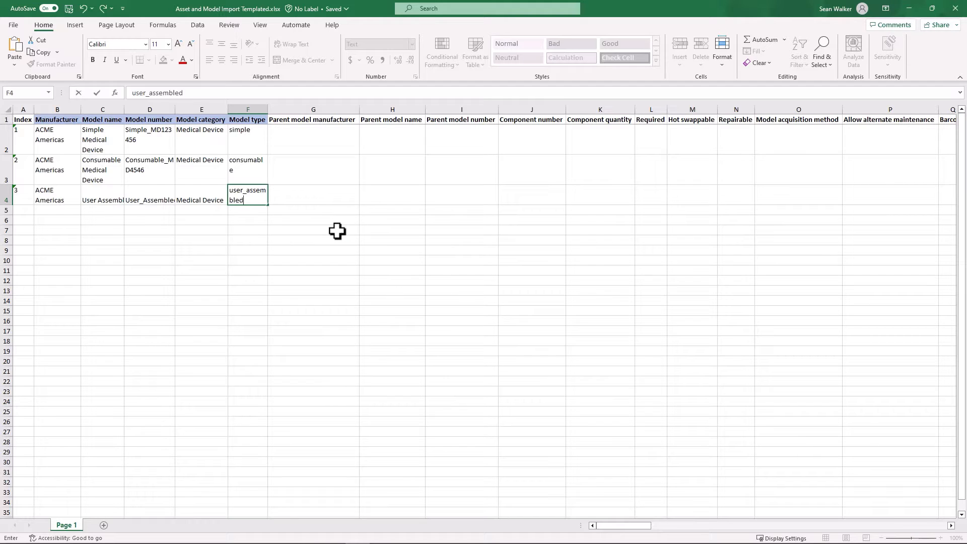
- Fill the header cells from Parent model manufacturer through Repairable with the standard light green color
{"action": "left_click_drag", "start_coordinate": [310, 205], "coordinate": [730, 194]}
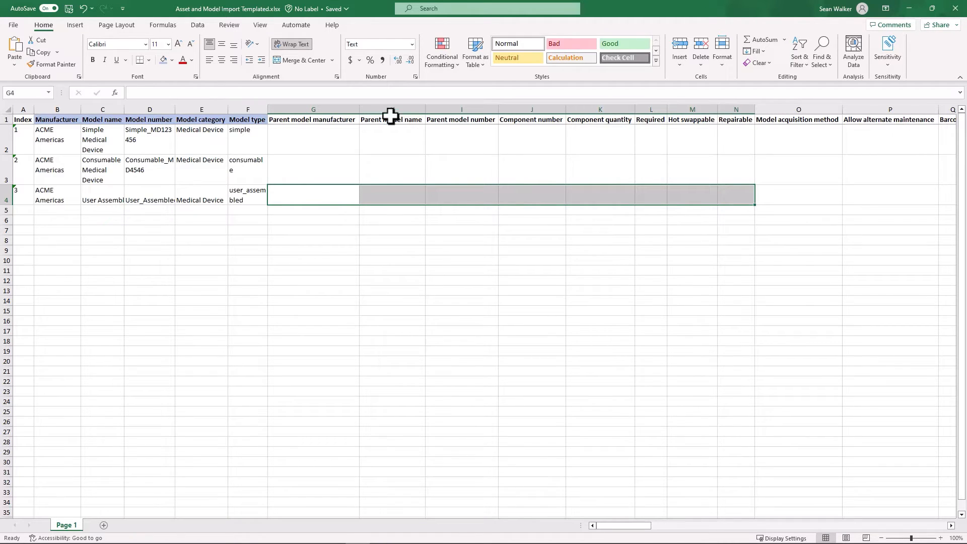
{"action": "left_click_drag", "start_coordinate": [352, 121], "coordinate": [723, 119]}
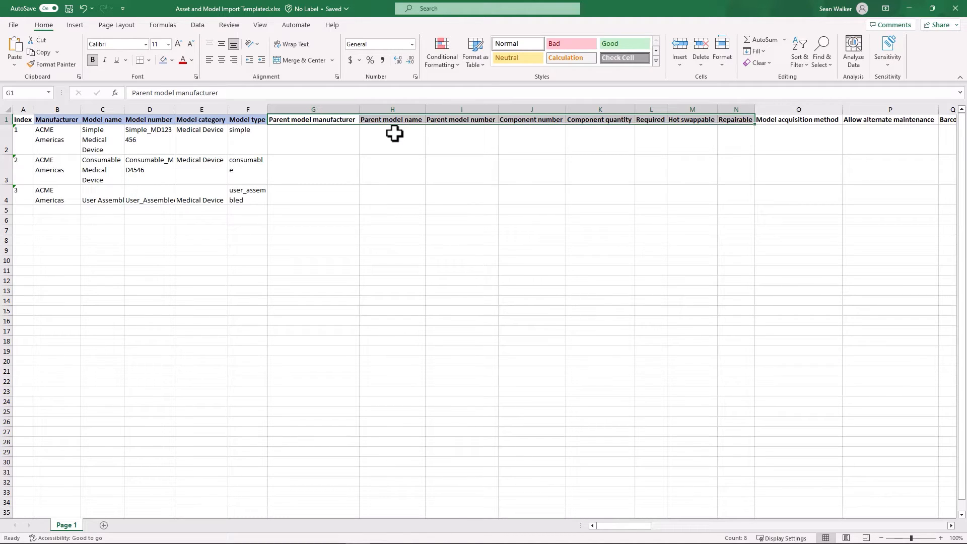
{"action": "left_click", "coordinate": [172, 60]}
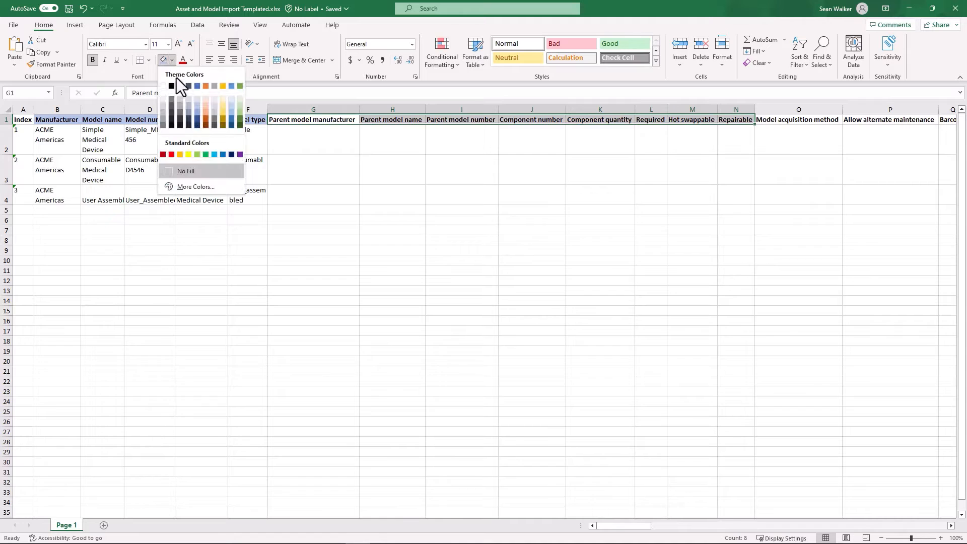
{"action": "left_click", "coordinate": [196, 155]}
{"action": "left_click", "coordinate": [381, 292]}
- Set row 4's asset tag to Acmetag888 and its serial number to Serial88
{"action": "left_click", "coordinate": [322, 194]}
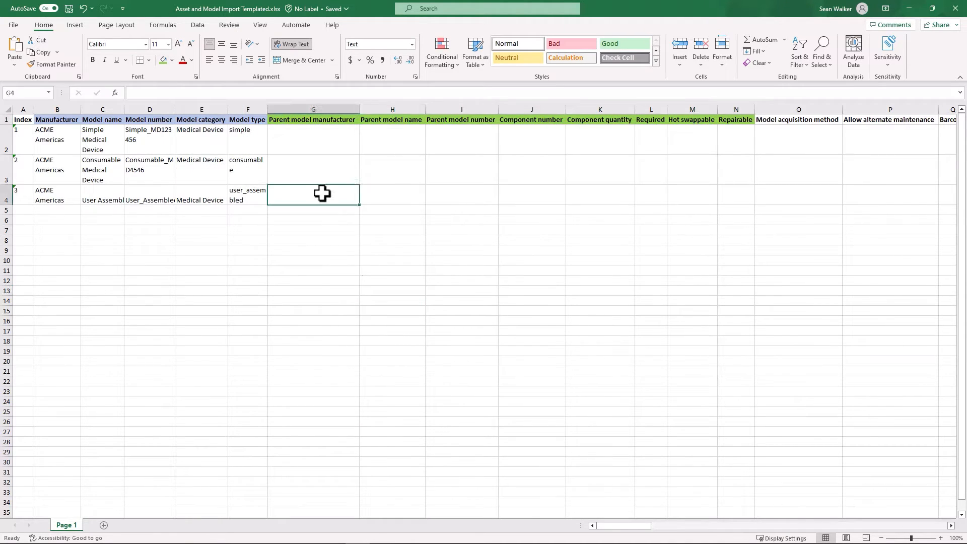
{"action": "key", "text": "Right"}
{"action": "key", "text": "Right"}
{"action": "key", "text": "Right"}
{"action": "key", "text": "Right"}
{"action": "key", "text": "Right"}
{"action": "key", "text": "Right"}
{"action": "key", "text": "Right"}
{"action": "key", "text": "Right"}
{"action": "key", "text": "Right"}
{"action": "key", "text": "Right"}
{"action": "key", "text": "Right"}
{"action": "key", "text": "Right"}
{"action": "key", "text": "Right"}
{"action": "key", "text": "Right"}
{"action": "key", "text": "Right"}
{"action": "key", "text": "Right"}
{"action": "key", "text": "Right"}
{"action": "key", "text": "Right"}
{"action": "key", "text": "Right"}
{"action": "key", "text": "Right"}
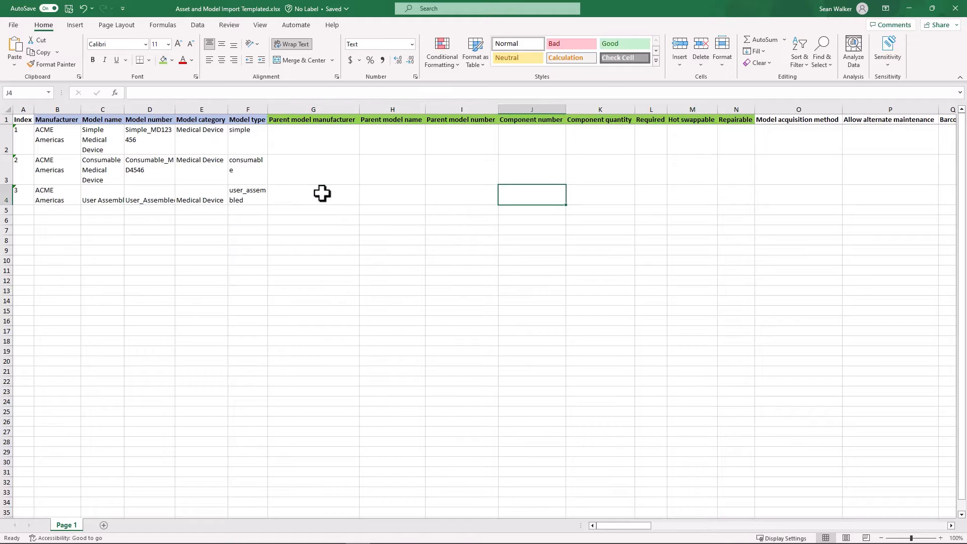
{"action": "key", "text": "Right"}
{"action": "key", "text": "Right"}
{"action": "key", "text": "Right"}
{"action": "key", "text": "Right"}
{"action": "key", "text": "Right"}
{"action": "key", "text": "Right"}
{"action": "key", "text": "Right"}
{"action": "key", "text": "Right"}
{"action": "key", "text": "Right"}
{"action": "key", "text": "Right"}
{"action": "key", "text": "Right"}
{"action": "key", "text": "Right"}
{"action": "key", "text": "Right"}
{"action": "key", "text": "Right"}
{"action": "key", "text": "Right"}
{"action": "key", "text": "Right"}
{"action": "key", "text": "Right"}
{"action": "key", "text": "Right"}
{"action": "key", "text": "Right"}
{"action": "key", "text": "Right"}
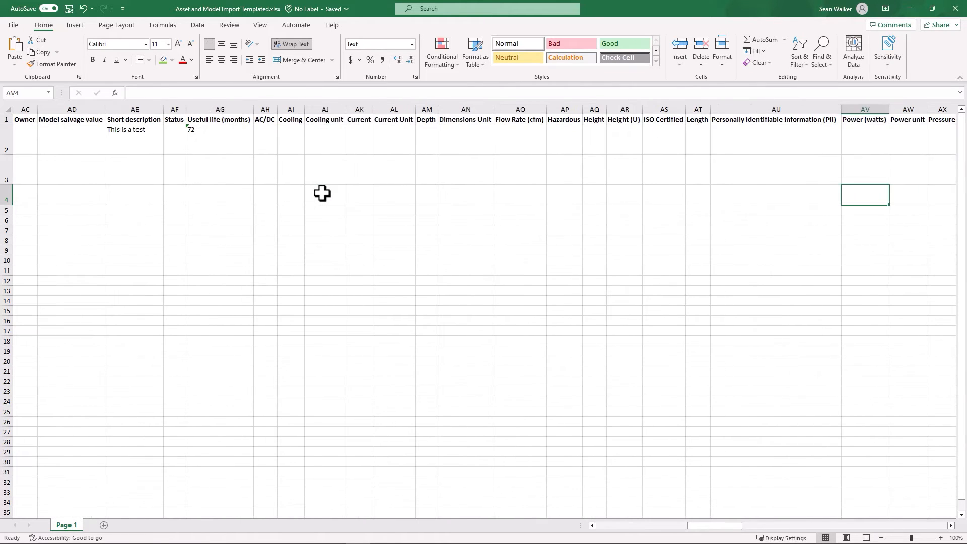
{"action": "key", "text": "Right"}
{"action": "key", "text": "Right"}
{"action": "key", "text": "Right"}
{"action": "key", "text": "Right"}
{"action": "key", "text": "Right"}
{"action": "key", "text": "Right"}
{"action": "key", "text": "Right"}
{"action": "key", "text": "Right"}
{"action": "key", "text": "Right"}
{"action": "key", "text": "Right"}
{"action": "key", "text": "Right"}
{"action": "key", "text": "Right"}
{"action": "key", "text": "Right"}
{"action": "key", "text": "Right"}
{"action": "key", "text": "Right"}
{"action": "key", "text": "Right"}
{"action": "key", "text": "Right"}
{"action": "key", "text": "Right"}
{"action": "key", "text": "Right"}
{"action": "key", "text": "Right"}
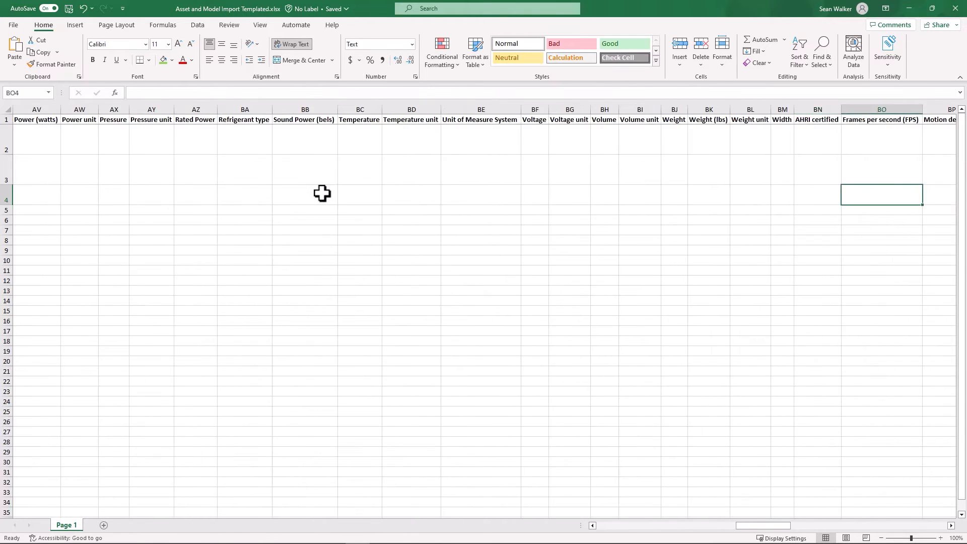
{"action": "key", "text": "Right"}
{"action": "key", "text": "Right"}
{"action": "key", "text": "Right"}
{"action": "key", "text": "Right"}
{"action": "key", "text": "Right"}
{"action": "key", "text": "Right"}
{"action": "key", "text": "Right"}
{"action": "key", "text": "Right"}
{"action": "key", "text": "Right"}
{"action": "key", "text": "Right"}
{"action": "key", "text": "Right"}
{"action": "key", "text": "Right"}
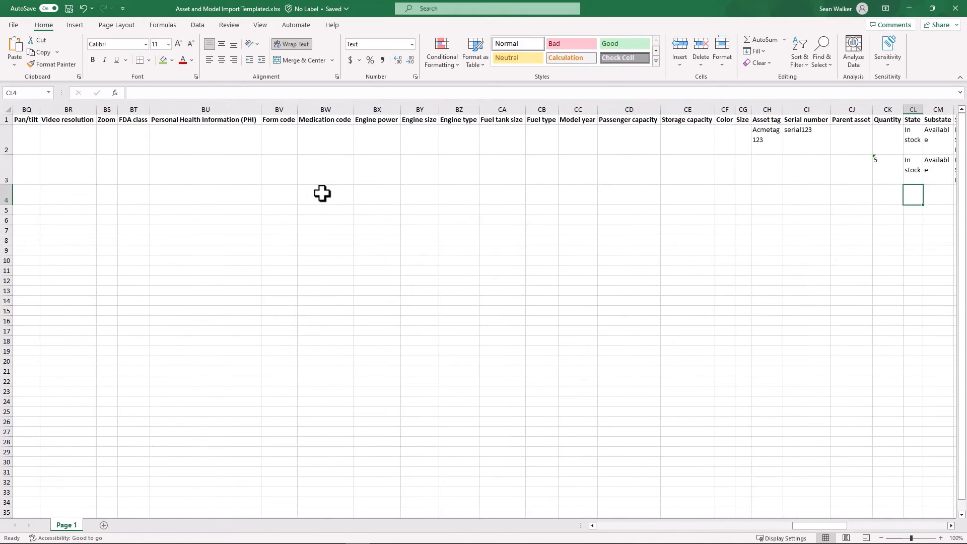
{"action": "key", "text": "Right"}
{"action": "left_click", "coordinate": [775, 201]}
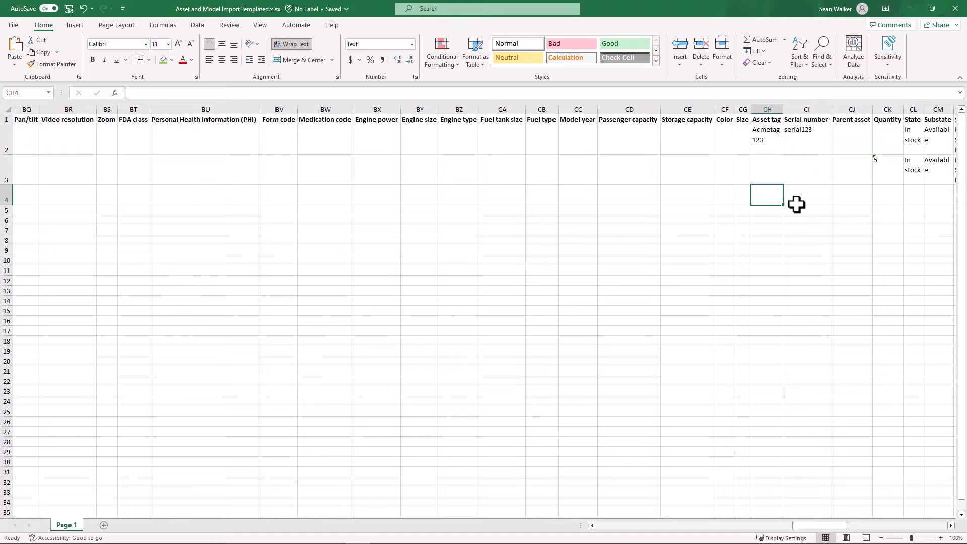
{"action": "type", "text": "a"}
{"action": "key", "text": "BackSpace"}
{"action": "key", "text": "BackSpace"}
{"action": "type", "text": "Acme"}
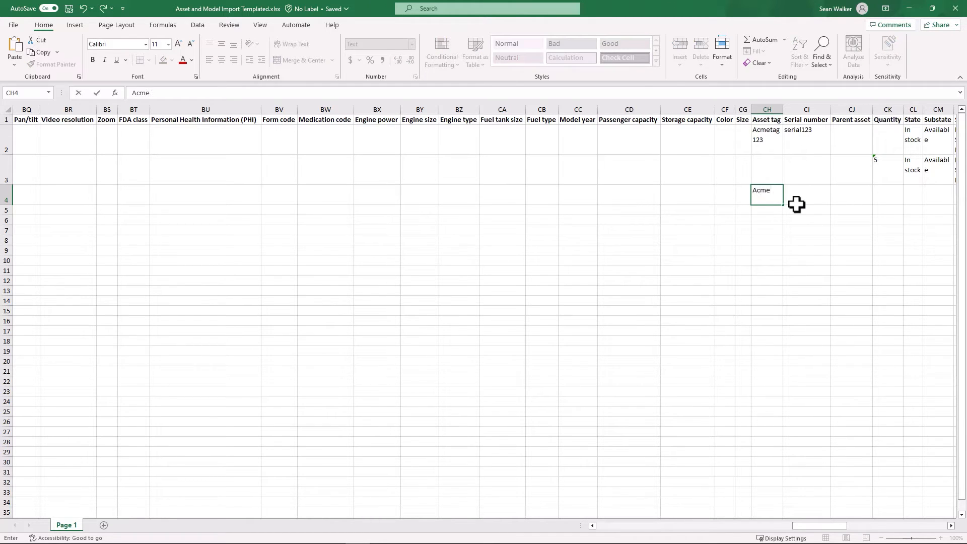
{"action": "type", "text": "tag888"}
{"action": "left_click", "coordinate": [796, 204]}
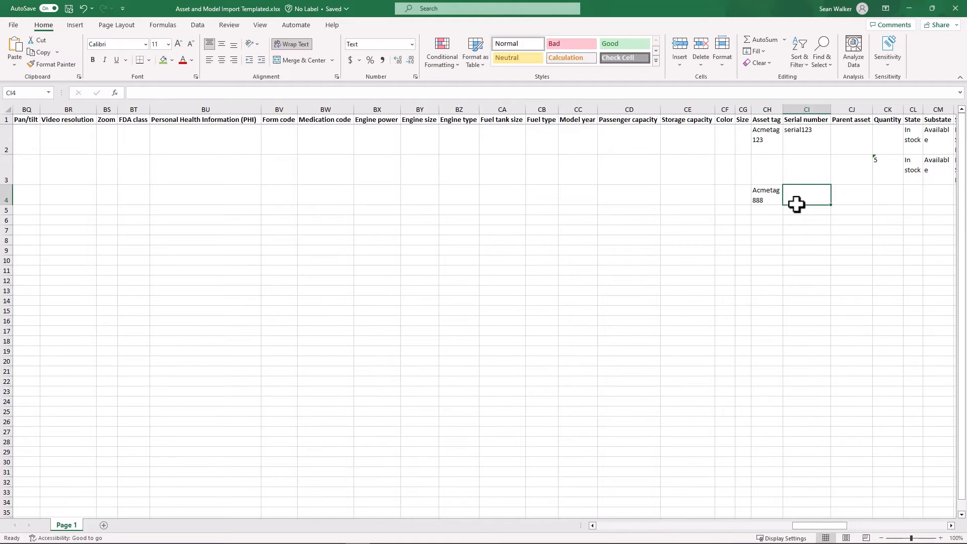
{"action": "type", "text": "Serial88"}
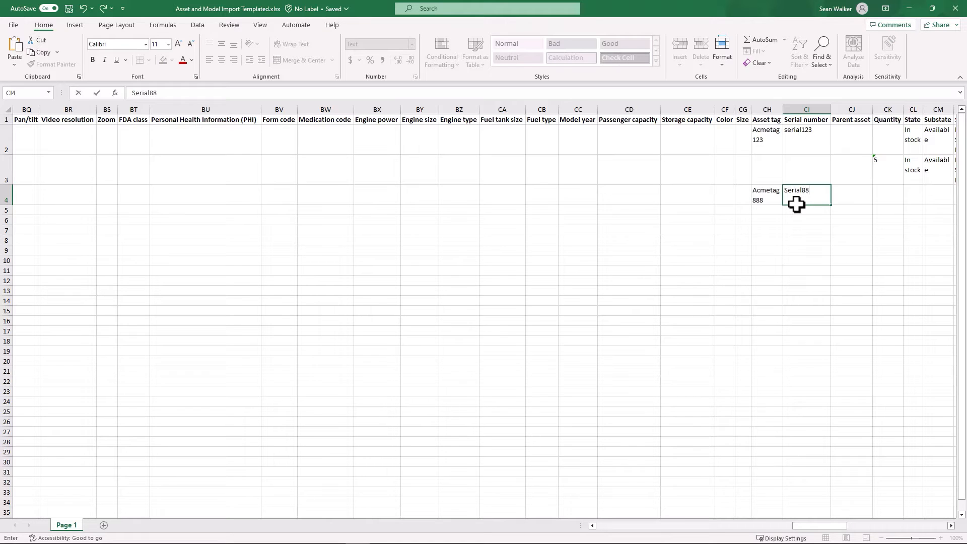
{"action": "key", "text": "Tab"}
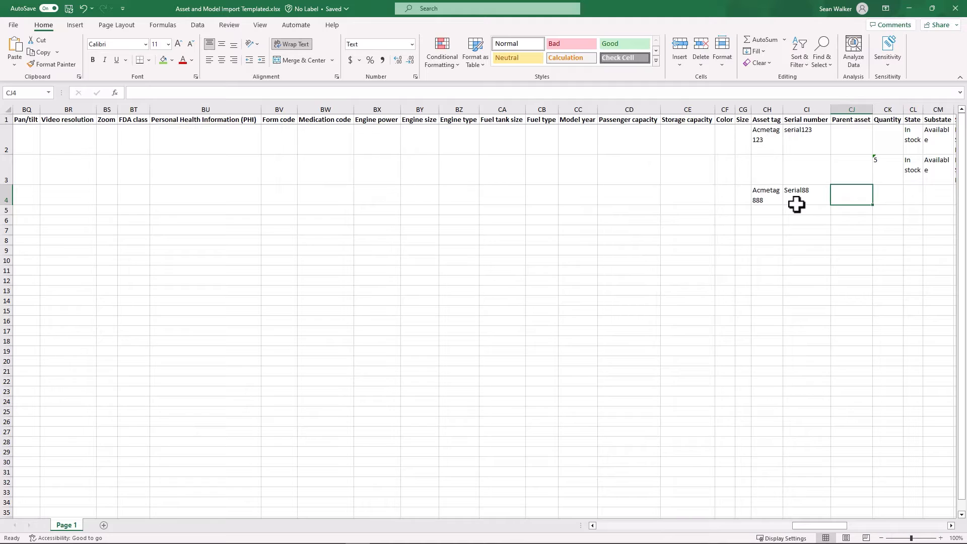
- Copy the state, substate, stockroom and location values from row 3 into the same columns of row 4
{"action": "key", "text": "Tab"}
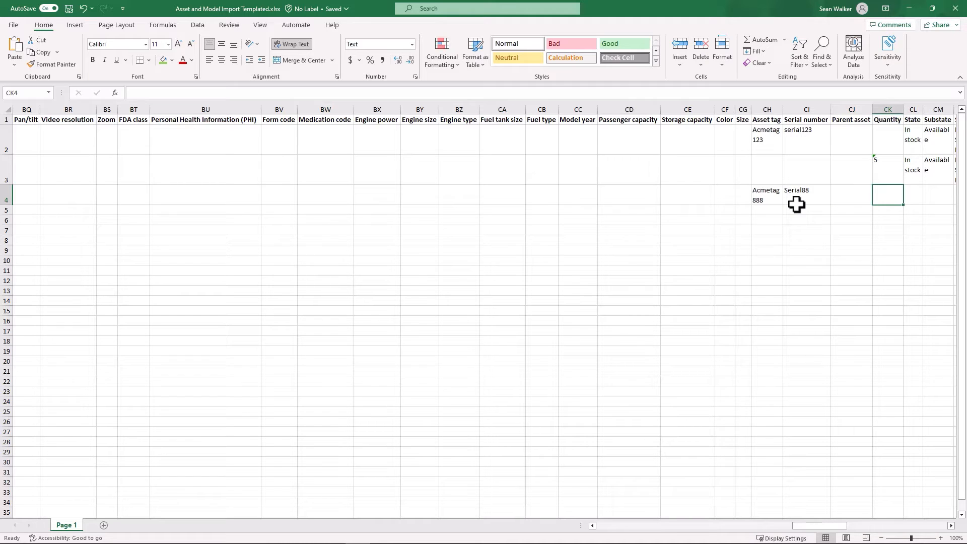
{"action": "key", "text": "Tab"}
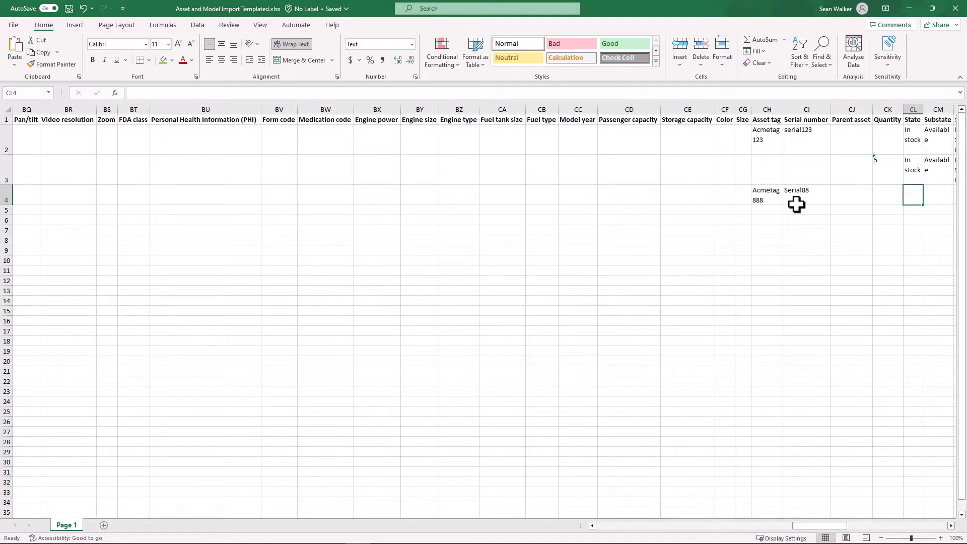
{"action": "left_click_drag", "start_coordinate": [807, 526], "coordinate": [832, 525]}
{"action": "left_click_drag", "start_coordinate": [476, 168], "coordinate": [562, 167]}
{"action": "key", "text": "ctrl+c"}
{"action": "left_click", "coordinate": [475, 196]}
{"action": "key", "text": "ctrl+v"}
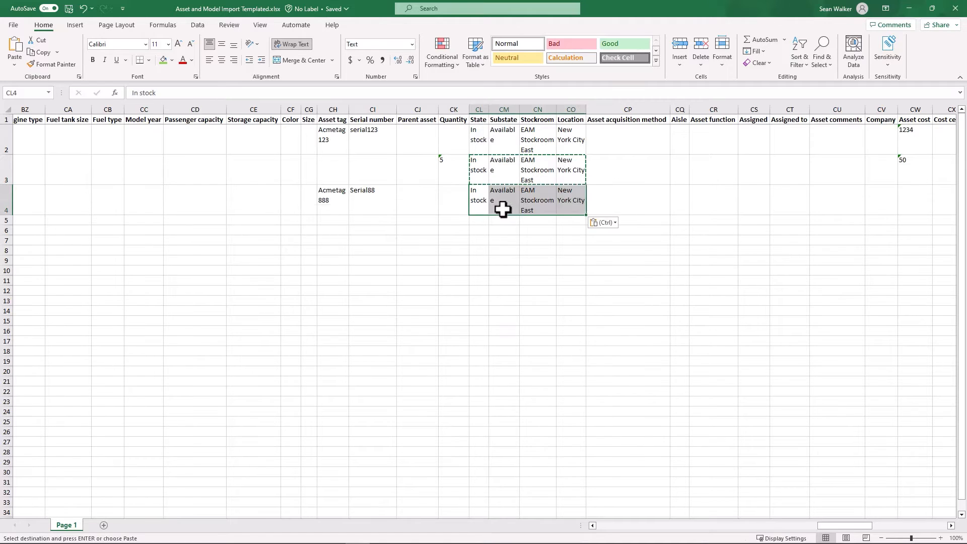
- Set row 4's asset cost to 10000 and return to the start of the row
{"action": "left_click", "coordinate": [907, 201]}
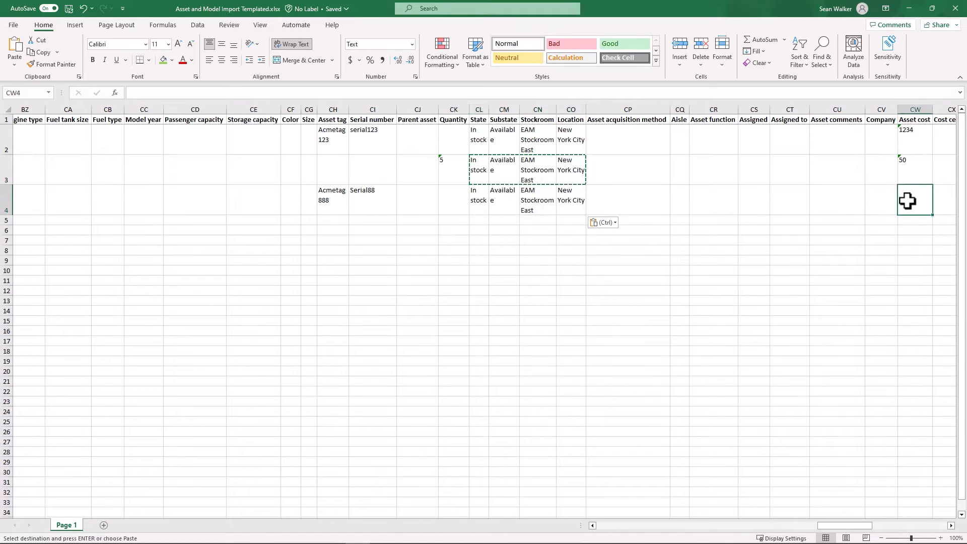
{"action": "type", "text": "10000"}
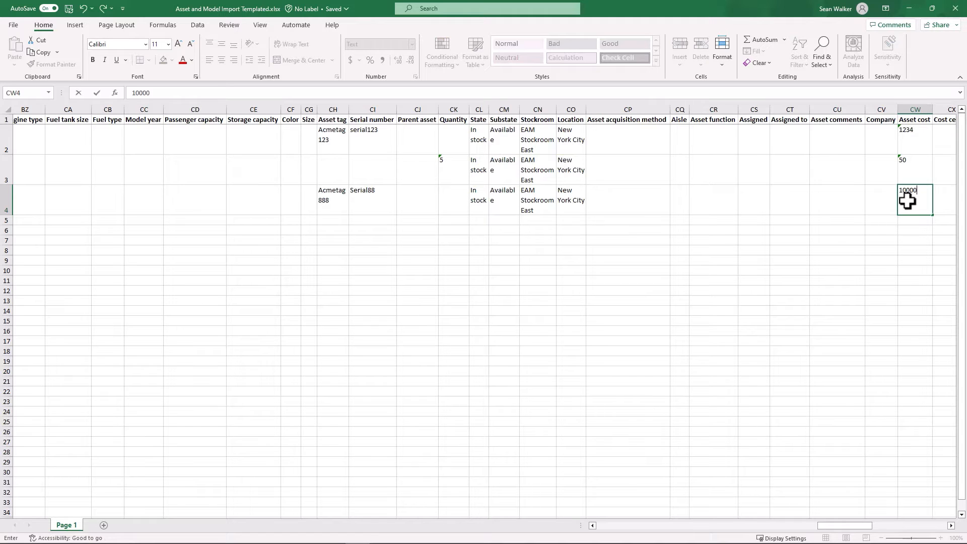
{"action": "key", "text": "Home"}
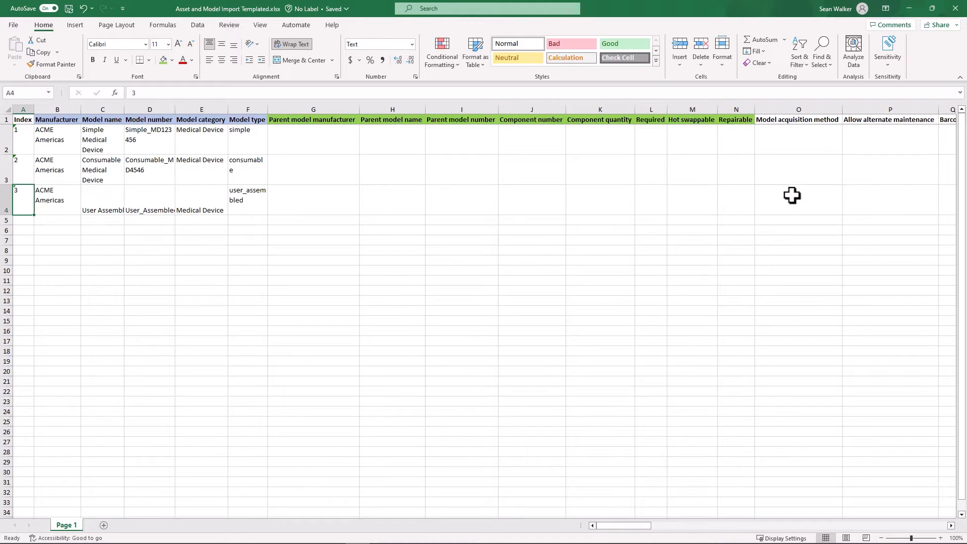
- Start row 5 with index 4 and manufacturer ACME Americas
{"action": "left_click", "coordinate": [23, 220]}
{"action": "type", "text": "4"}
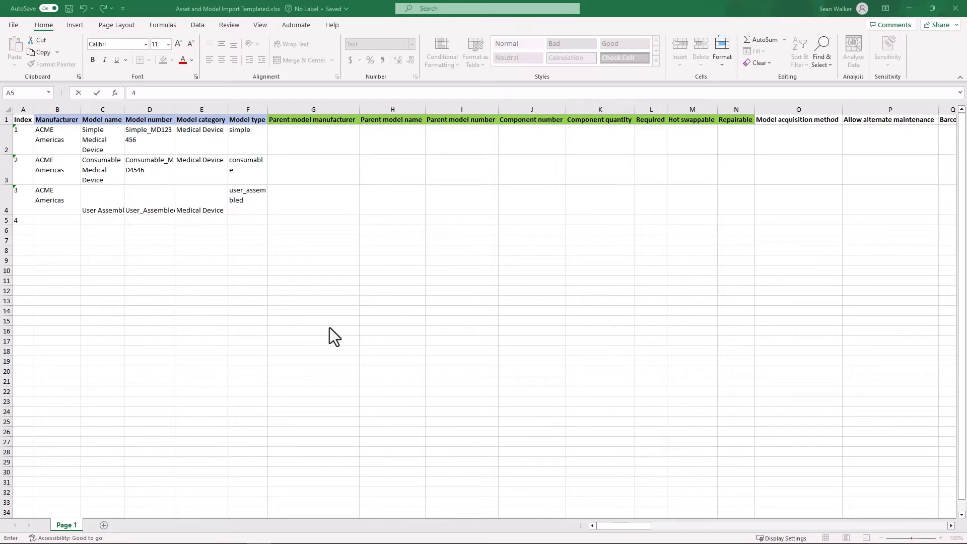
{"action": "left_click", "coordinate": [71, 219]}
{"action": "type", "text": "ACME Americas"}
- Fill row 5's model name with User Assembled Component Medical Device and its model number with UA_CMPNT_MD123456
{"action": "left_click", "coordinate": [95, 222]}
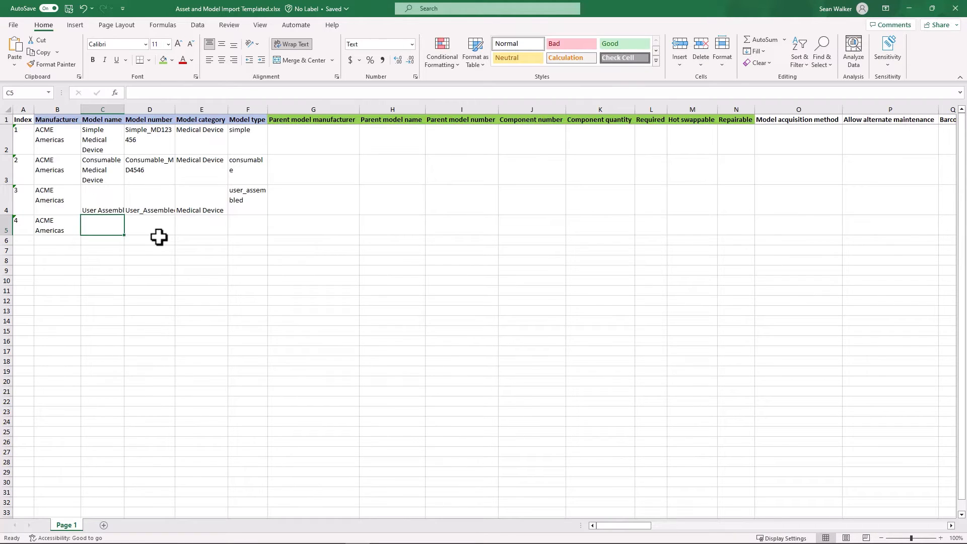
{"action": "key", "text": "ctrl+v"}
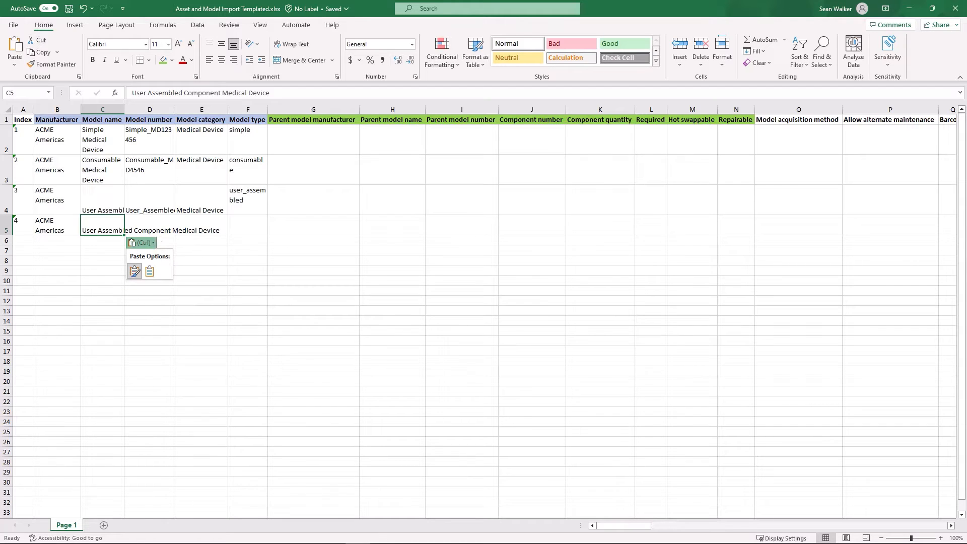
{"action": "key", "text": "alt+Tab"}
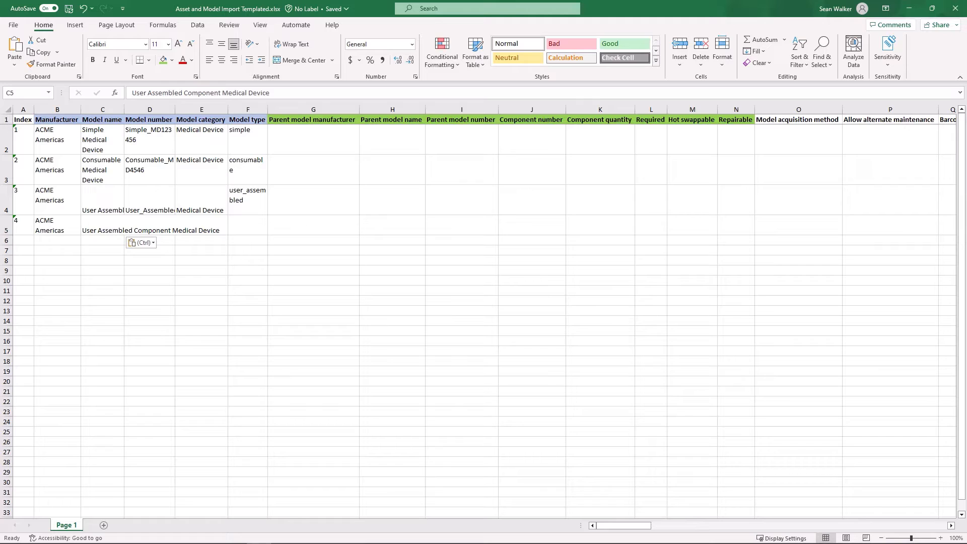
{"action": "key", "text": "alt+Tab"}
{"action": "left_click", "coordinate": [146, 228]}
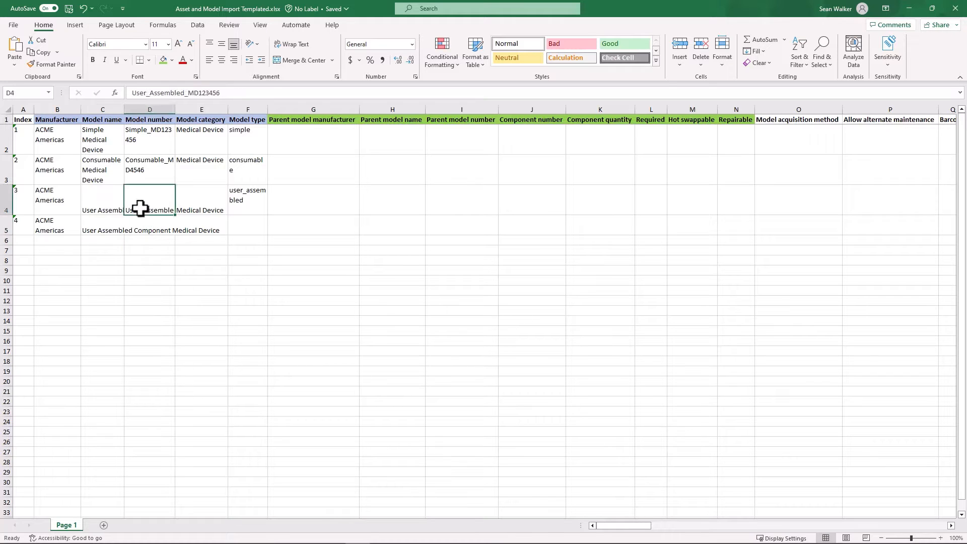
{"action": "key", "text": "ctrl+v"}
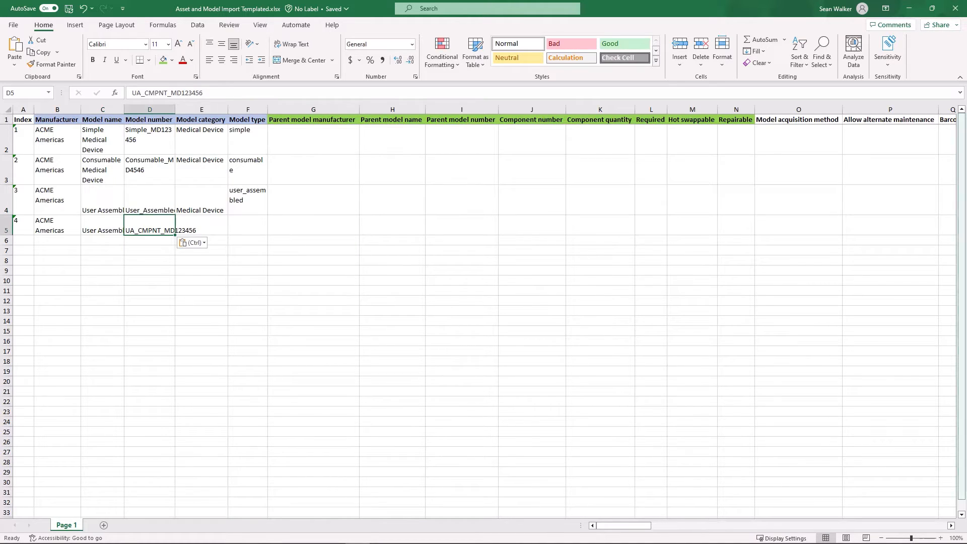
- Set row 5's model category to Medical Device and its model type to simple
{"action": "key", "text": "alt+Tab"}
{"action": "key", "text": "alt+Tab"}
{"action": "left_click", "coordinate": [200, 221]}
{"action": "type", "text": "M"}
{"action": "key", "text": "Tab"}
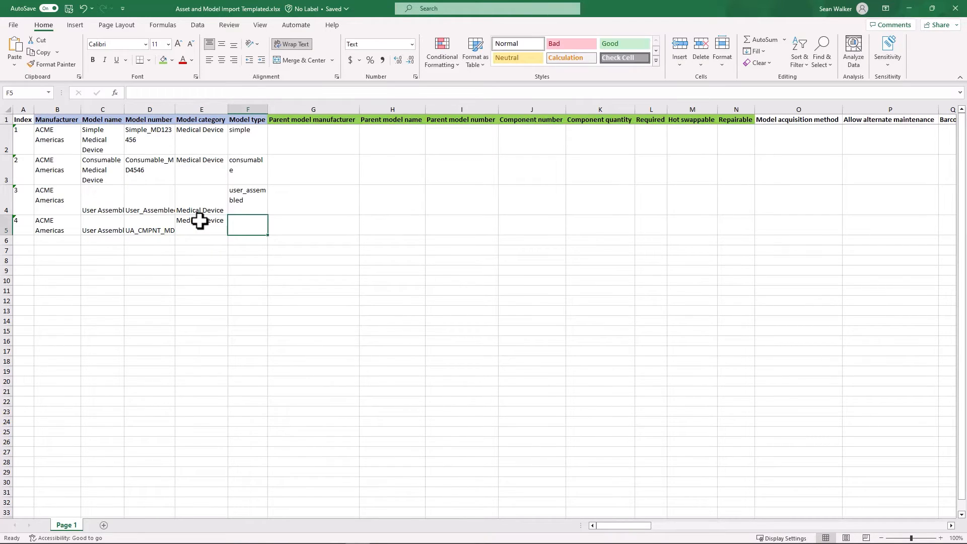
{"action": "type", "text": "simpl"}
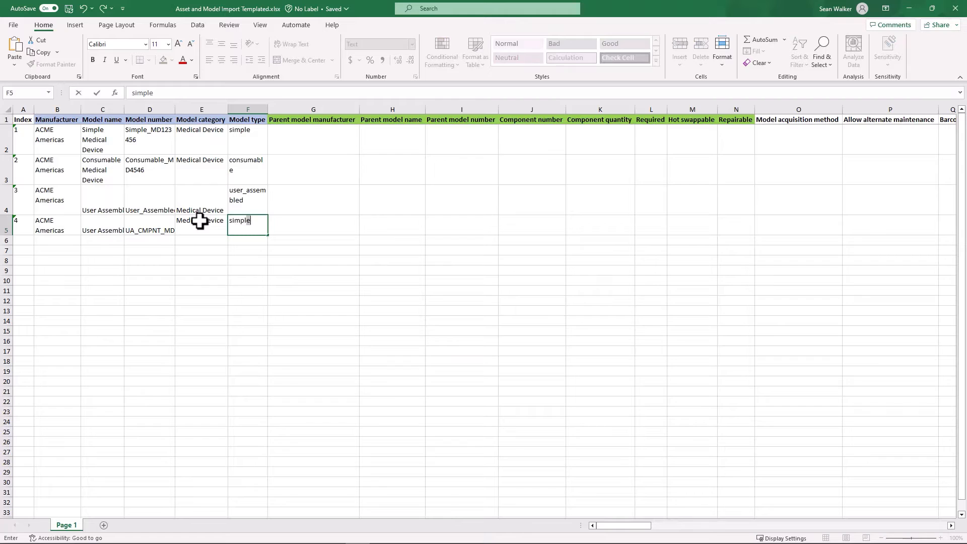
{"action": "type", "text": "e"}
{"action": "key", "text": "Tab"}
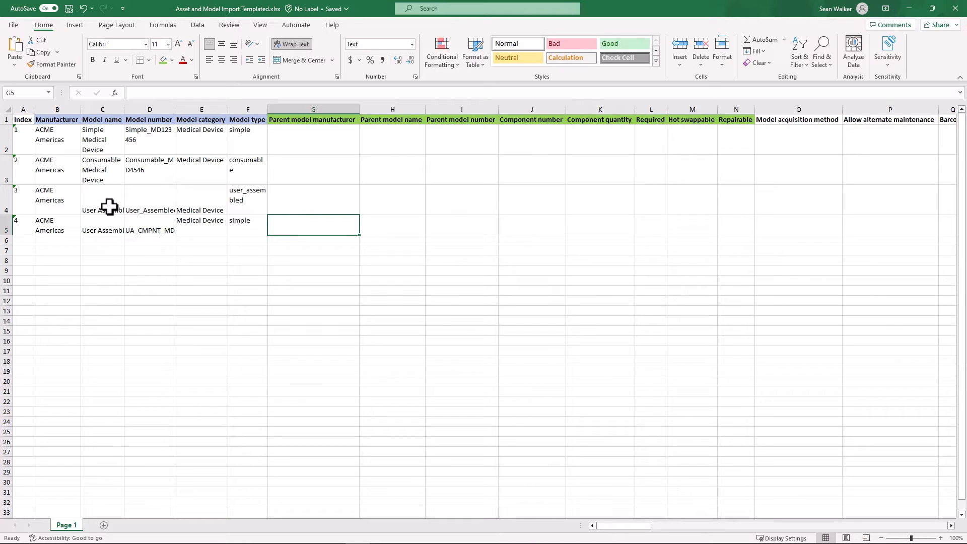
- Copy row 4's manufacturer, model name and model number into row 5's parent model manufacturer, name and number cells
{"action": "left_click_drag", "start_coordinate": [73, 202], "coordinate": [130, 201]}
{"action": "key", "text": "ctrl+c"}
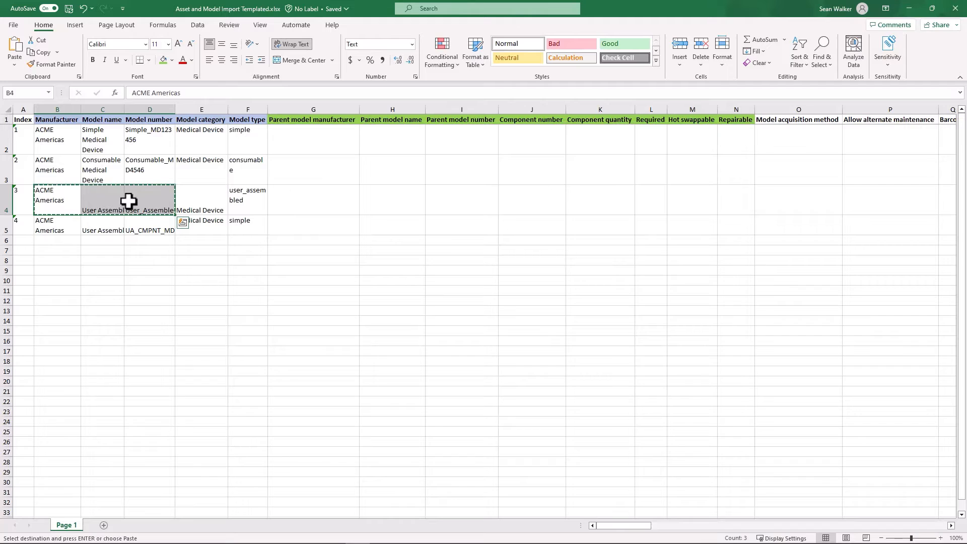
{"action": "left_click", "coordinate": [331, 225]}
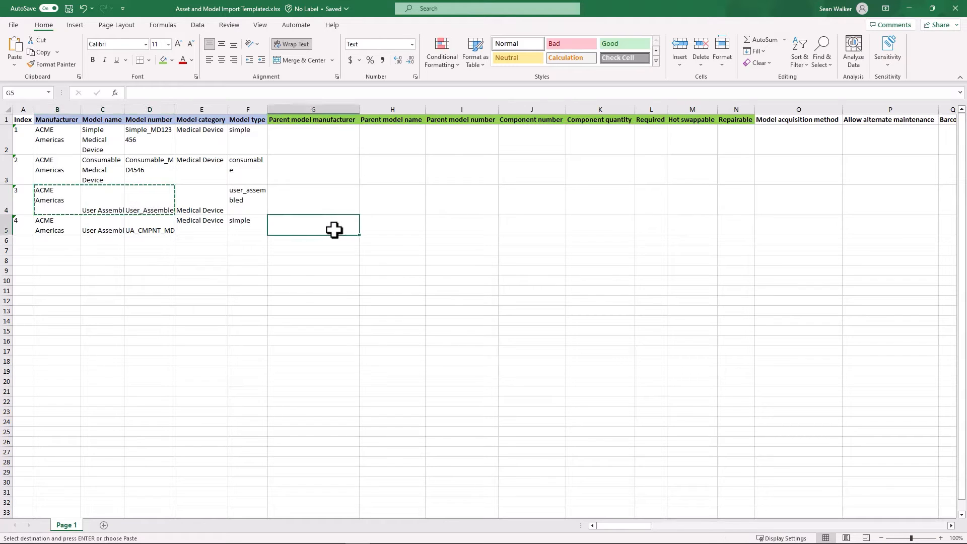
{"action": "key", "text": "ctrl+v"}
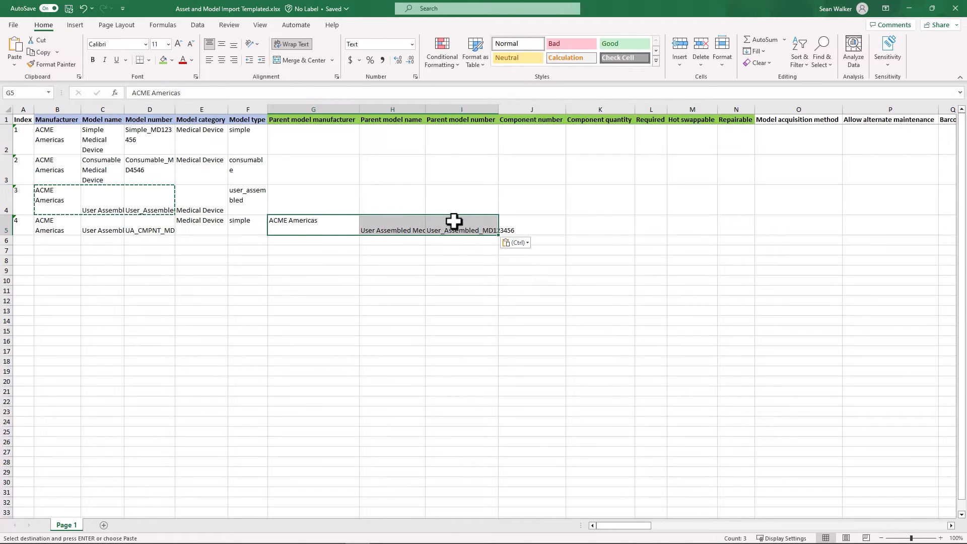
- Set row 5's component number to S1234235 and its component quantity to 1
{"action": "left_click", "coordinate": [535, 227]}
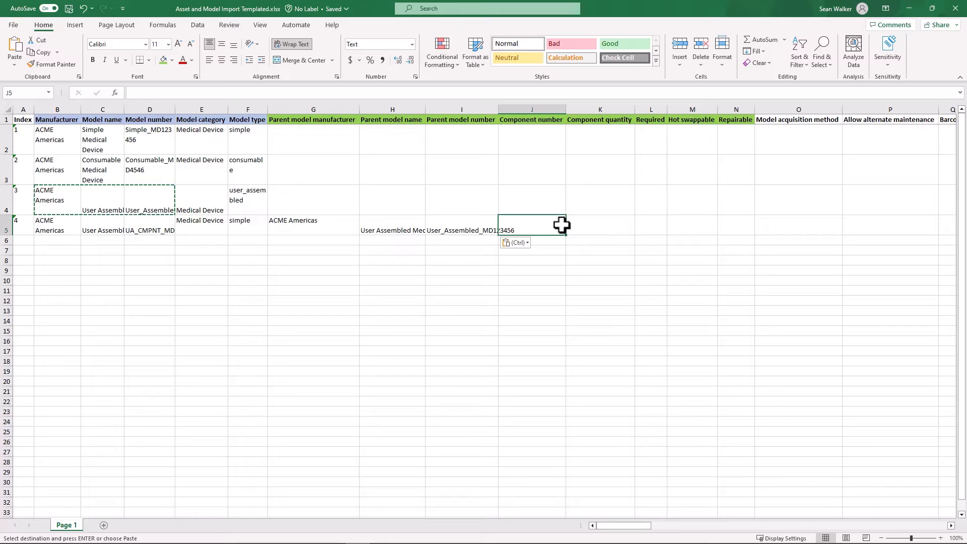
{"action": "type", "text": "S"}
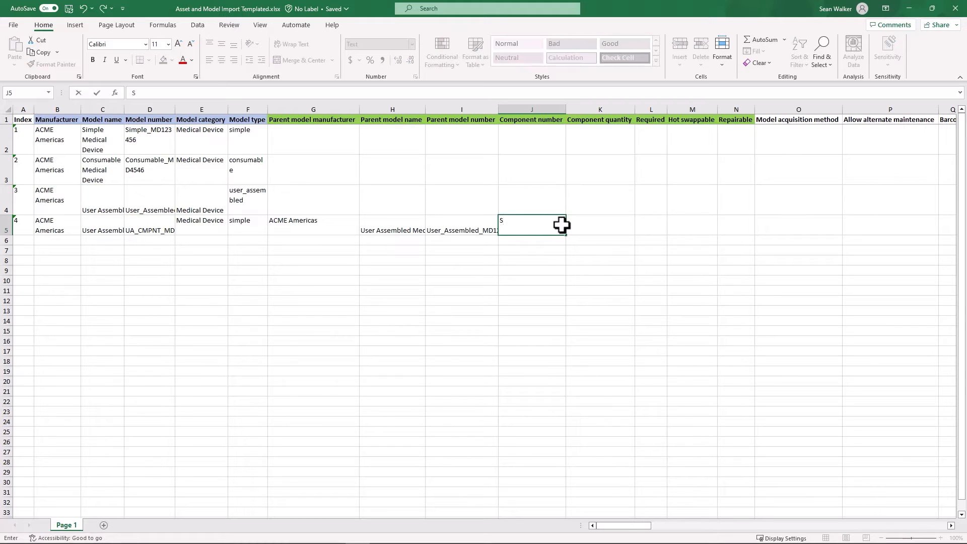
{"action": "type", "text": "1234235"}
{"action": "key", "text": "Tab"}
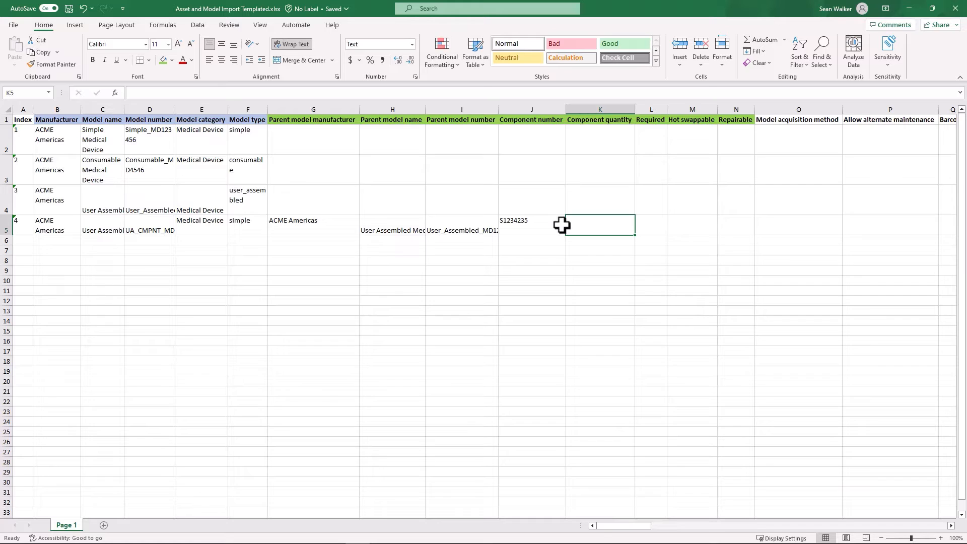
{"action": "type", "text": "1"}
{"action": "key", "text": "Tab"}
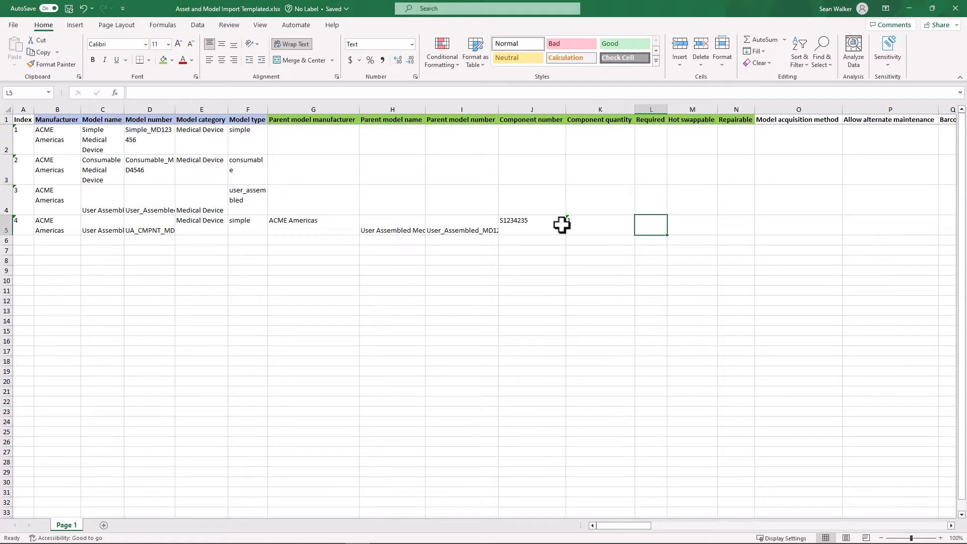
- Set row 5's Required and Hot swappable values to true
{"action": "type", "text": "true"}
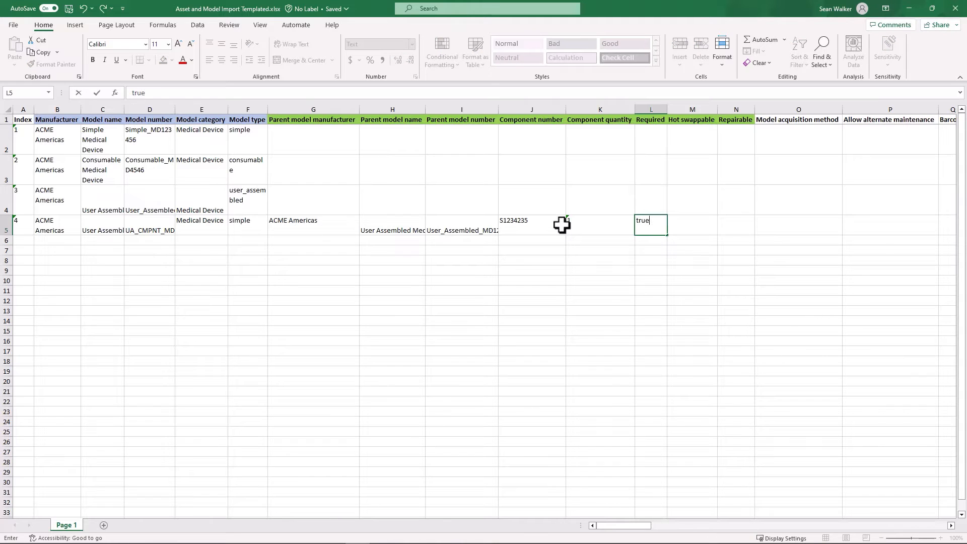
{"action": "key", "text": "Tab"}
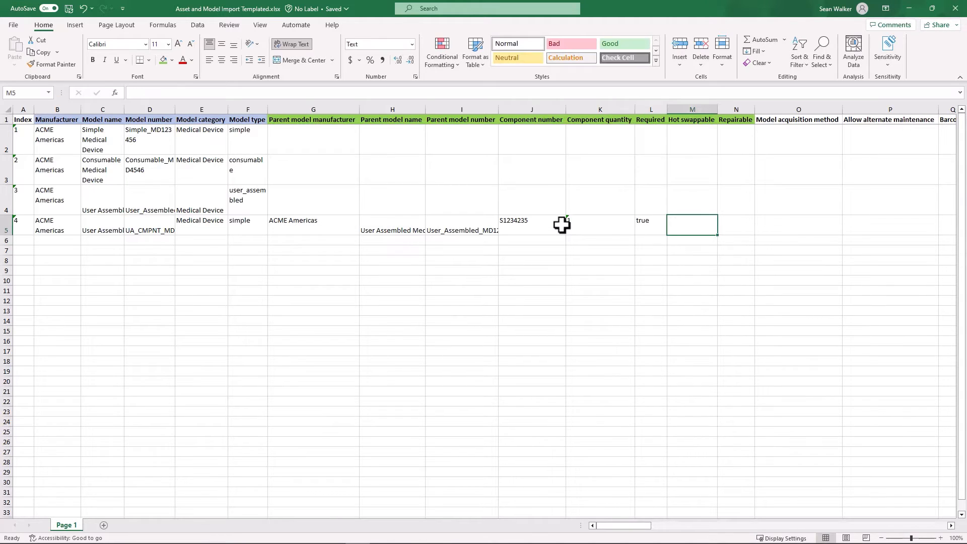
{"action": "type", "text": "true"}
{"action": "key", "text": "Tab"}
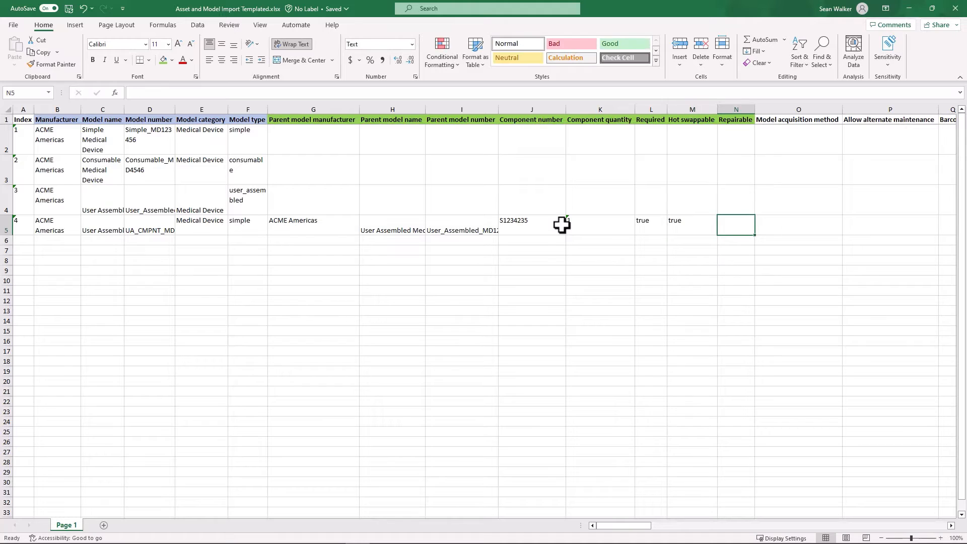
- Set row 5's Repairable value to true
{"action": "type", "text": "true"}
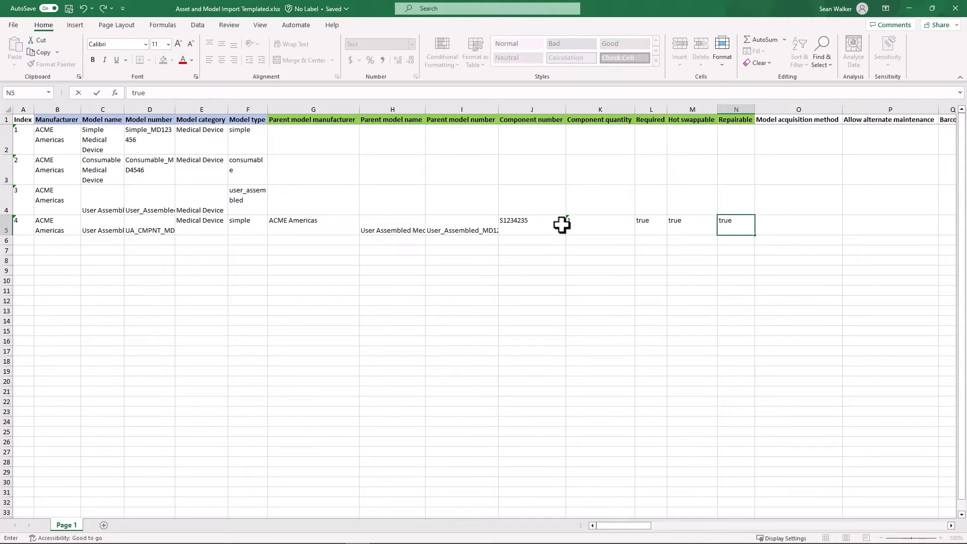
{"action": "key", "text": "Tab"}
- Set row 5's asset tag to Acmetag777777 and its serial number to Serial777777
{"action": "key", "text": "Tab"}
{"action": "key", "text": "Tab"}
{"action": "key", "text": "Tab"}
{"action": "key", "text": "Tab"}
{"action": "key", "text": "Tab"}
{"action": "key", "text": "Tab"}
{"action": "key", "text": "Tab"}
{"action": "key", "text": "Tab"}
{"action": "key", "text": "Tab"}
{"action": "key", "text": "Tab"}
{"action": "key", "text": "Tab"}
{"action": "key", "text": "Tab"}
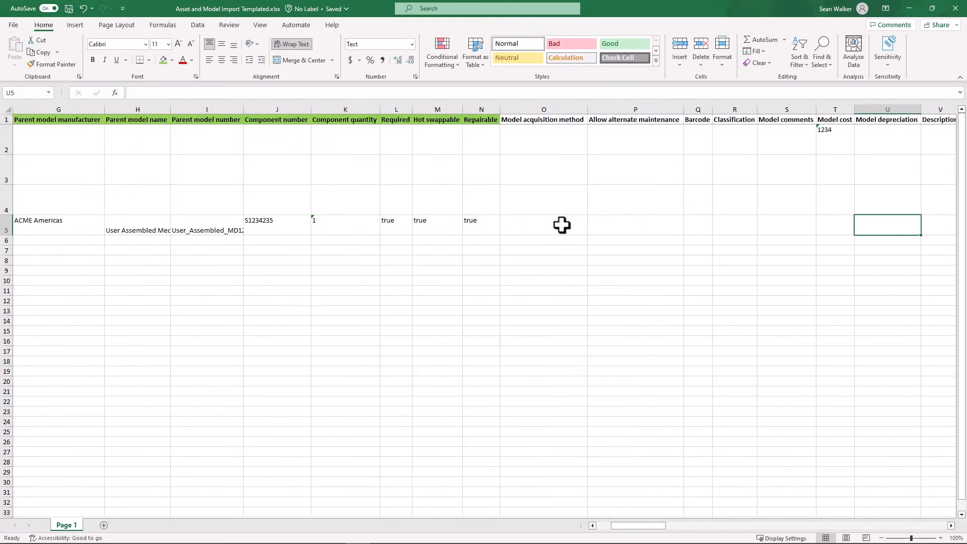
{"action": "key", "text": "Tab"}
{"action": "key", "text": "Tab"}
{"action": "key", "text": "Tab"}
{"action": "key", "text": "Tab"}
{"action": "key", "text": "Tab"}
{"action": "key", "text": "Tab"}
{"action": "key", "text": "Tab"}
{"action": "key", "text": "Tab"}
{"action": "key", "text": "Tab"}
{"action": "key", "text": "Tab"}
{"action": "key", "text": "Tab"}
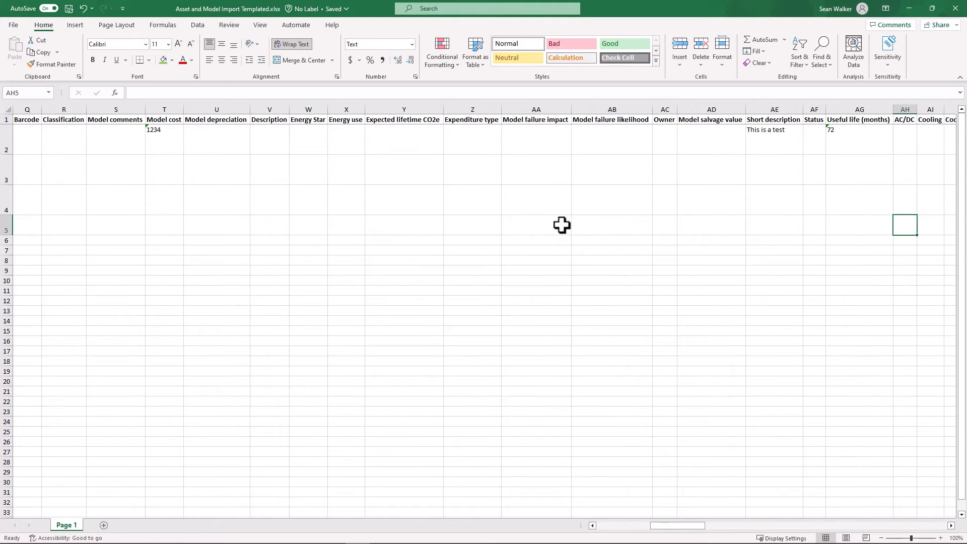
{"action": "key", "text": "Tab"}
{"action": "key", "text": "Tab"}
{"action": "key", "text": "Tab"}
{"action": "key", "text": "Tab"}
{"action": "key", "text": "Tab"}
{"action": "key", "text": "Tab"}
{"action": "key", "text": "Tab"}
{"action": "key", "text": "Tab"}
{"action": "key", "text": "Tab"}
{"action": "key", "text": "Tab"}
{"action": "key", "text": "Tab"}
{"action": "key", "text": "Tab"}
{"action": "key", "text": "Tab"}
{"action": "key", "text": "Tab"}
{"action": "key", "text": "Tab"}
{"action": "key", "text": "Tab"}
{"action": "key", "text": "Tab"}
{"action": "key", "text": "Tab"}
{"action": "key", "text": "Tab"}
{"action": "key", "text": "Tab"}
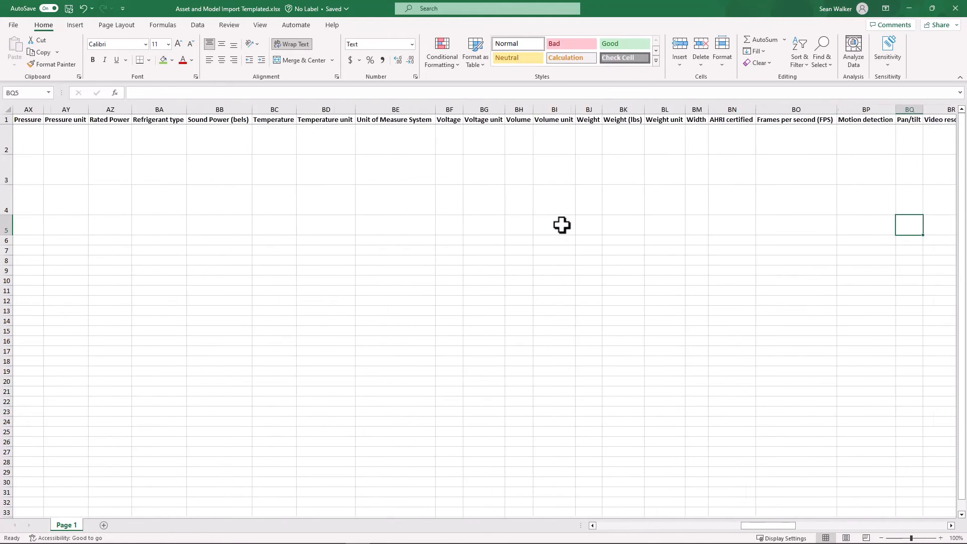
{"action": "key", "text": "Tab"}
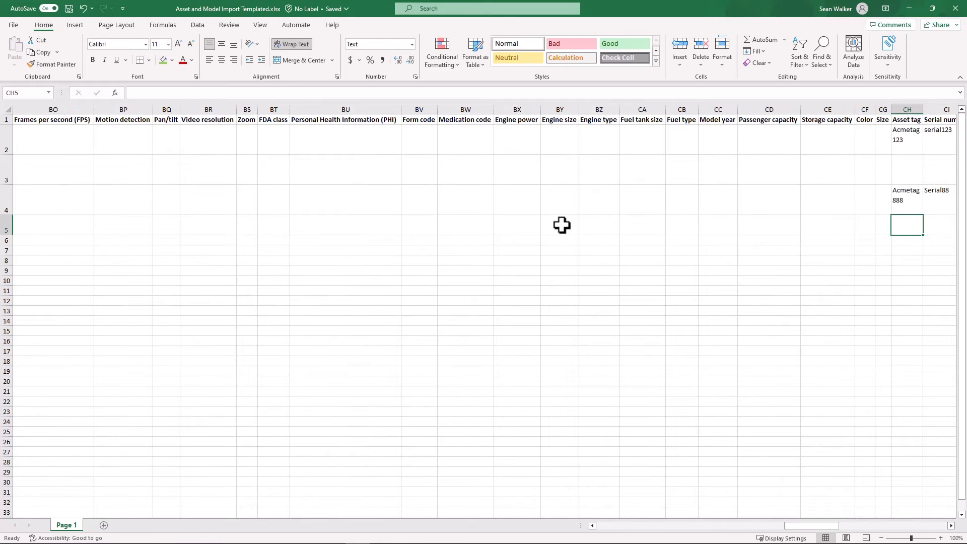
{"action": "key", "text": "Tab"}
{"action": "key", "text": "Tab"}
{"action": "key", "text": "Tab"}
{"action": "key", "text": "Tab"}
{"action": "key", "text": "Tab"}
{"action": "key", "text": "Tab"}
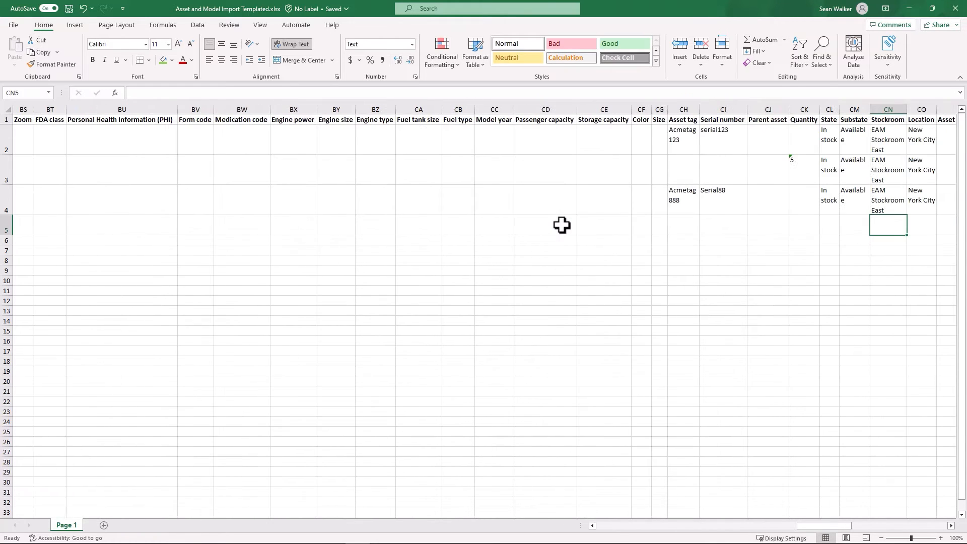
{"action": "left_click", "coordinate": [688, 226]}
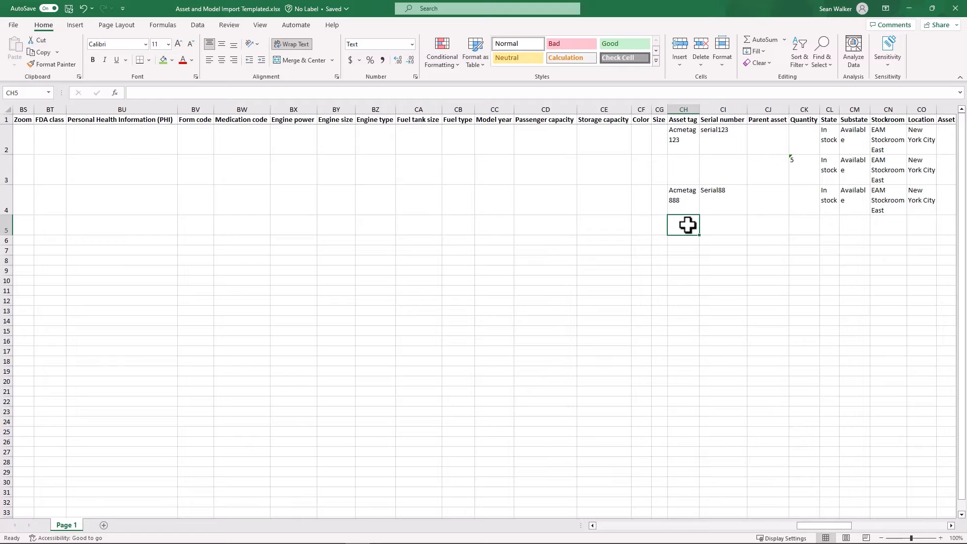
{"action": "type", "text": "Acm"}
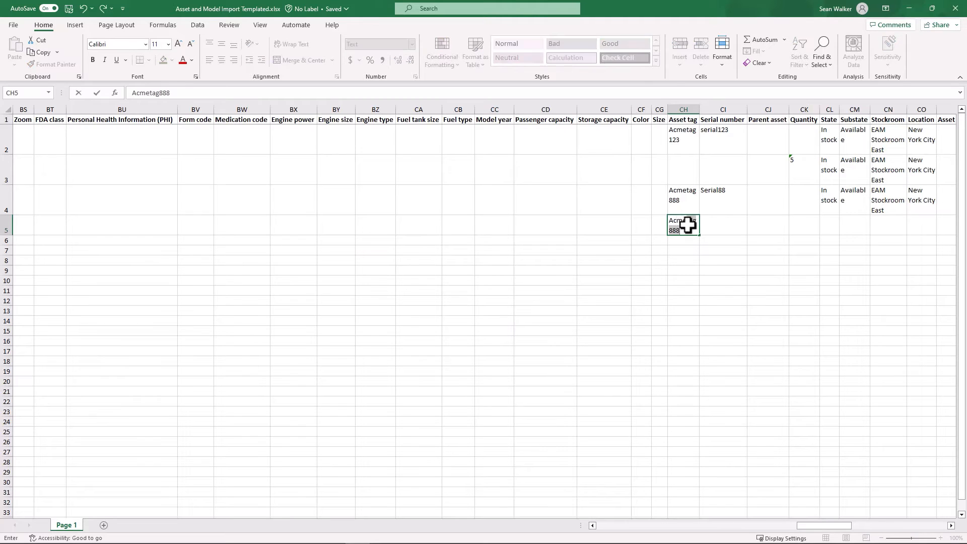
{"action": "type", "text": "etag777777"}
{"action": "key", "text": "Tab"}
{"action": "type", "text": "Seai"}
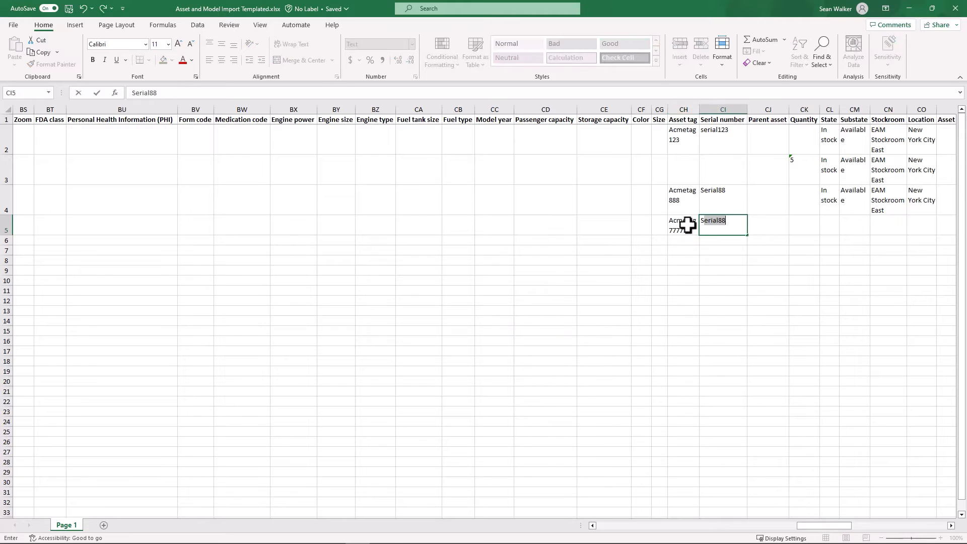
{"action": "key", "text": "shift+Right"}
{"action": "key", "text": "shift+Right"}
{"action": "type", "text": "777777"}
{"action": "key", "text": "Tab"}
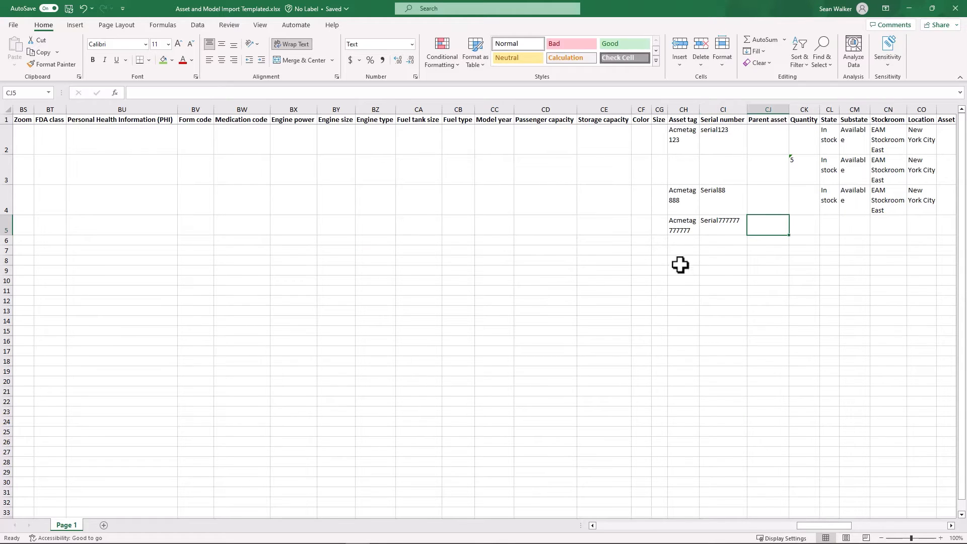
- Copy row 4's asset tag Acmetag888 into row 5's parent asset cell
{"action": "left_click", "coordinate": [693, 205]}
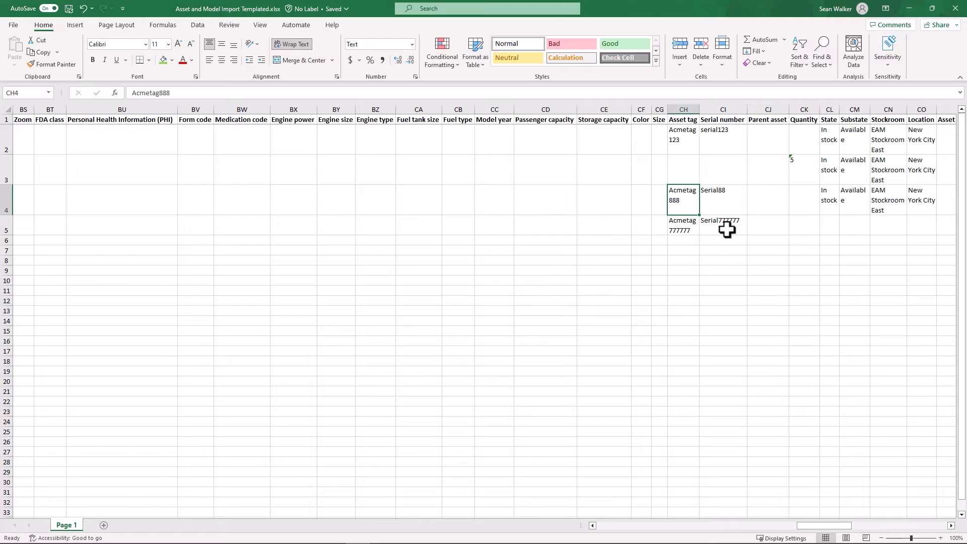
{"action": "key", "text": "ctrl+c"}
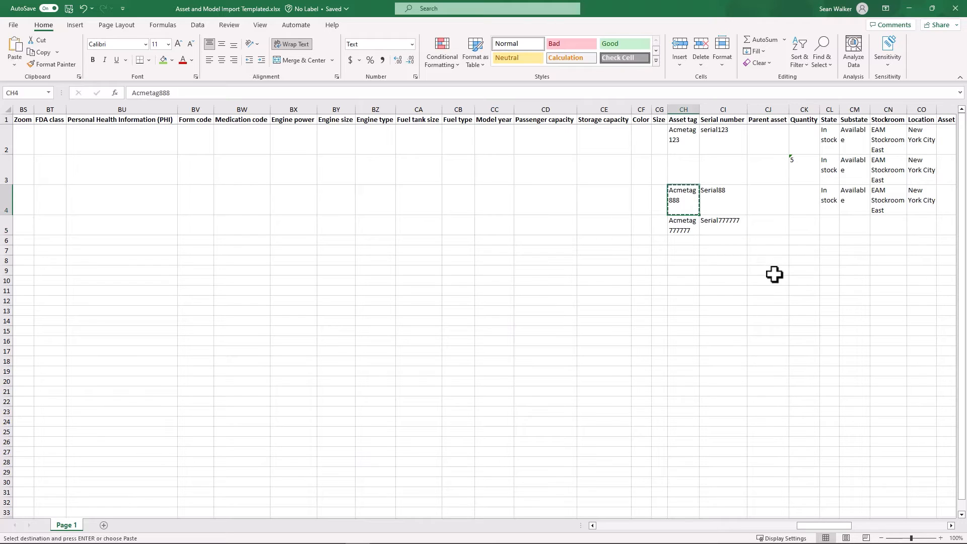
{"action": "left_click", "coordinate": [773, 224]}
{"action": "key", "text": "ctrl+v"}
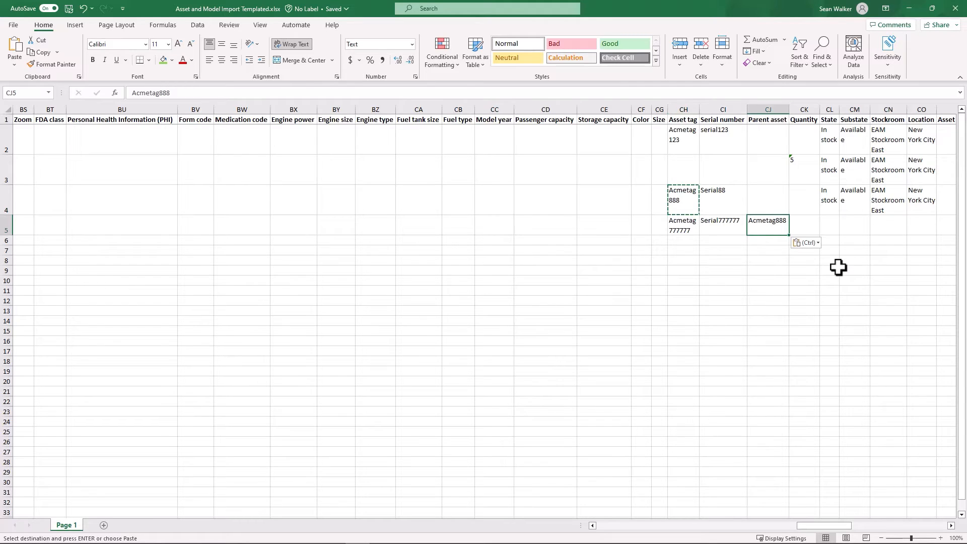
- Copy row 4's state, substate, stockroom and location values into the matching cells of row 5
{"action": "left_click_drag", "start_coordinate": [832, 201], "coordinate": [912, 203]}
{"action": "key", "text": "ctrl+c"}
{"action": "left_click", "coordinate": [833, 232]}
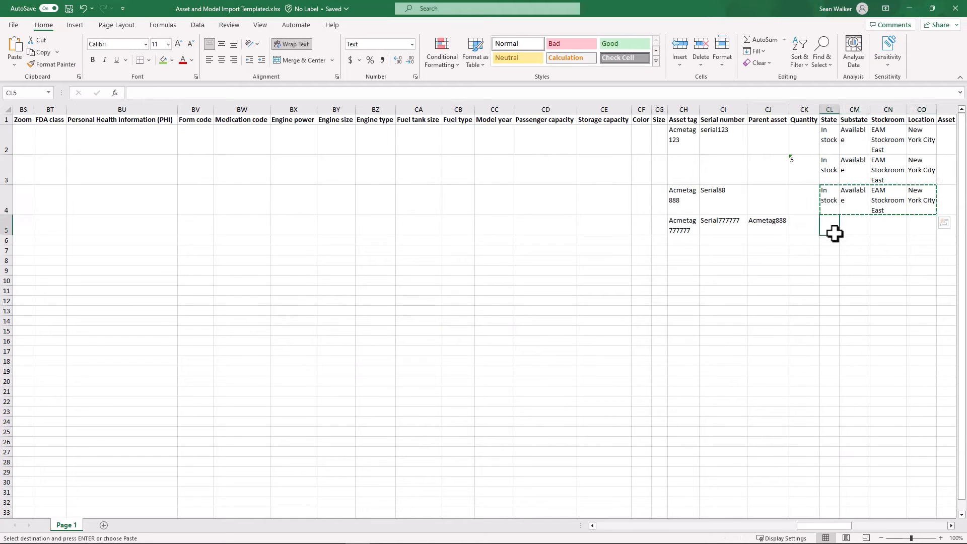
{"action": "key", "text": "ctrl+v"}
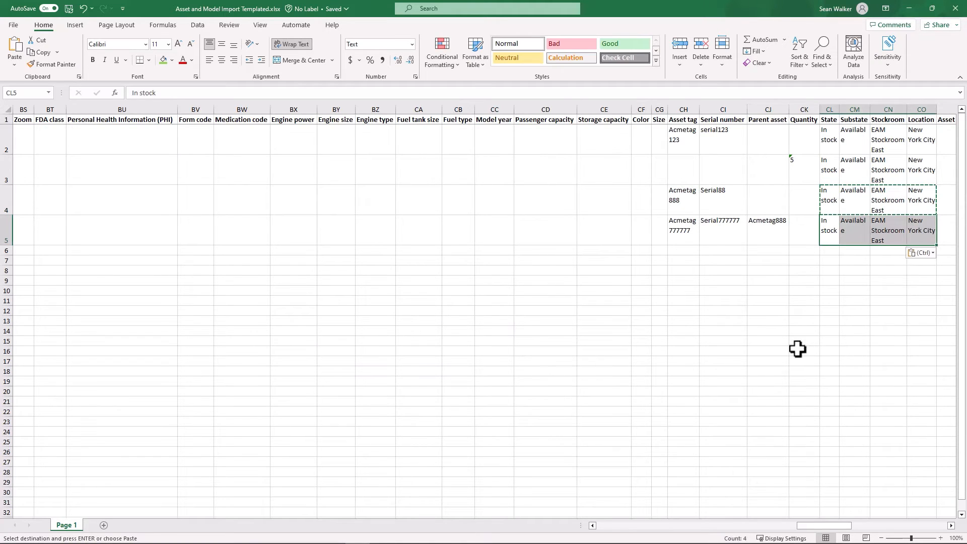
{"action": "left_click", "coordinate": [798, 348]}
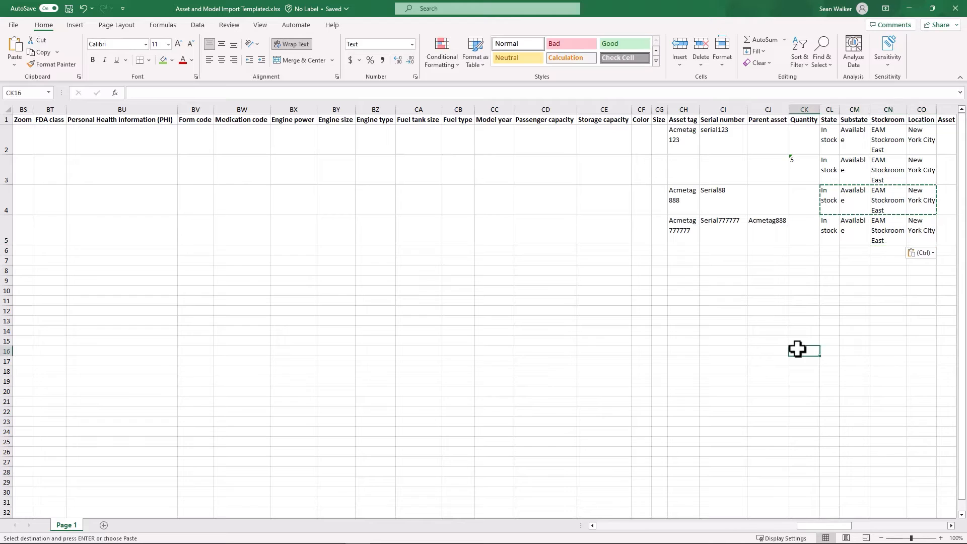
- Move along row 5 from the State cell to the Company cell
{"action": "left_click", "coordinate": [836, 239]}
{"action": "key", "text": "Right"}
{"action": "key", "text": "Right"}
{"action": "key", "text": "Right"}
{"action": "key", "text": "Right"}
{"action": "key", "text": "Right"}
{"action": "key", "text": "Right"}
{"action": "key", "text": "Right"}
{"action": "key", "text": "Right"}
{"action": "key", "text": "Right"}
{"action": "key", "text": "Right"}
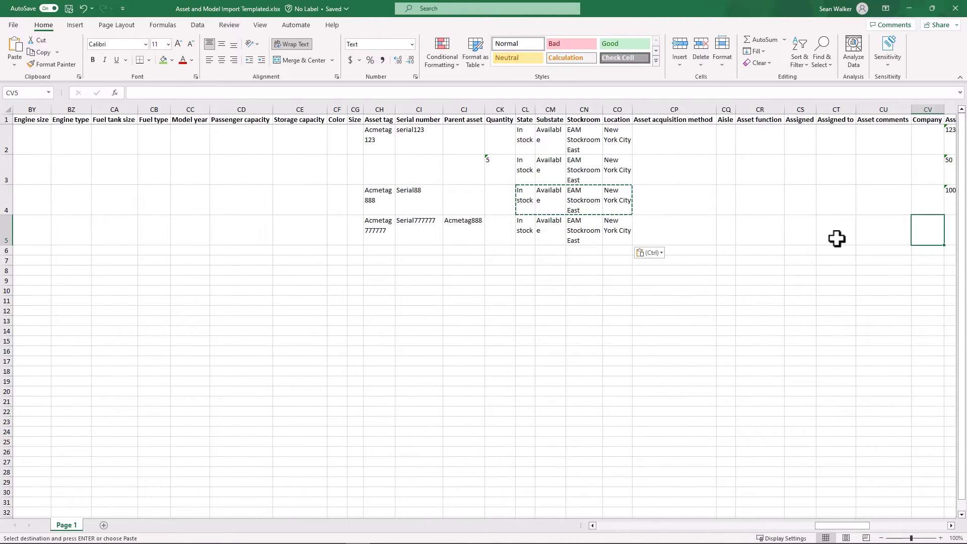
- Enter an asset cost of 500 for the user-assembled component in row 5 and return to the start of the row
{"action": "key", "text": "Right"}
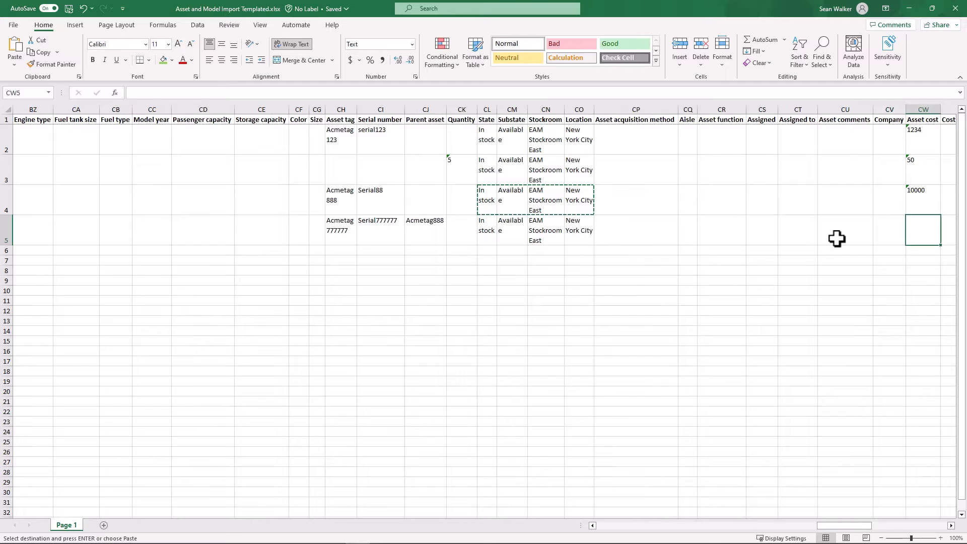
{"action": "type", "text": "500"}
{"action": "key", "text": "Home"}
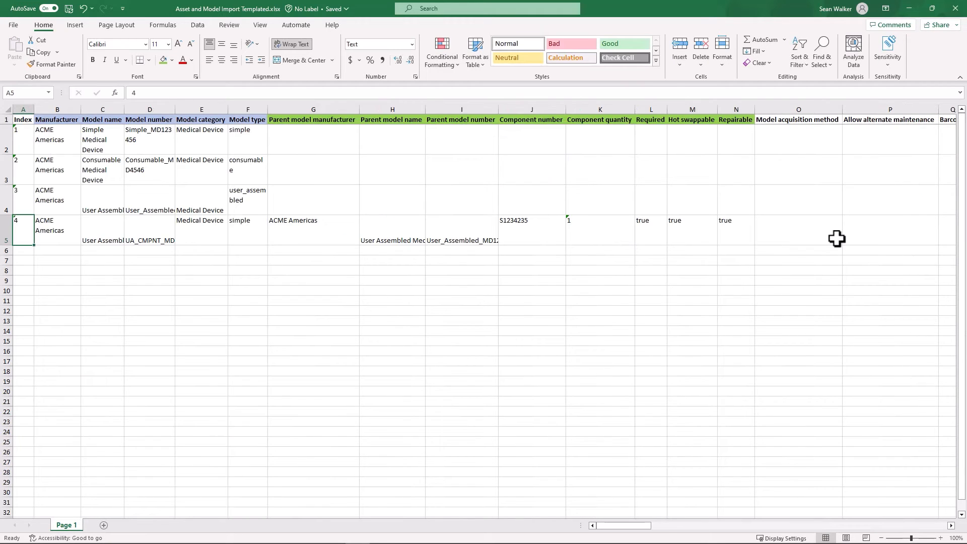
- Start a new record in row 6 with index 5 and manufacturer ACME Americas
{"action": "left_click", "coordinate": [4, 197]}
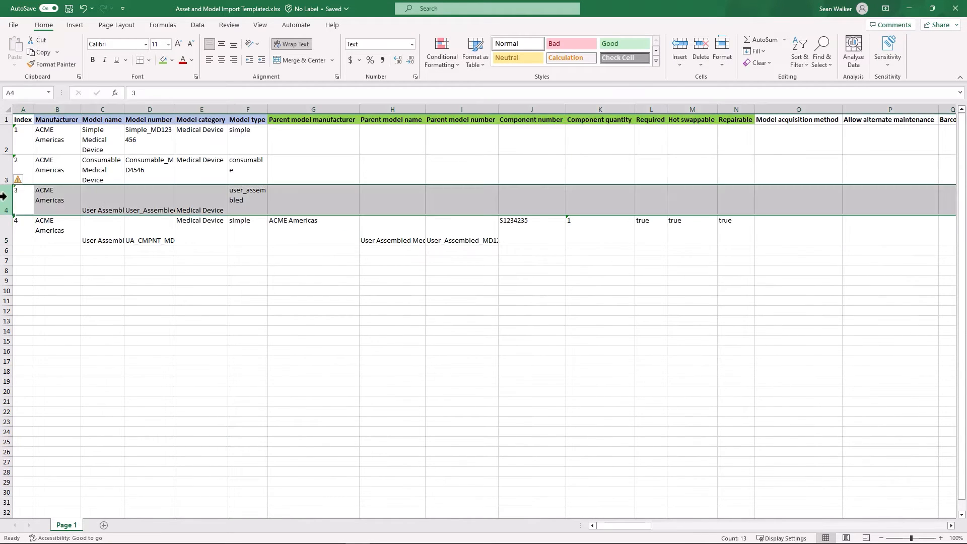
{"action": "left_click", "coordinate": [4, 227]}
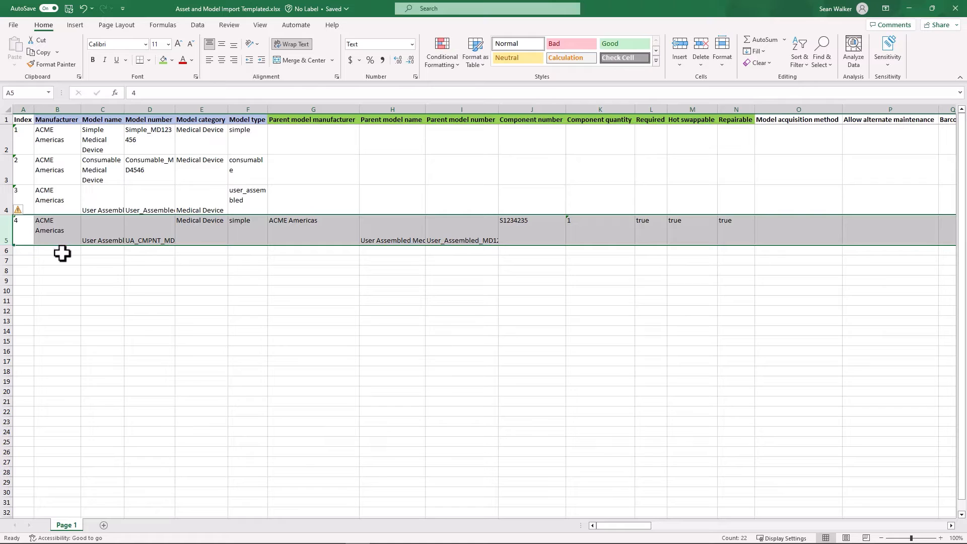
{"action": "left_click", "coordinate": [32, 252]}
{"action": "type", "text": "5"}
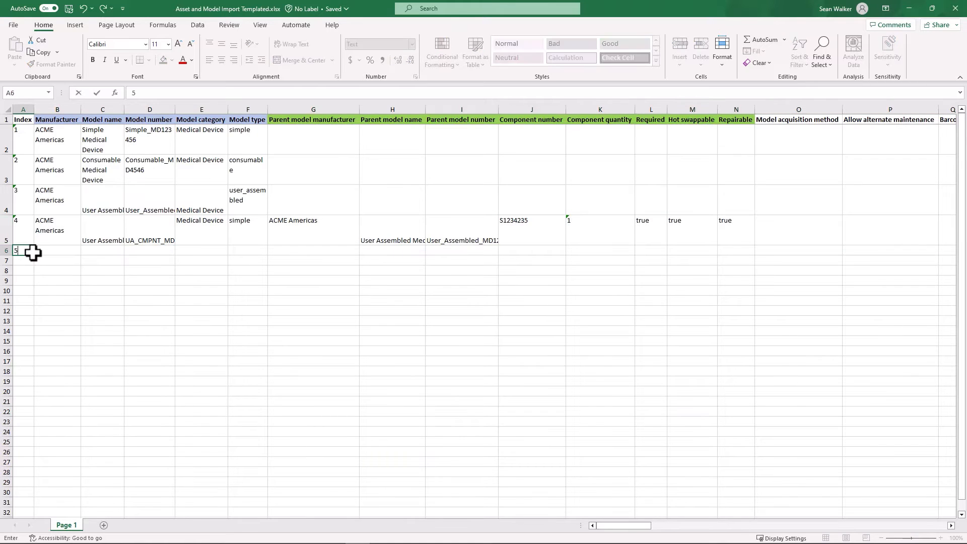
{"action": "left_click", "coordinate": [64, 248]}
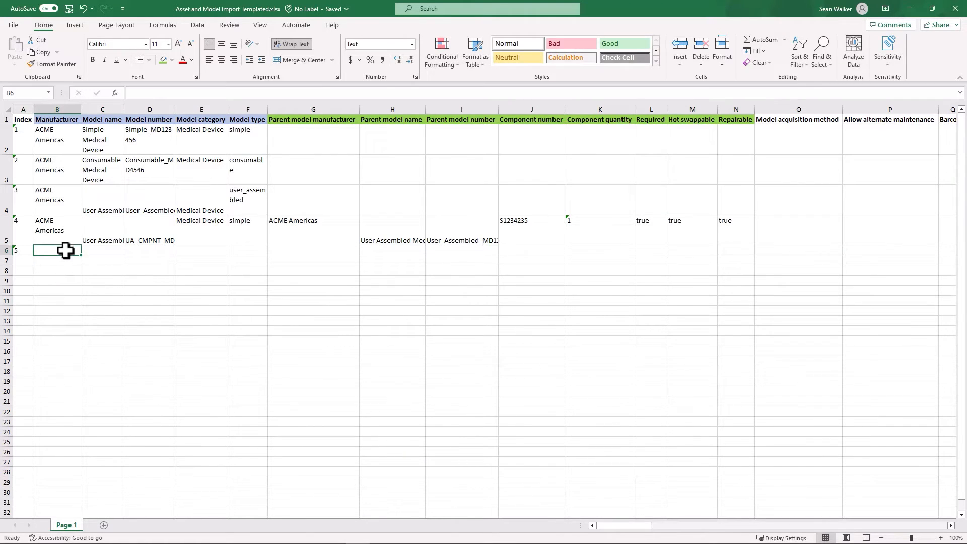
{"action": "type", "text": "aCME Americas"}
{"action": "key", "text": "Tab"}
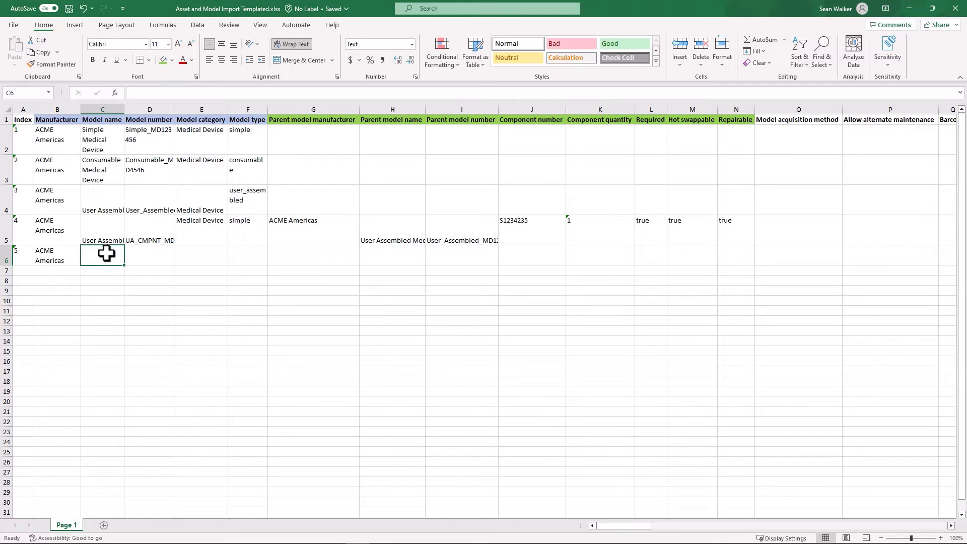
- Fill in row 6's model name as User Assembled Consumable Medical Device and its model number as UA_CMPNT_MD777777
{"action": "key", "text": "alt+Tab"}
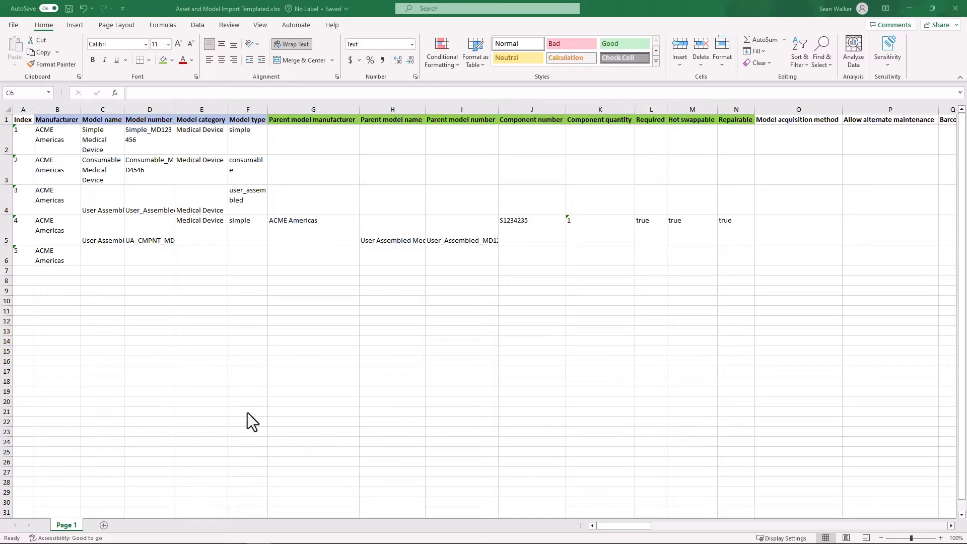
{"action": "key", "text": "alt+Tab"}
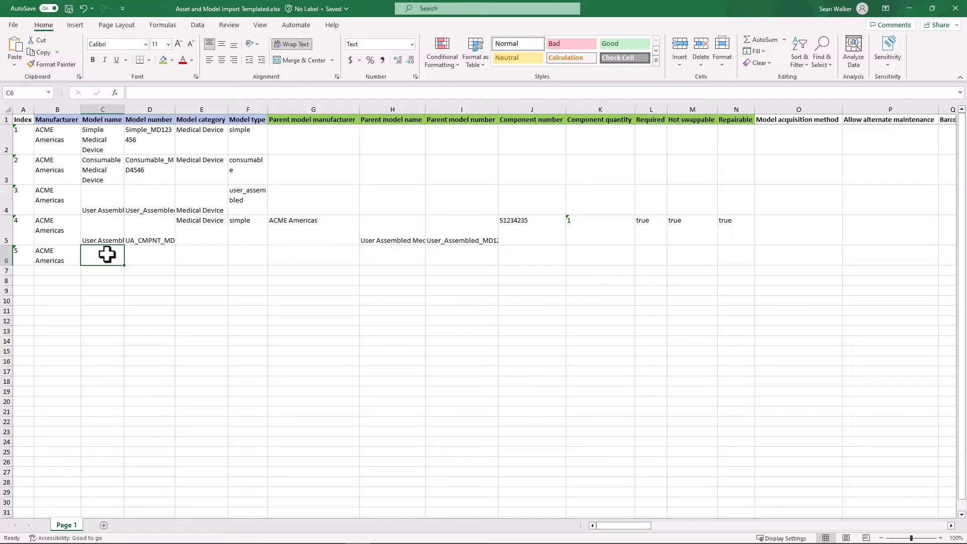
{"action": "key", "text": "ctrl+v"}
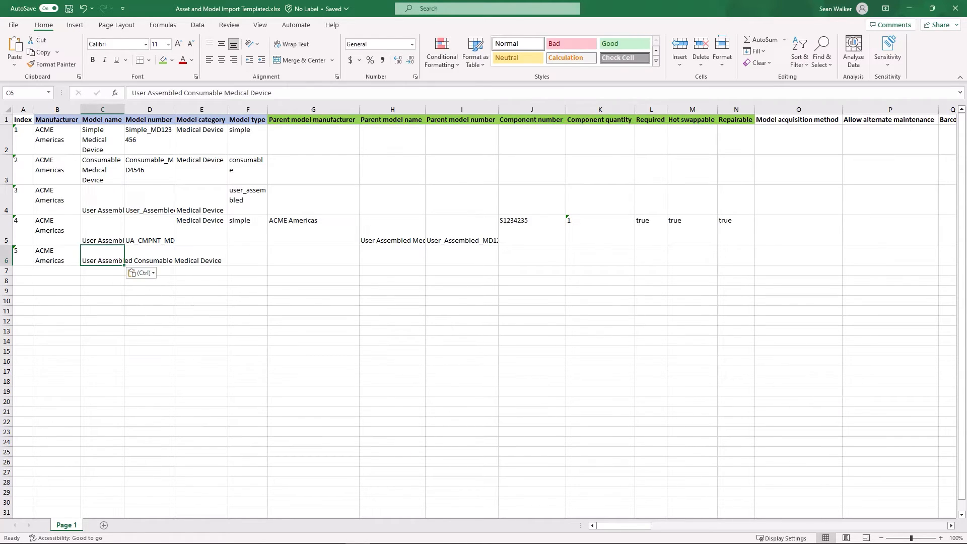
{"action": "key", "text": "alt+Tab"}
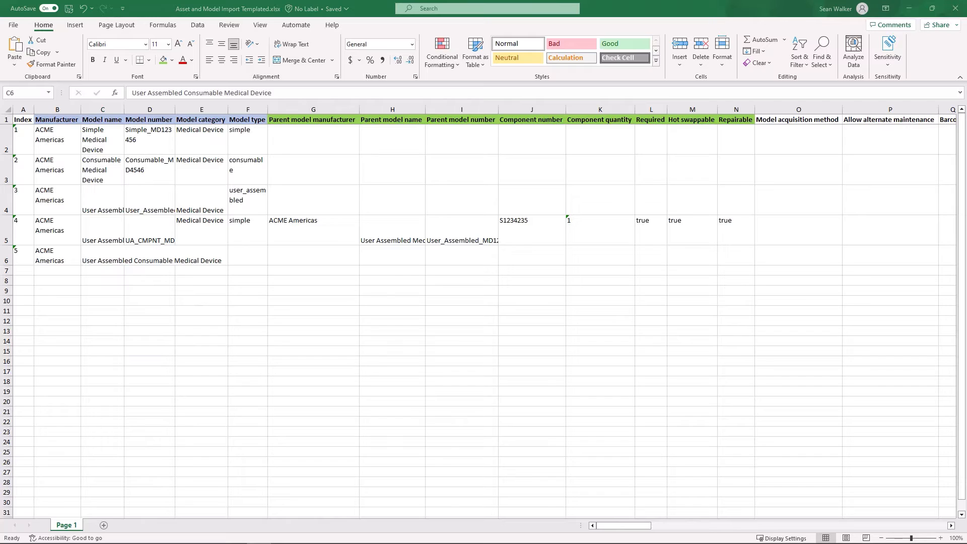
{"action": "key", "text": "alt+Tab"}
{"action": "left_click", "coordinate": [147, 250]}
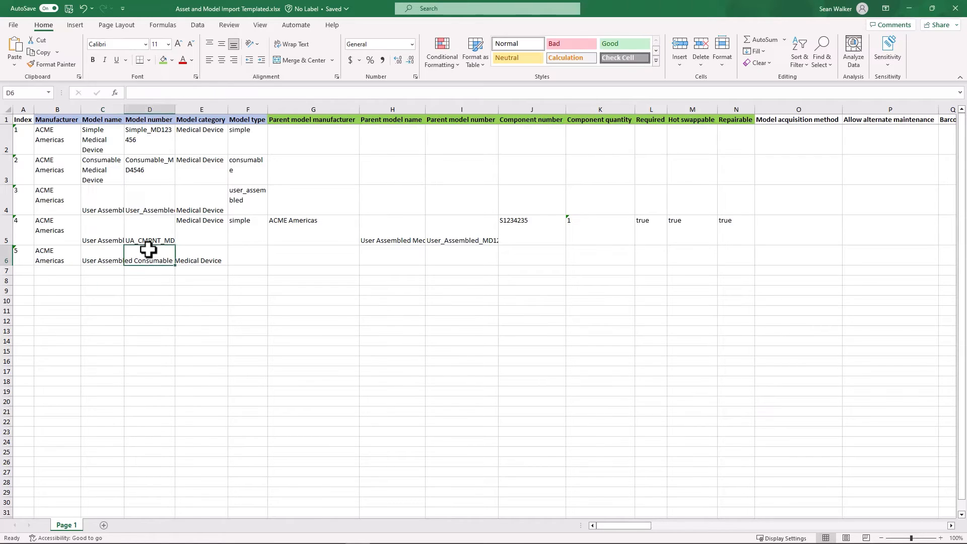
{"action": "type", "text": "UA_CMPNT_MD777777"}
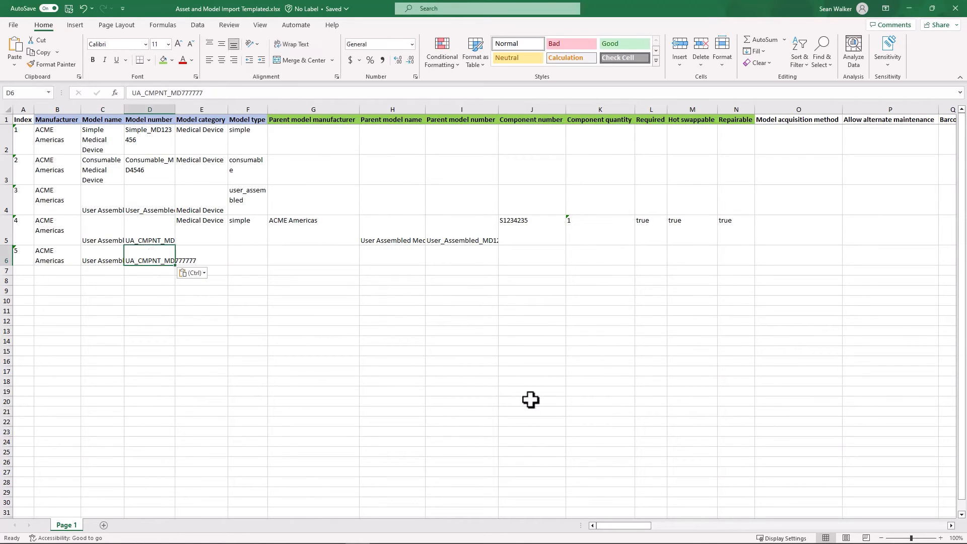
- Set row 6's model category to Medical Device and its model type to consumable
{"action": "key", "text": "alt+Tab"}
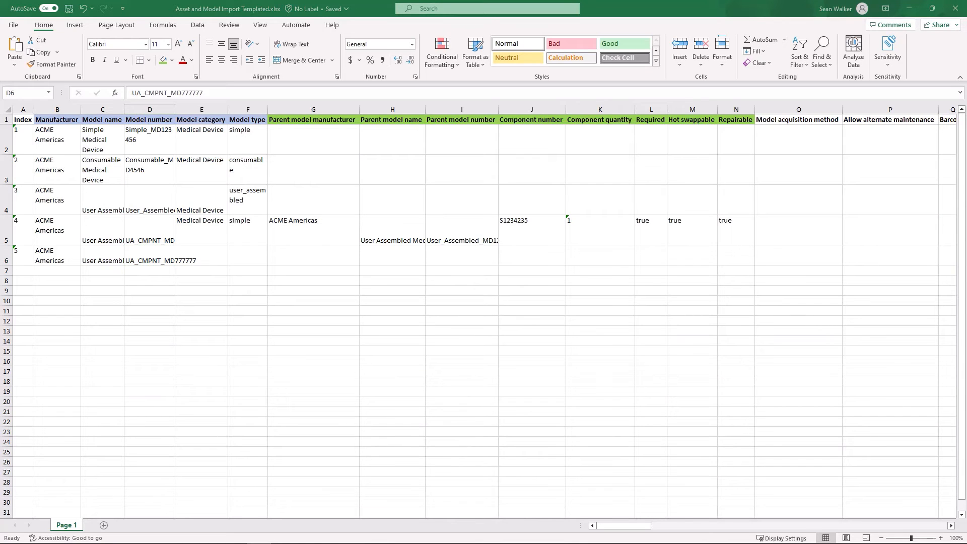
{"action": "key", "text": "alt+Tab"}
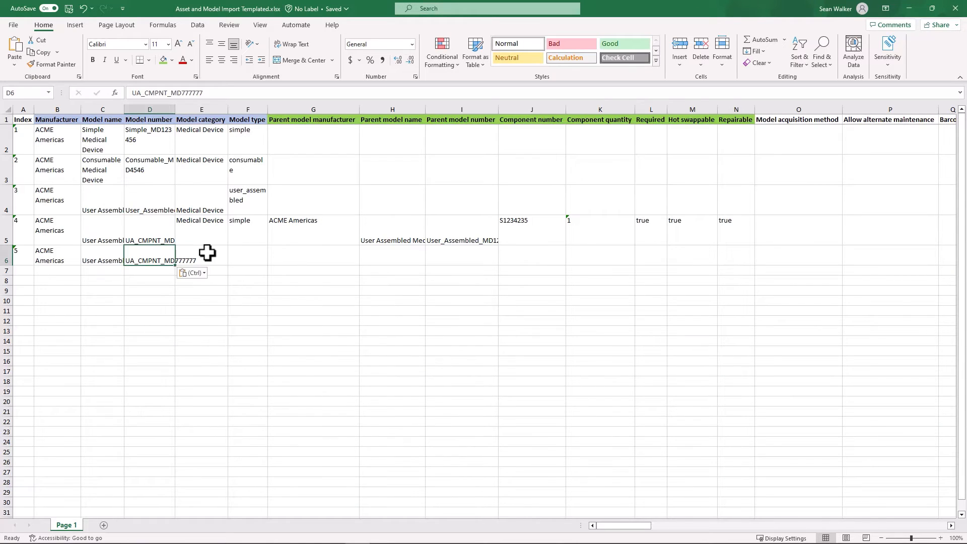
{"action": "left_click", "coordinate": [207, 253]}
{"action": "type", "text": "Medical Device"}
{"action": "left_click", "coordinate": [232, 256]}
{"action": "type", "text": "consumable"}
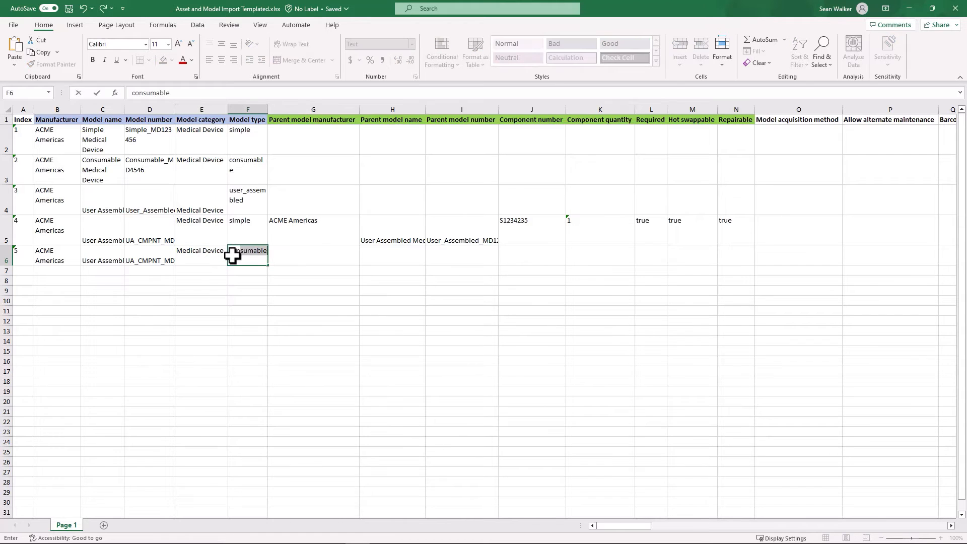
{"action": "key", "text": "Tab"}
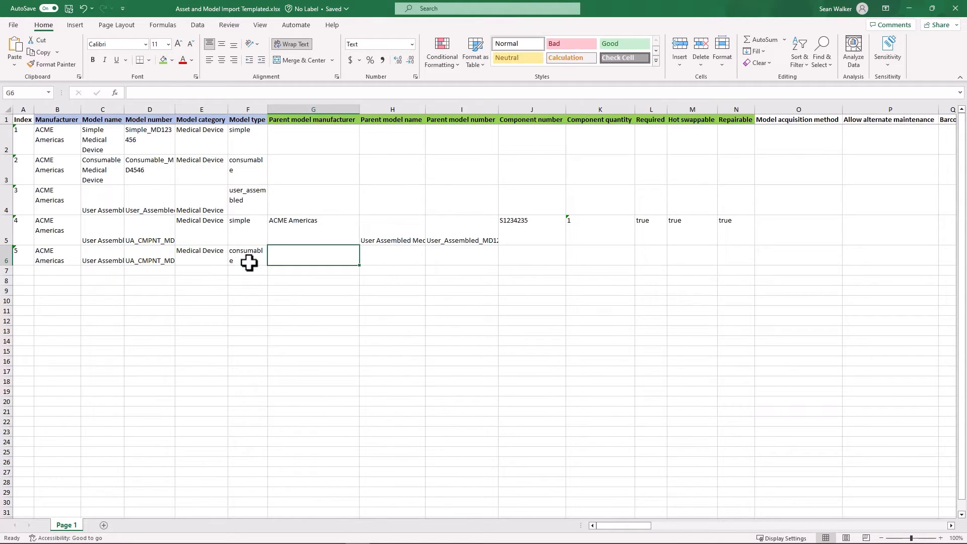
- Copy the parent model manufacturer, name and number from row 5 into row 6
{"action": "left_click_drag", "start_coordinate": [279, 241], "coordinate": [444, 239]}
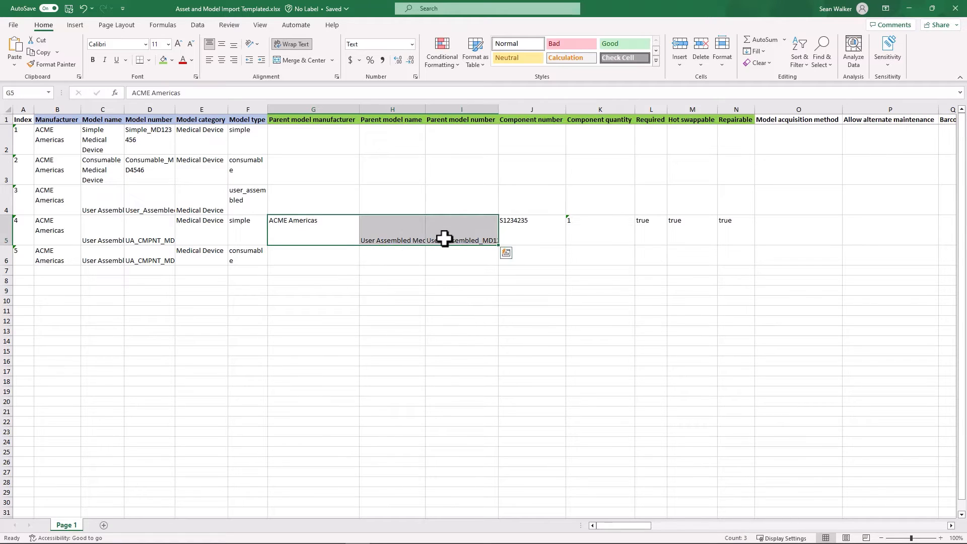
{"action": "key", "text": "ctrl+c"}
{"action": "left_click", "coordinate": [338, 258]}
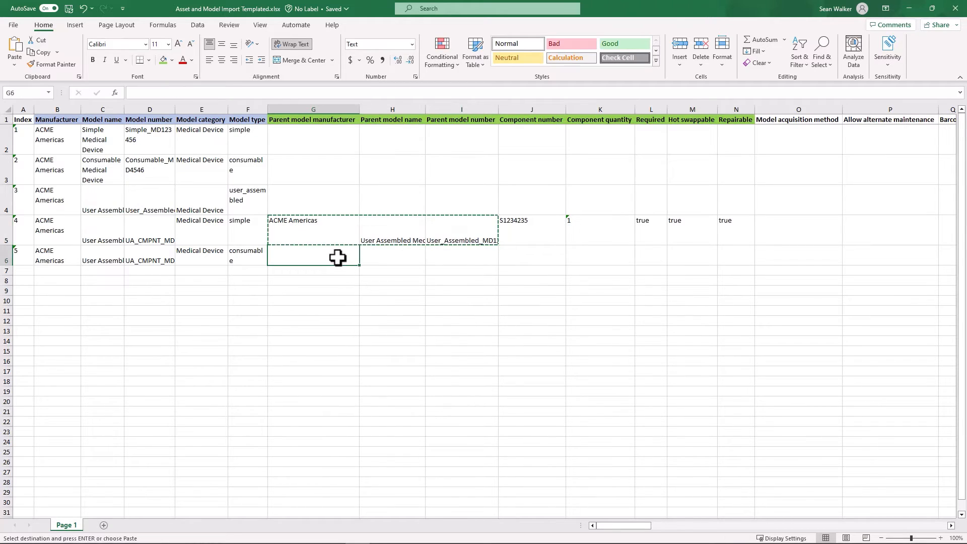
{"action": "key", "text": "ctrl+v"}
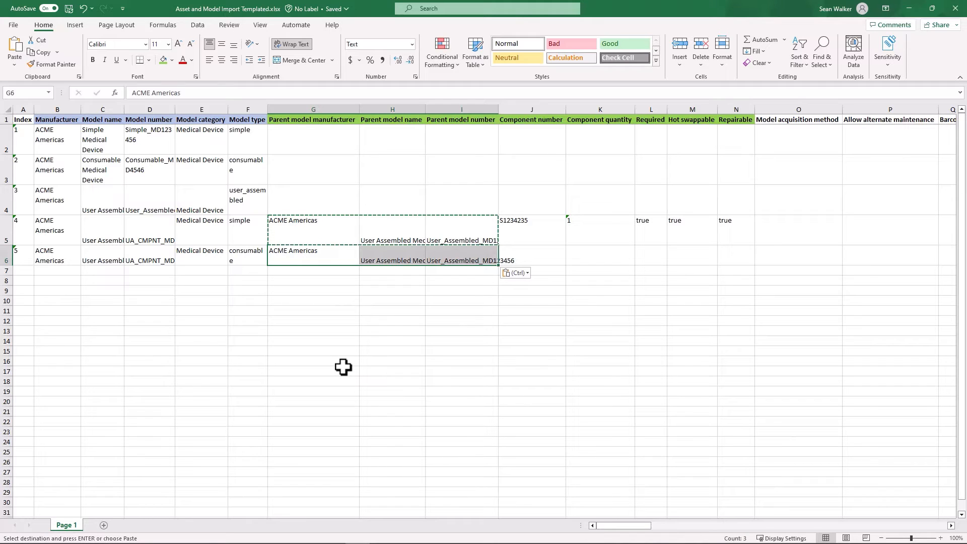
- Enter component number C46546546 and component quantity 5 in row 6
{"action": "left_click", "coordinate": [519, 253]}
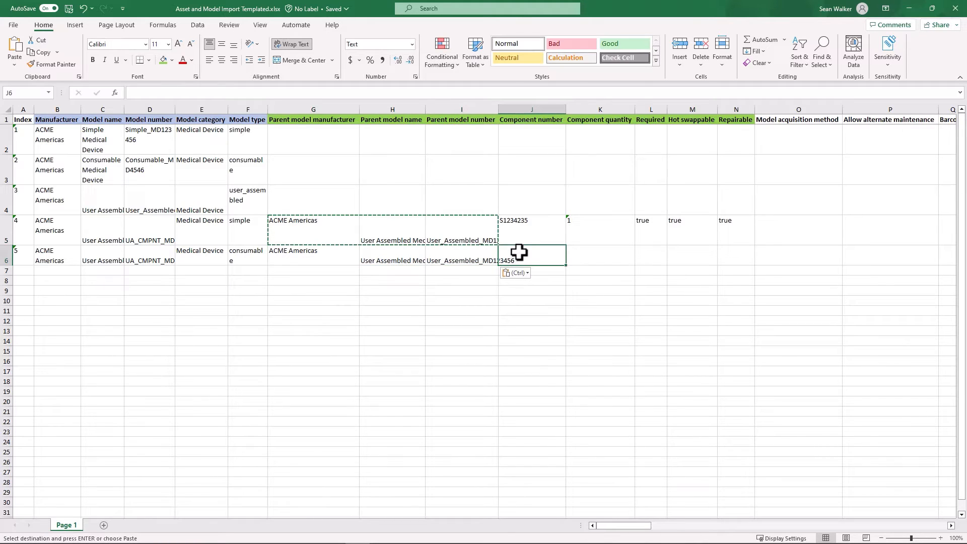
{"action": "type", "text": "C46546546"}
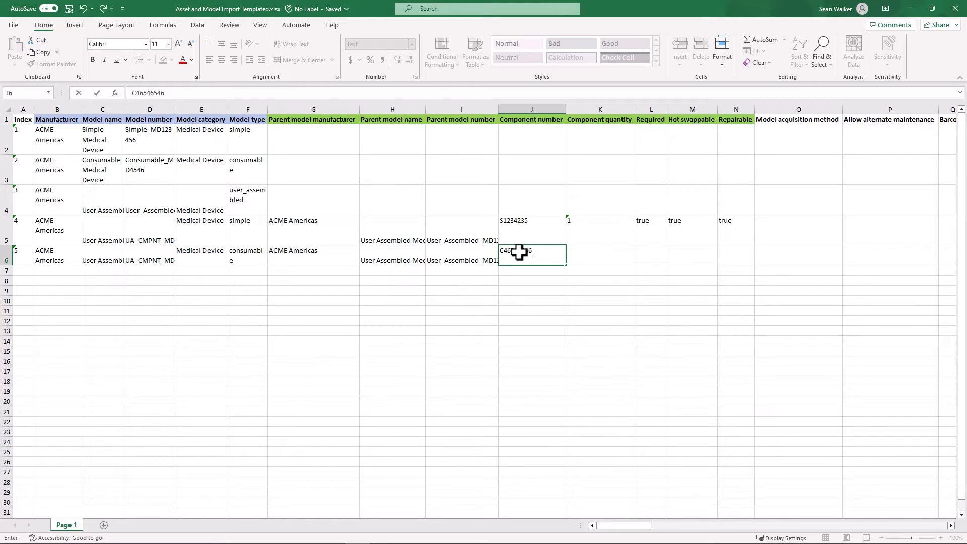
{"action": "key", "text": "Tab"}
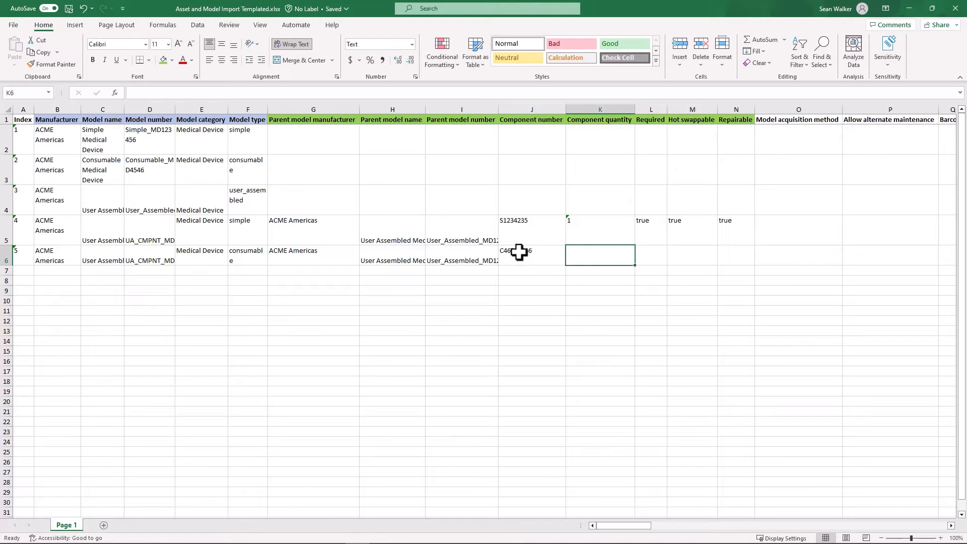
{"action": "type", "text": "5"}
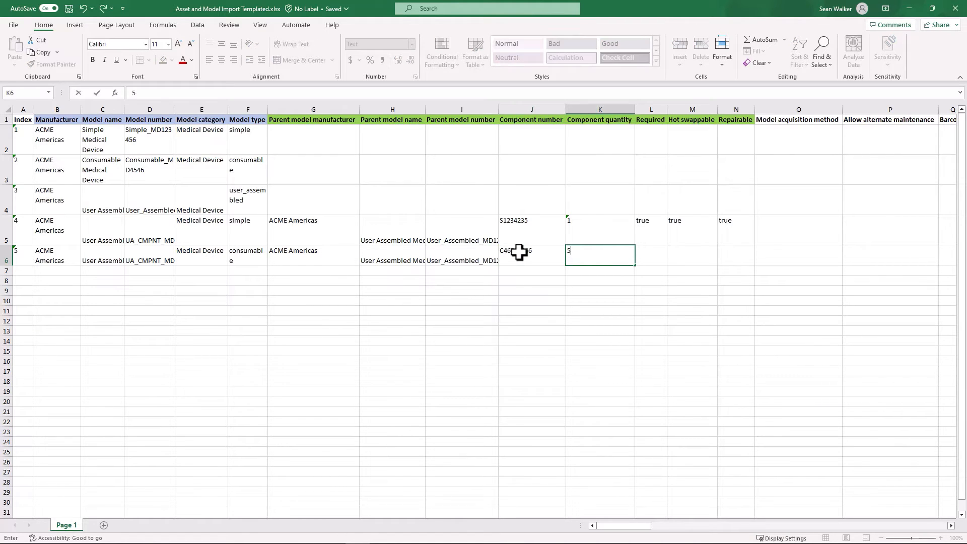
{"action": "key", "text": "Tab"}
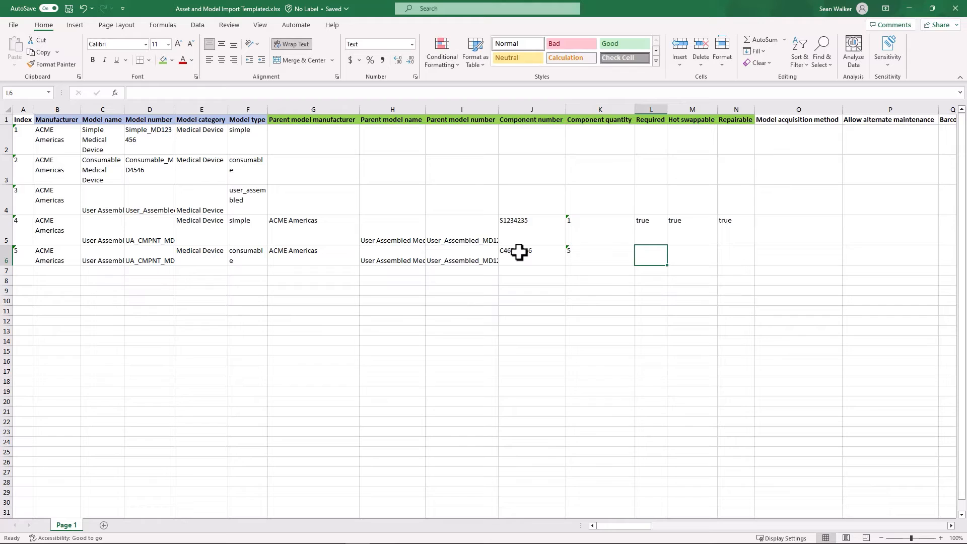
- Set row 6's Required and Hot swappable values to true and Repairable to false
{"action": "type", "text": "true"}
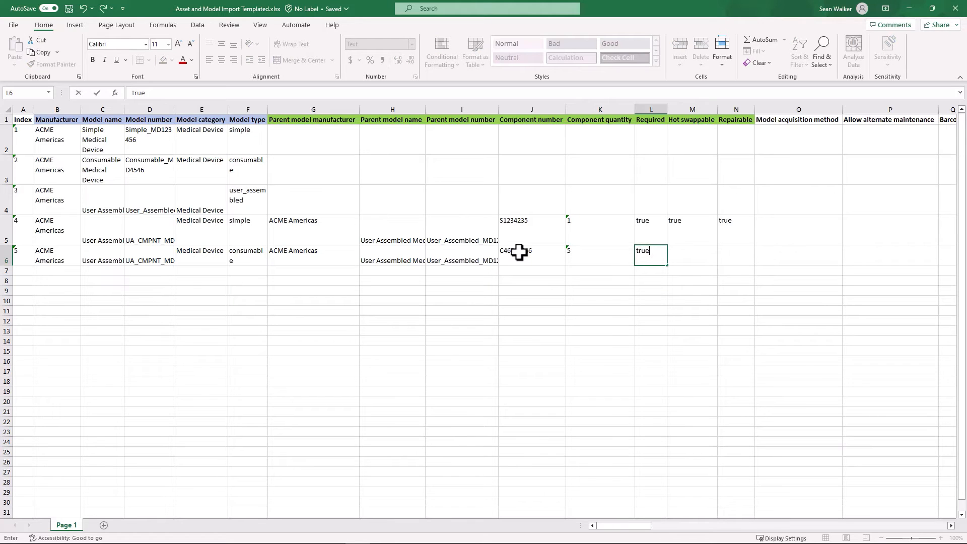
{"action": "key", "text": "Tab"}
{"action": "type", "text": "true"}
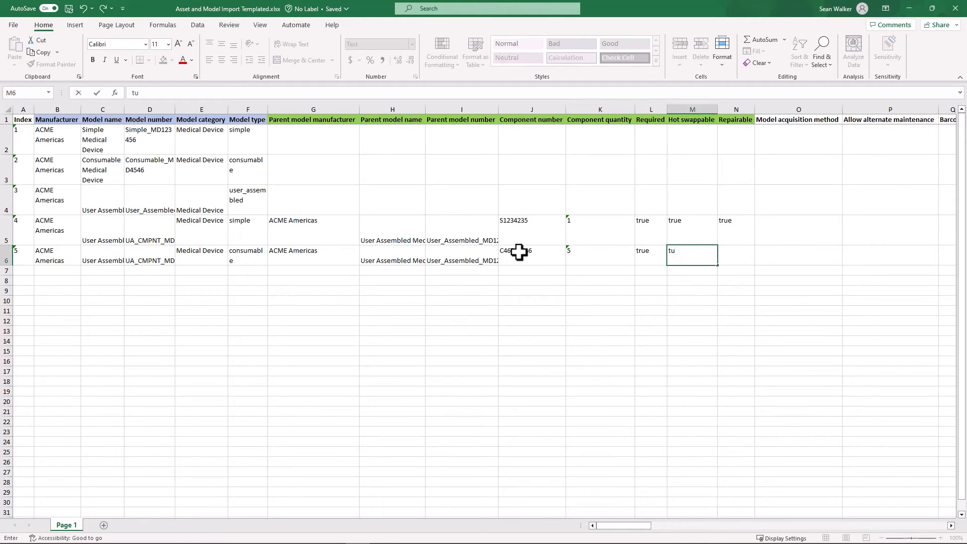
{"action": "key", "text": "Tab"}
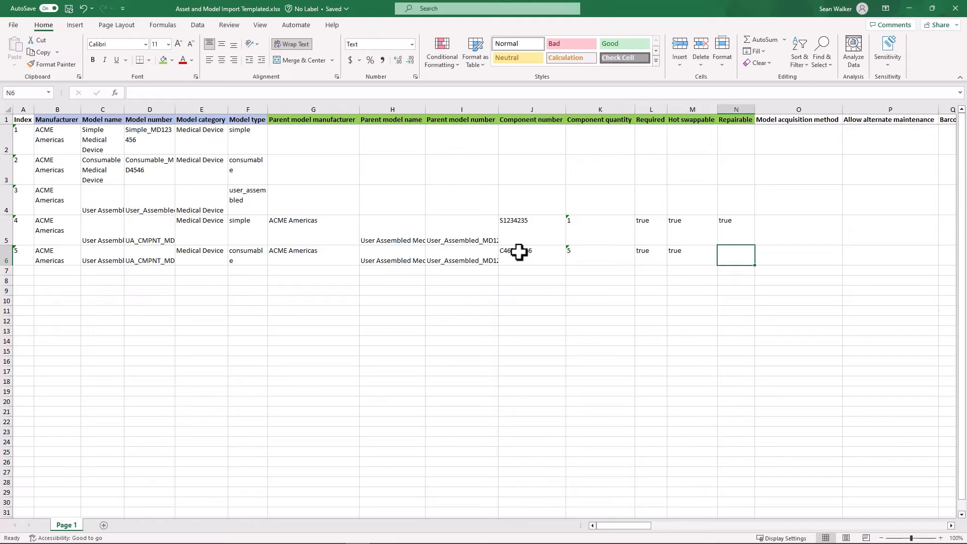
{"action": "type", "text": "false"}
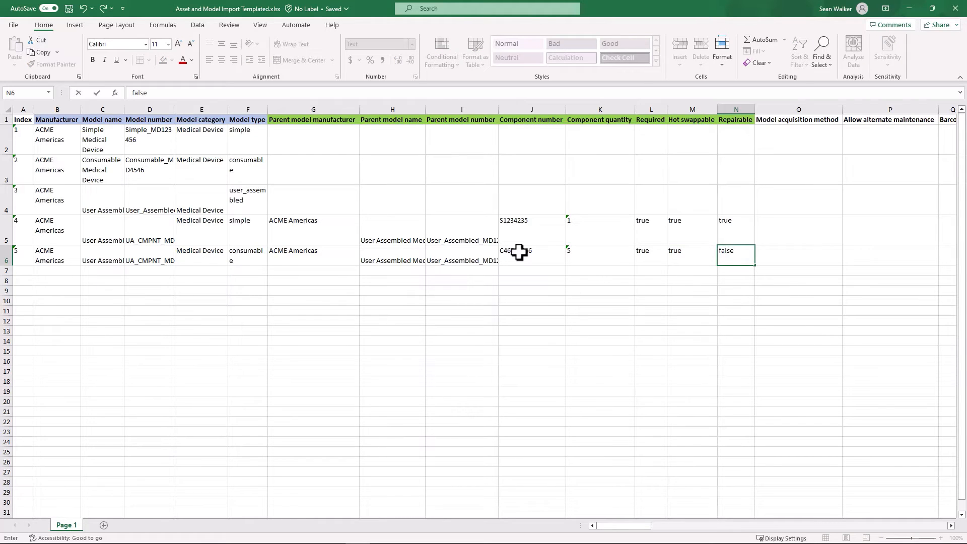
- Copy the parent asset Acmetag888 from row 5 into row 6
{"action": "key", "text": "Tab"}
{"action": "key", "text": "Tab"}
{"action": "key", "text": "Tab"}
{"action": "key", "text": "Tab"}
{"action": "key", "text": "Tab"}
{"action": "key", "text": "Tab"}
{"action": "key", "text": "Tab"}
{"action": "key", "text": "Tab"}
{"action": "key", "text": "Tab"}
{"action": "key", "text": "Tab"}
{"action": "key", "text": "Tab"}
{"action": "key", "text": "Tab"}
{"action": "key", "text": "Tab"}
{"action": "key", "text": "Tab"}
{"action": "key", "text": "Tab"}
{"action": "key", "text": "Tab"}
{"action": "key", "text": "Tab"}
{"action": "key", "text": "Tab"}
{"action": "key", "text": "Tab"}
{"action": "key", "text": "Tab"}
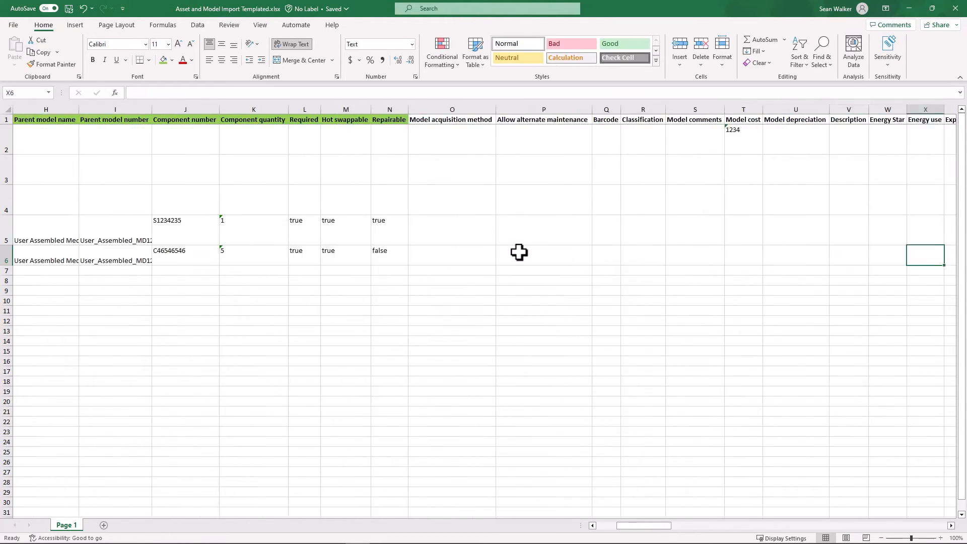
{"action": "key", "text": "Tab"}
{"action": "key", "text": "Tab"}
{"action": "key", "text": "Tab"}
{"action": "key", "text": "Tab"}
{"action": "key", "text": "Tab"}
{"action": "key", "text": "Tab"}
{"action": "key", "text": "Tab"}
{"action": "key", "text": "Tab"}
{"action": "key", "text": "Tab"}
{"action": "key", "text": "Tab"}
{"action": "key", "text": "Tab"}
{"action": "key", "text": "Tab"}
{"action": "key", "text": "Tab"}
{"action": "key", "text": "Tab"}
{"action": "key", "text": "Tab"}
{"action": "key", "text": "Tab"}
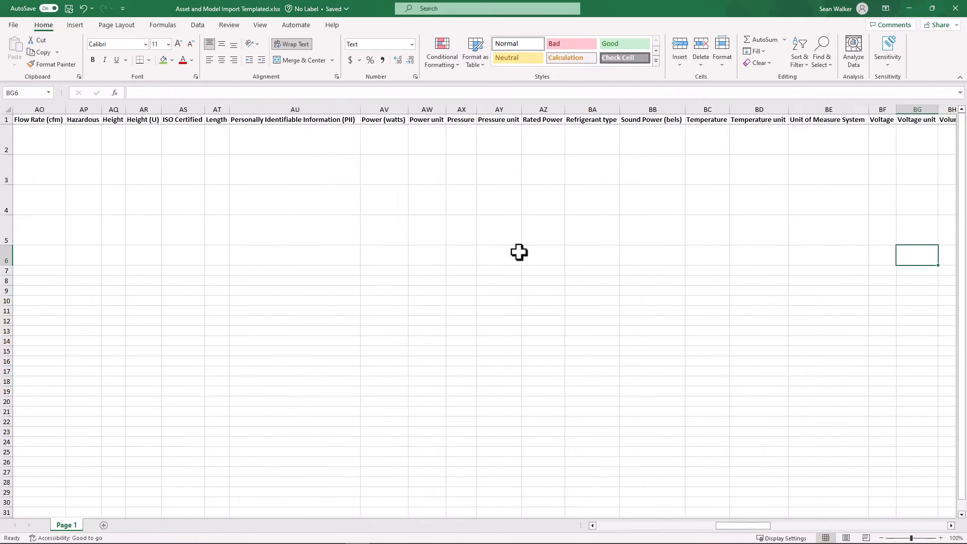
{"action": "key", "text": "Tab"}
{"action": "key", "text": "Tab"}
{"action": "key", "text": "Tab"}
{"action": "key", "text": "Tab"}
{"action": "key", "text": "Tab"}
{"action": "key", "text": "Tab"}
{"action": "key", "text": "Tab"}
{"action": "key", "text": "Tab"}
{"action": "key", "text": "Tab"}
{"action": "key", "text": "Tab"}
{"action": "key", "text": "Tab"}
{"action": "key", "text": "Tab"}
{"action": "key", "text": "Tab"}
{"action": "key", "text": "Tab"}
{"action": "key", "text": "Tab"}
{"action": "key", "text": "Tab"}
{"action": "key", "text": "Tab"}
{"action": "key", "text": "Tab"}
{"action": "key", "text": "Tab"}
{"action": "key", "text": "Tab"}
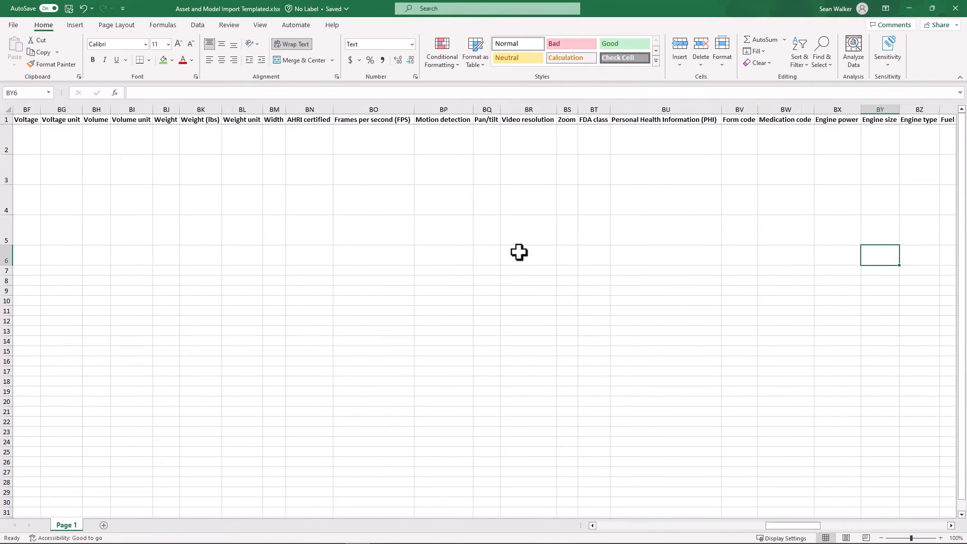
{"action": "key", "text": "Tab"}
{"action": "key", "text": "Tab"}
{"action": "key", "text": "Tab"}
{"action": "key", "text": "Tab"}
{"action": "key", "text": "Tab"}
{"action": "key", "text": "Tab"}
{"action": "key", "text": "Tab"}
{"action": "key", "text": "Tab"}
{"action": "key", "text": "Tab"}
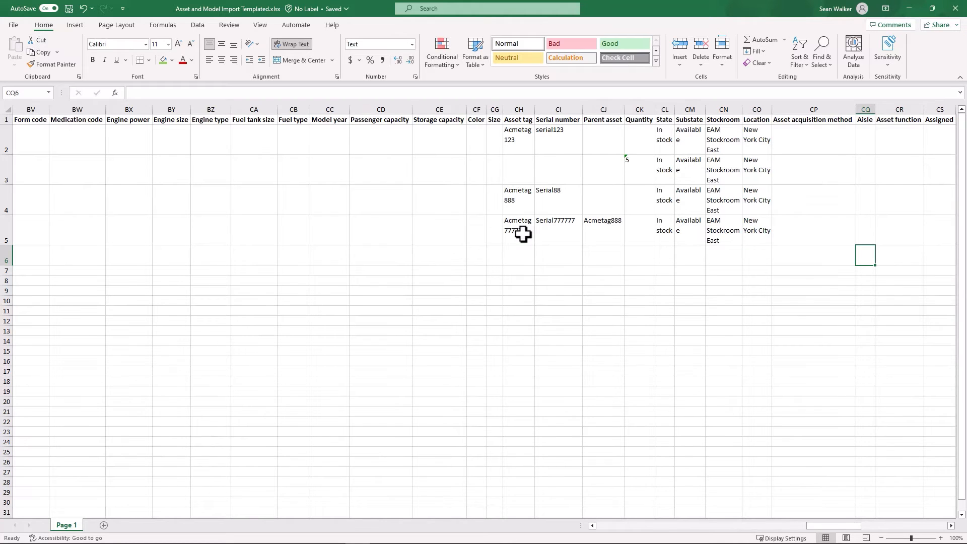
{"action": "left_click", "coordinate": [523, 234]}
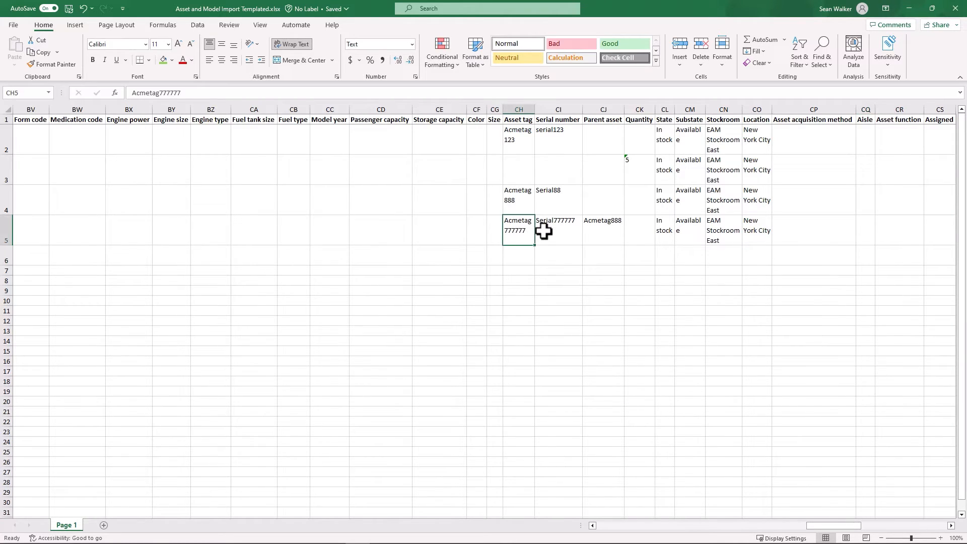
{"action": "left_click", "coordinate": [546, 229]}
{"action": "left_click", "coordinate": [613, 233]}
{"action": "key", "text": "ctrl+c"}
{"action": "left_click", "coordinate": [606, 260]}
{"action": "key", "text": "ctrl+v"}
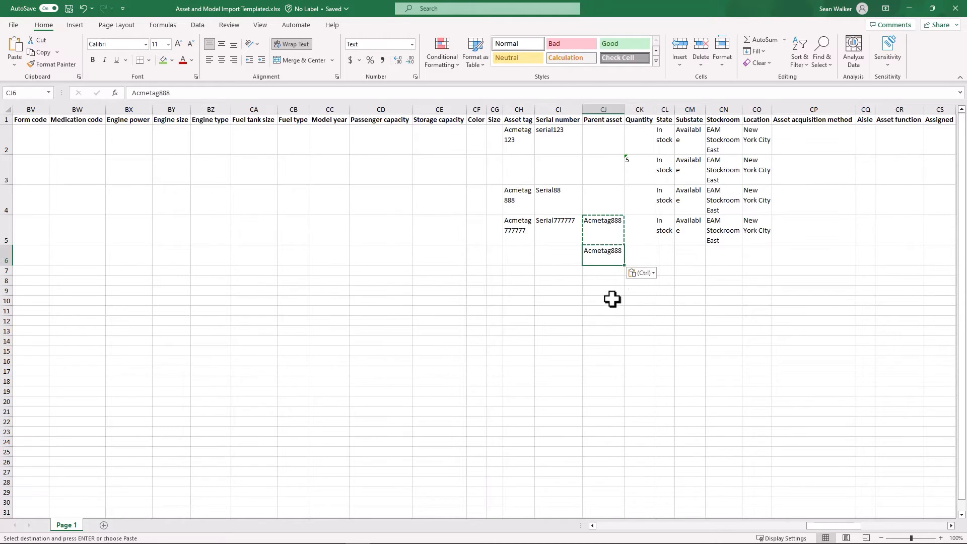
- Copy the State, Substate, Stockroom and Location values from row 5 into row 6
{"action": "left_click_drag", "start_coordinate": [664, 231], "coordinate": [765, 228]}
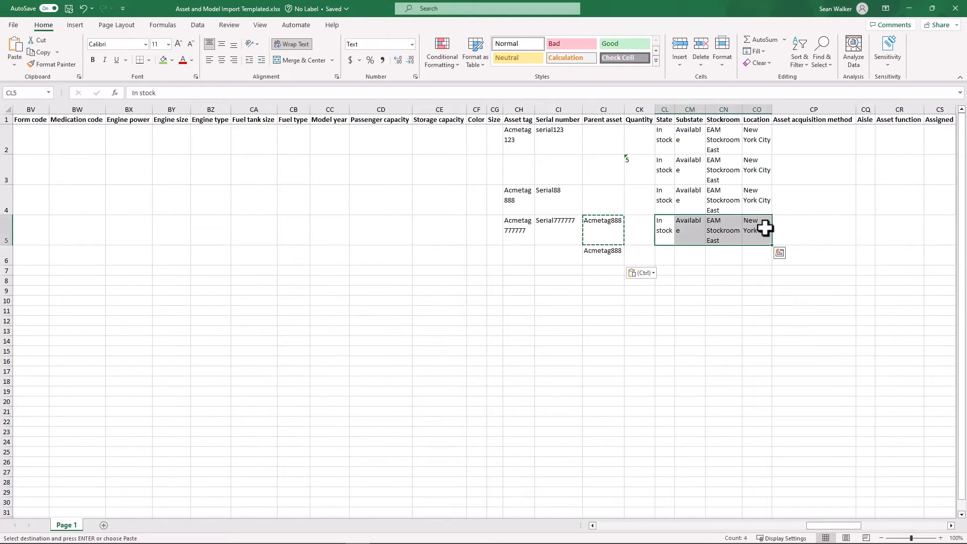
{"action": "key", "text": "ctrl+c"}
{"action": "left_click", "coordinate": [658, 256]}
{"action": "key", "text": "ctrl+v"}
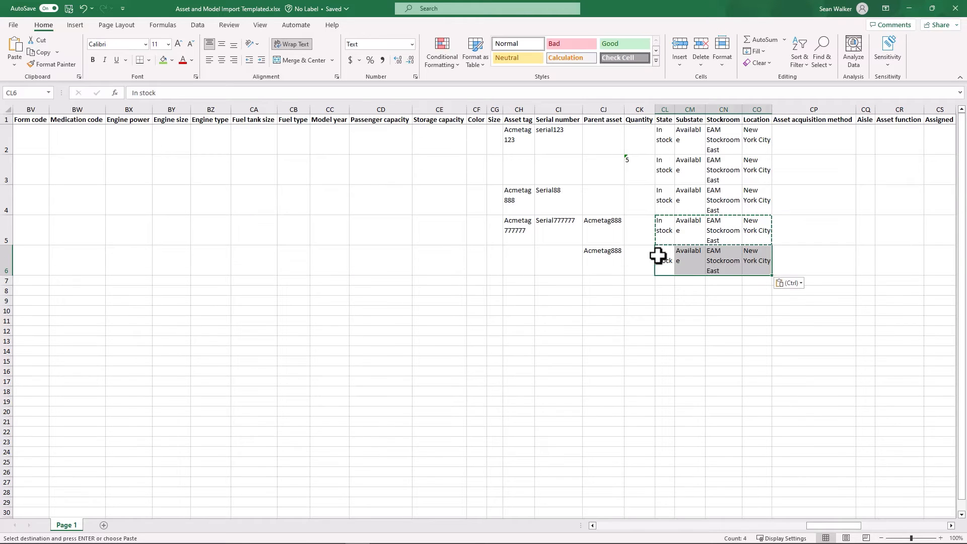
{"action": "left_click", "coordinate": [760, 261]}
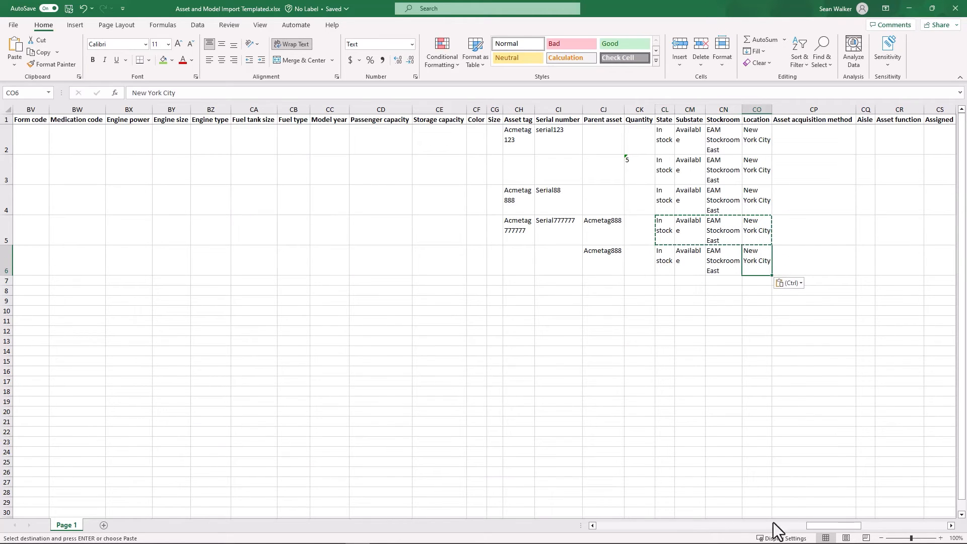
- Set the asset cost in row 6 to 50 and return to the start of the row
{"action": "left_click_drag", "start_coordinate": [820, 526], "coordinate": [834, 525]}
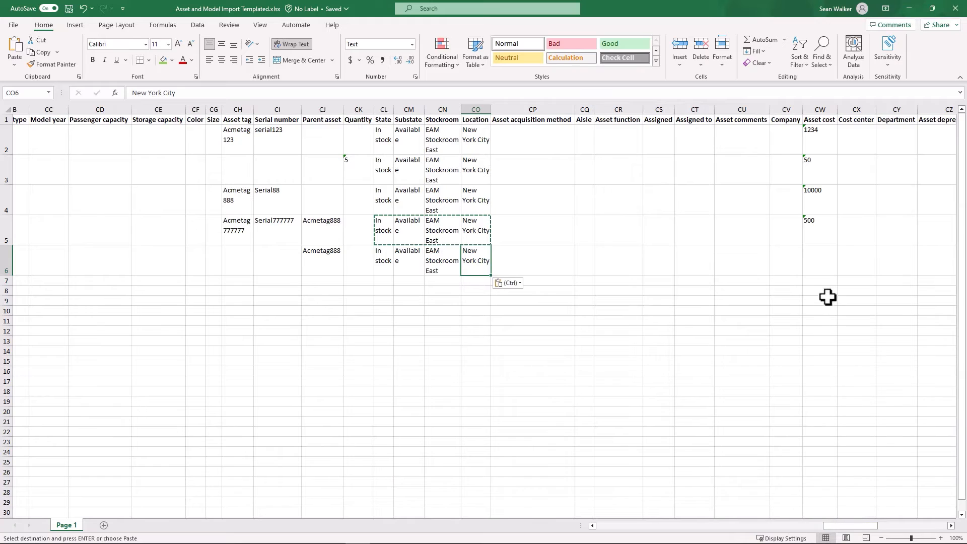
{"action": "left_click", "coordinate": [824, 269]}
{"action": "type", "text": "50"}
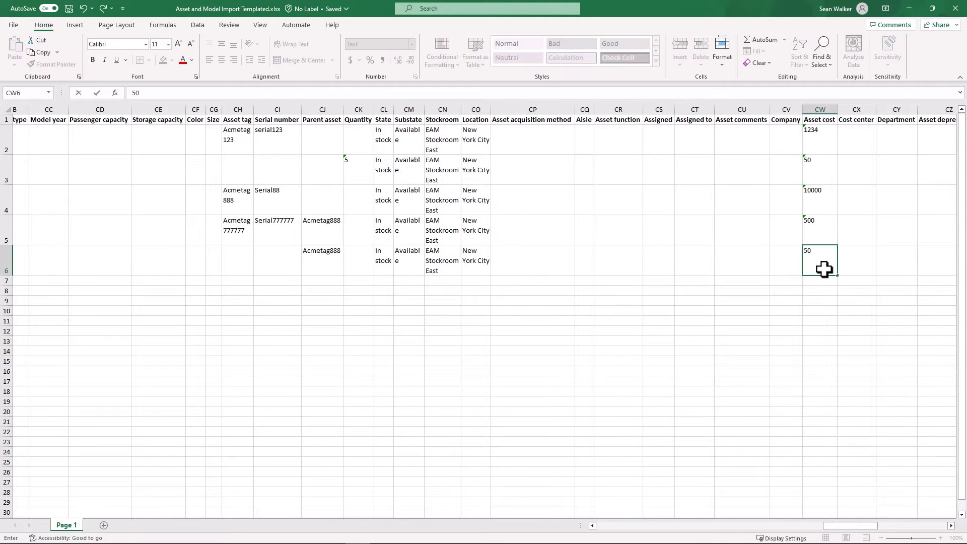
{"action": "key", "text": "Home"}
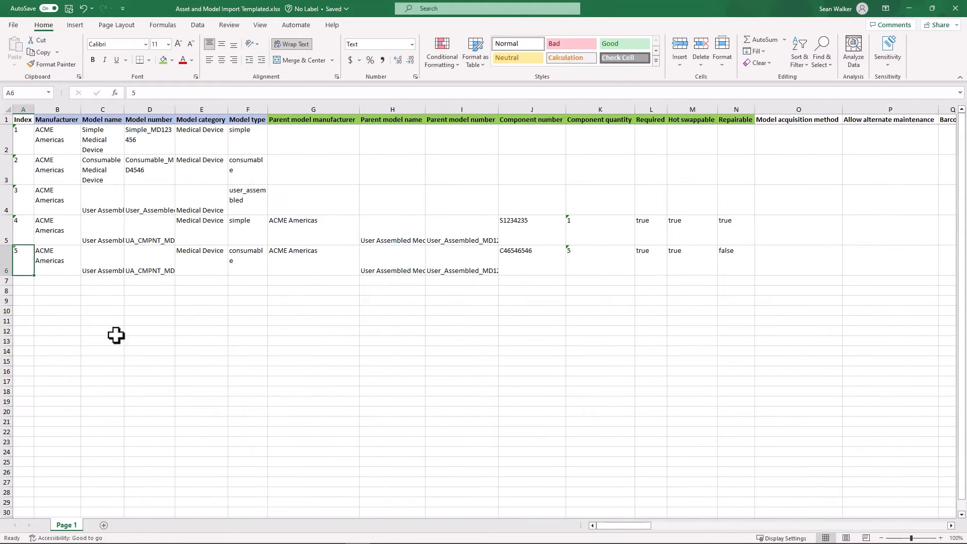
- Start a new entry in row 7 with index 6 and manufacturer ACME Americas
{"action": "left_click", "coordinate": [3, 195]}
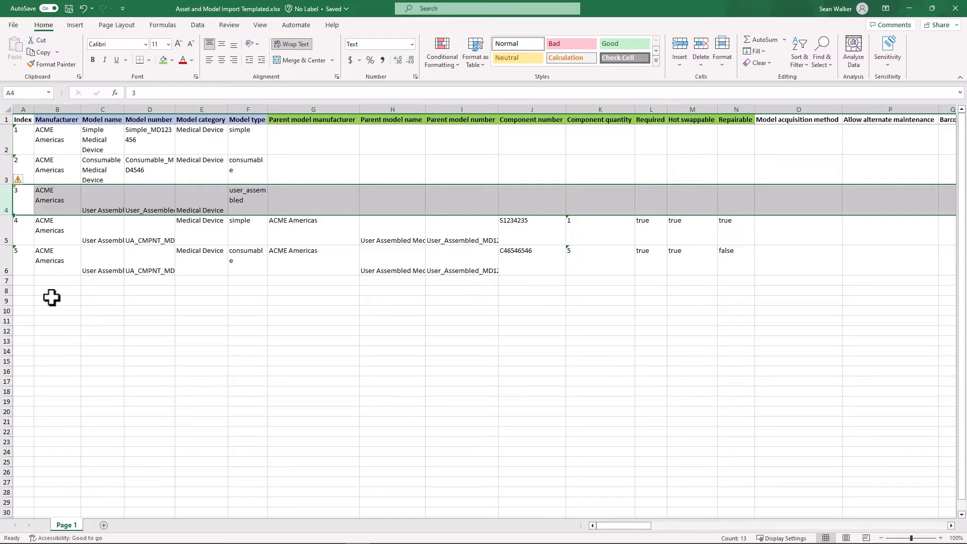
{"action": "left_click", "coordinate": [31, 282]}
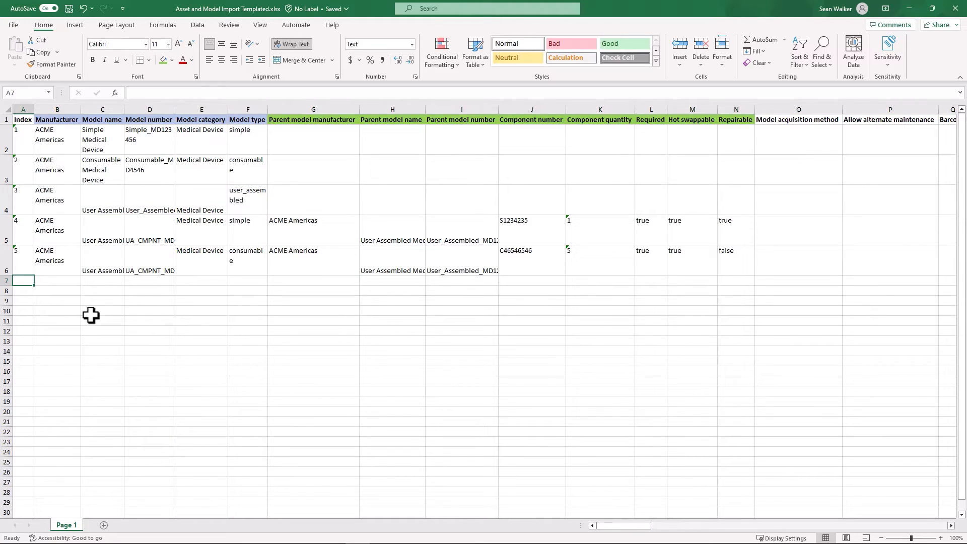
{"action": "type", "text": "6"}
{"action": "left_click", "coordinate": [91, 316]}
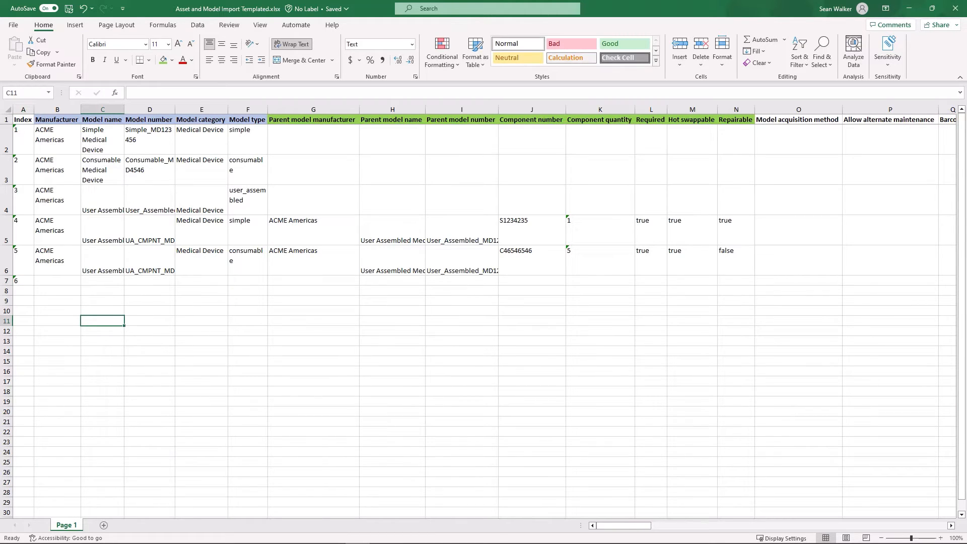
{"action": "left_click", "coordinate": [49, 280]}
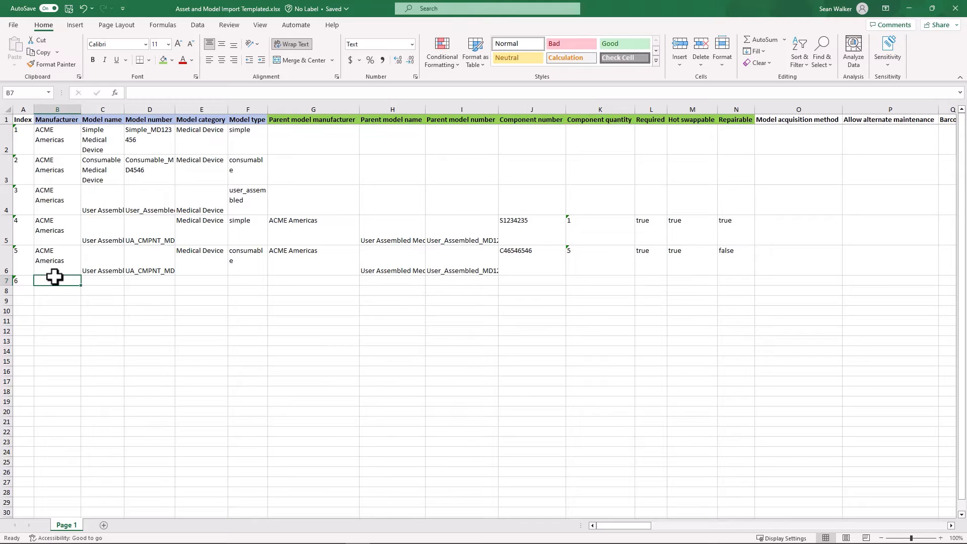
{"action": "type", "text": "a"}
{"action": "left_click", "coordinate": [97, 322]}
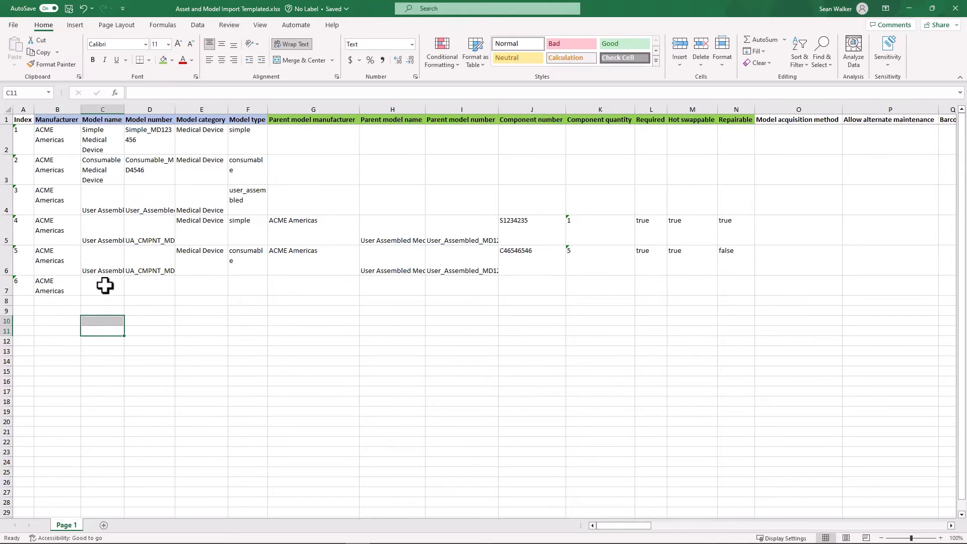
- Enter model name Pre Assembled Medical Device and model number Pre_Assembled_MD123456 in row 7
{"action": "key", "text": "alt+Tab"}
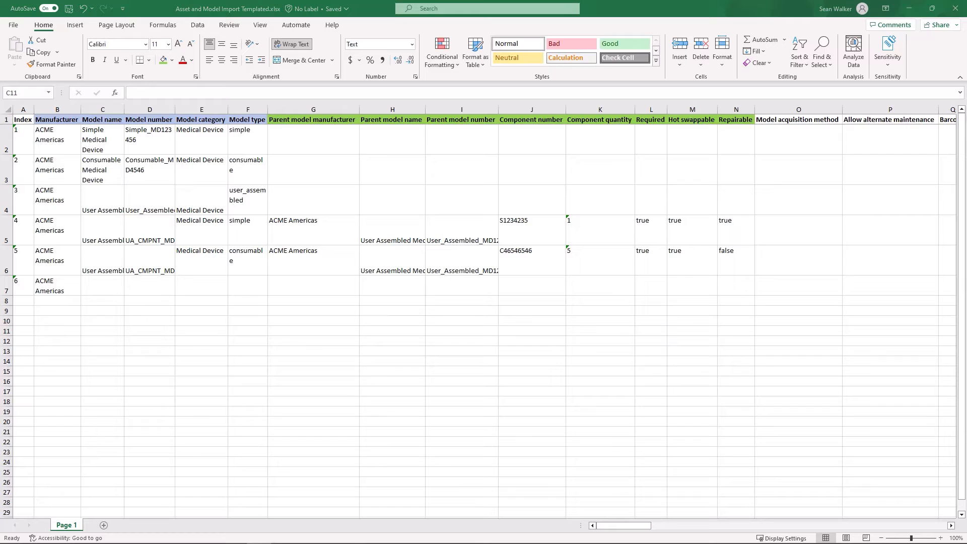
{"action": "key", "text": "alt+Tab"}
{"action": "left_click", "coordinate": [119, 291]}
{"action": "type", "text": "Pre Assembled Medical Device"}
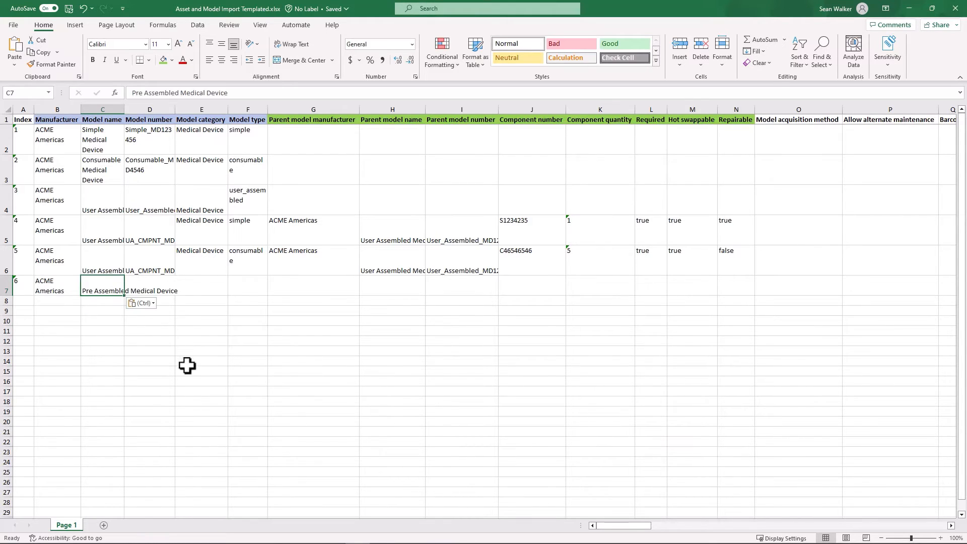
{"action": "key", "text": "alt+Tab"}
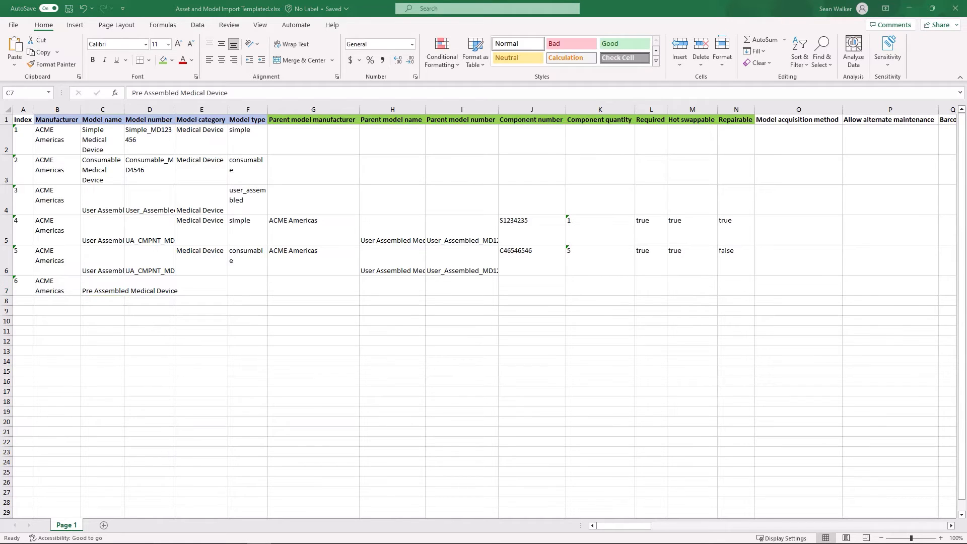
{"action": "key", "text": "alt+Tab"}
{"action": "left_click", "coordinate": [145, 286]}
{"action": "type", "text": "Pre_Assembled_MD123456"}
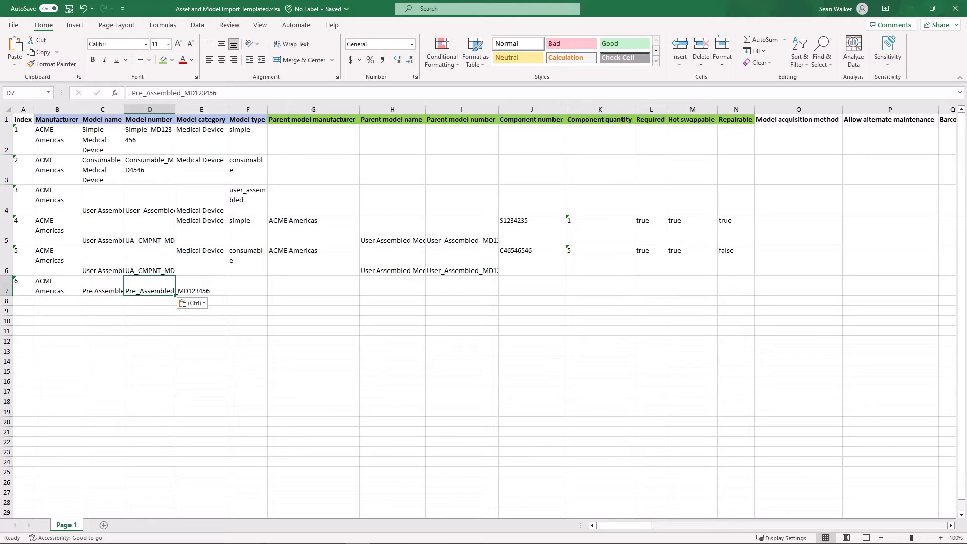
- Set row 7's model category to Medical Device and its model type to pre_assembled
{"action": "left_click", "coordinate": [196, 291]}
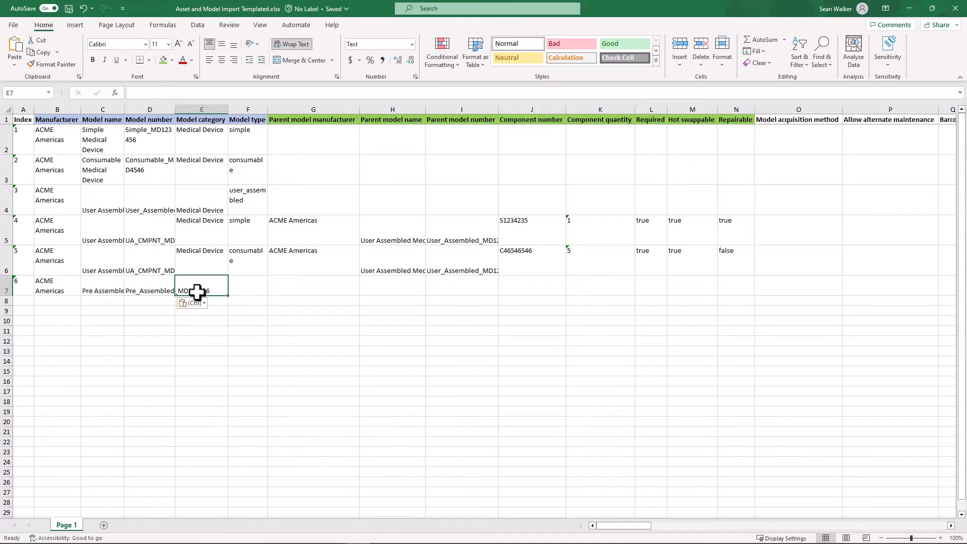
{"action": "type", "text": "M"}
{"action": "left_click", "coordinate": [240, 287]}
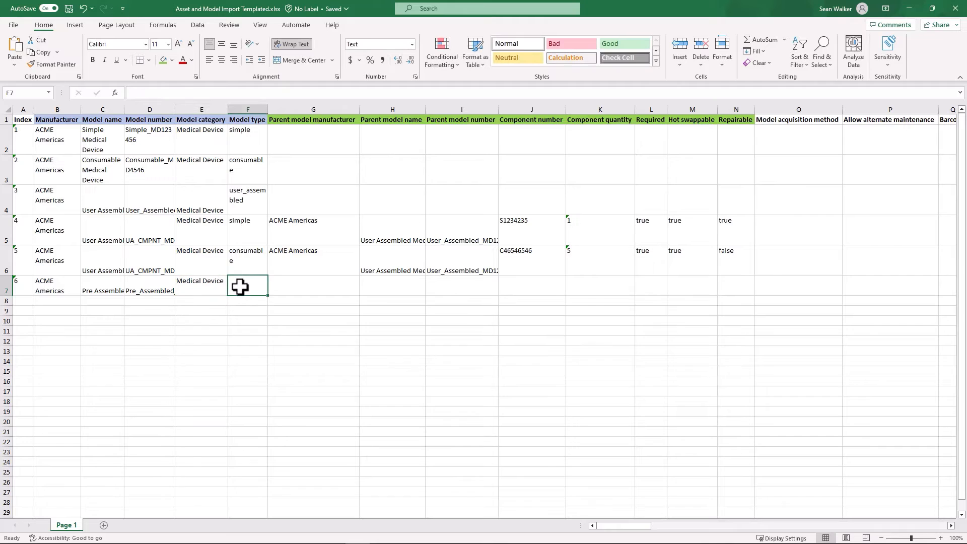
{"action": "type", "text": "pre"}
{"action": "type", "text": "-"}
{"action": "type", "text": "assembled"}
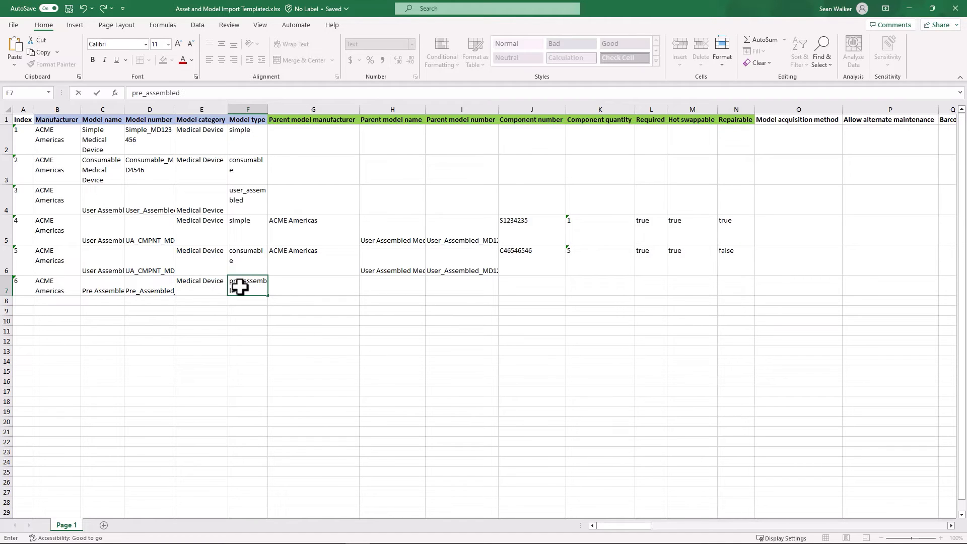
{"action": "key", "text": "Tab"}
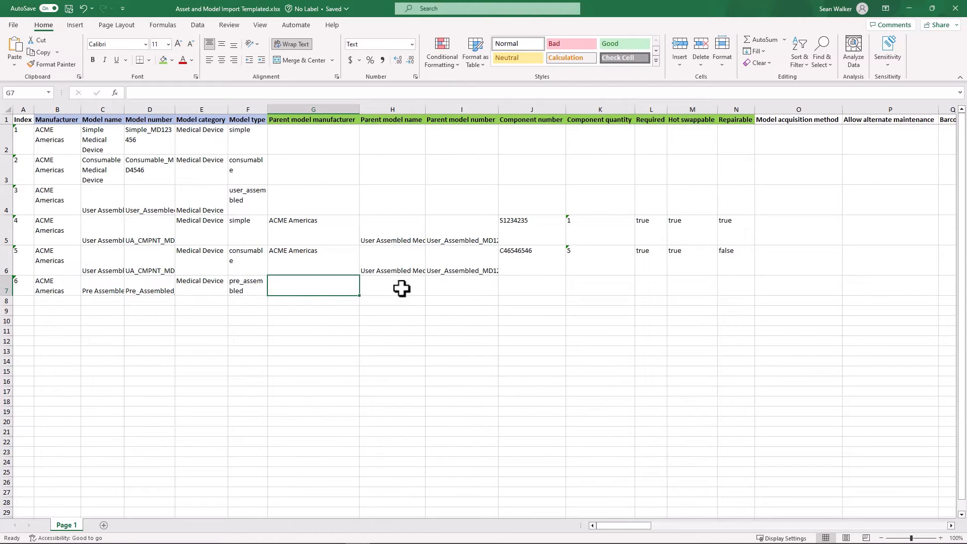
- Enter the asset tag acmetag798787 for the pre-assembled device in row 7
{"action": "key", "text": "Right"}
{"action": "key", "text": "Right"}
{"action": "key", "text": "Right"}
{"action": "key", "text": "Right"}
{"action": "key", "text": "Right"}
{"action": "key", "text": "Right"}
{"action": "key", "text": "Right"}
{"action": "key", "text": "Right"}
{"action": "key", "text": "Right"}
{"action": "key", "text": "Right"}
{"action": "key", "text": "Right"}
{"action": "key", "text": "Right"}
{"action": "key", "text": "Right"}
{"action": "key", "text": "Right"}
{"action": "key", "text": "Right"}
{"action": "key", "text": "Right"}
{"action": "key", "text": "Right"}
{"action": "key", "text": "Right"}
{"action": "key", "text": "Right"}
{"action": "key", "text": "Right"}
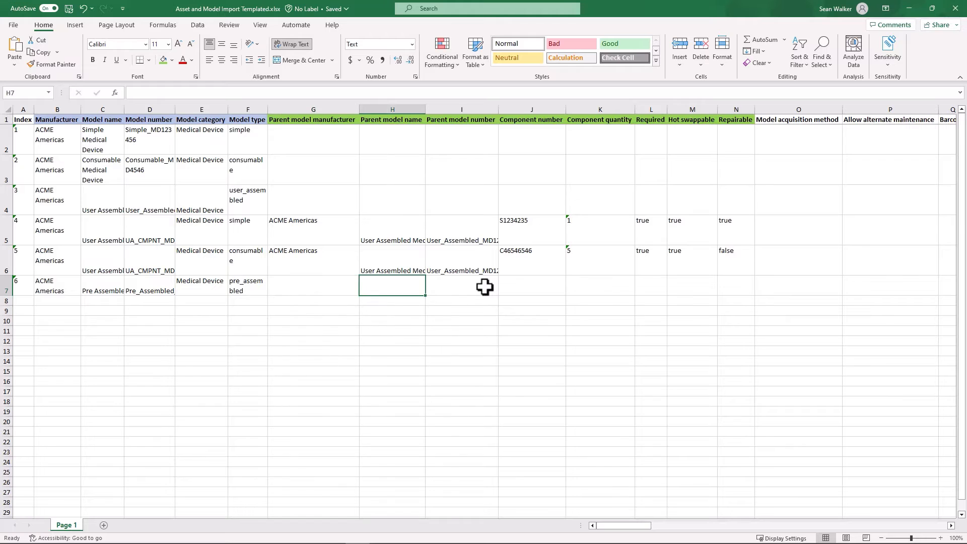
{"action": "key", "text": "Right"}
{"action": "key", "text": "Right"}
{"action": "key", "text": "Right"}
{"action": "key", "text": "Right"}
{"action": "key", "text": "Right"}
{"action": "key", "text": "Right"}
{"action": "key", "text": "Right"}
{"action": "key", "text": "Right"}
{"action": "key", "text": "Right"}
{"action": "key", "text": "Right"}
{"action": "key", "text": "Right"}
{"action": "key", "text": "Right"}
{"action": "key", "text": "Right"}
{"action": "key", "text": "Right"}
{"action": "key", "text": "Right"}
{"action": "key", "text": "Right"}
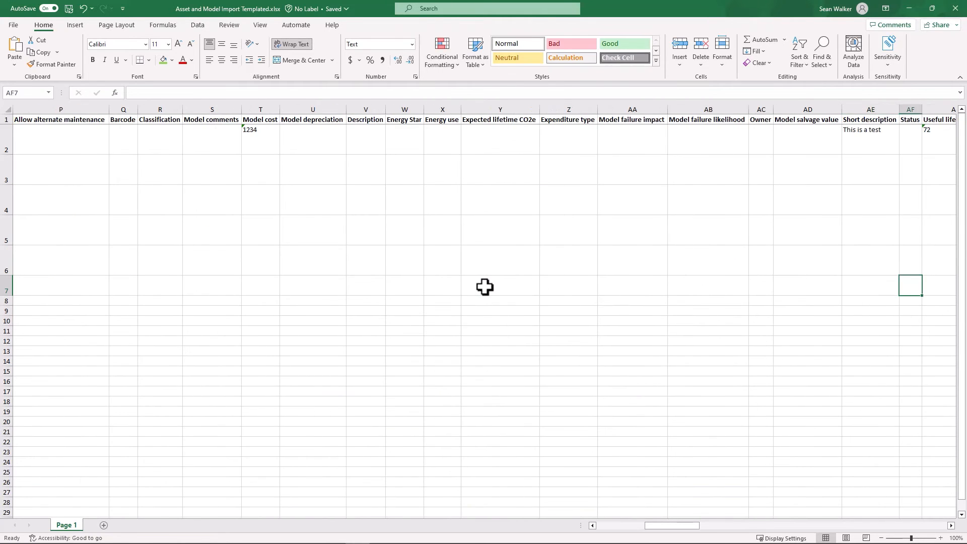
{"action": "key", "text": "Right"}
{"action": "key", "text": "Right"}
{"action": "key", "text": "Right"}
{"action": "key", "text": "Right"}
{"action": "key", "text": "Right"}
{"action": "key", "text": "Right"}
{"action": "key", "text": "Right"}
{"action": "key", "text": "Right"}
{"action": "key", "text": "Right"}
{"action": "key", "text": "Right"}
{"action": "key", "text": "Right"}
{"action": "key", "text": "Right"}
{"action": "key", "text": "Right"}
{"action": "key", "text": "Right"}
{"action": "key", "text": "Right"}
{"action": "key", "text": "Right"}
{"action": "key", "text": "Right"}
{"action": "key", "text": "Right"}
{"action": "key", "text": "Right"}
{"action": "key", "text": "Right"}
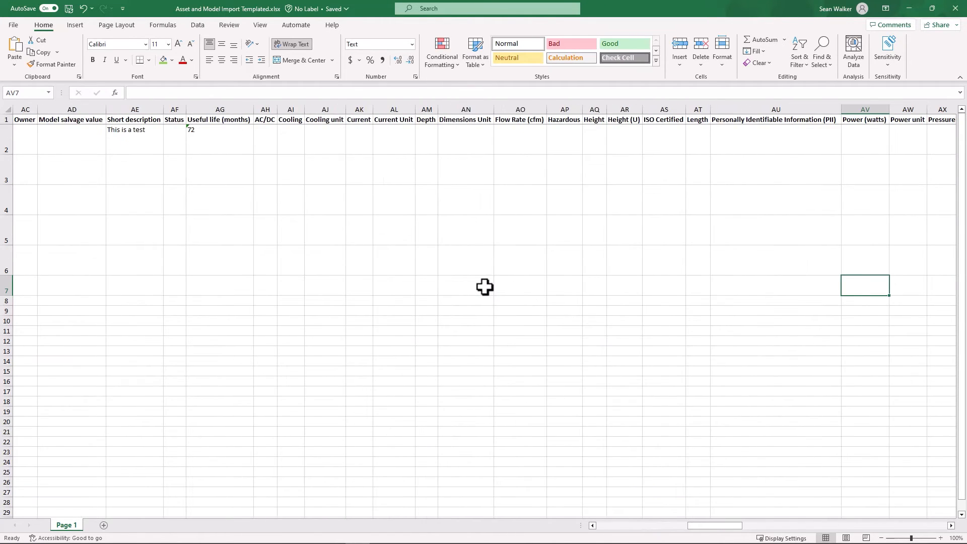
{"action": "key", "text": "Right"}
{"action": "key", "text": "Right"}
{"action": "key", "text": "Right"}
{"action": "key", "text": "Right"}
{"action": "key", "text": "Right"}
{"action": "key", "text": "Right"}
{"action": "key", "text": "Right"}
{"action": "key", "text": "Right"}
{"action": "key", "text": "Right"}
{"action": "key", "text": "Right"}
{"action": "key", "text": "Right"}
{"action": "key", "text": "Right"}
{"action": "key", "text": "Right"}
{"action": "key", "text": "Right"}
{"action": "key", "text": "Right"}
{"action": "key", "text": "Right"}
{"action": "key", "text": "Right"}
{"action": "key", "text": "Right"}
{"action": "key", "text": "Right"}
{"action": "key", "text": "Right"}
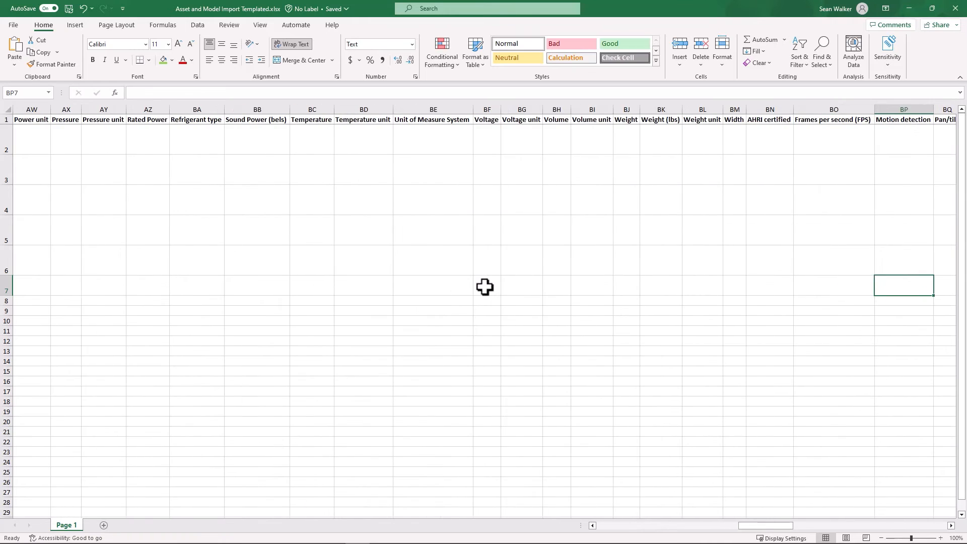
{"action": "left_click", "coordinate": [514, 281]}
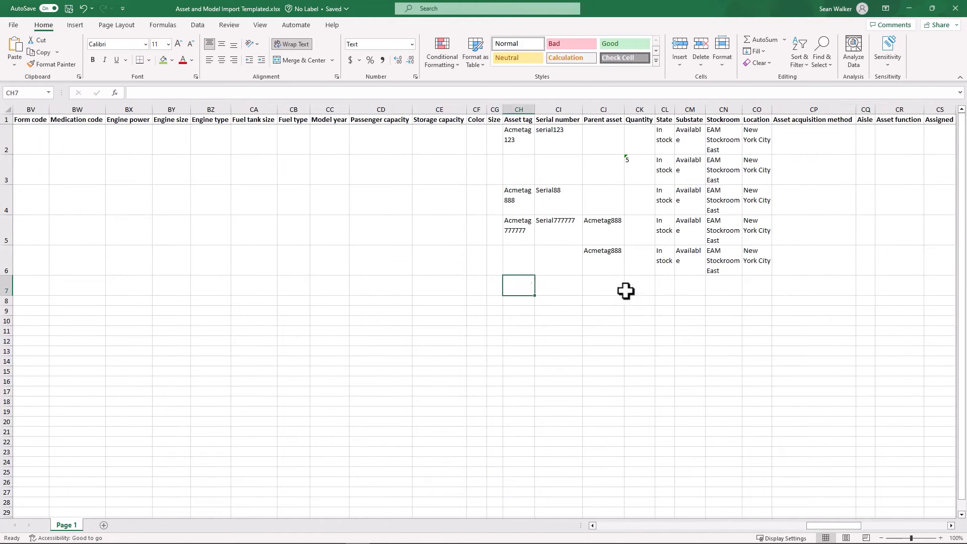
{"action": "type", "text": "a"}
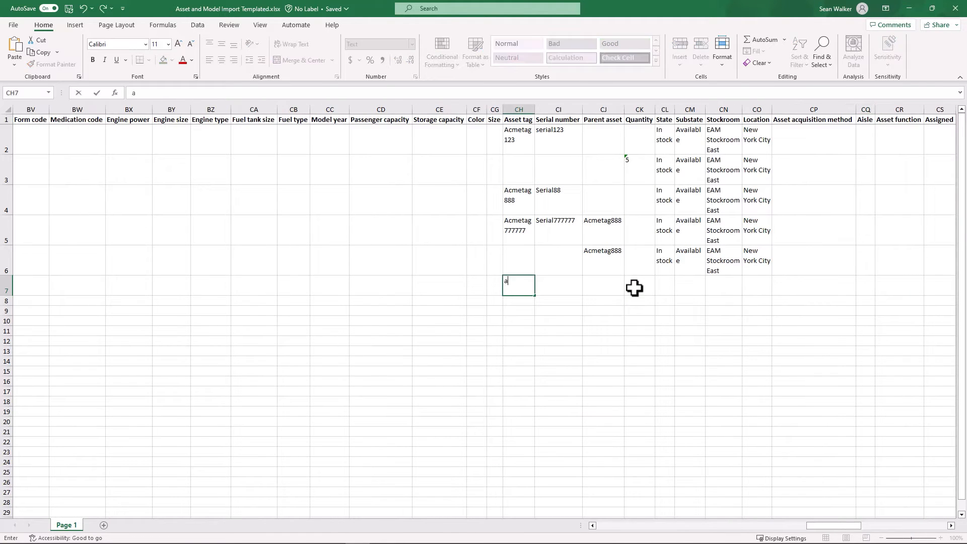
{"action": "type", "text": "cmetag798787"}
{"action": "key", "text": "Tab"}
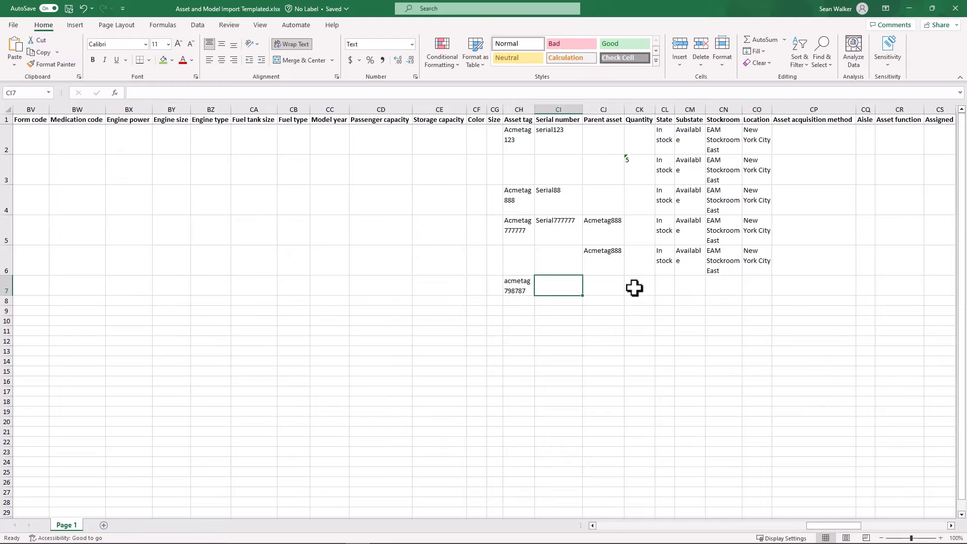
- Enter serial209080 as the serial number of the pre-assembled device in row 7
{"action": "type", "text": "sea"}
{"action": "key", "text": "BackSpace"}
{"action": "type", "text": "ria"}
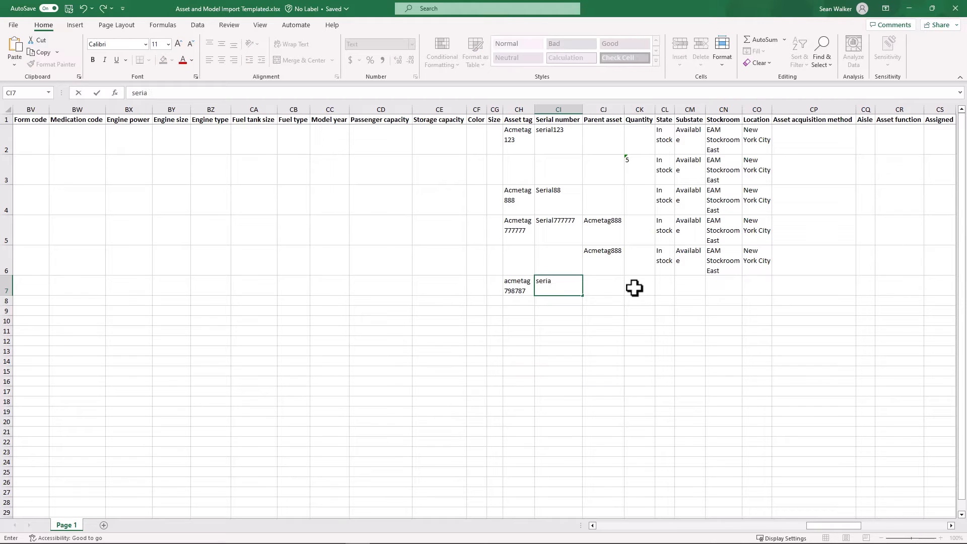
{"action": "type", "text": "l209080"}
{"action": "key", "text": "Tab"}
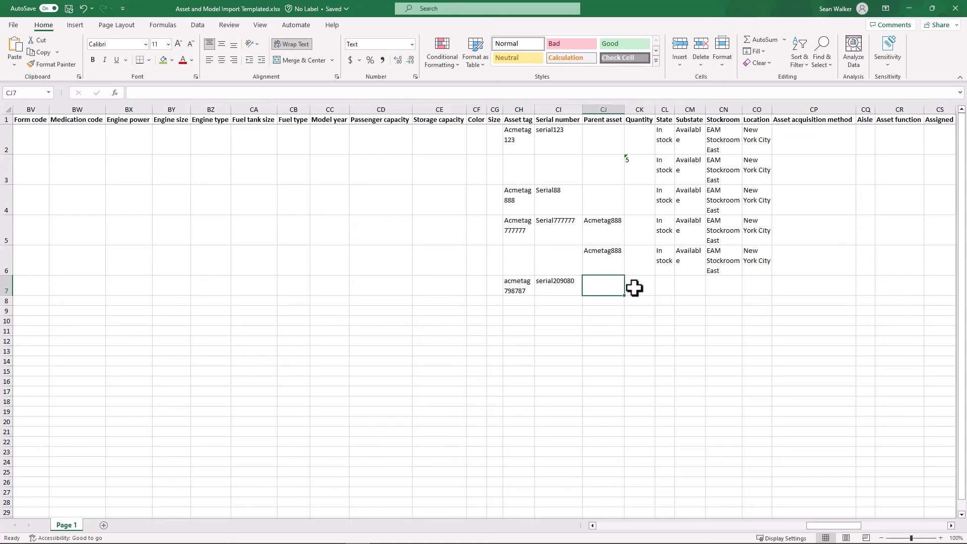
- Copy the State, Substate, Stockroom and Location values from row 6 into row 7
{"action": "key", "text": "Tab"}
{"action": "key", "text": "Tab"}
{"action": "left_click_drag", "start_coordinate": [666, 260], "coordinate": [750, 261]}
{"action": "key", "text": "ctrl+c"}
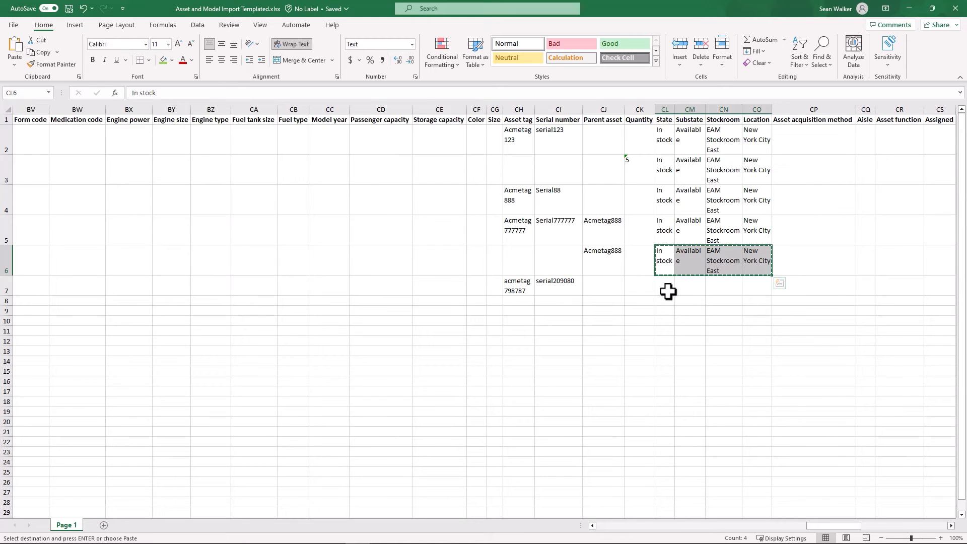
{"action": "left_click", "coordinate": [668, 292]}
{"action": "key", "text": "ctrl+v"}
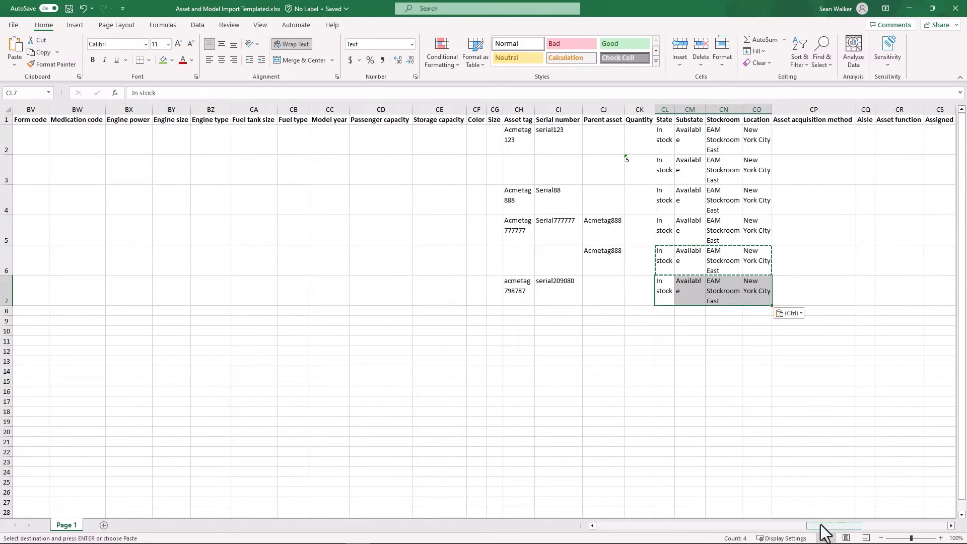
- Set the asset cost in row 7 to 500000 and return to the start of the row
{"action": "left_click_drag", "start_coordinate": [832, 526], "coordinate": [851, 526]}
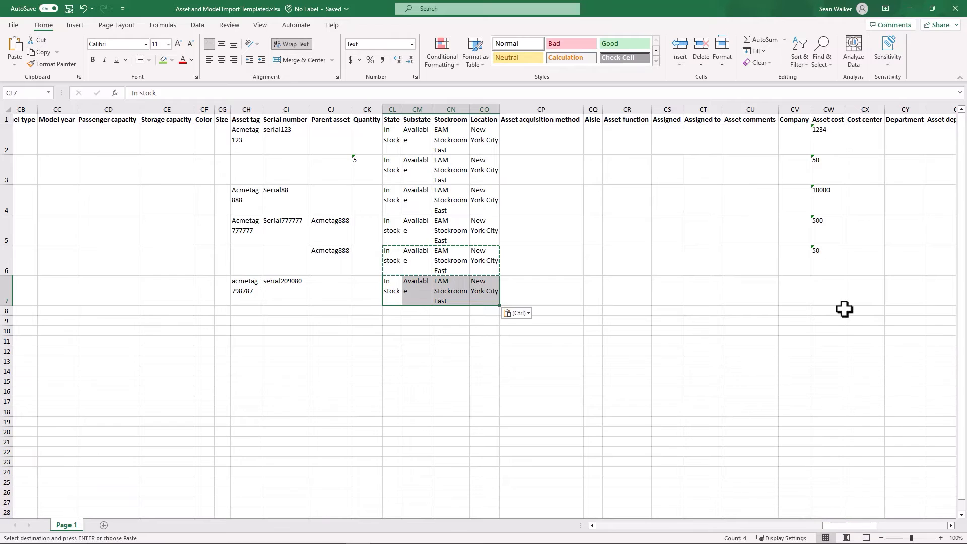
{"action": "left_click", "coordinate": [839, 295]}
{"action": "type", "text": "500000"}
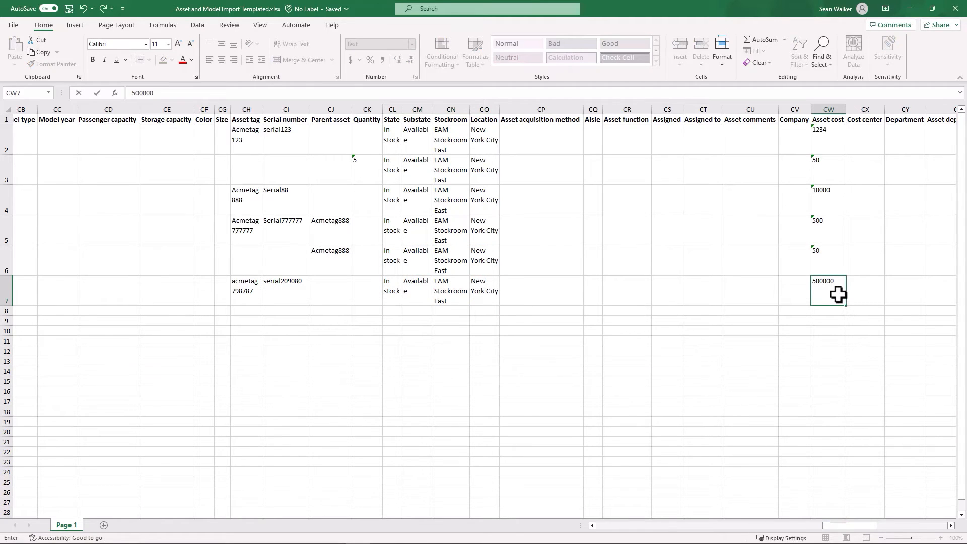
{"action": "key", "text": "Home"}
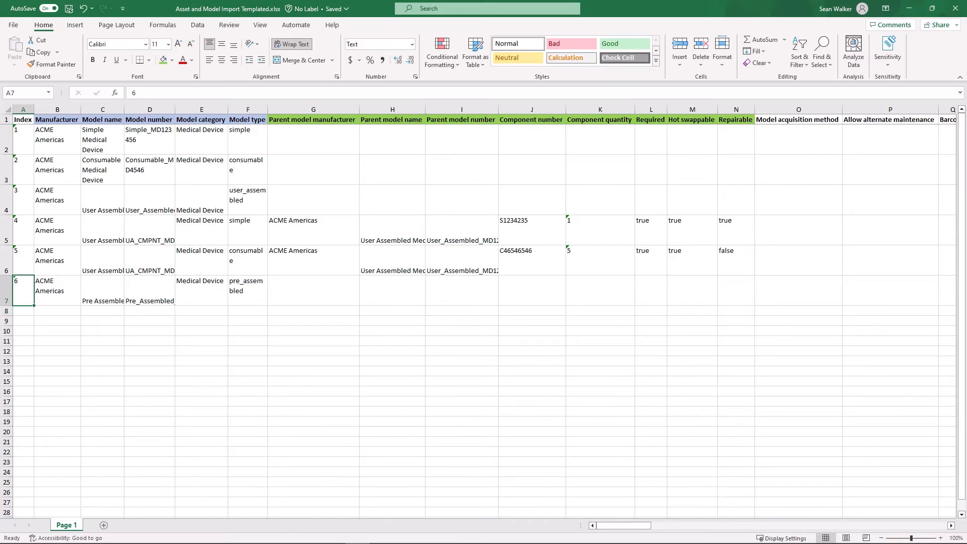
- Start row 8 with index 7, model name Pre Assembled Component Medical Device and manufacturer aCME Americas
{"action": "left_click", "coordinate": [30, 310]}
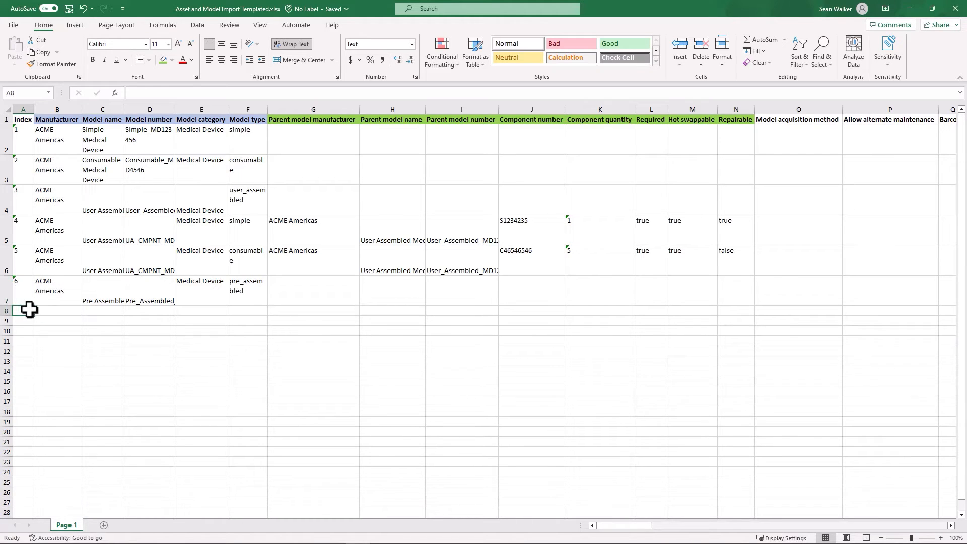
{"action": "type", "text": "7"}
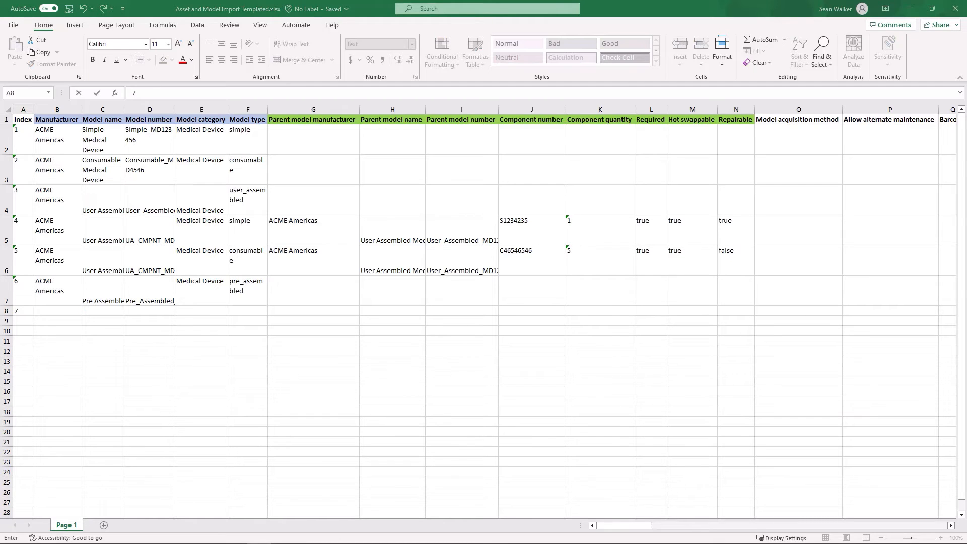
{"action": "left_click", "coordinate": [117, 312]}
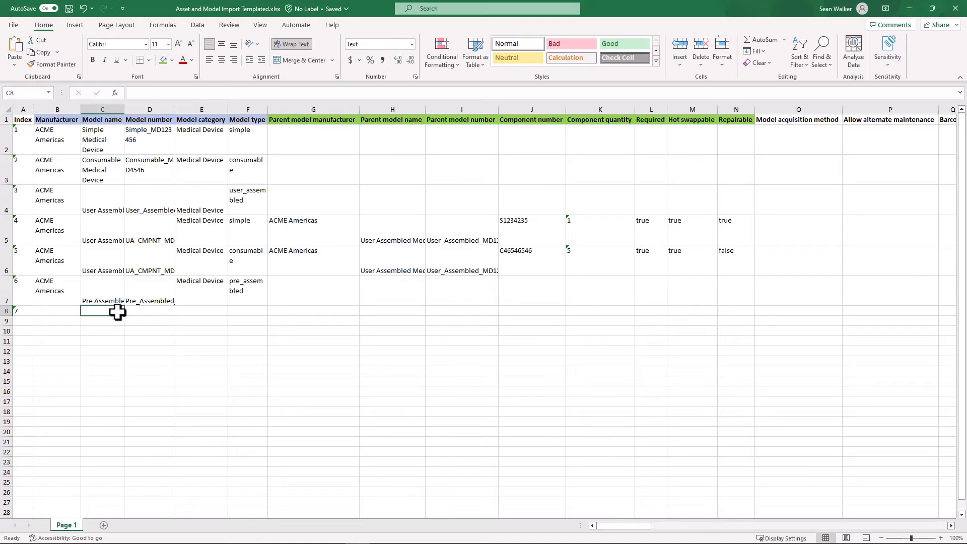
{"action": "key", "text": "ctrl+v"}
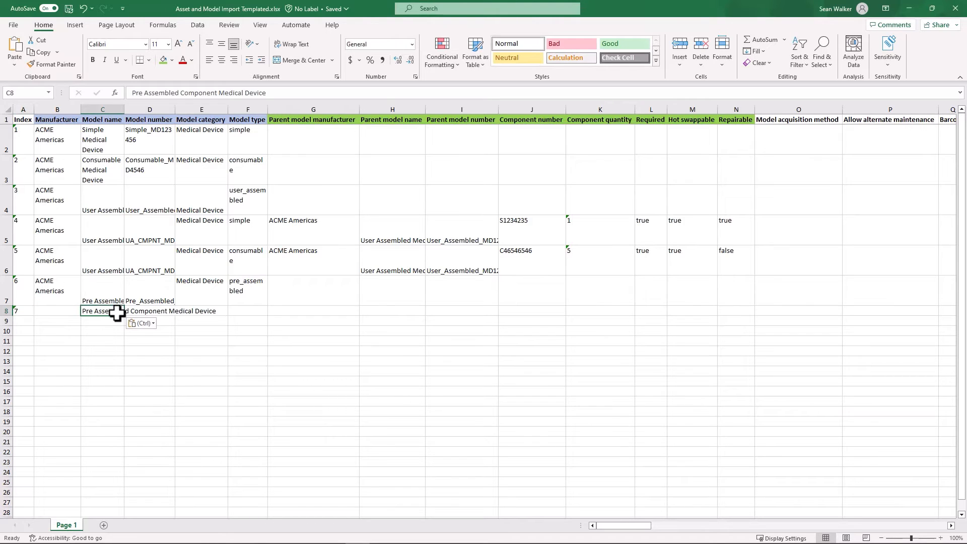
{"action": "left_click", "coordinate": [72, 311]}
{"action": "type", "text": "aCME Americas"}
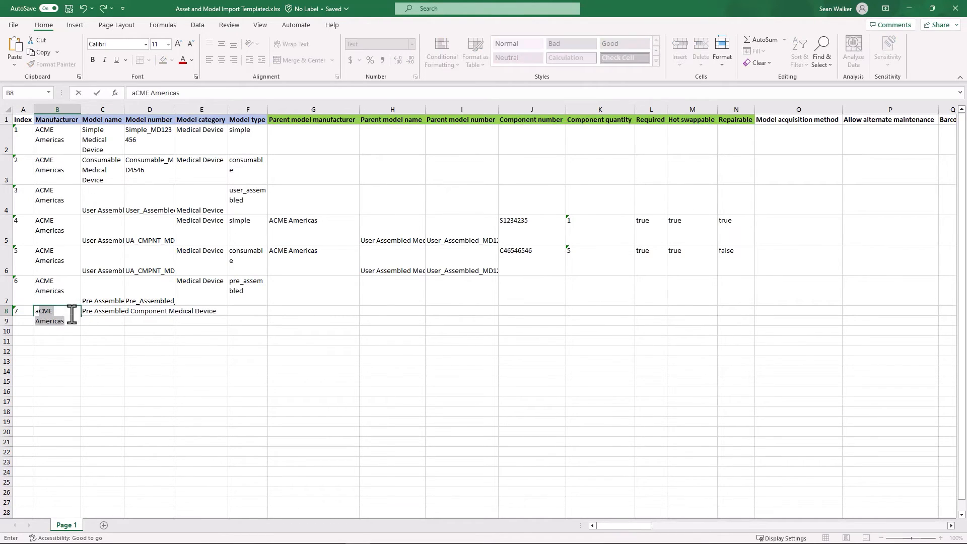
{"action": "left_click", "coordinate": [86, 344]}
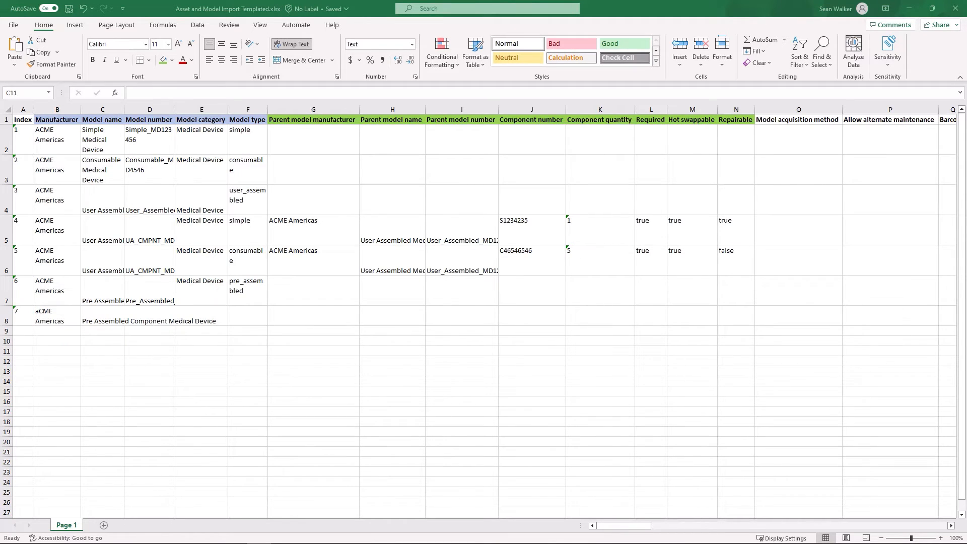
- Fill in row 8's model number PA_CMPNT_MD123456, model category Medical Device and model type simple
{"action": "left_click", "coordinate": [162, 318]}
{"action": "key", "text": "ctrl+v"}
{"action": "left_click", "coordinate": [207, 317]}
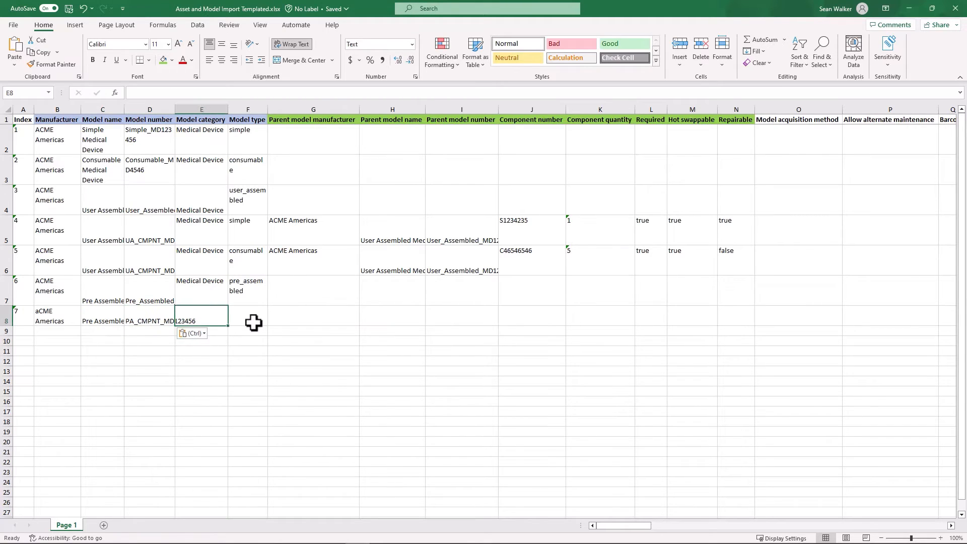
{"action": "type", "text": "Medical Device"}
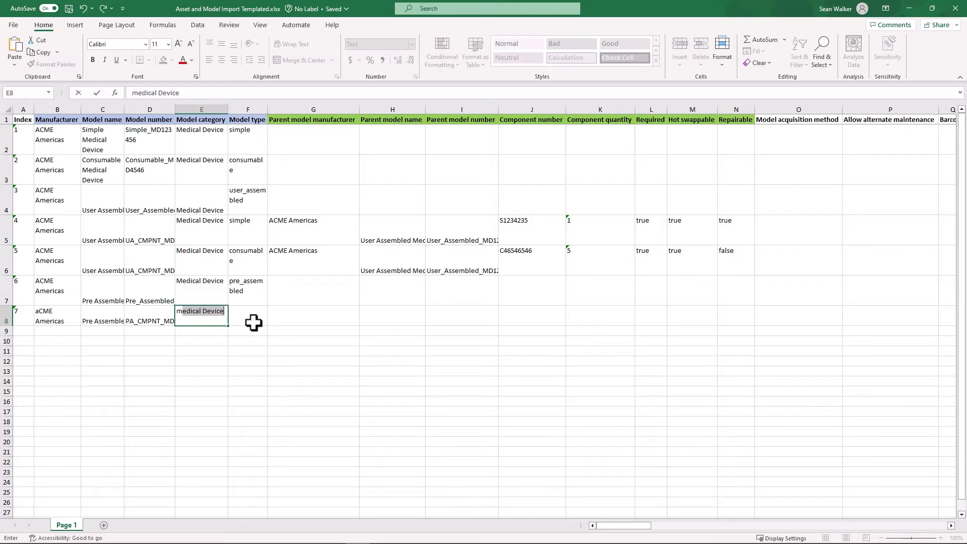
{"action": "left_click", "coordinate": [253, 323]}
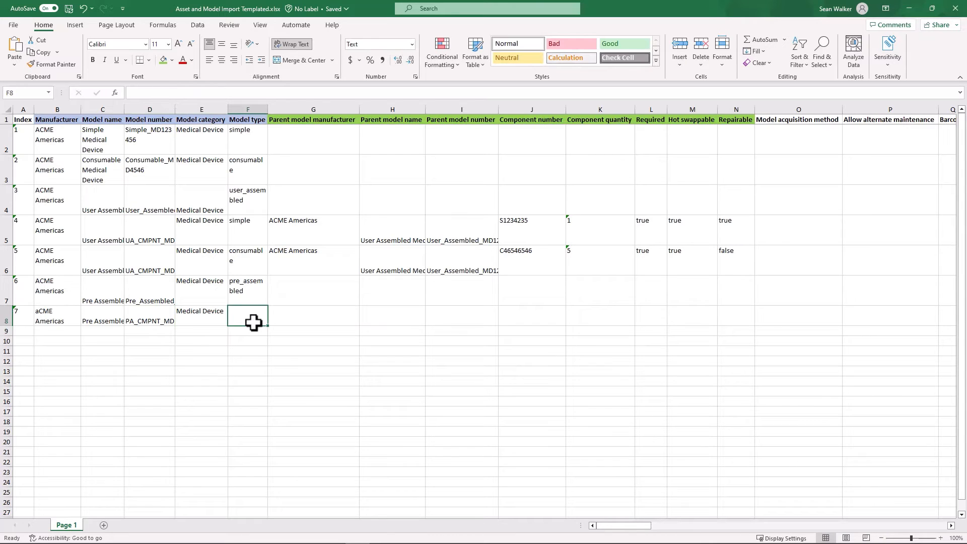
{"action": "type", "text": "simple"}
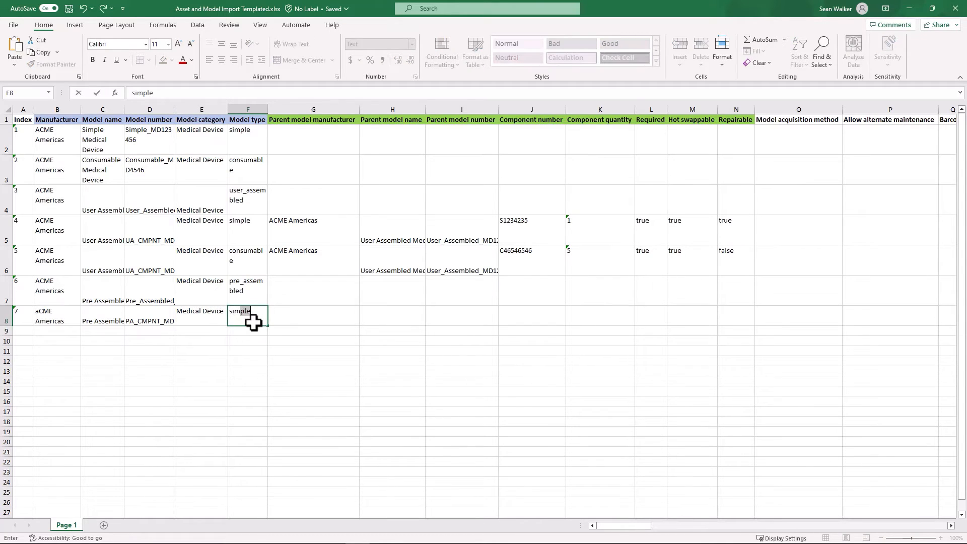
{"action": "key", "text": "Tab"}
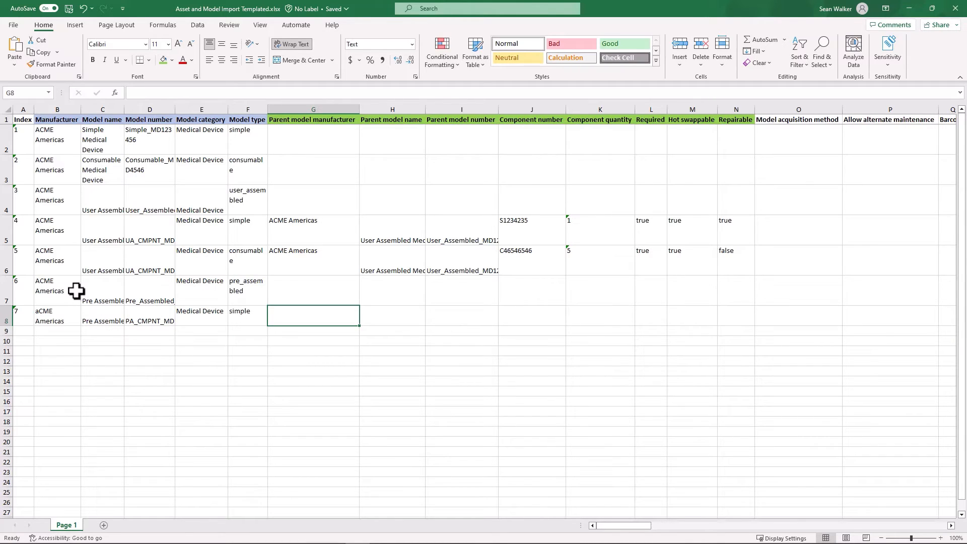
- Copy the manufacturer, model name and model number from row 7 into the parent model columns of row 8
{"action": "left_click_drag", "start_coordinate": [72, 290], "coordinate": [140, 291]}
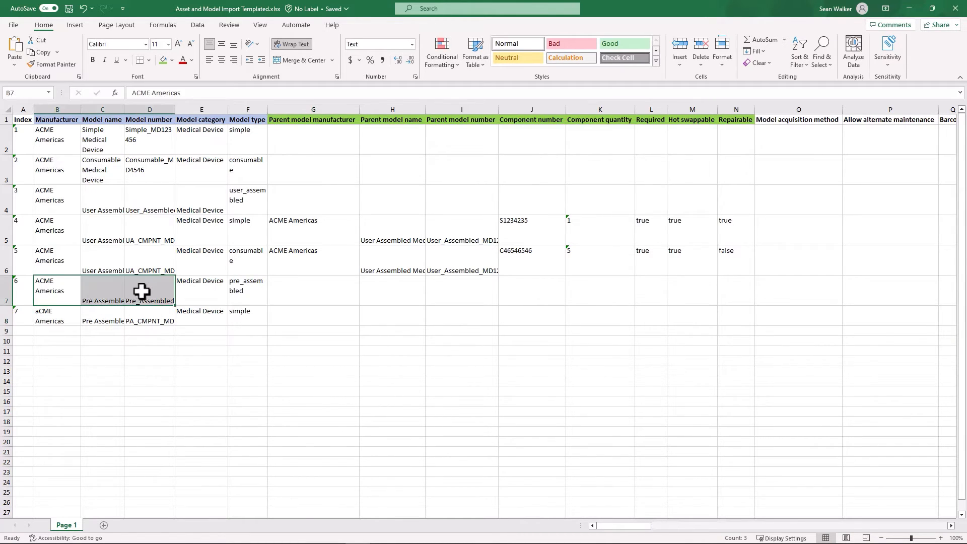
{"action": "key", "text": "ctrl+c"}
{"action": "left_click", "coordinate": [330, 316]}
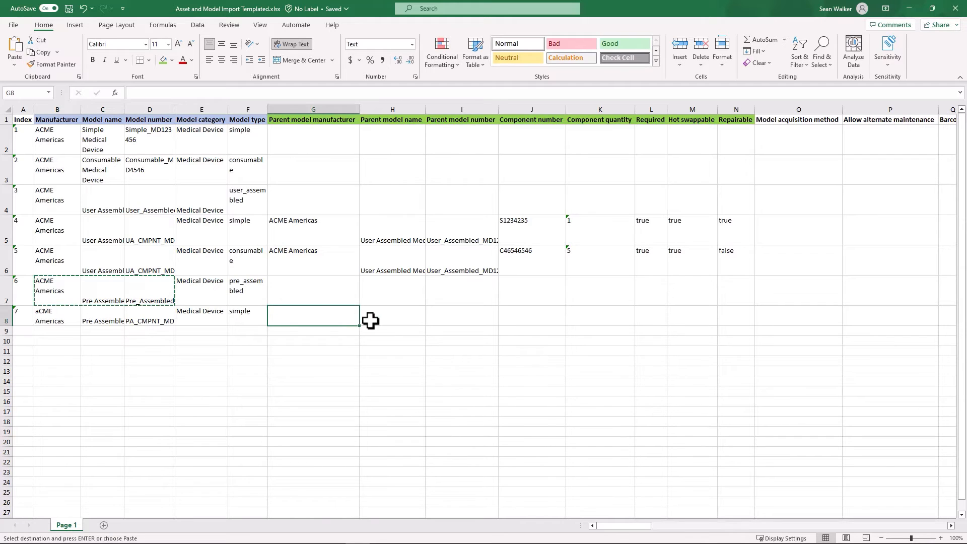
{"action": "key", "text": "ctrl+v"}
- Enter component number S08080 and component quantity 2 for the pre-assembled component in row 8
{"action": "left_click", "coordinate": [554, 315]}
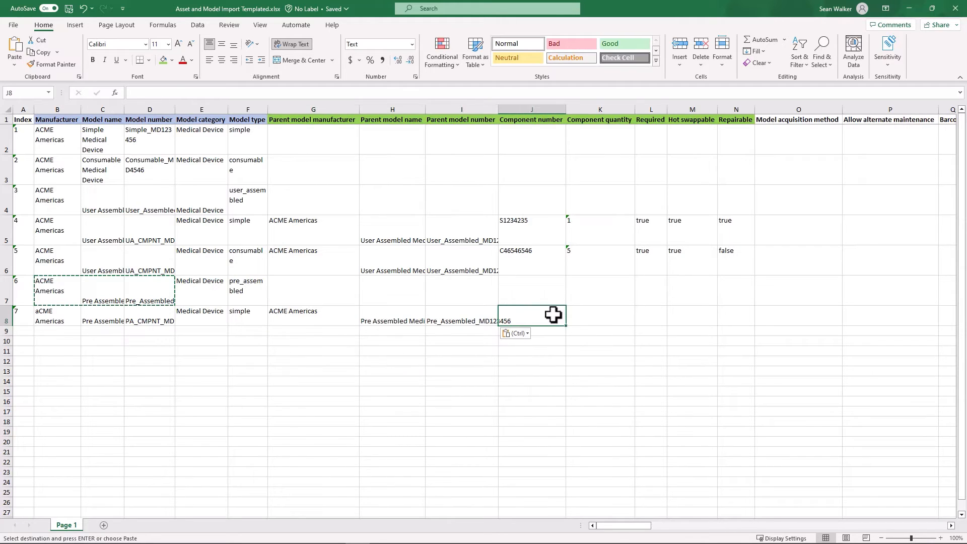
{"action": "type", "text": "S"}
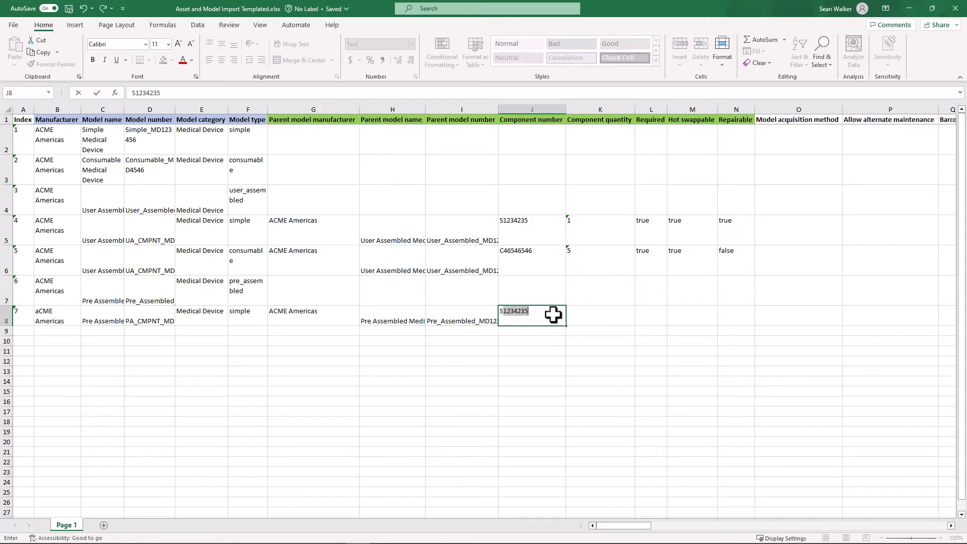
{"action": "type", "text": "08080"}
{"action": "key", "text": "Tab"}
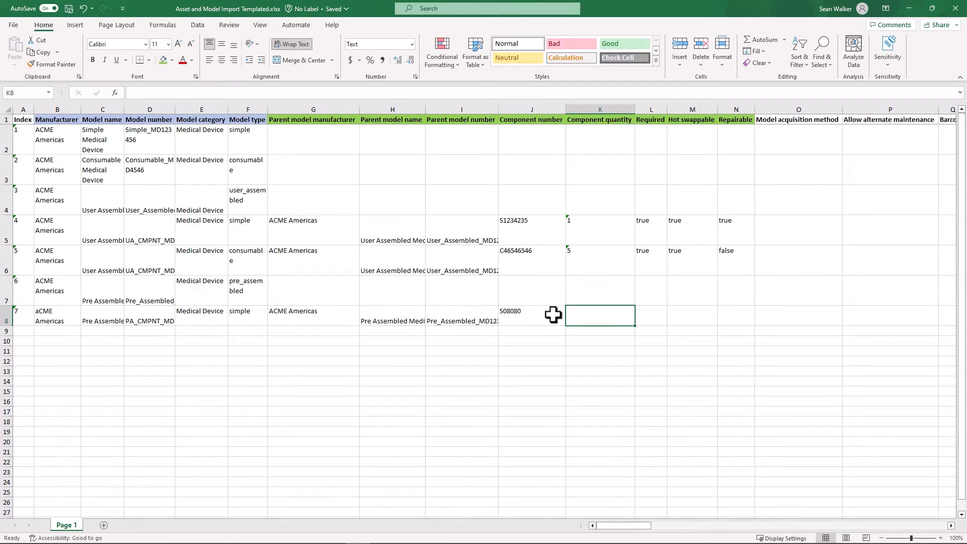
{"action": "type", "text": "2"}
{"action": "key", "text": "Tab"}
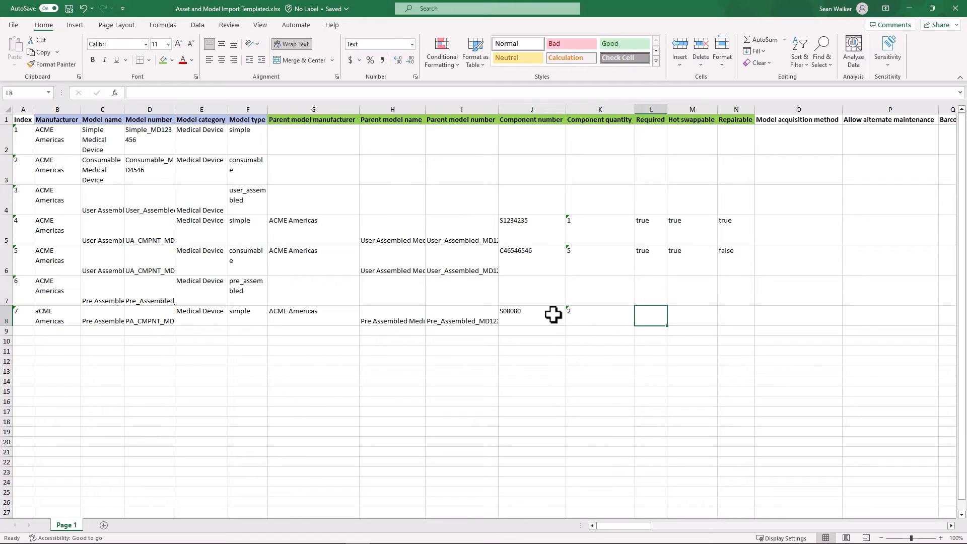
- Set Required, Hot swappable and Repairable to true for the component in row 8
{"action": "type", "text": "true"}
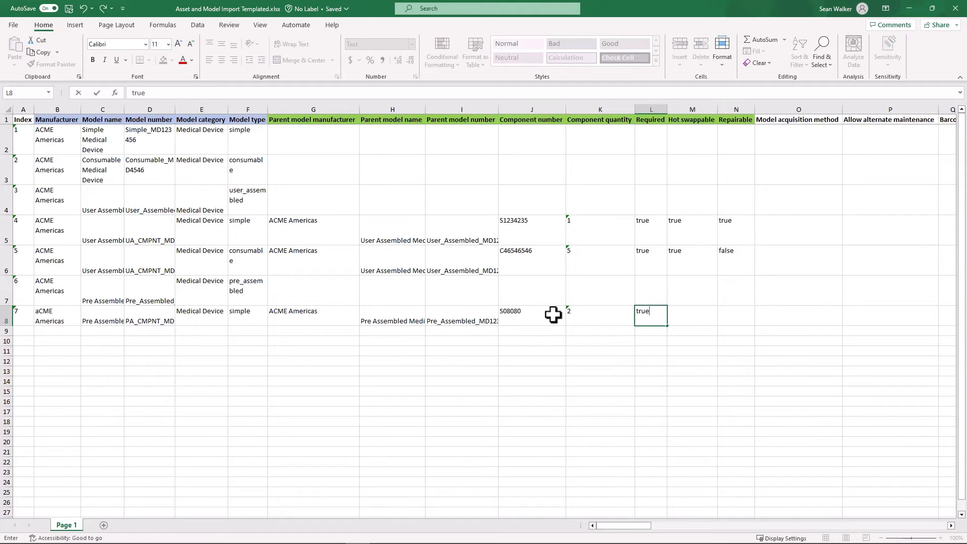
{"action": "key", "text": "Tab"}
{"action": "type", "text": "t"}
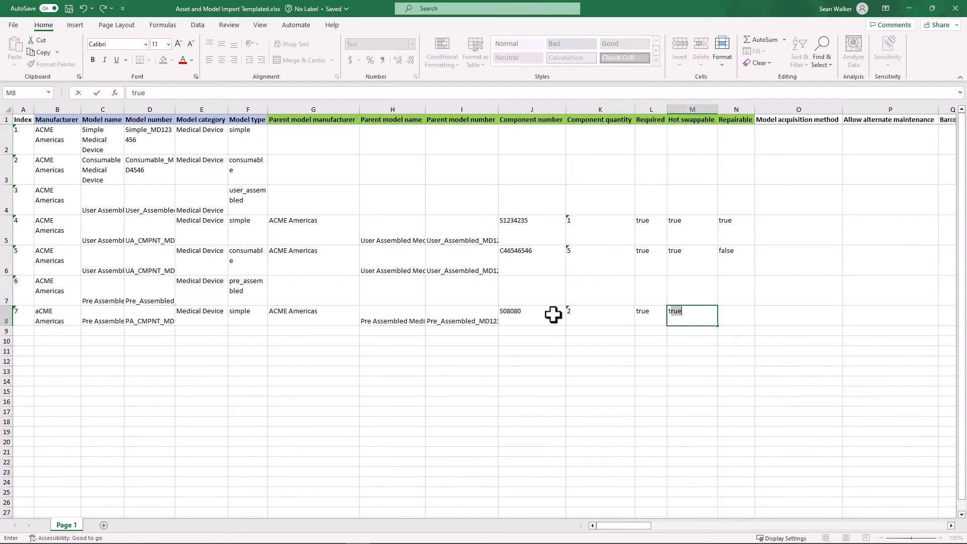
{"action": "type", "text": "rue"}
{"action": "key", "text": "Tab"}
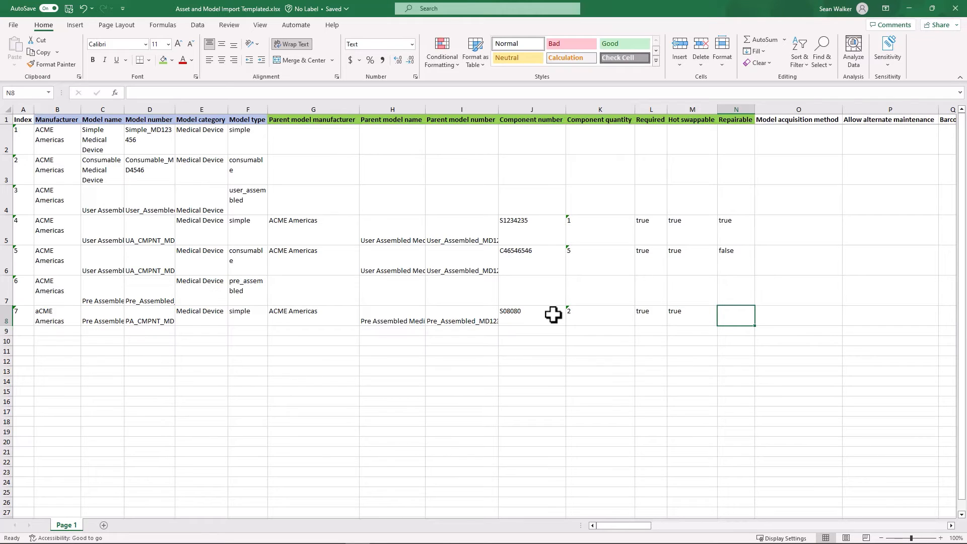
{"action": "type", "text": "true"}
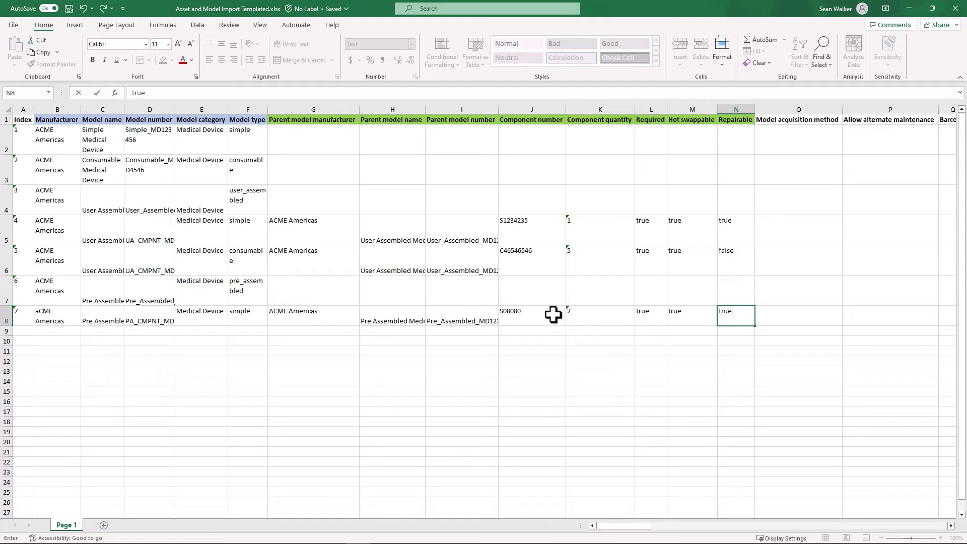
{"action": "left_click", "coordinate": [535, 344]}
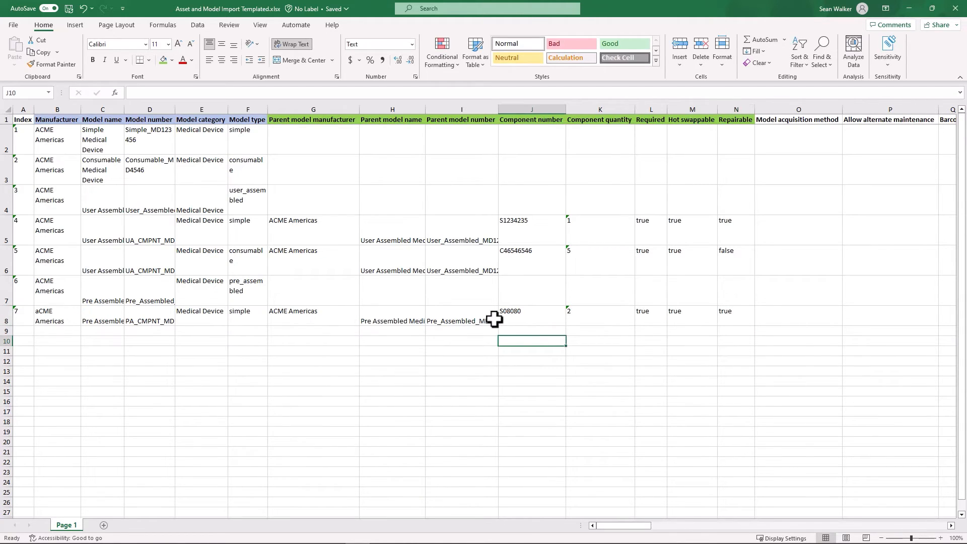
{"action": "left_click", "coordinate": [588, 316]}
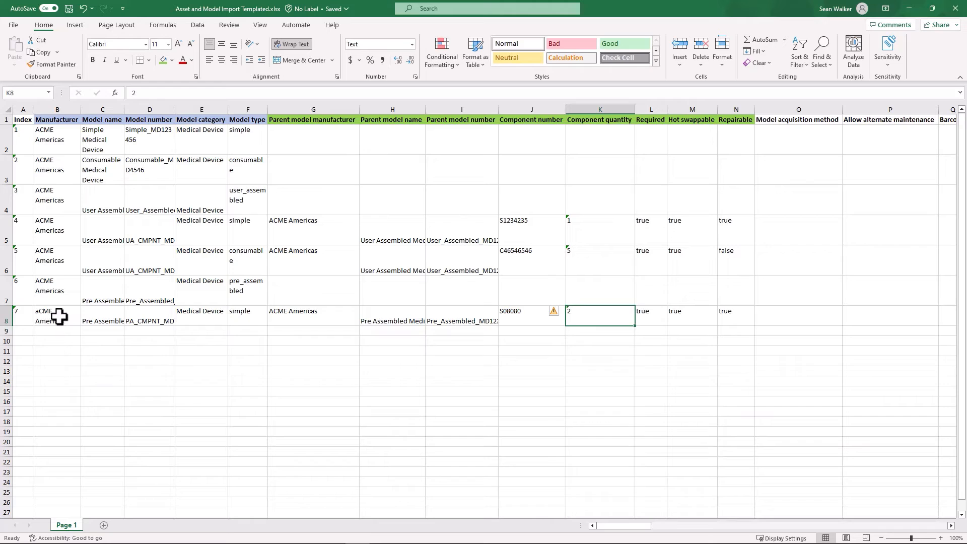
- Copy the manufacturer, model name and model number from row 8 into row 9 and give it index 8
{"action": "left_click", "coordinate": [59, 317]}
{"action": "left_click_drag", "start_coordinate": [59, 317], "coordinate": [135, 318]}
{"action": "key", "text": "ctrl+c"}
{"action": "left_click", "coordinate": [60, 334]}
{"action": "key", "text": "ctrl+v"}
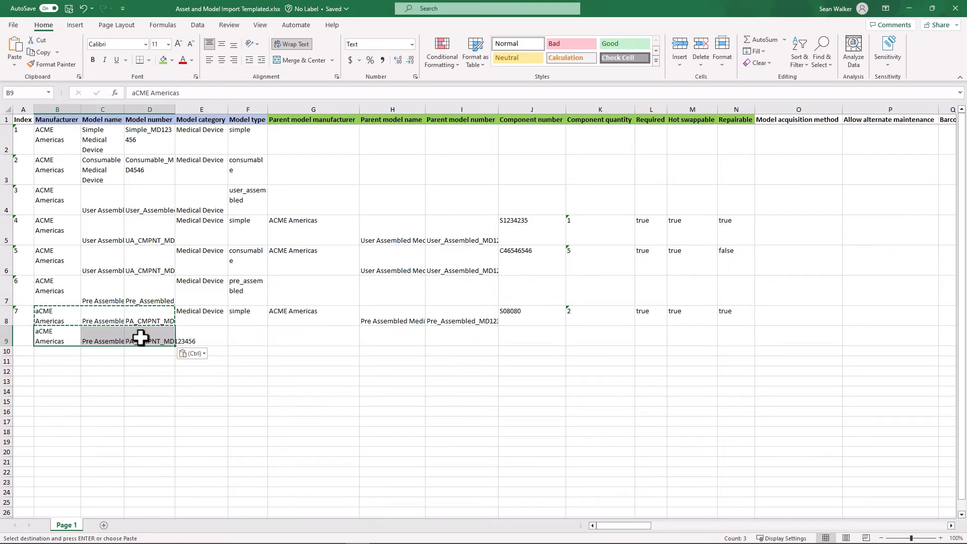
{"action": "left_click", "coordinate": [25, 335]}
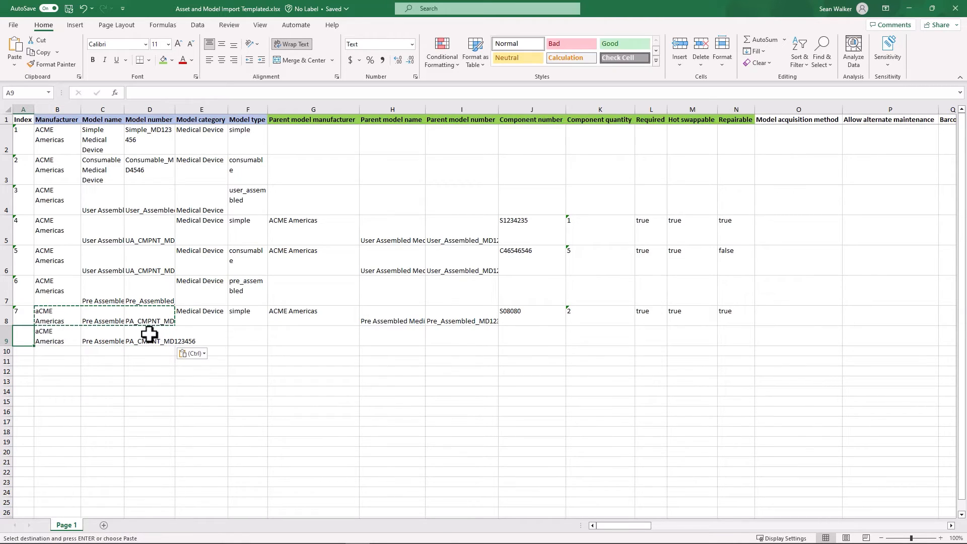
{"action": "type", "text": "8"}
{"action": "left_click", "coordinate": [160, 376]}
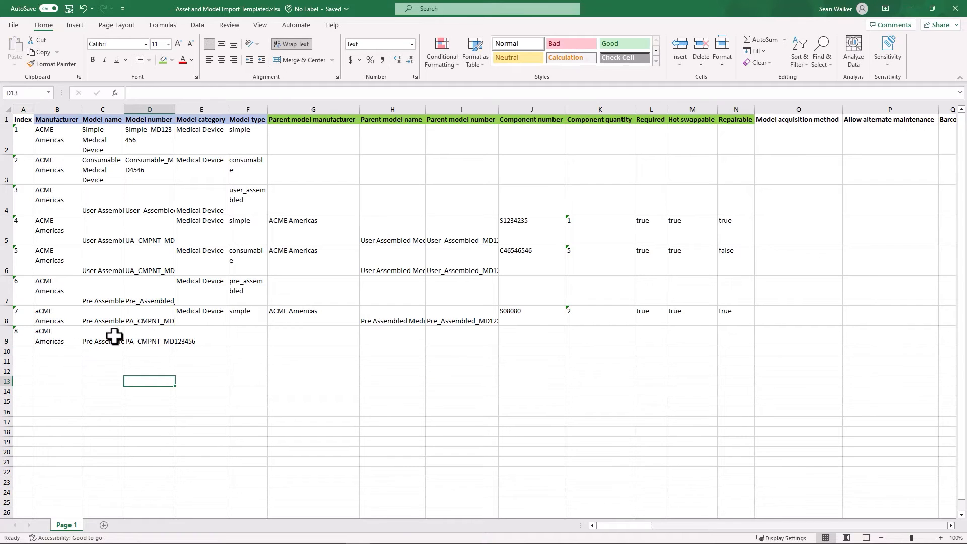
- Compare the model and parent model fields of component row 8 with those of row 9
{"action": "left_click", "coordinate": [226, 344]}
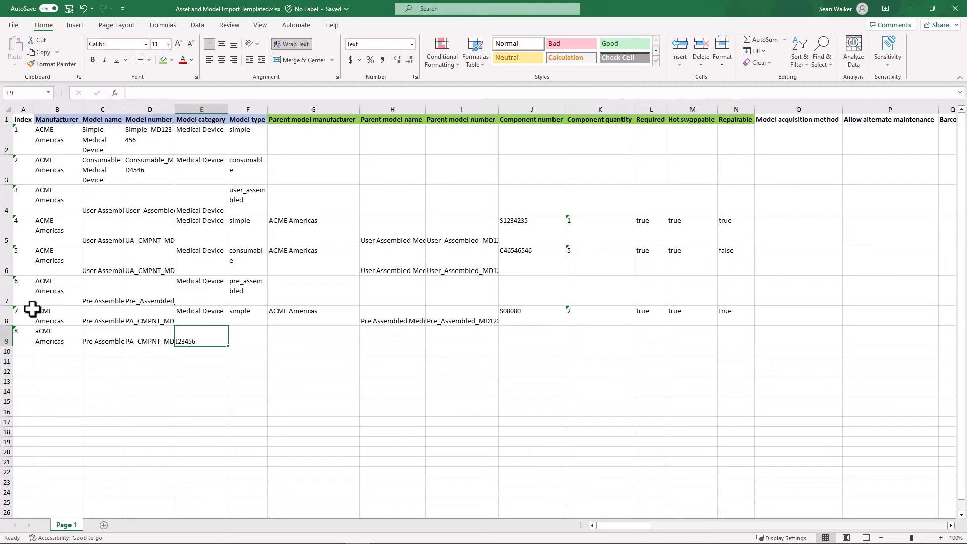
{"action": "left_click", "coordinate": [8, 316]}
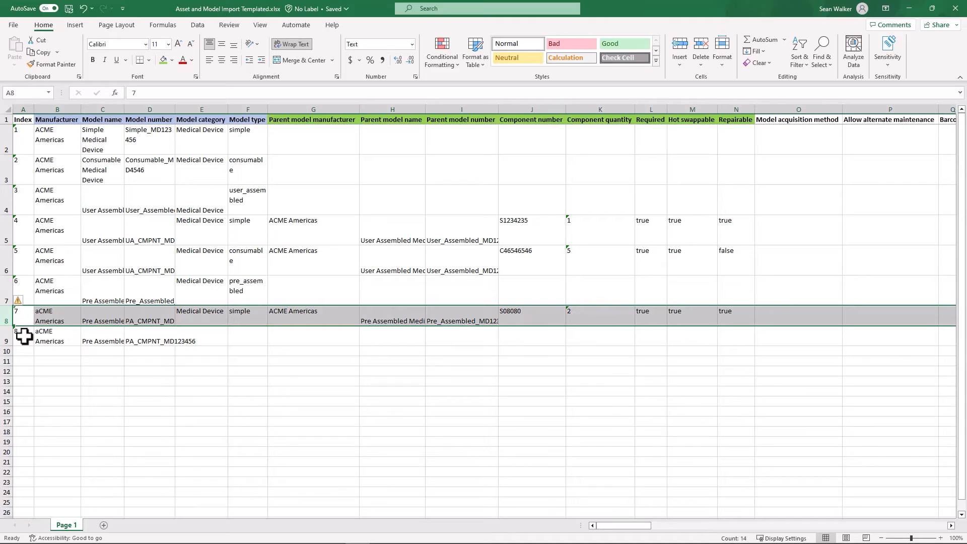
{"action": "left_click", "coordinate": [8, 336]}
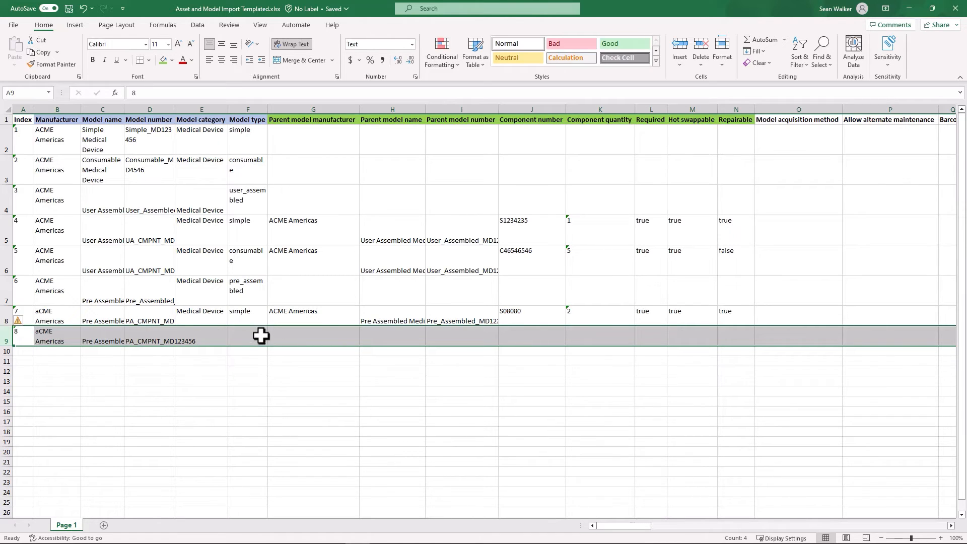
{"action": "left_click_drag", "start_coordinate": [328, 317], "coordinate": [438, 318]}
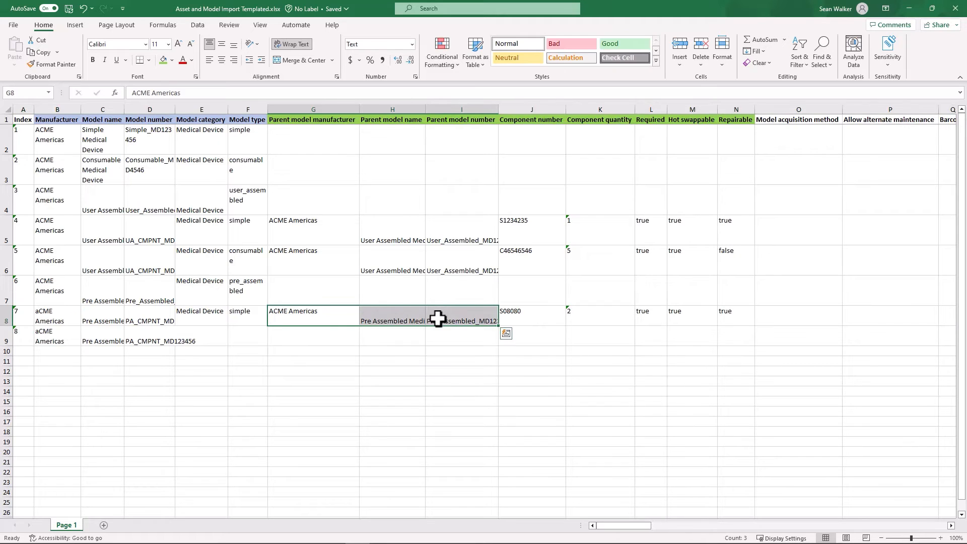
{"action": "left_click", "coordinate": [405, 352]}
{"action": "left_click_drag", "start_coordinate": [282, 339], "coordinate": [450, 336]}
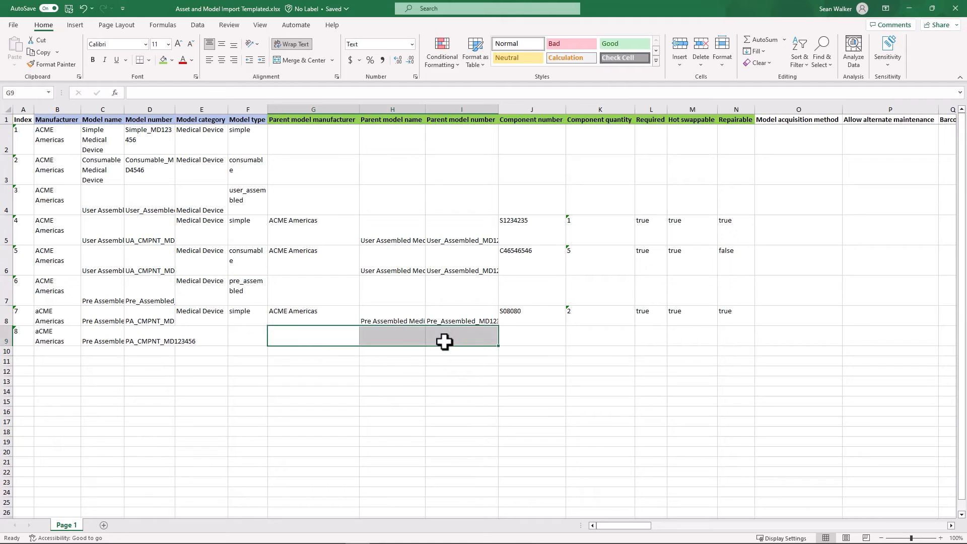
{"action": "left_click_drag", "start_coordinate": [51, 320], "coordinate": [446, 318]}
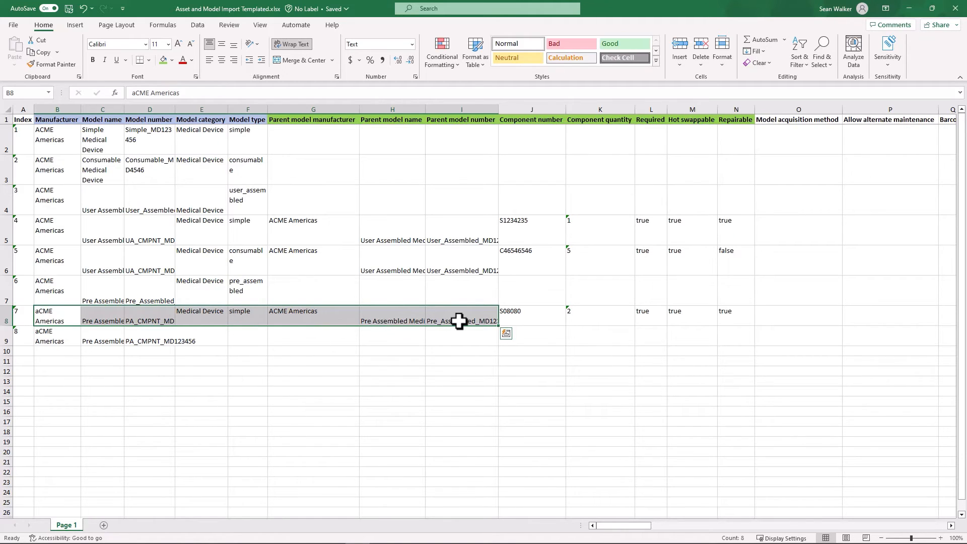
{"action": "left_click", "coordinate": [454, 337]}
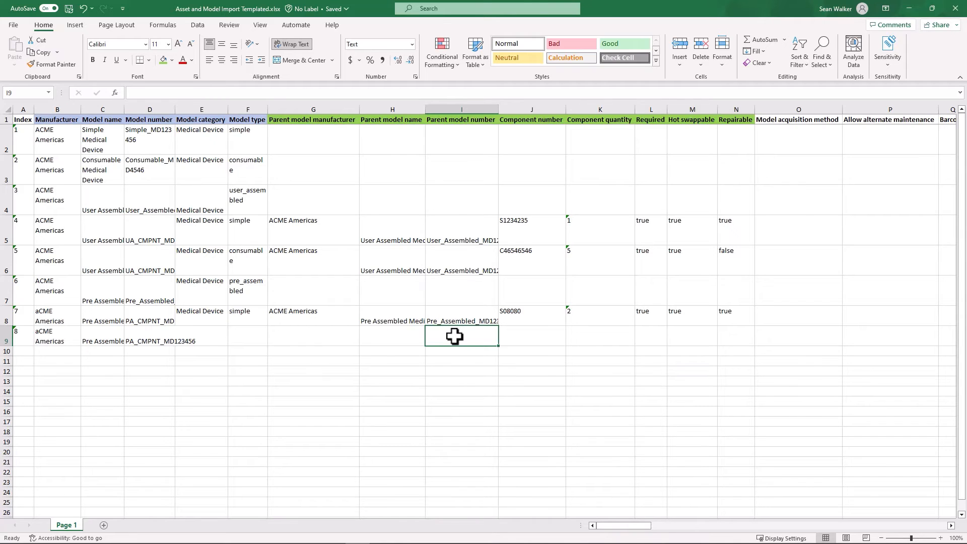
- Enter asset tag acmetag70987 and serial number serial77077 for the component in row 8
{"action": "key", "text": "Right"}
{"action": "key", "text": "Right"}
{"action": "key", "text": "Right"}
{"action": "key", "text": "Right"}
{"action": "key", "text": "Right"}
{"action": "key", "text": "Right"}
{"action": "key", "text": "Right"}
{"action": "key", "text": "Up"}
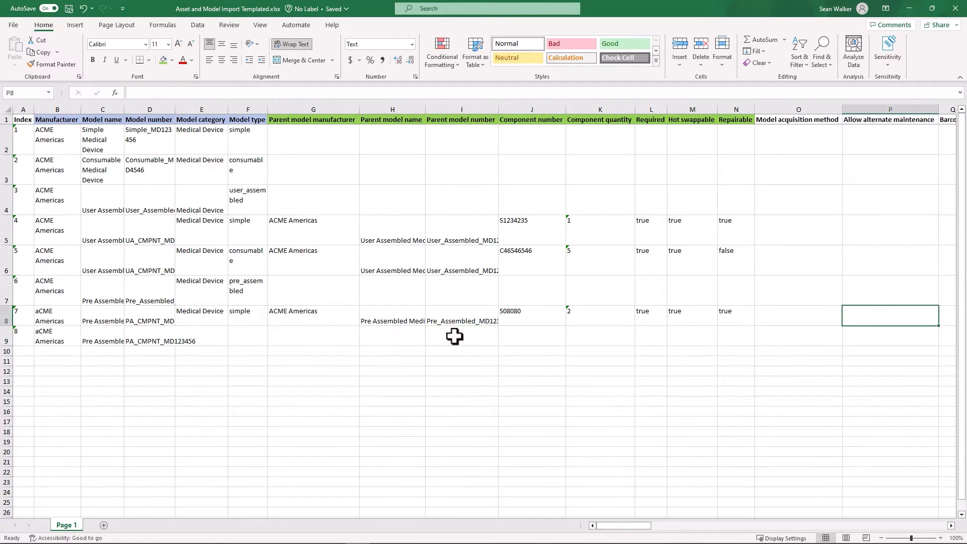
{"action": "key", "text": "Right"}
{"action": "key", "text": "Right"}
{"action": "key", "text": "Right"}
{"action": "key", "text": "Right"}
{"action": "key", "text": "Right"}
{"action": "key", "text": "Right"}
{"action": "key", "text": "Right"}
{"action": "key", "text": "Right"}
{"action": "key", "text": "Right"}
{"action": "key", "text": "Right"}
{"action": "key", "text": "Right"}
{"action": "key", "text": "Right"}
{"action": "key", "text": "Right"}
{"action": "key", "text": "Right"}
{"action": "key", "text": "Right"}
{"action": "key", "text": "Right"}
{"action": "key", "text": "Right"}
{"action": "key", "text": "Right"}
{"action": "key", "text": "Right"}
{"action": "key", "text": "Right"}
{"action": "key", "text": "Right"}
{"action": "key", "text": "Right"}
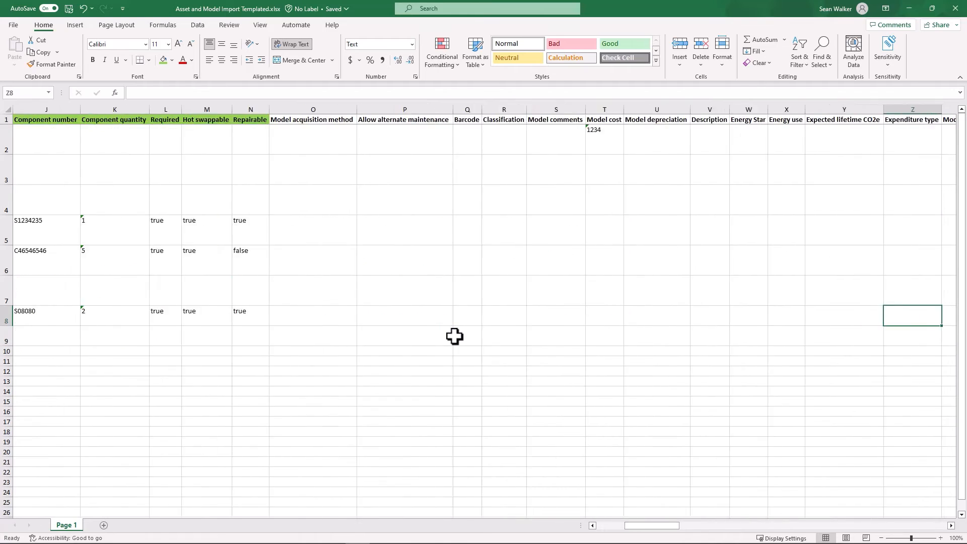
{"action": "key", "text": "Right"}
{"action": "key", "text": "Right"}
{"action": "key", "text": "Right"}
{"action": "key", "text": "Right"}
{"action": "key", "text": "Right"}
{"action": "key", "text": "Right"}
{"action": "key", "text": "Right"}
{"action": "key", "text": "Right"}
{"action": "key", "text": "Right"}
{"action": "key", "text": "Right"}
{"action": "key", "text": "Right"}
{"action": "key", "text": "Right"}
{"action": "key", "text": "Right"}
{"action": "key", "text": "Right"}
{"action": "key", "text": "Right"}
{"action": "key", "text": "Right"}
{"action": "key", "text": "Right"}
{"action": "key", "text": "Right"}
{"action": "key", "text": "Right"}
{"action": "key", "text": "Right"}
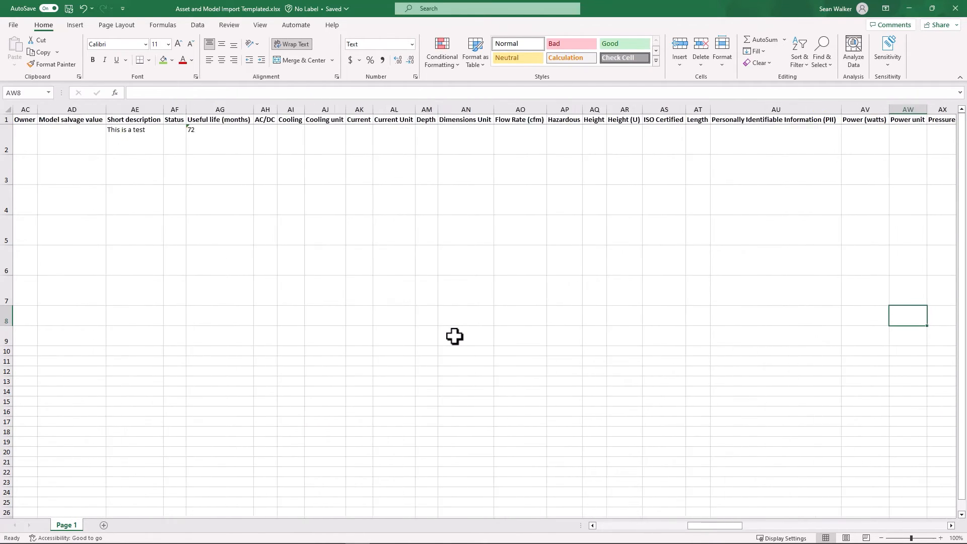
{"action": "key", "text": "Right"}
{"action": "key", "text": "Right"}
{"action": "key", "text": "Right"}
{"action": "key", "text": "Right"}
{"action": "key", "text": "Right"}
{"action": "key", "text": "Right"}
{"action": "key", "text": "Right"}
{"action": "key", "text": "Right"}
{"action": "key", "text": "Right"}
{"action": "key", "text": "Right"}
{"action": "key", "text": "Right"}
{"action": "key", "text": "Right"}
{"action": "key", "text": "Right"}
{"action": "key", "text": "Right"}
{"action": "key", "text": "Right"}
{"action": "key", "text": "Right"}
{"action": "key", "text": "Right"}
{"action": "key", "text": "Right"}
{"action": "key", "text": "Right"}
{"action": "key", "text": "Right"}
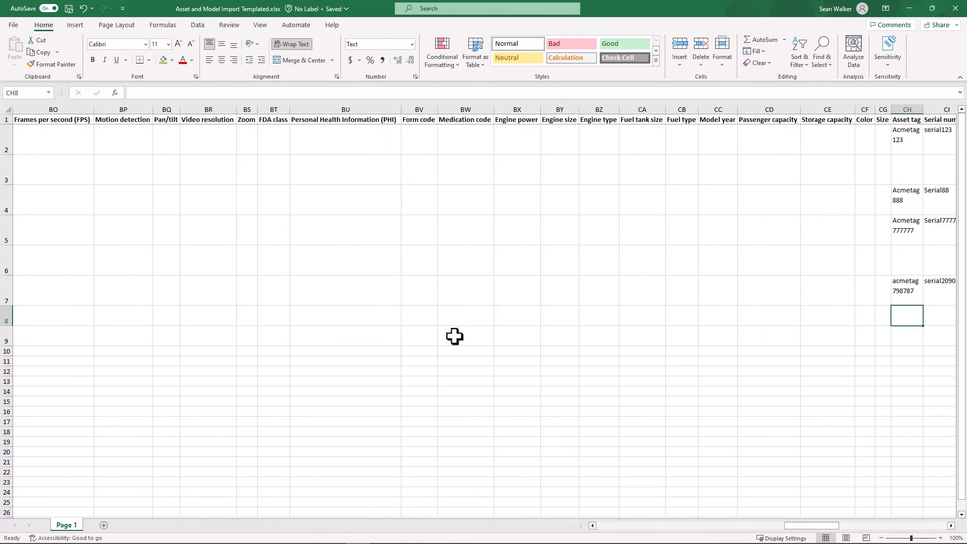
{"action": "left_click", "coordinate": [689, 317]}
{"action": "type", "text": "act"}
{"action": "key", "text": "BackSpace"}
{"action": "type", "text": "metag70987"}
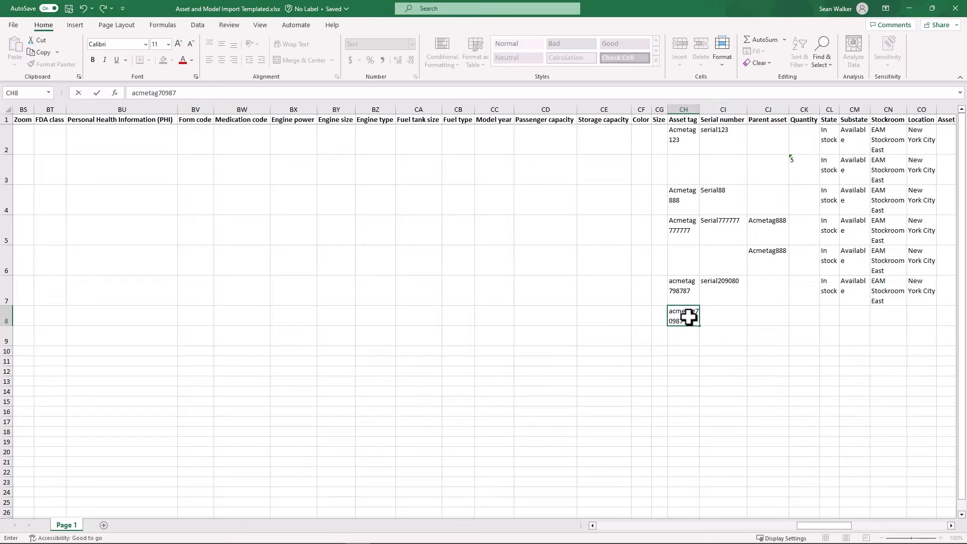
{"action": "key", "text": "Tab"}
{"action": "type", "text": "seai"}
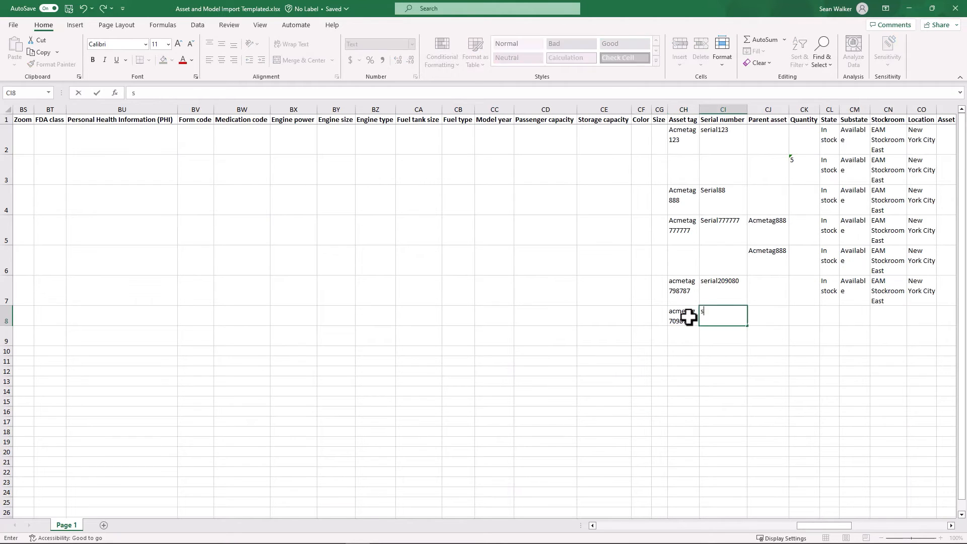
{"action": "key", "text": "BackSpace"}
{"action": "key", "text": "BackSpace"}
{"action": "type", "text": "rial77077"}
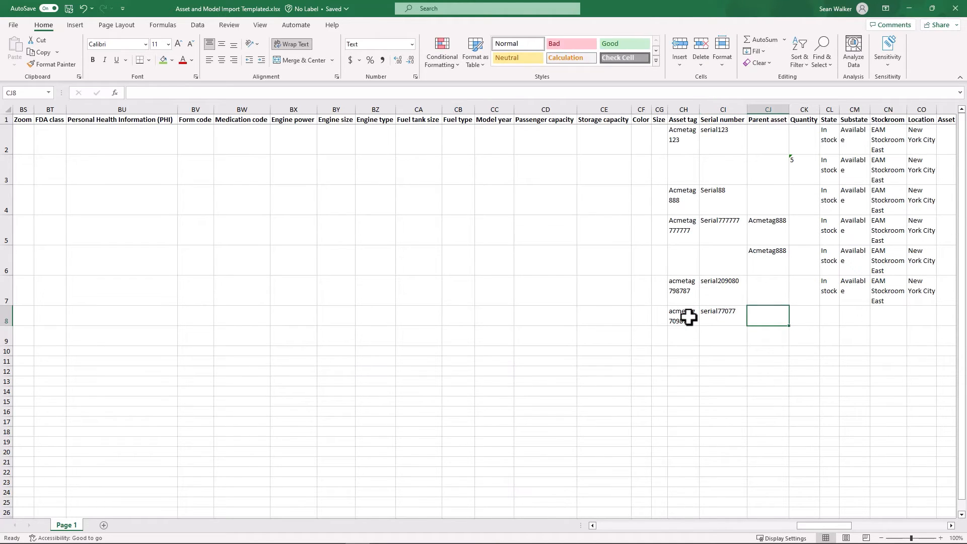
- Copy the asset tag of the pre-assembled device in row 7 into the parent asset of row 8
{"action": "left_click", "coordinate": [683, 284]}
{"action": "key", "text": "ctrl+c"}
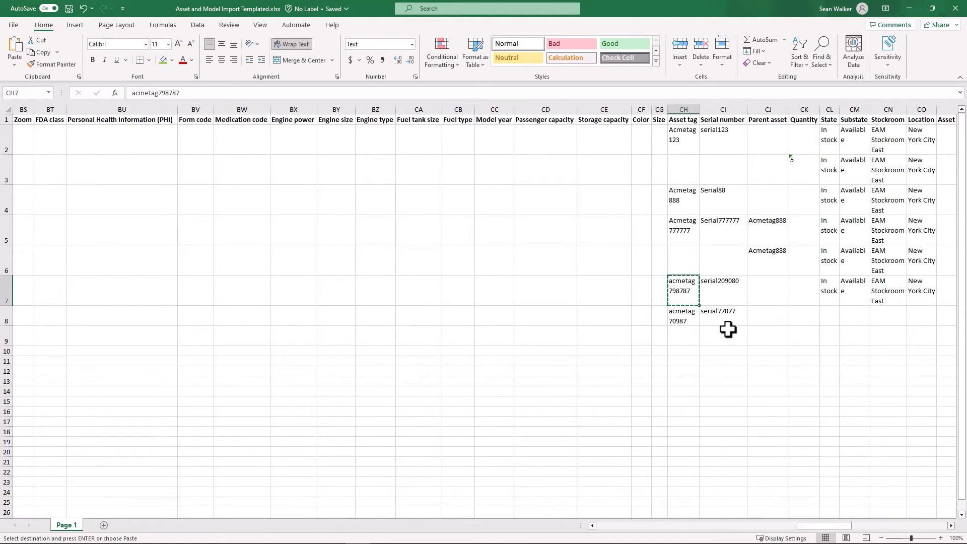
{"action": "left_click", "coordinate": [775, 322]}
{"action": "key", "text": "ctrl+v"}
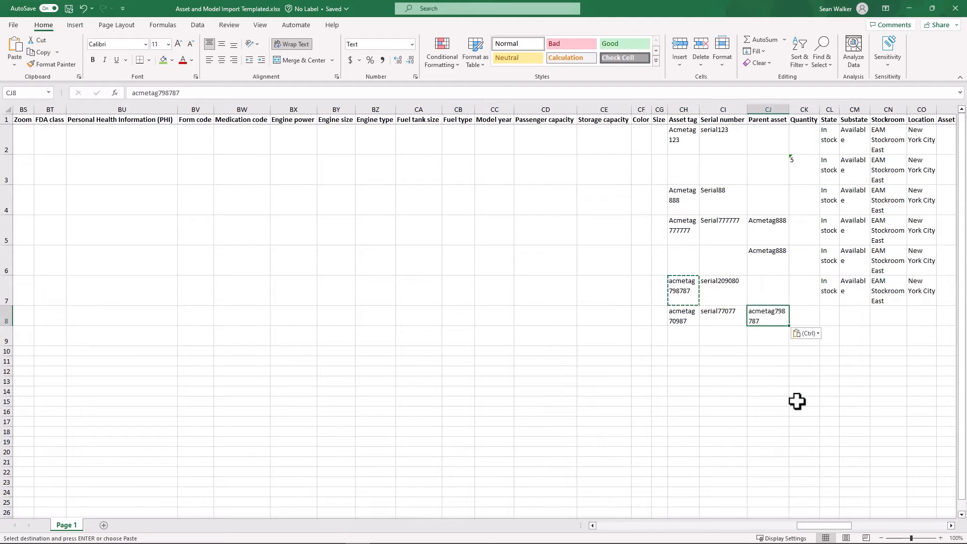
- Copy the state, substate, stockroom and location from row 7 into row 8
{"action": "left_click_drag", "start_coordinate": [831, 288], "coordinate": [916, 287]}
{"action": "key", "text": "ctrl+c"}
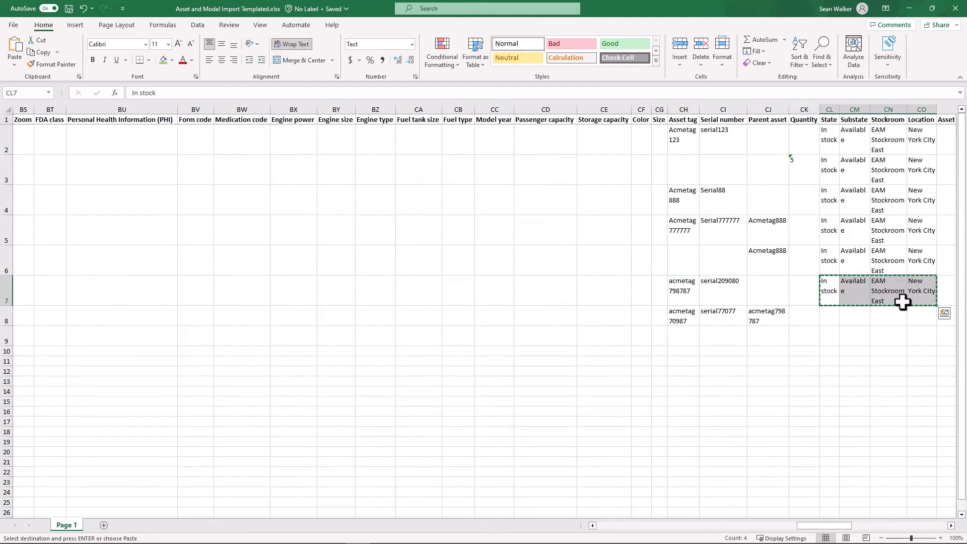
{"action": "left_click", "coordinate": [837, 321]}
{"action": "key", "text": "ctrl+v"}
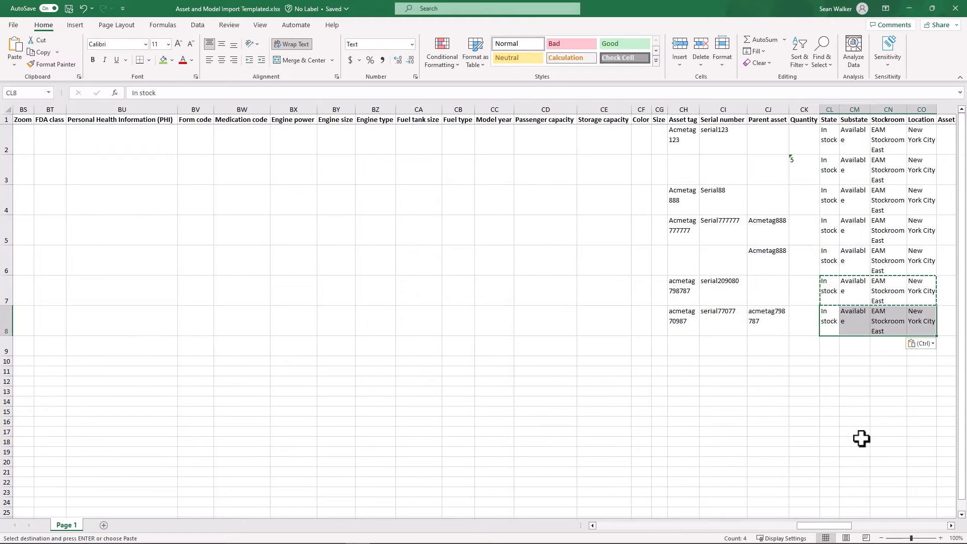
- Set the asset cost of the component in row 8 to 1000
{"action": "mouse_move", "coordinate": [832, 527]}
{"action": "left_mouse_down"}
{"action": "mouse_move", "coordinate": [857, 527]}
{"action": "mouse_move", "coordinate": [854, 506]}
{"action": "left_mouse_up"}
{"action": "left_click", "coordinate": [769, 292]}
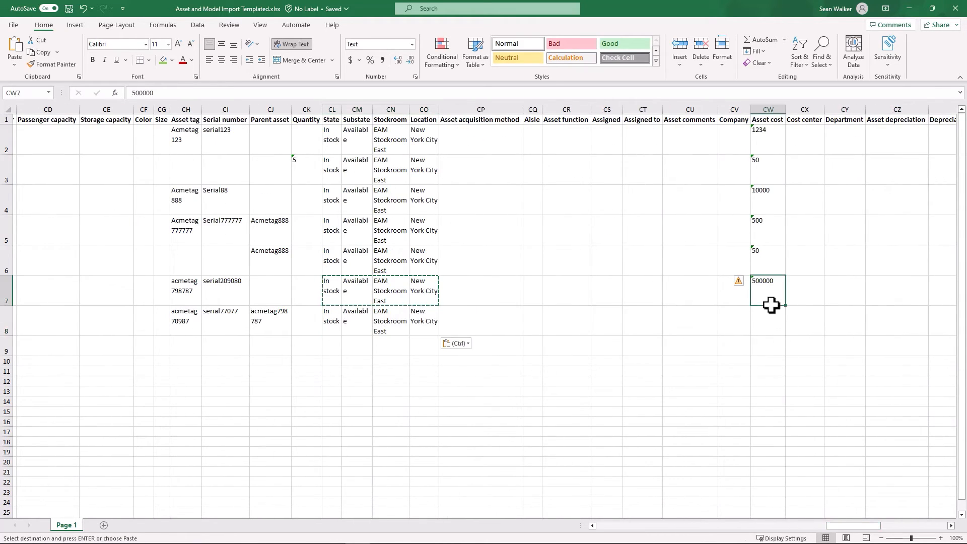
{"action": "left_click", "coordinate": [773, 321]}
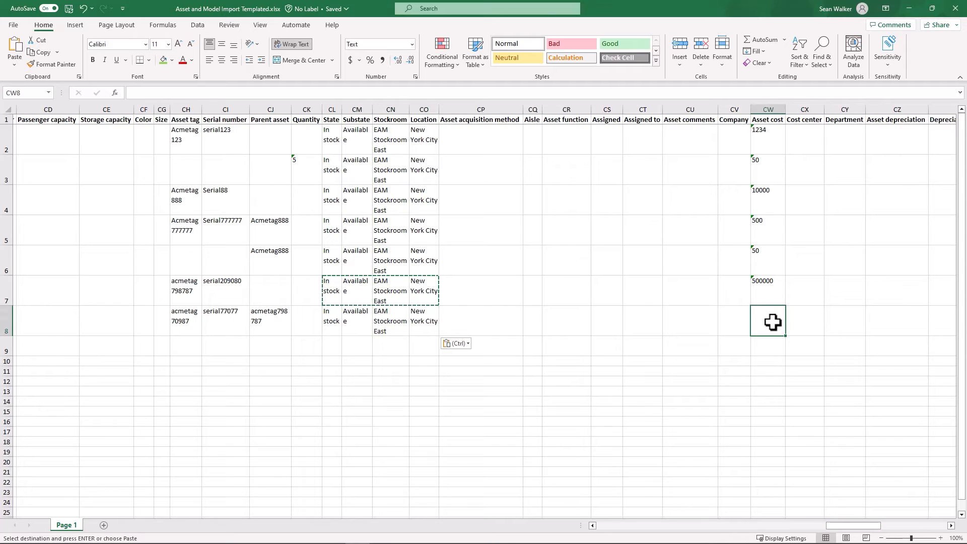
{"action": "type", "text": "1000"}
{"action": "key", "text": "Return"}
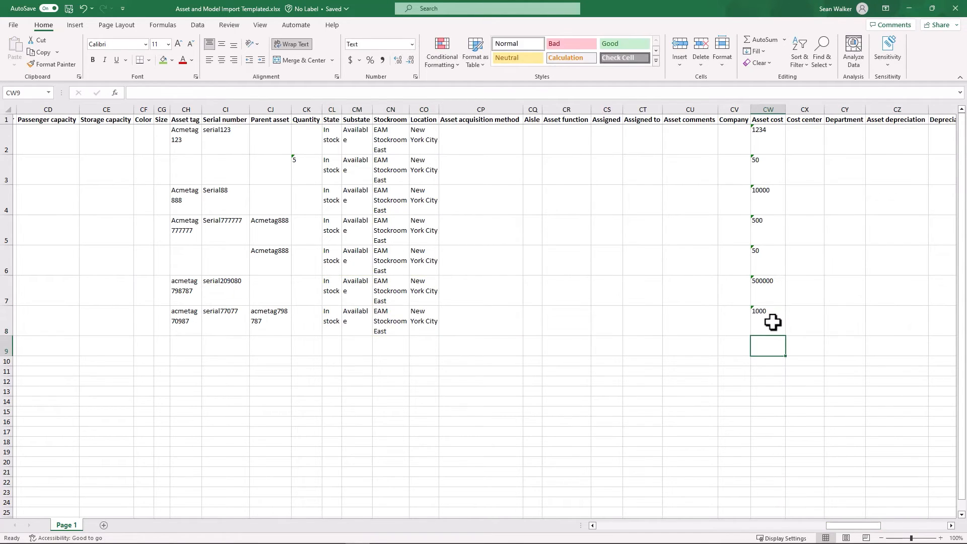
- Enter asset tag acmetag87897097 and serial number serial8970897 for the component in row 9
{"action": "left_click", "coordinate": [187, 341]}
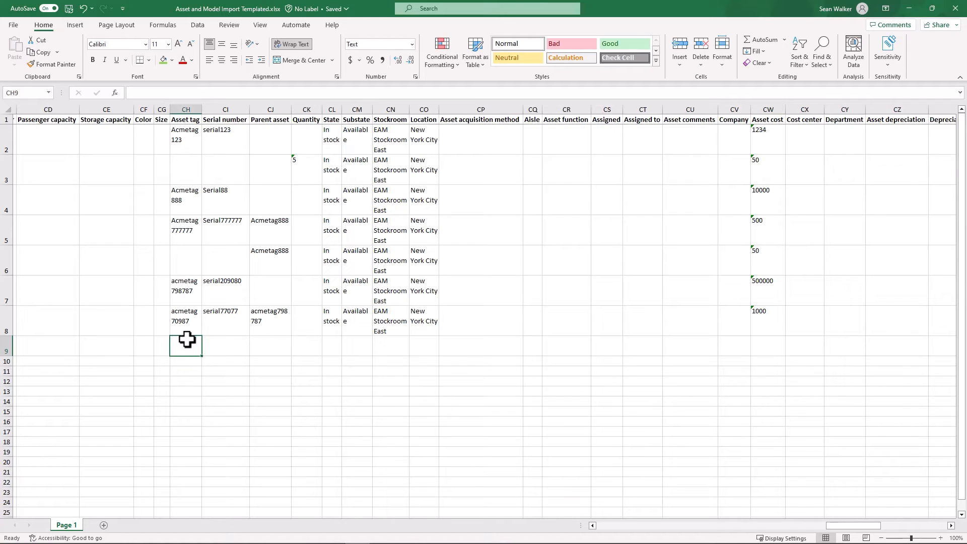
{"action": "type", "text": "ac"}
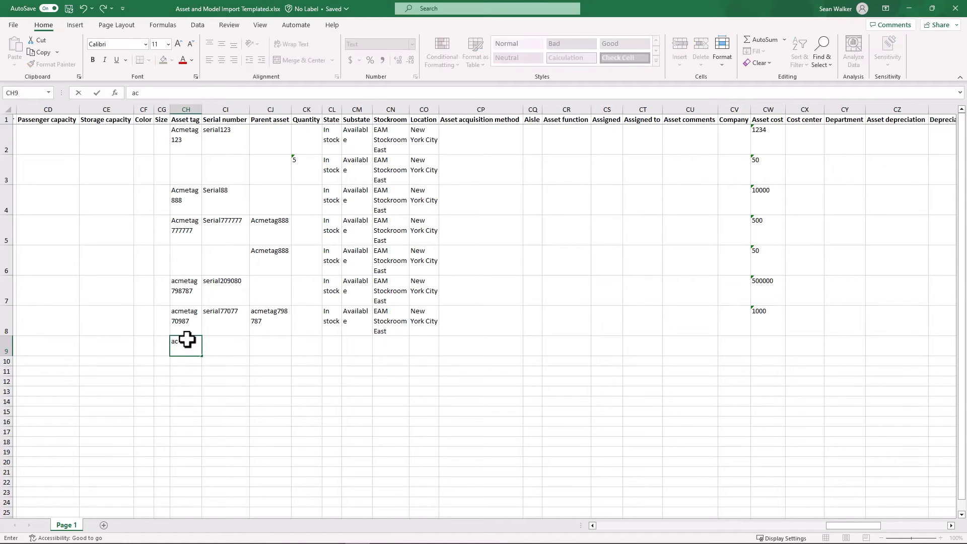
{"action": "type", "text": "metag87897097"}
{"action": "key", "text": "Tab"}
{"action": "type", "text": "s"}
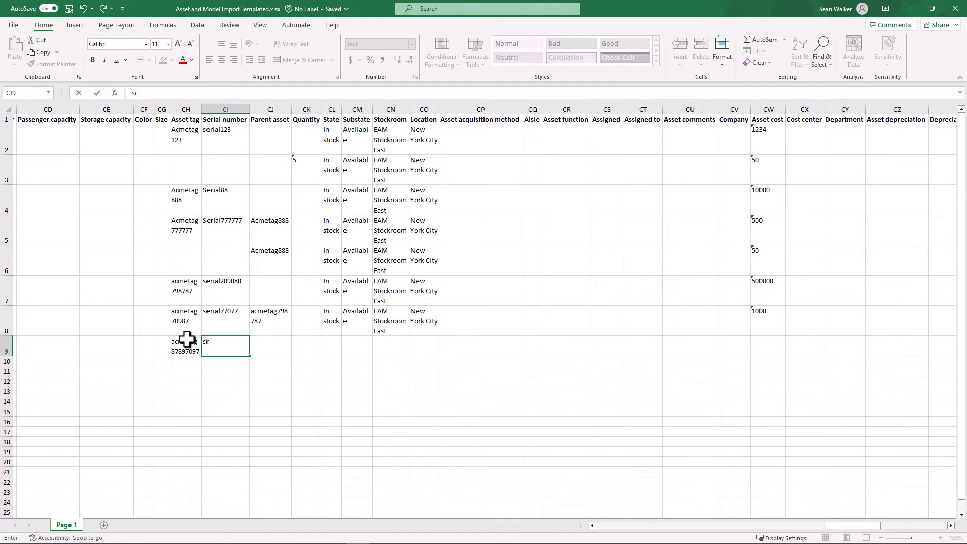
{"action": "type", "text": "erial8970897"}
{"action": "key", "text": "Tab"}
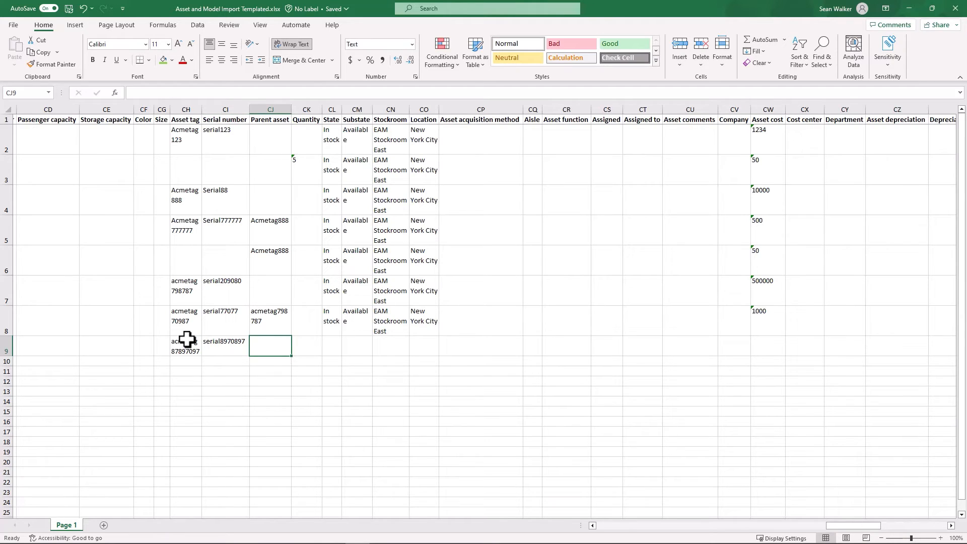
- Copy the parent asset of row 8 into row 9
{"action": "left_click", "coordinate": [261, 319]}
{"action": "key", "text": "ctrl+c"}
{"action": "left_click", "coordinate": [268, 343]}
{"action": "key", "text": "ctrl+v"}
- Copy all asset fields from state through asset cost from row 8 into row 9
{"action": "left_click_drag", "start_coordinate": [338, 328], "coordinate": [751, 325]}
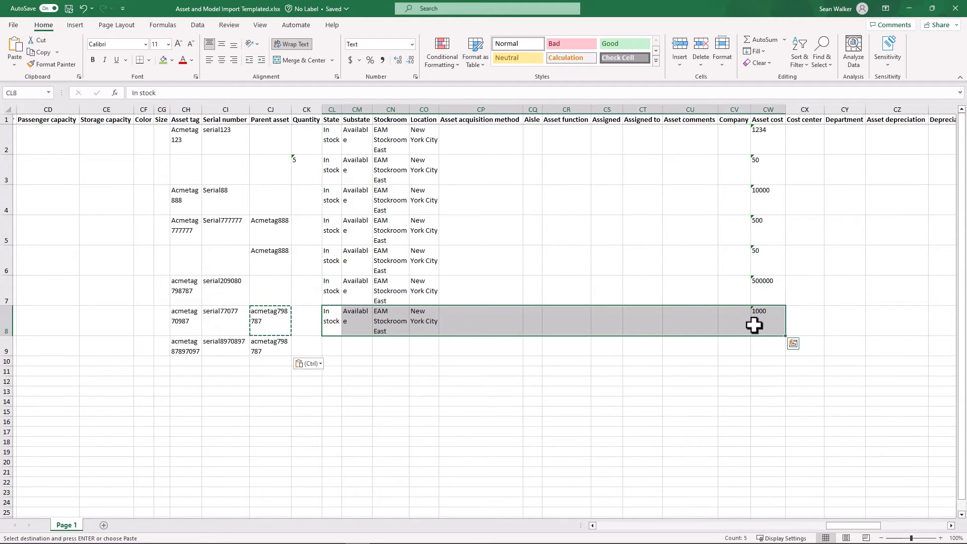
{"action": "key", "text": "ctrl+c"}
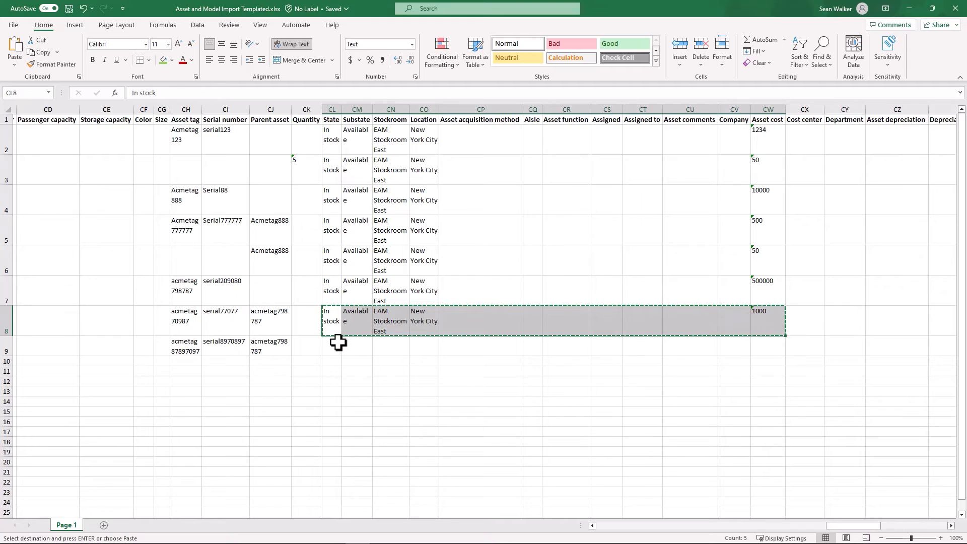
{"action": "left_click", "coordinate": [335, 345]}
{"action": "key", "text": "ctrl+v"}
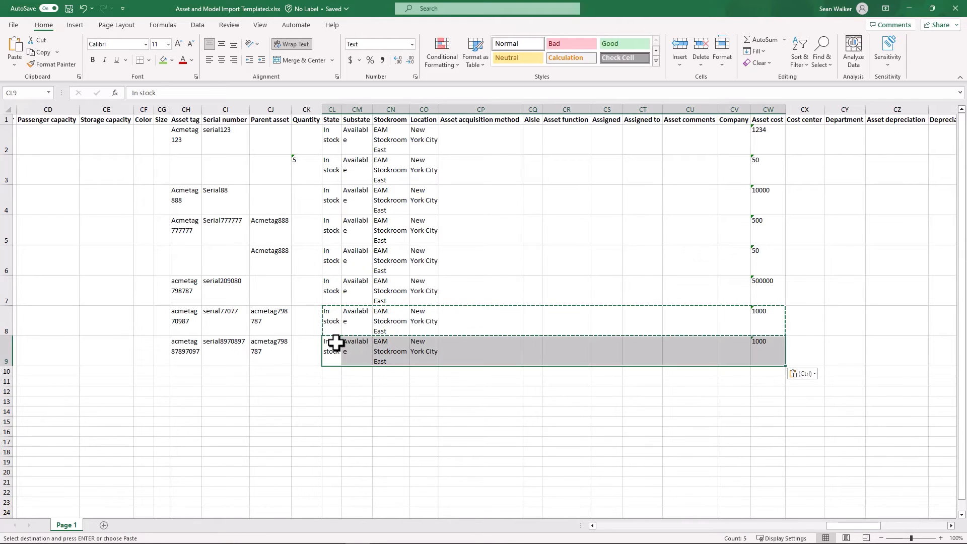
{"action": "left_click", "coordinate": [336, 344]}
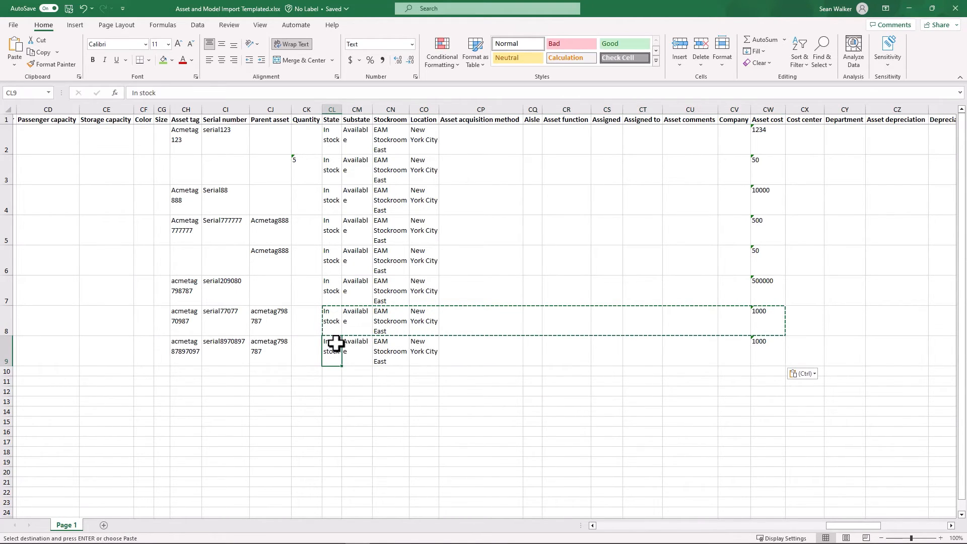
- Review the pre-assembled device in row 7 and its component in row 8, and save the workbook
{"action": "key", "text": "Home"}
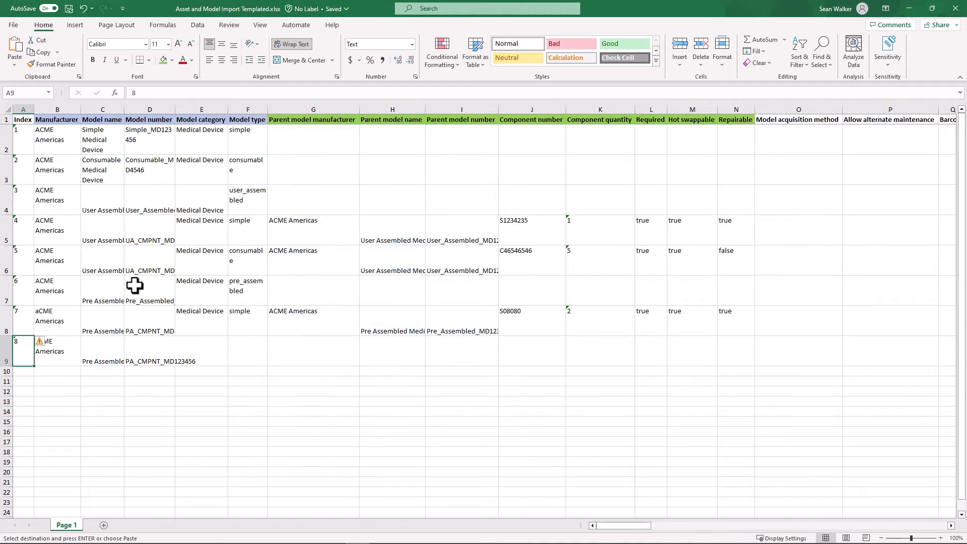
{"action": "left_click", "coordinate": [12, 295]}
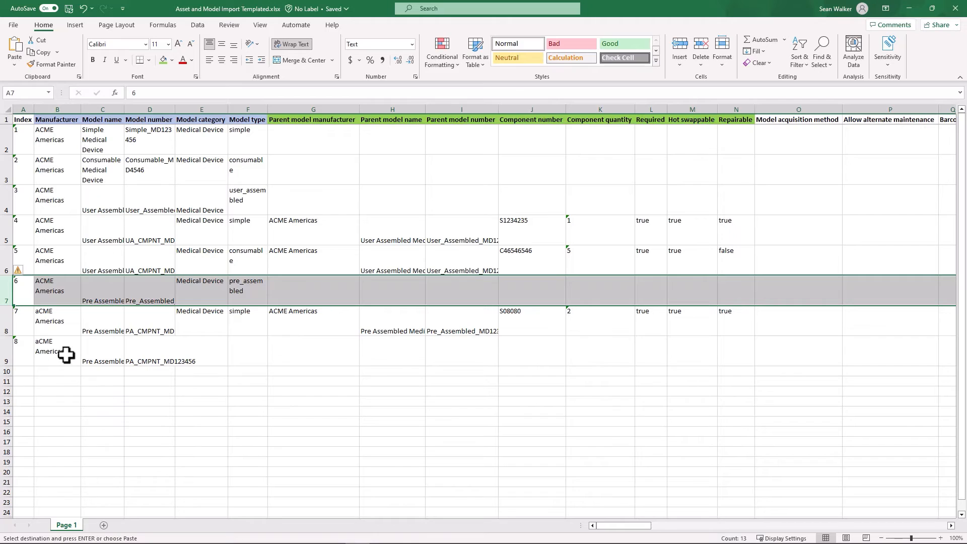
{"action": "left_click", "coordinate": [4, 320]}
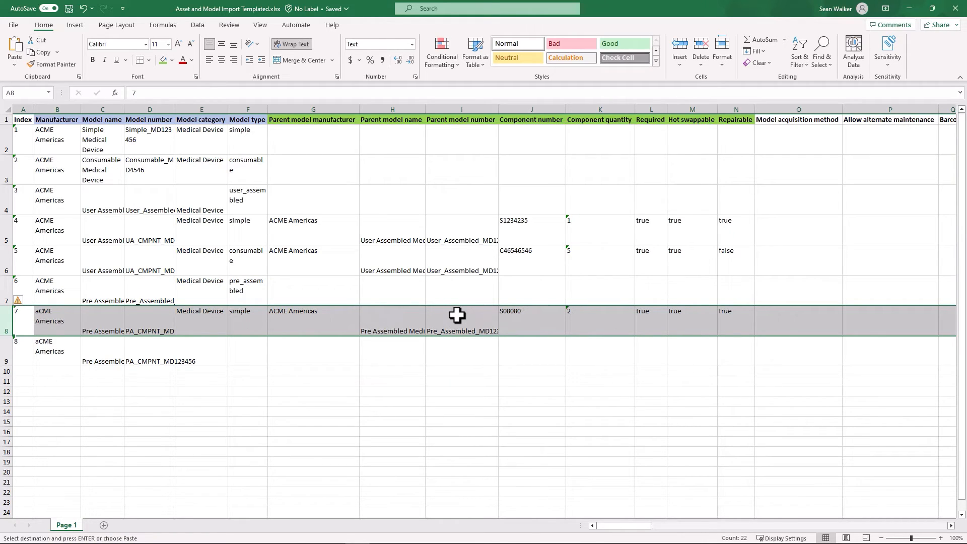
{"action": "left_click", "coordinate": [582, 318]}
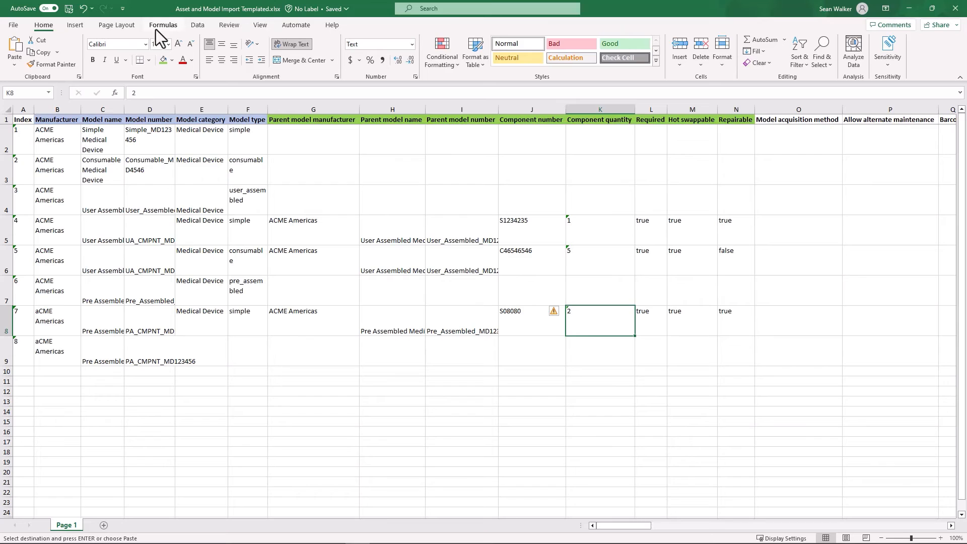
{"action": "left_click", "coordinate": [70, 9]}
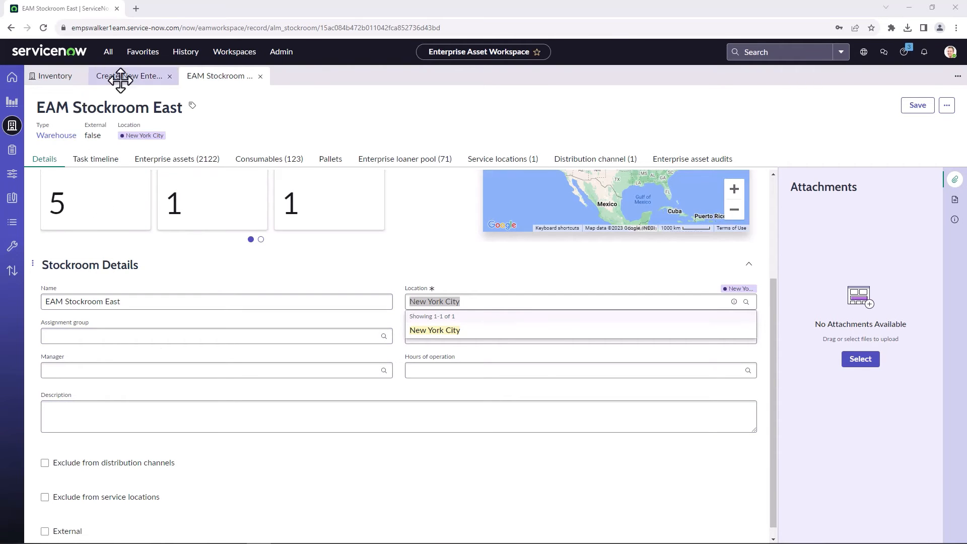
- Switch to ServiceNow, close the open stockroom and import records, and start a new bulk import for creating models and assets
{"action": "left_click", "coordinate": [261, 76]}
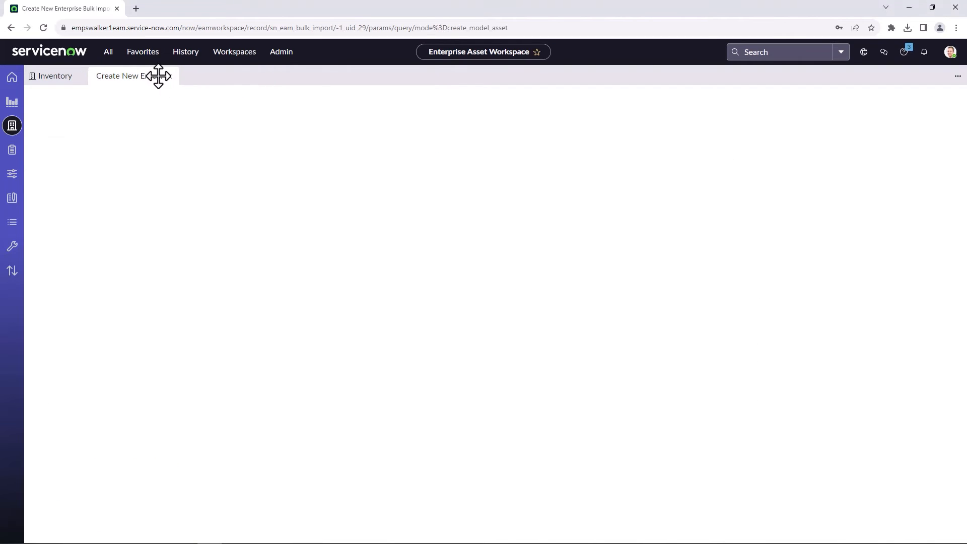
{"action": "left_click", "coordinate": [169, 76]}
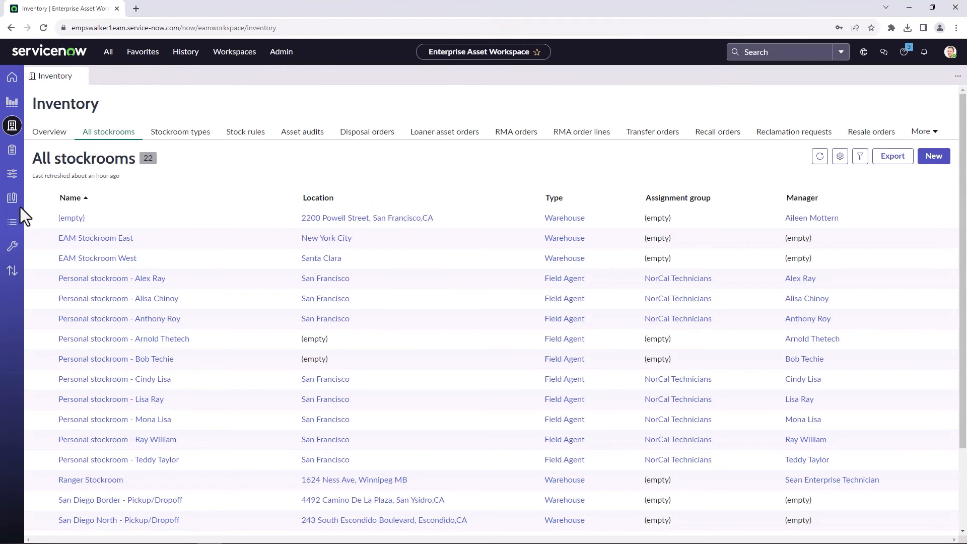
{"action": "left_click", "coordinate": [12, 222]}
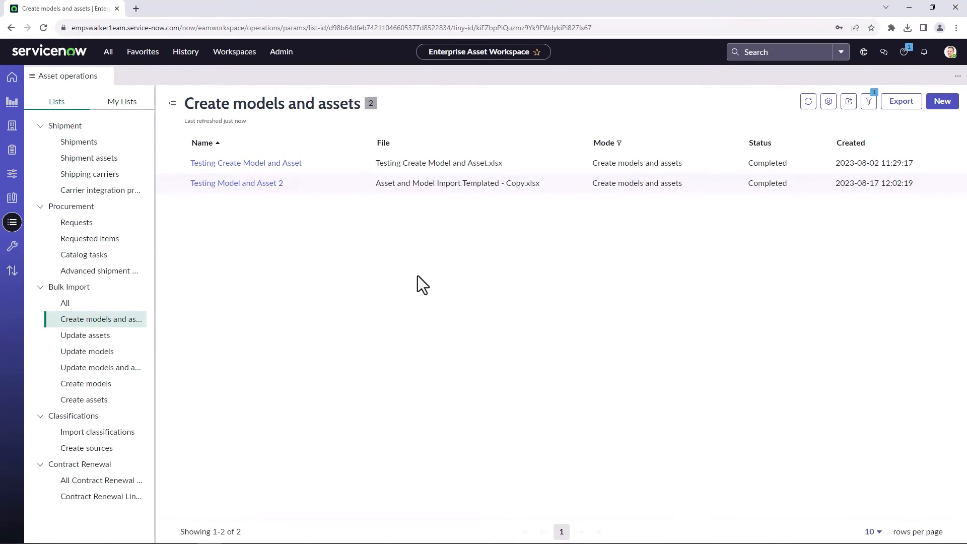
{"action": "left_click", "coordinate": [947, 108]}
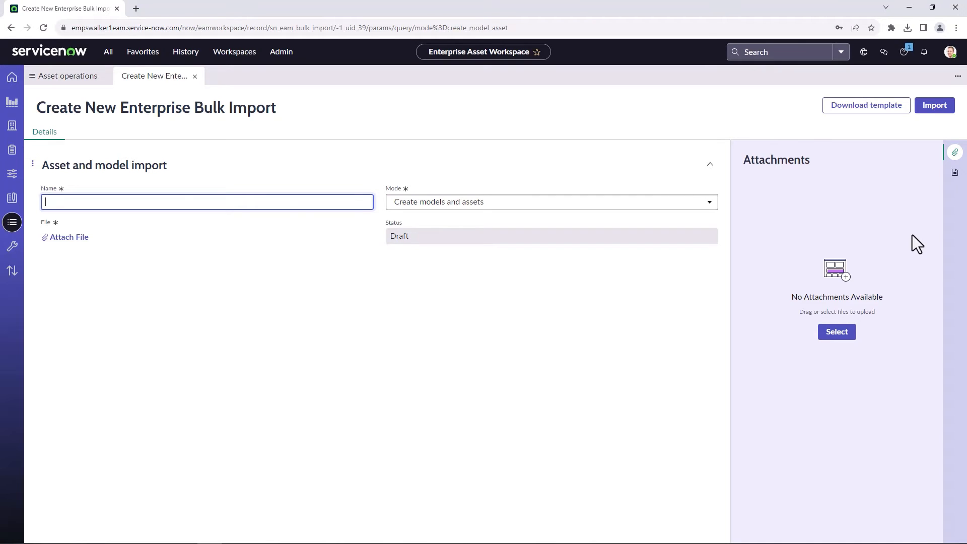
- Name the bulk import "Demo create models and assets" and attach Asset and Model Import Templated.xlsx from the Desktop
{"action": "type", "text": "Demo create models and assets"}
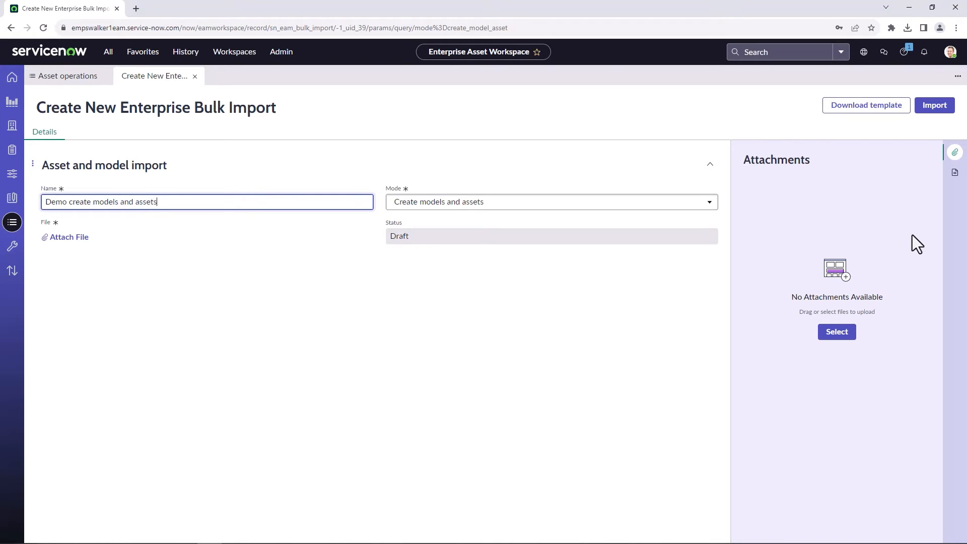
{"action": "left_click", "coordinate": [79, 238]}
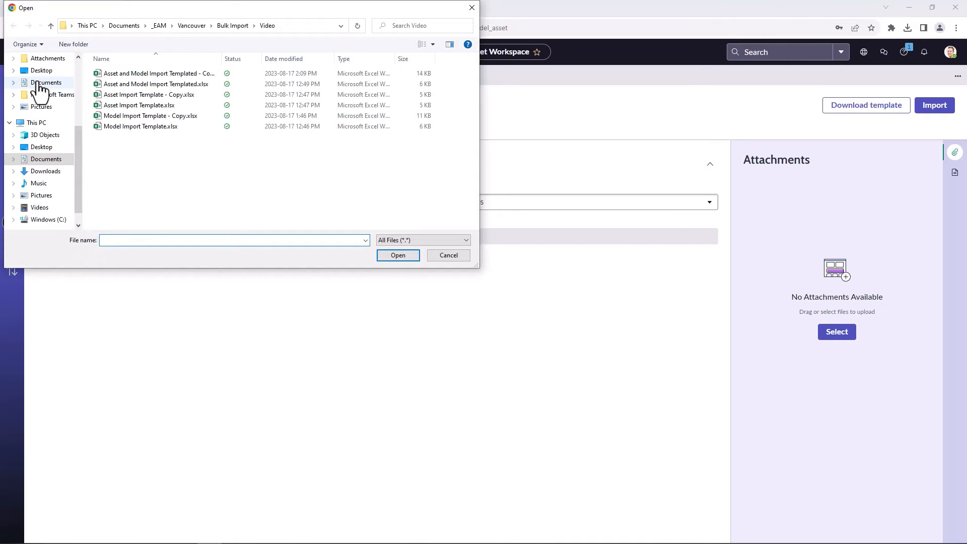
{"action": "left_click", "coordinate": [40, 71]}
{"action": "left_click", "coordinate": [124, 77]}
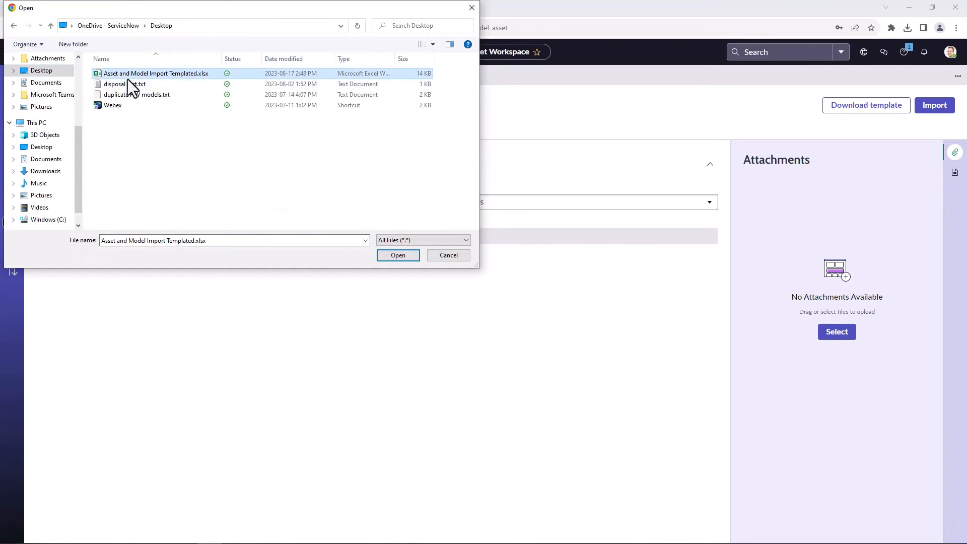
{"action": "left_click", "coordinate": [381, 254]}
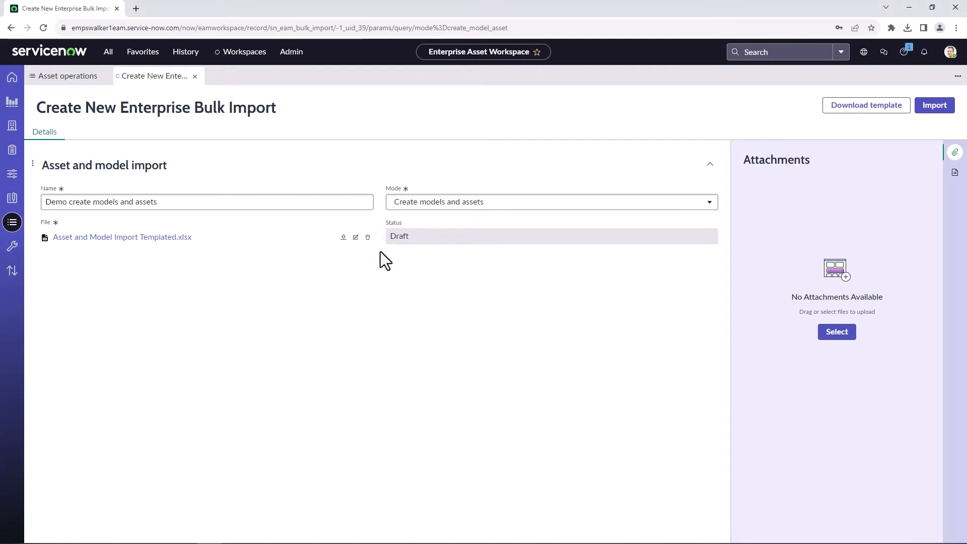
- Run the bulk import, and check the index entries in rows 2 to 9 of the Excel template against its results
{"action": "left_click", "coordinate": [930, 112]}
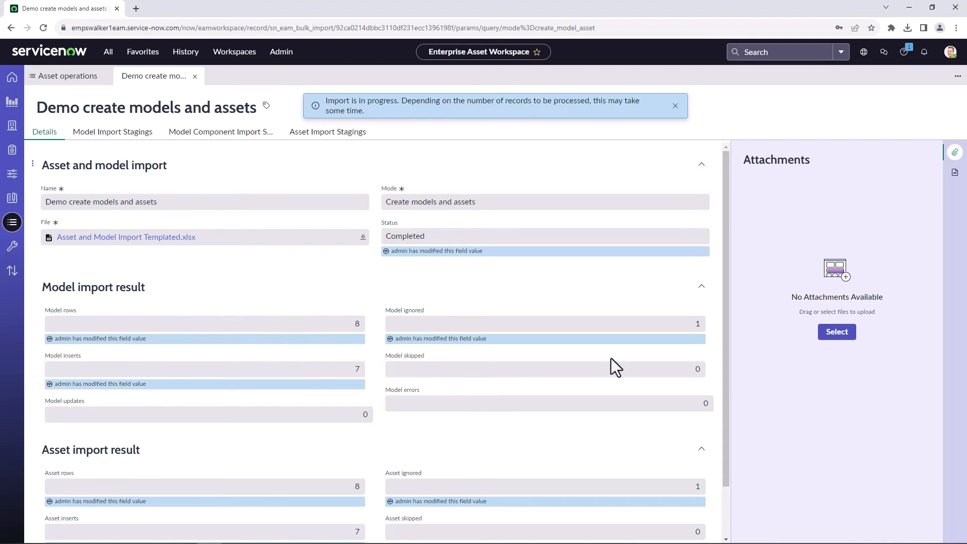
{"action": "mouse_move", "coordinate": [157, 541]}
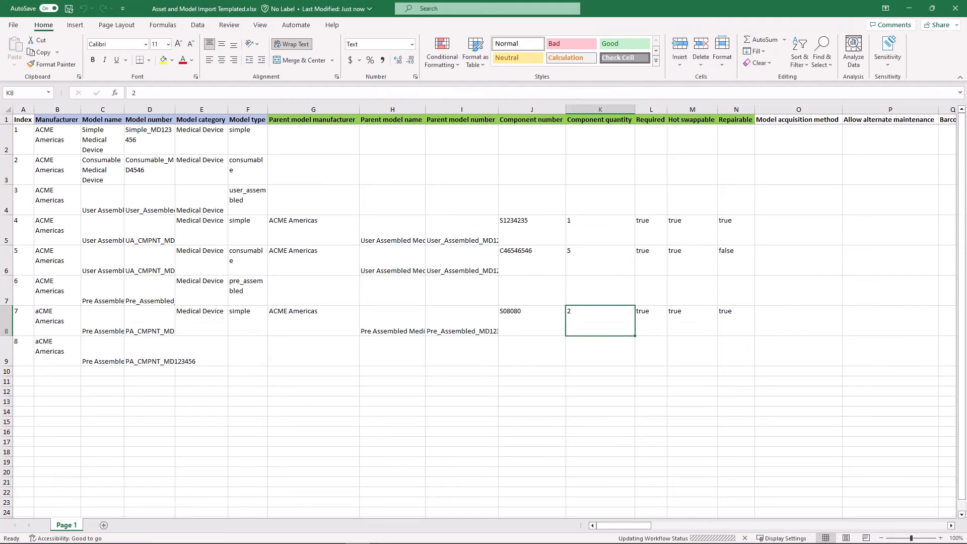
{"action": "left_click_drag", "start_coordinate": [25, 353], "coordinate": [25, 148]}
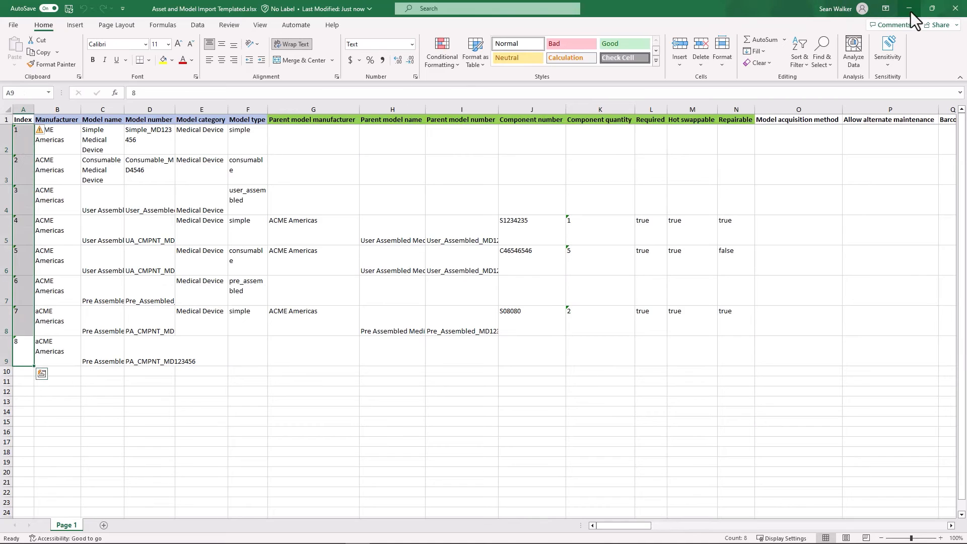
{"action": "left_click", "coordinate": [910, 8]}
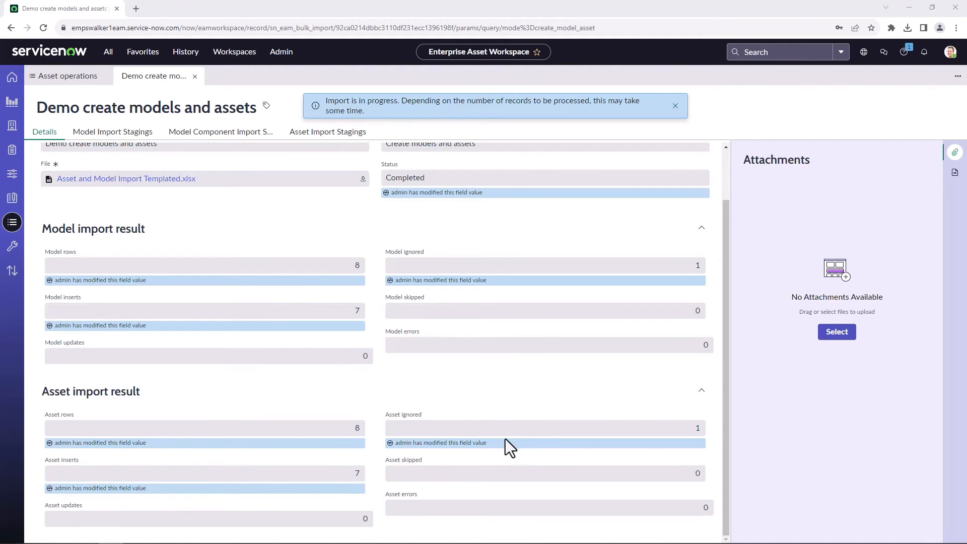
- Show the model import stagings sorted by ascending index, hide the attachments, and review each row's state and comment
{"action": "left_click", "coordinate": [133, 144]}
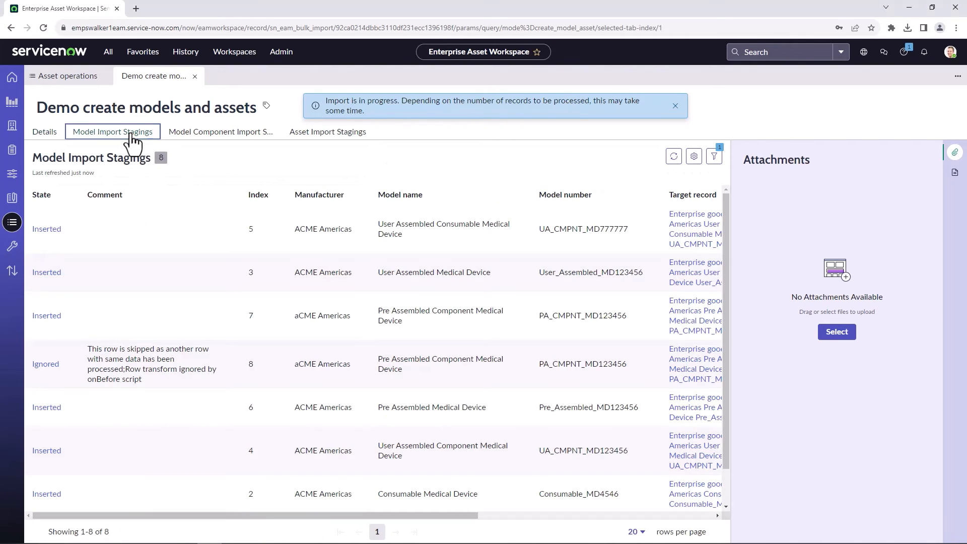
{"action": "left_click", "coordinate": [258, 195]}
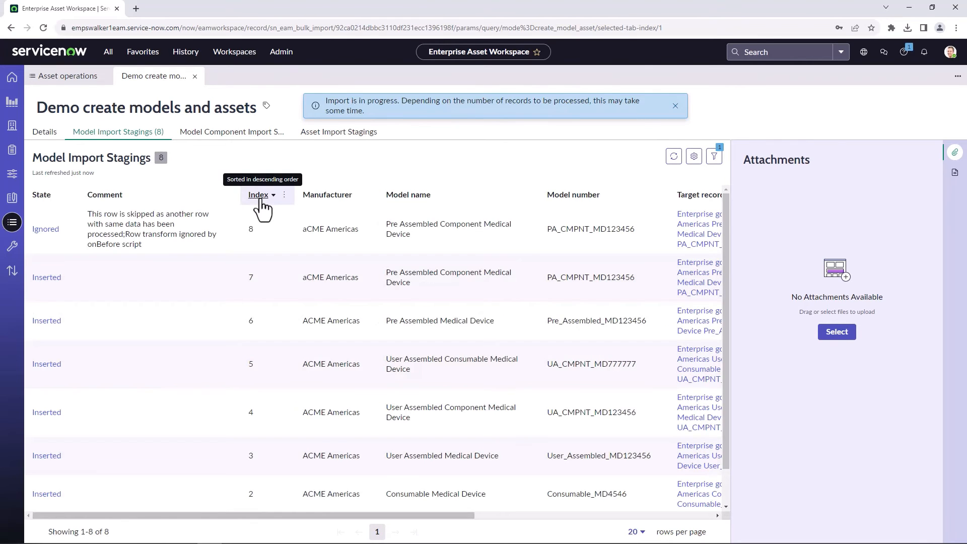
{"action": "left_click", "coordinate": [260, 199]}
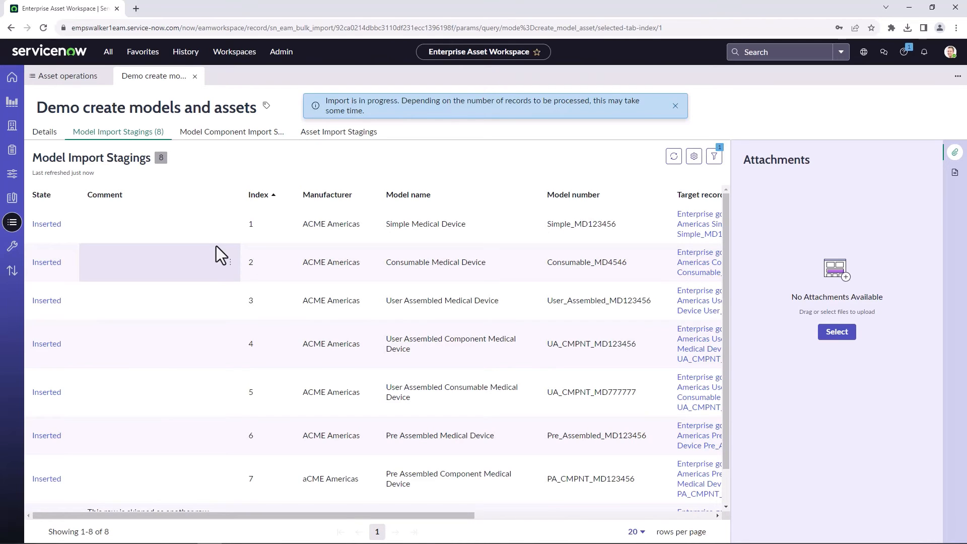
{"action": "left_click", "coordinate": [955, 152]}
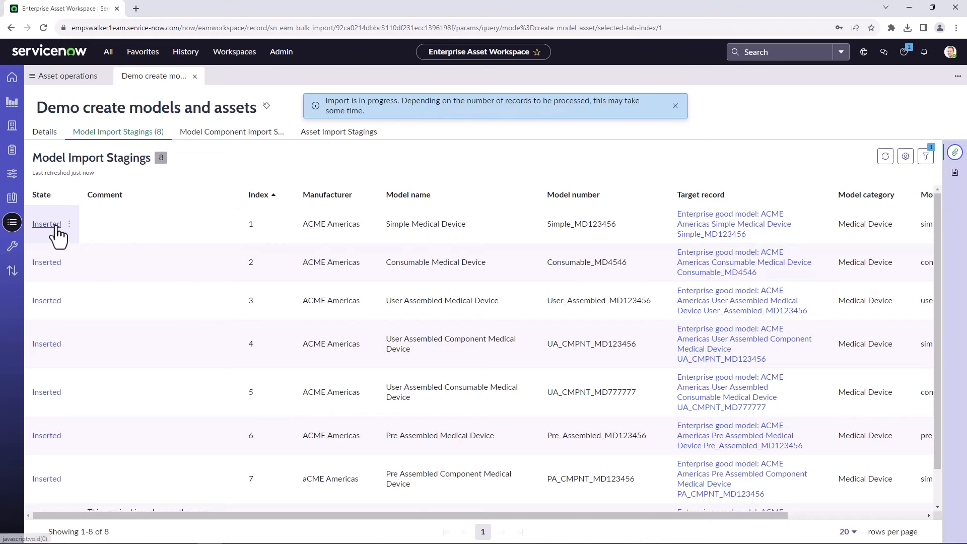
{"action": "scroll", "coordinate": [70, 343], "scroll_direction": "down", "scroll_amount": 1}
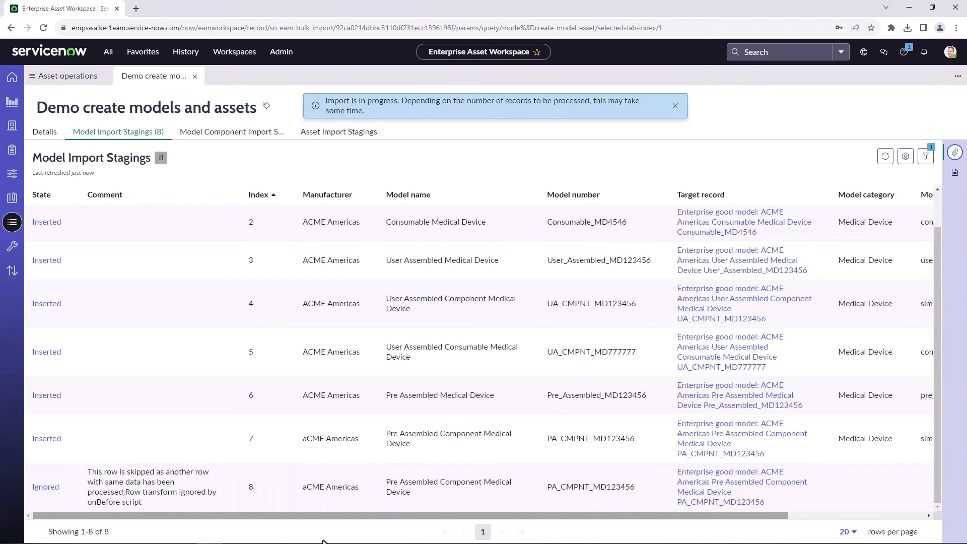
- Switch to Excel, compare the component model details in rows 8 and 9, and return to the import in ServiceNow
{"action": "left_click", "coordinate": [358, 534]}
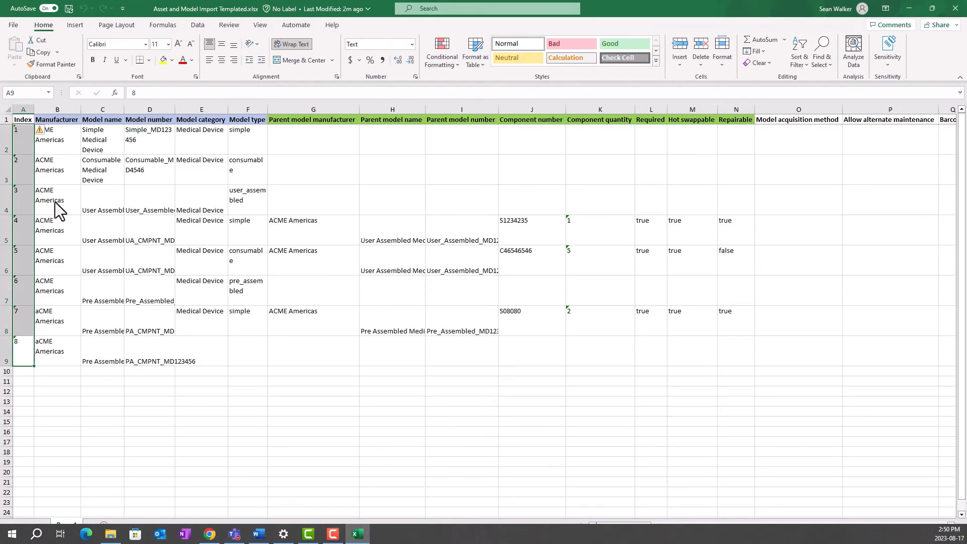
{"action": "left_click", "coordinate": [54, 372]}
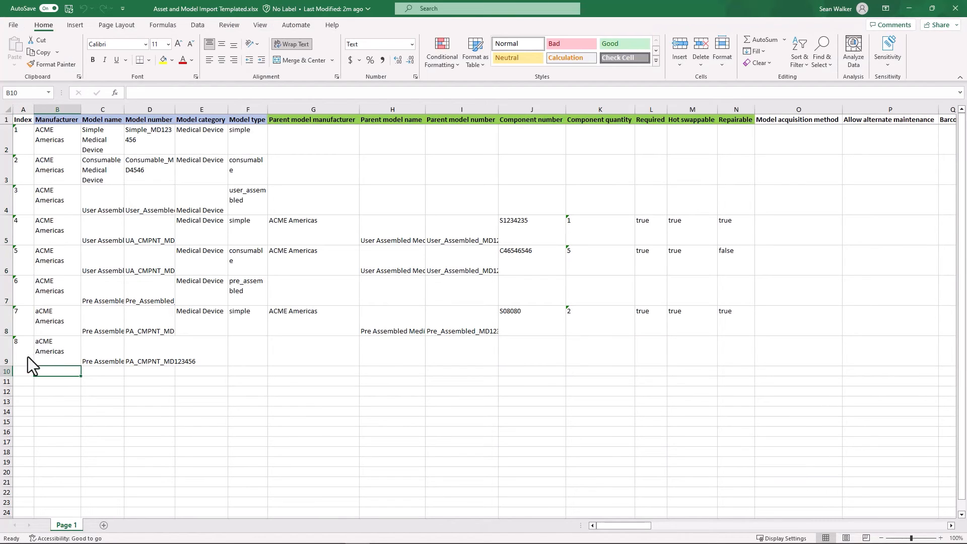
{"action": "left_click", "coordinate": [4, 361]}
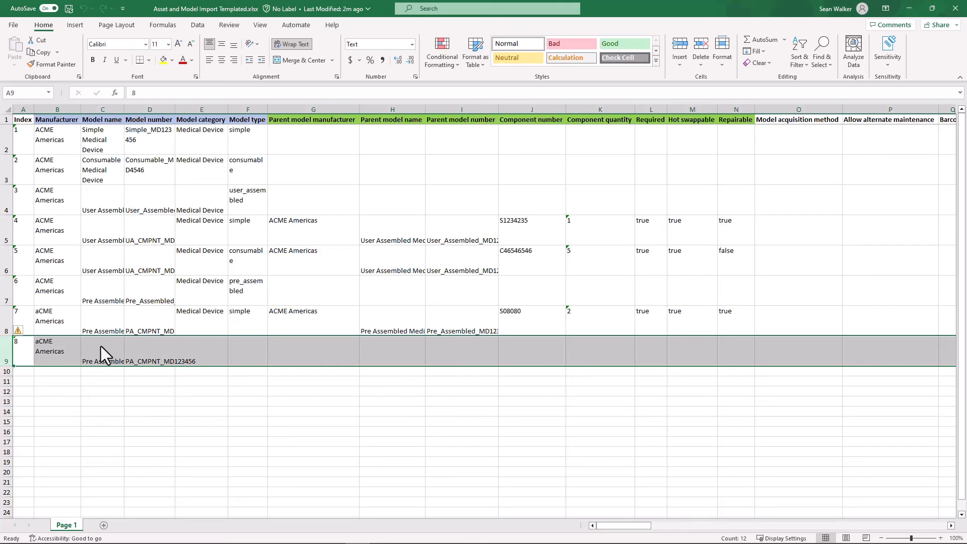
{"action": "left_click", "coordinate": [9, 322]}
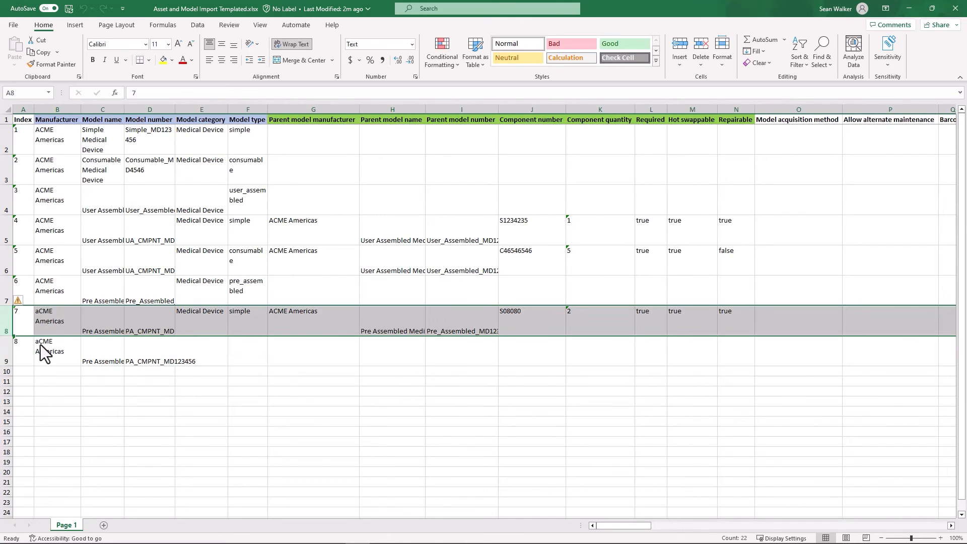
{"action": "left_click", "coordinate": [8, 357]}
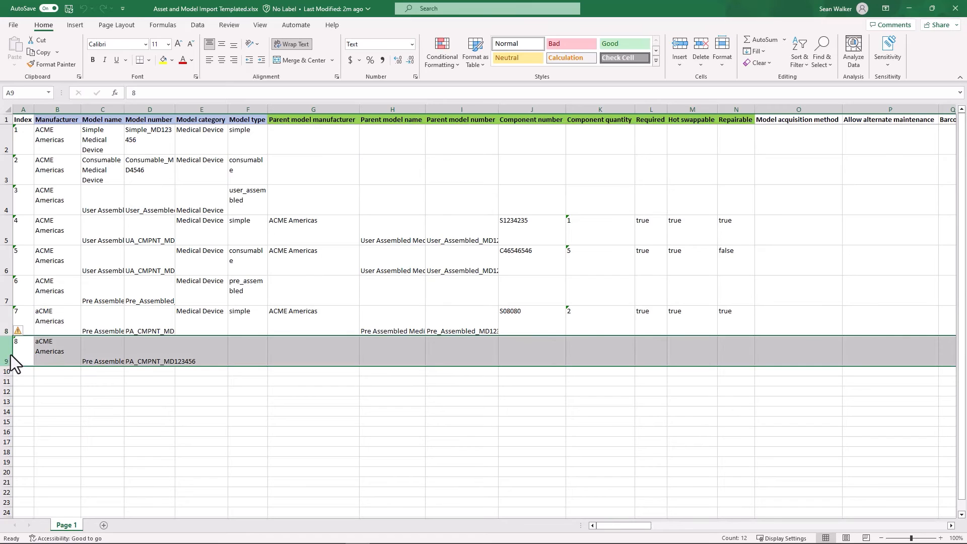
{"action": "left_click_drag", "start_coordinate": [29, 357], "coordinate": [152, 361]}
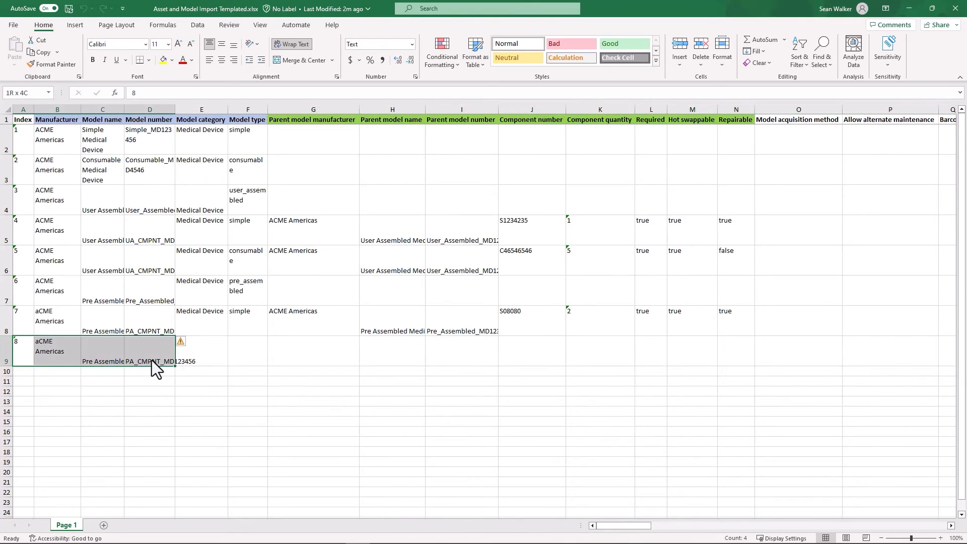
{"action": "left_click_drag", "start_coordinate": [56, 324], "coordinate": [176, 318]}
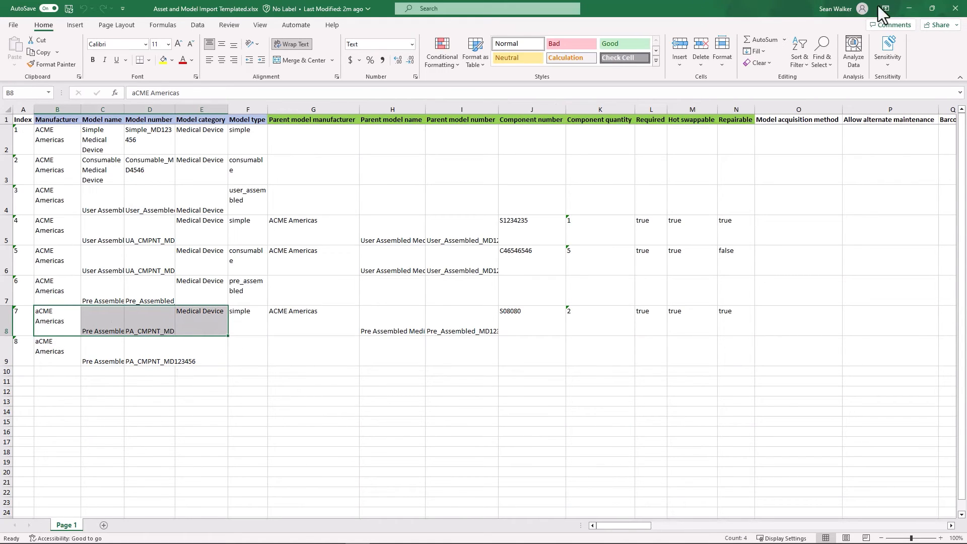
{"action": "left_click", "coordinate": [909, 8]}
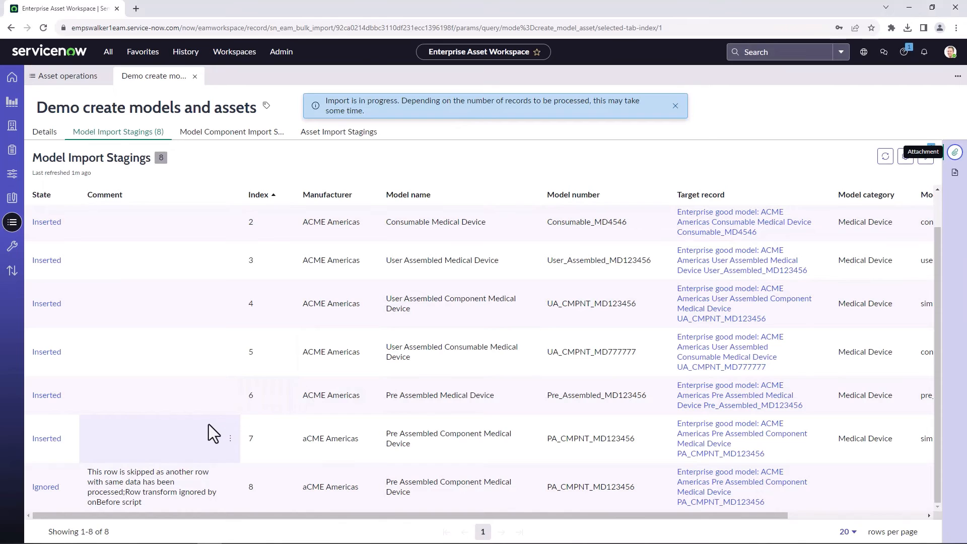
- Review the model component import stagings, and dismiss the progress message to examine the overall model and asset import results
{"action": "left_click", "coordinate": [235, 133]}
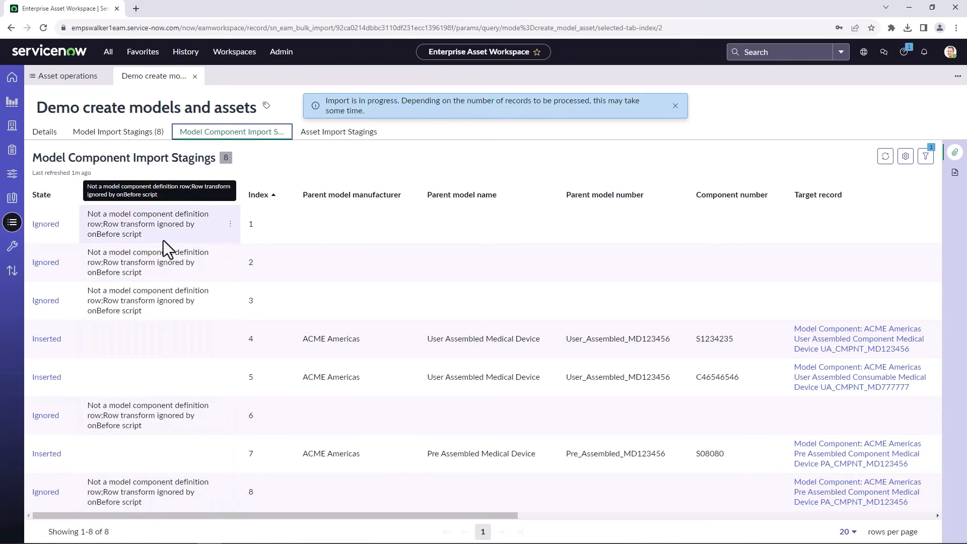
{"action": "left_click", "coordinate": [326, 141]}
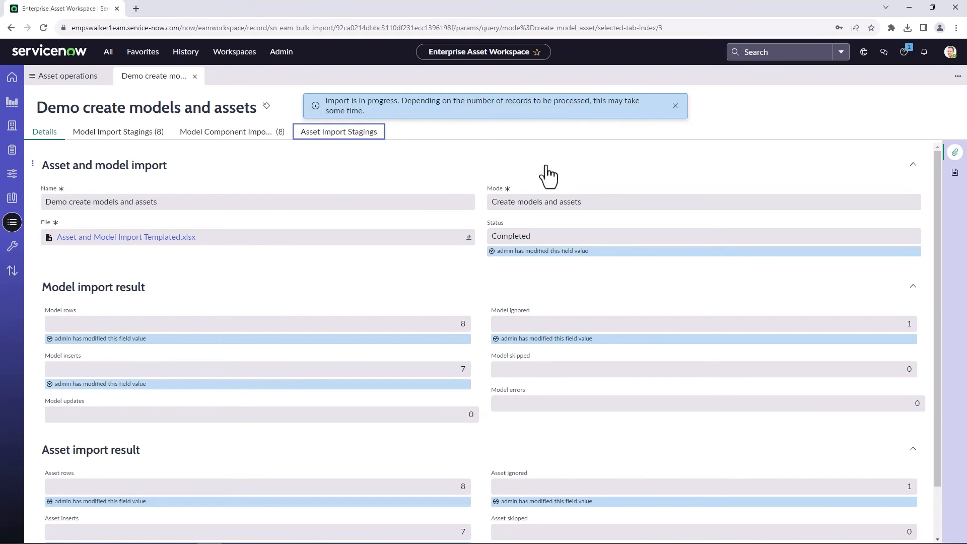
{"action": "left_click", "coordinate": [673, 105]}
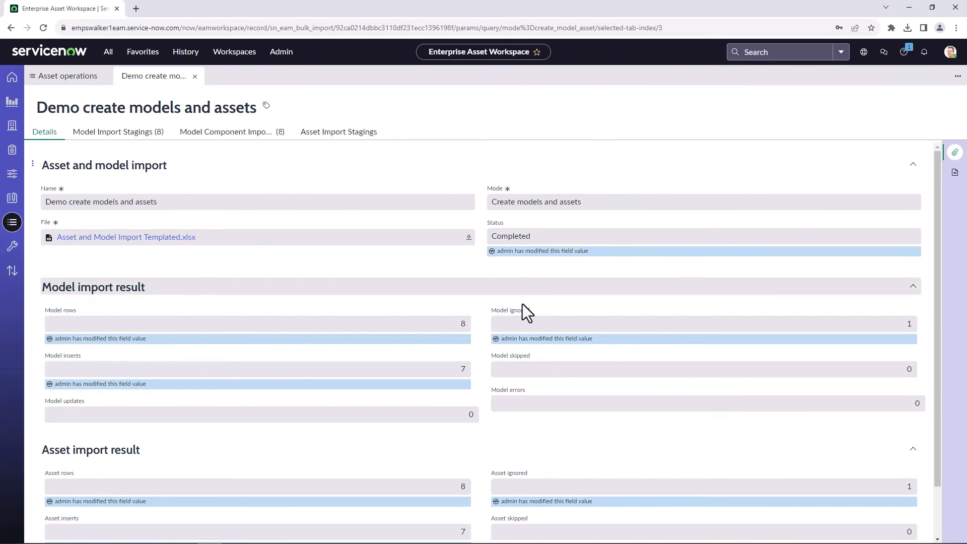
{"action": "scroll", "coordinate": [455, 340], "scroll_direction": "down", "scroll_amount": 1}
{"action": "scroll", "coordinate": [455, 340], "scroll_direction": "down", "scroll_amount": 1}
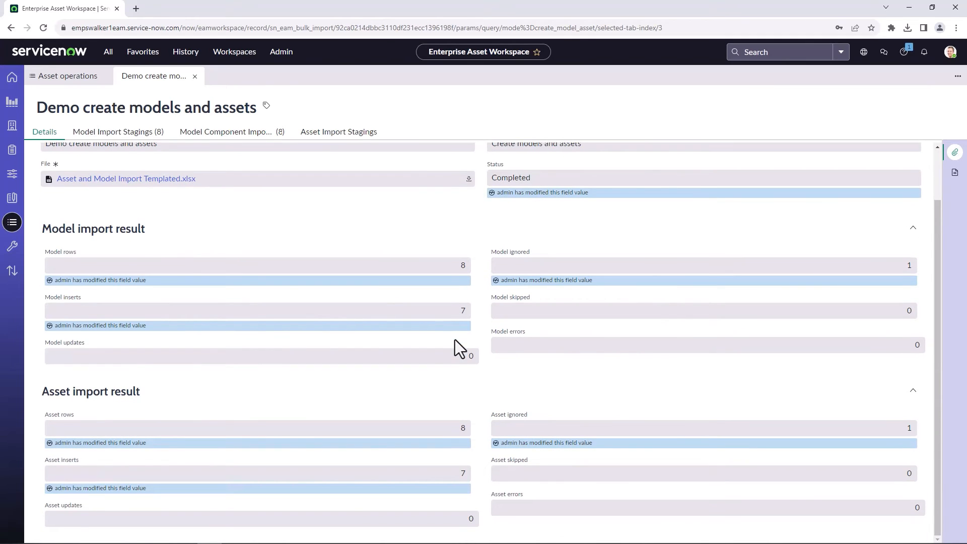
{"action": "scroll", "coordinate": [455, 340], "scroll_direction": "up", "scroll_amount": 2}
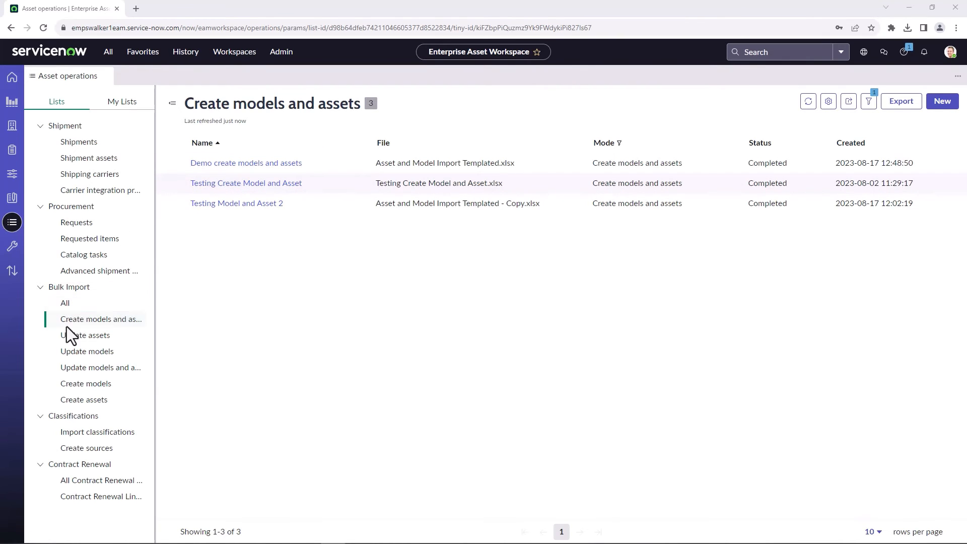
- Reopen the "Demo create models and assets" import and show its asset import stagings sorted by ascending index
{"action": "left_click", "coordinate": [233, 166]}
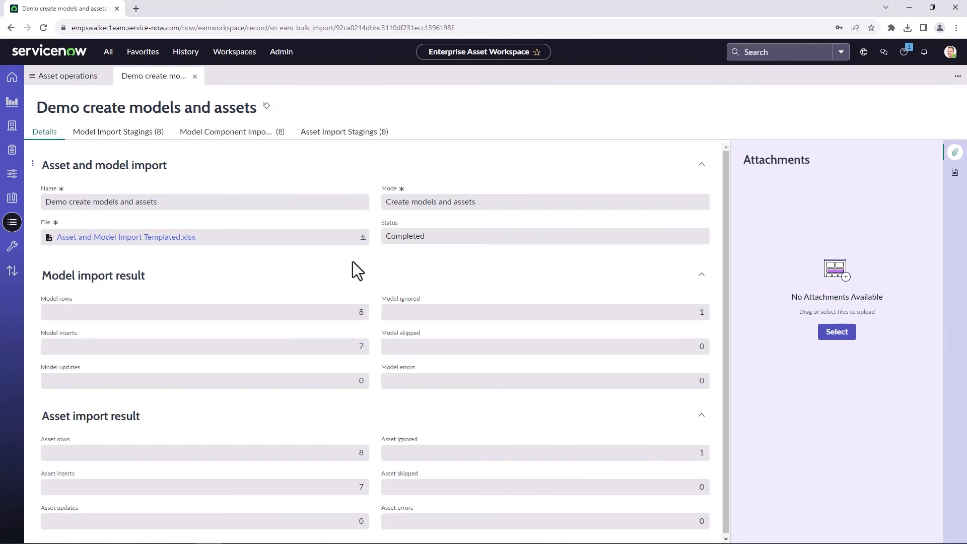
{"action": "left_click", "coordinate": [323, 135]}
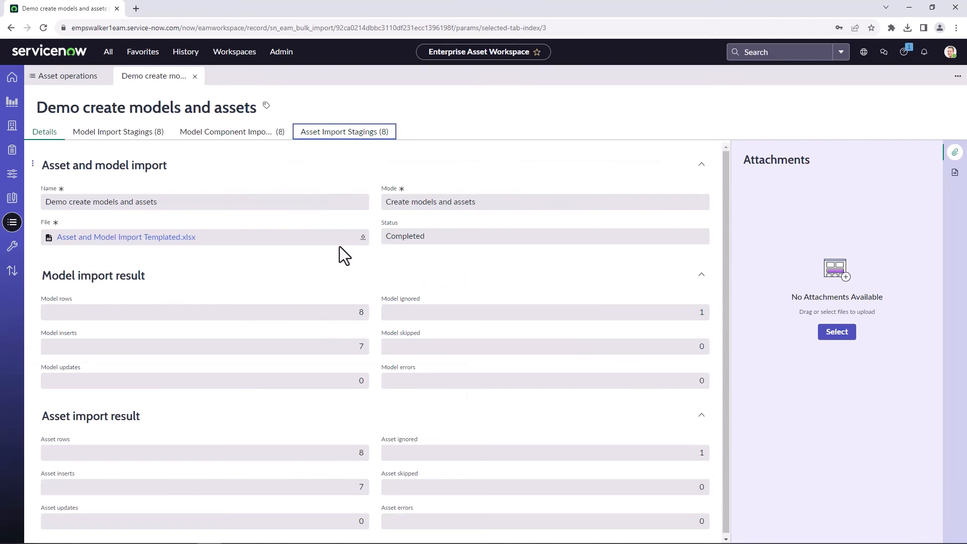
{"action": "left_click", "coordinate": [313, 133]}
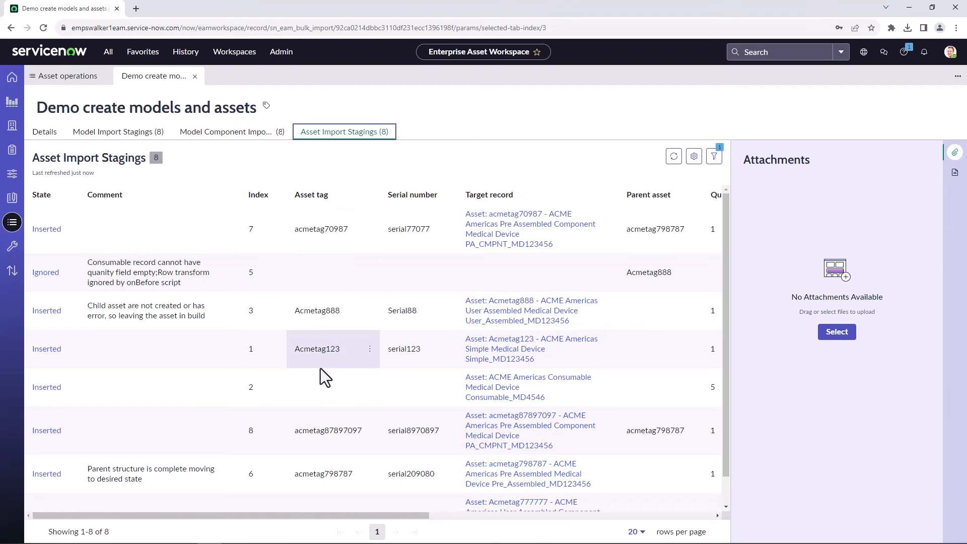
{"action": "left_click", "coordinate": [260, 197]}
{"action": "left_click", "coordinate": [259, 195]}
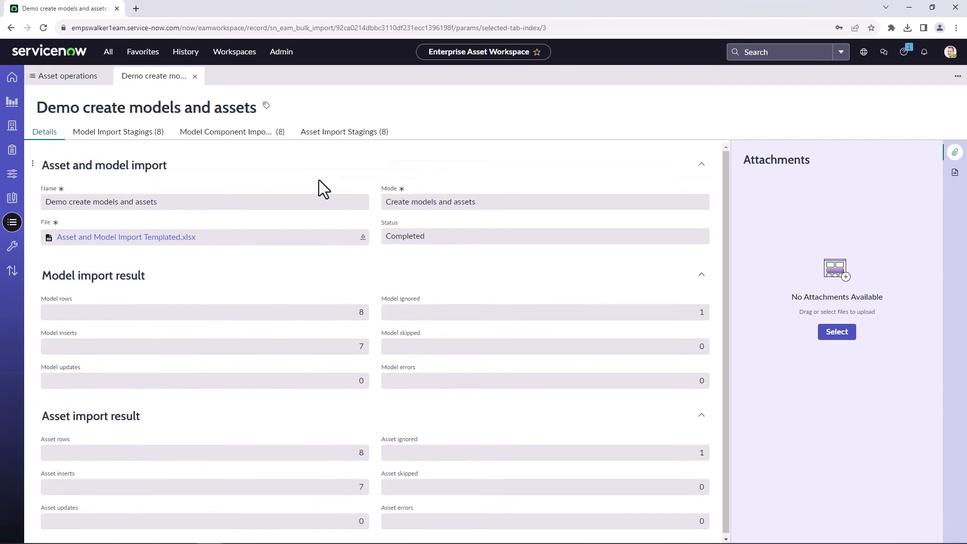
{"action": "left_click", "coordinate": [333, 135]}
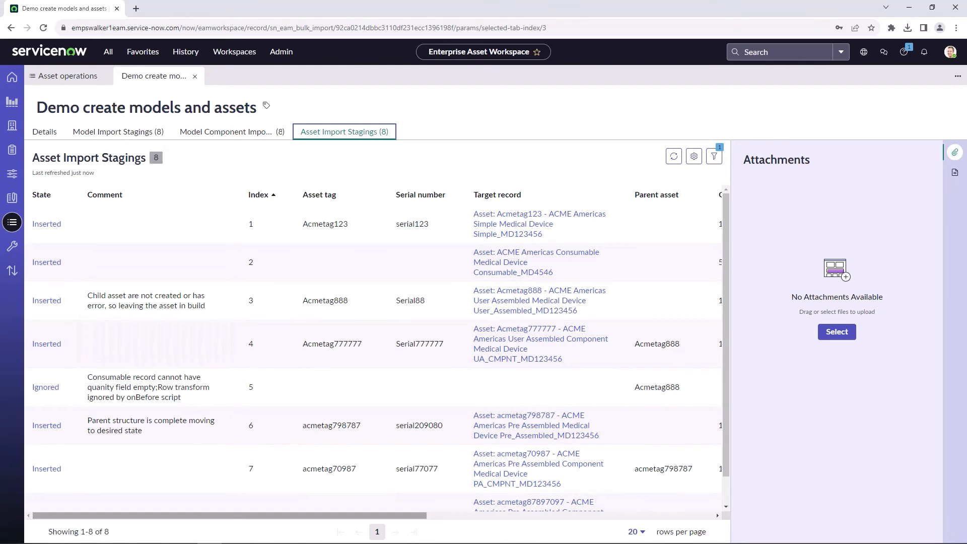
- Switch to Excel, check the state entered for the user-assembled device's asset in row 4, and return to the asset stagings
{"action": "mouse_move", "coordinate": [252, 543]}
{"action": "left_click", "coordinate": [357, 536]}
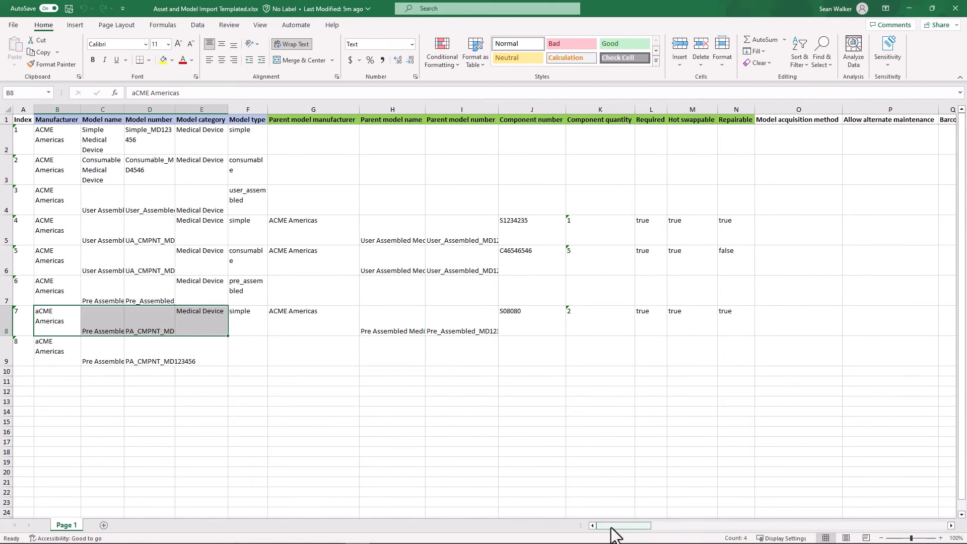
{"action": "left_click_drag", "start_coordinate": [611, 527], "coordinate": [838, 526]}
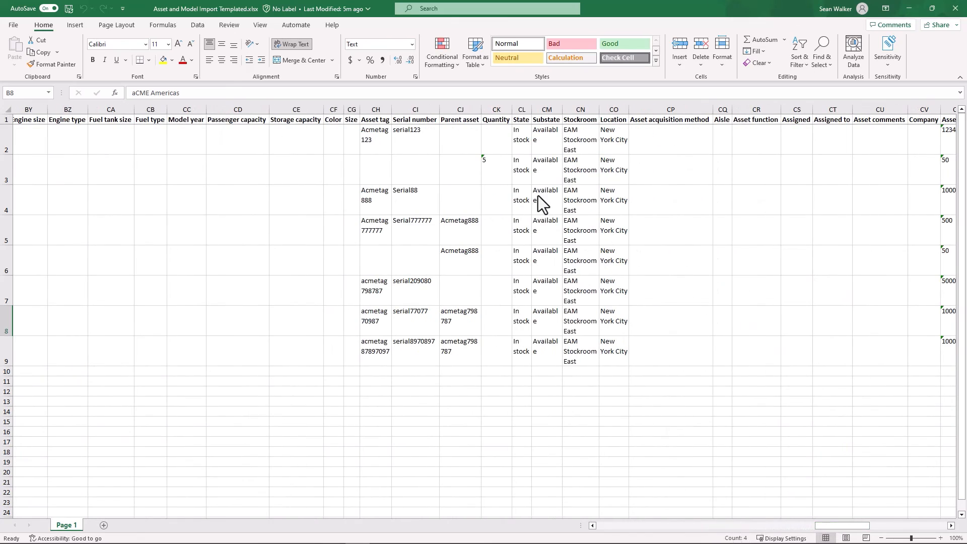
{"action": "left_click", "coordinate": [524, 201]}
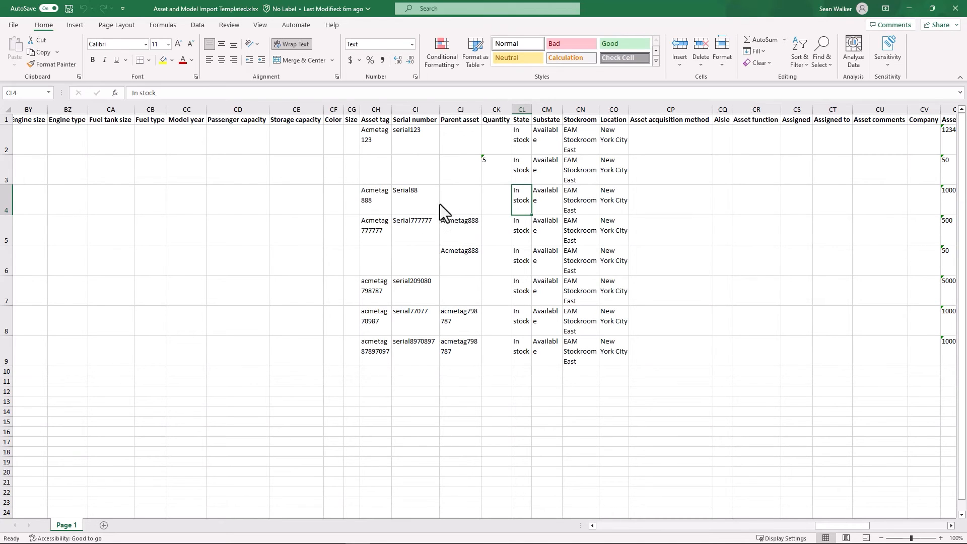
{"action": "left_click", "coordinate": [910, 10]}
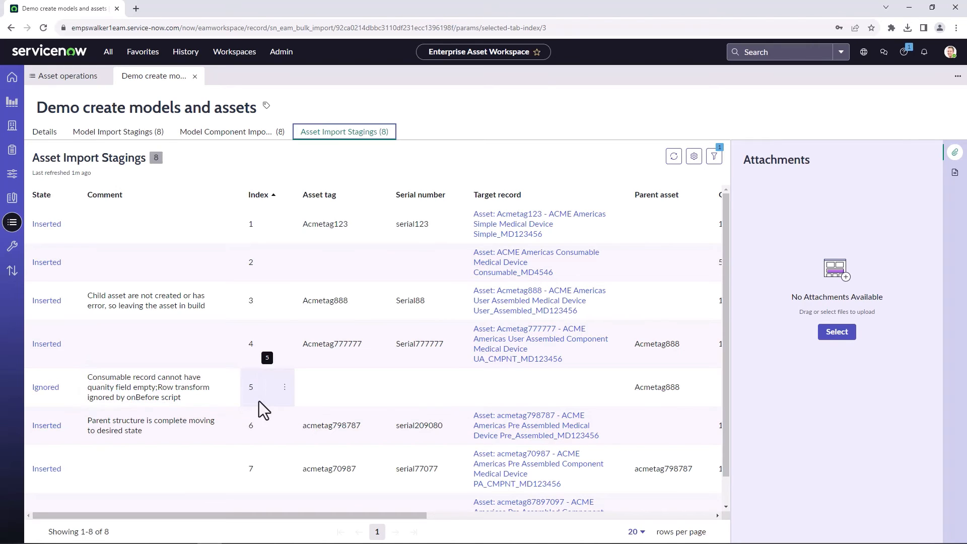
- Switch to Excel, check the quantity of the consumable component asset in row 6, and return to the asset stagings
{"action": "left_click", "coordinate": [358, 535]}
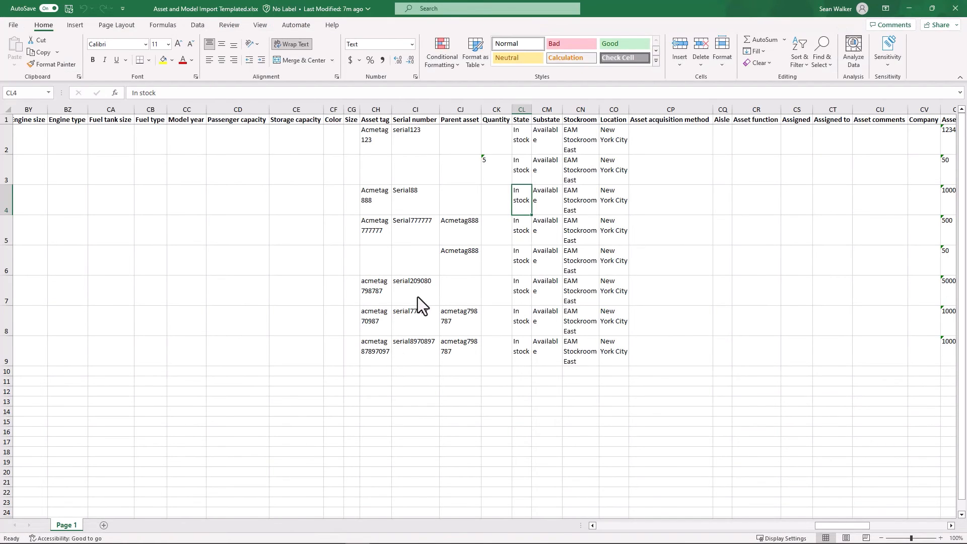
{"action": "left_click", "coordinate": [487, 292]}
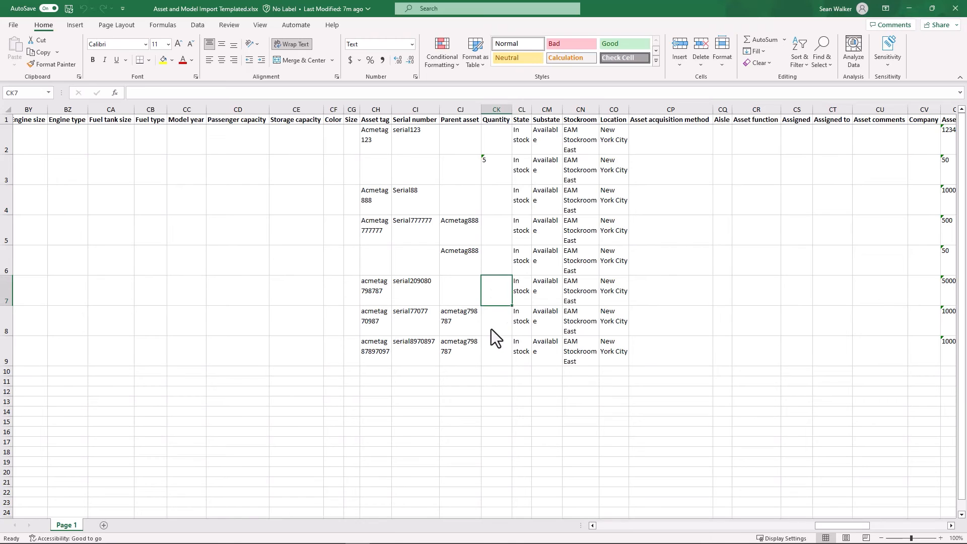
{"action": "left_click", "coordinate": [485, 273]}
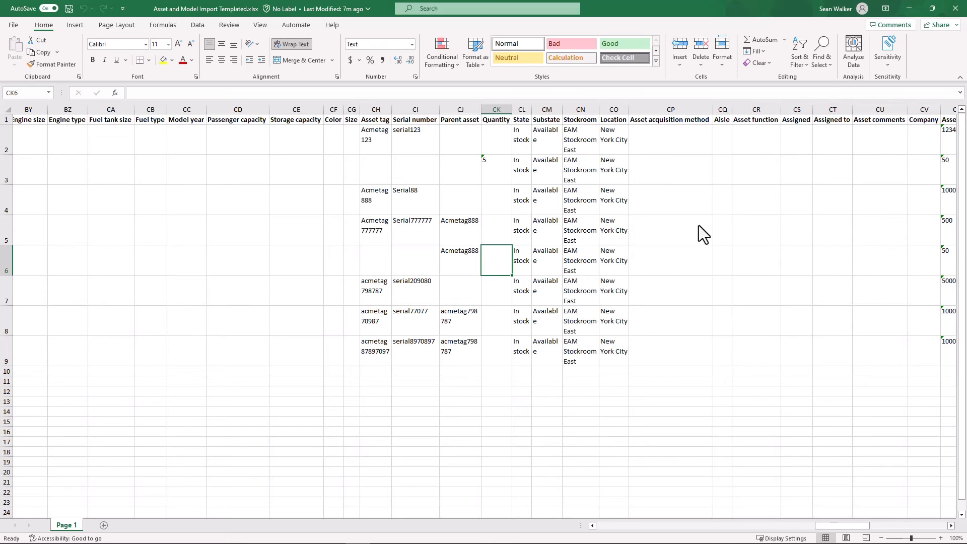
{"action": "left_click", "coordinate": [907, 9]}
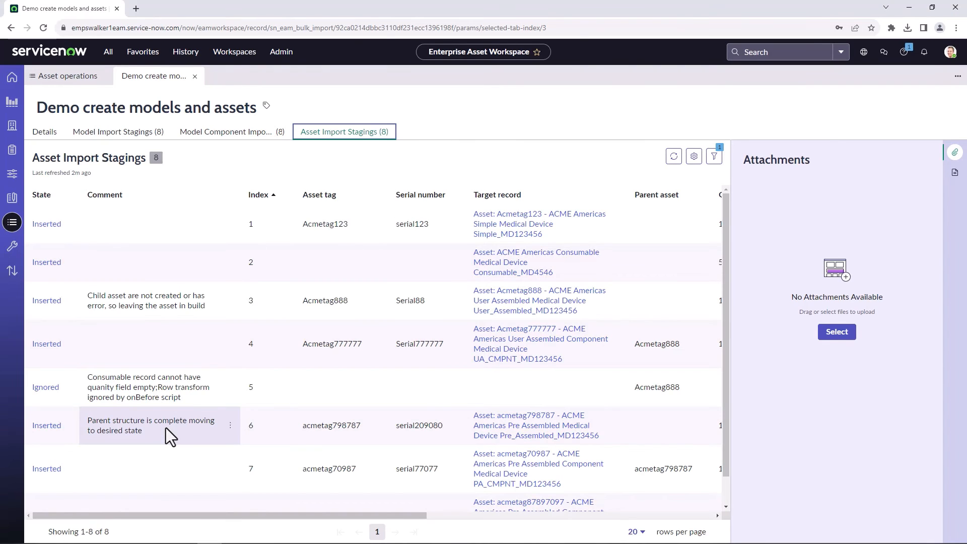
- Review the remaining asset import stagings, and open the list of medical assets in the enterprise asset estate
{"action": "scroll", "coordinate": [165, 428], "scroll_direction": "down", "scroll_amount": 1}
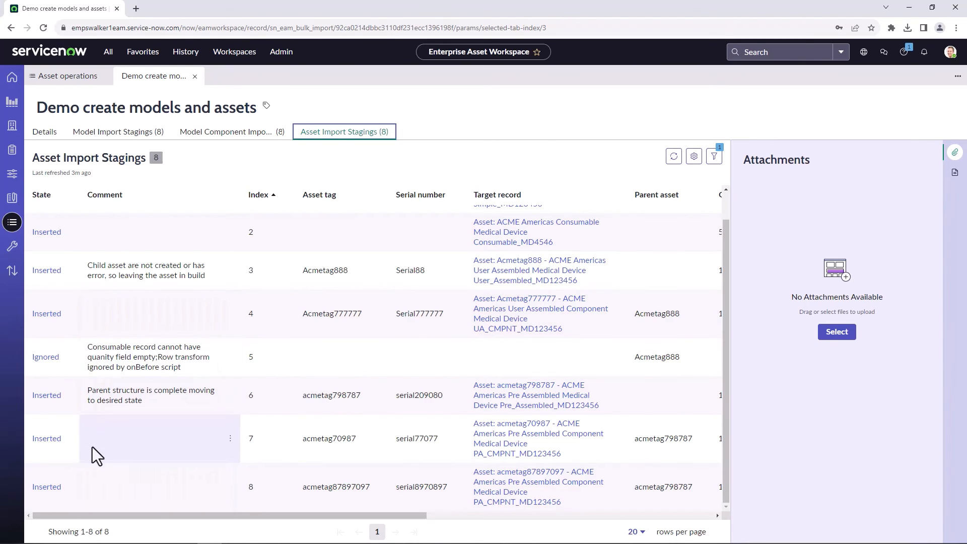
{"action": "scroll", "coordinate": [92, 448], "scroll_direction": "up", "scroll_amount": 1}
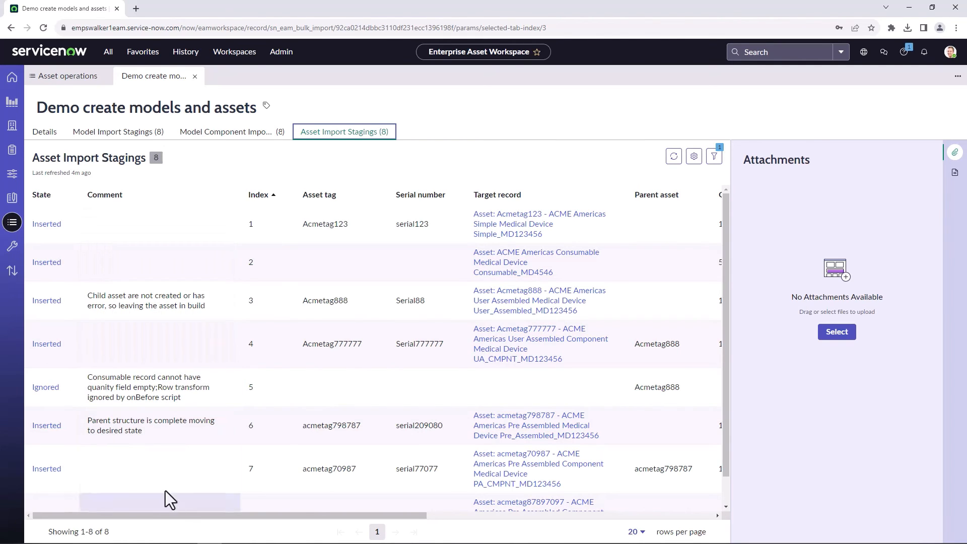
{"action": "left_click", "coordinate": [19, 158]}
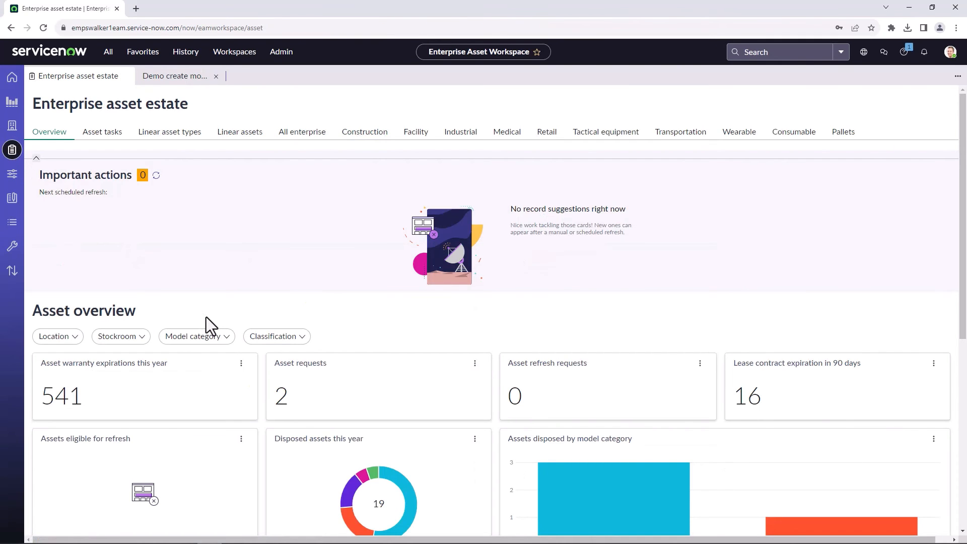
{"action": "left_click", "coordinate": [499, 134]}
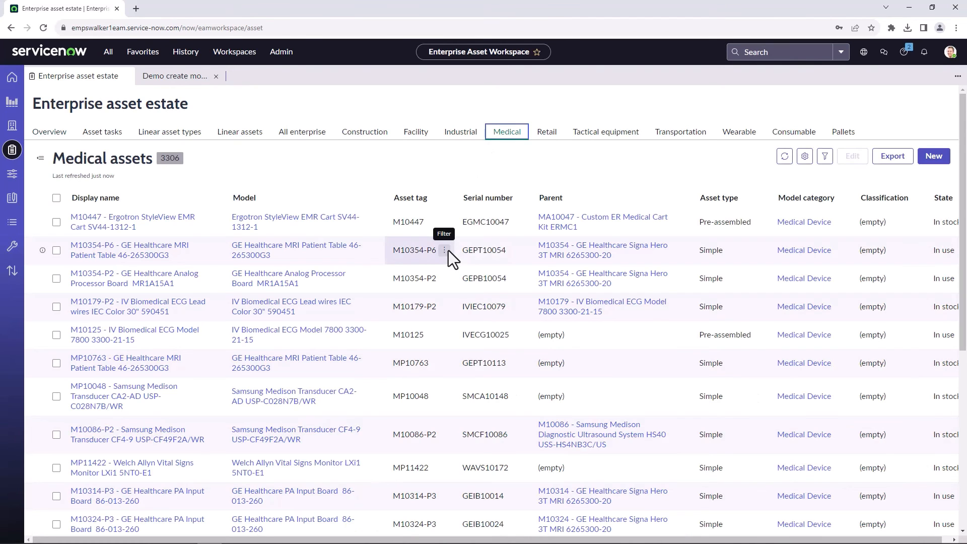
- Sort the medical assets by Updated in descending order
{"action": "scroll", "coordinate": [401, 448], "scroll_direction": "down", "scroll_amount": 3}
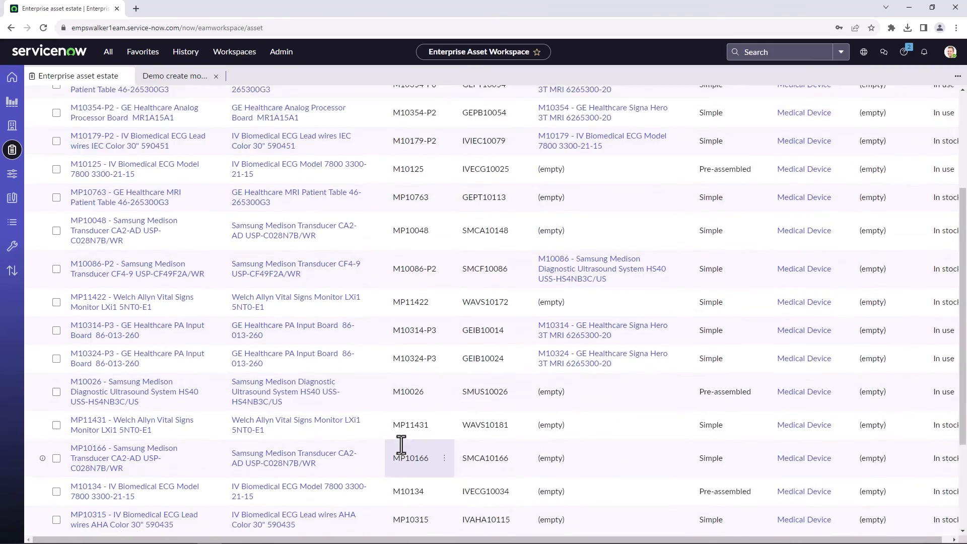
{"action": "scroll", "coordinate": [402, 444], "scroll_direction": "down", "scroll_amount": 3}
{"action": "left_click_drag", "start_coordinate": [440, 508], "coordinate": [766, 503]}
{"action": "scroll", "coordinate": [706, 389], "scroll_direction": "up", "scroll_amount": 6}
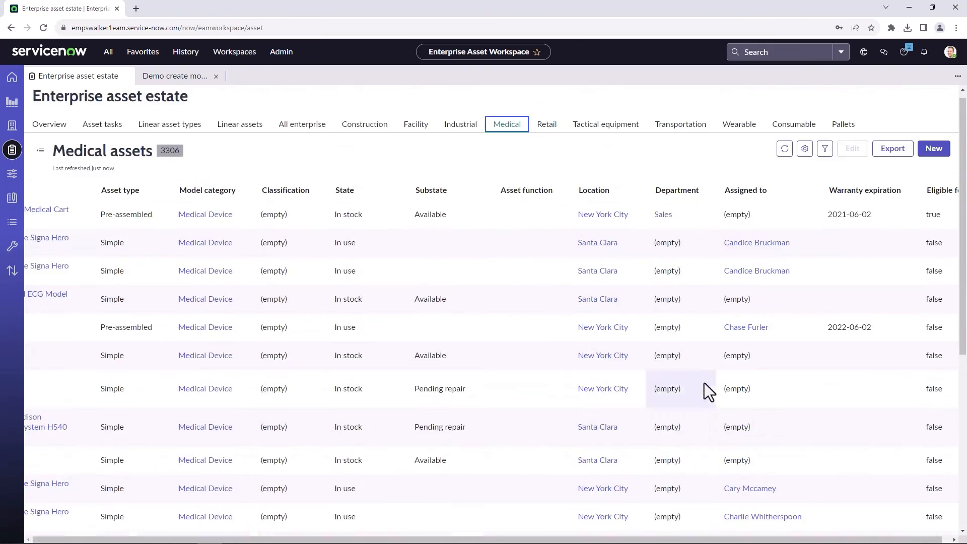
{"action": "scroll", "coordinate": [696, 431], "scroll_direction": "down", "scroll_amount": 6}
{"action": "left_click_drag", "start_coordinate": [670, 508], "coordinate": [751, 498]}
{"action": "scroll", "coordinate": [727, 379], "scroll_direction": "up", "scroll_amount": 6}
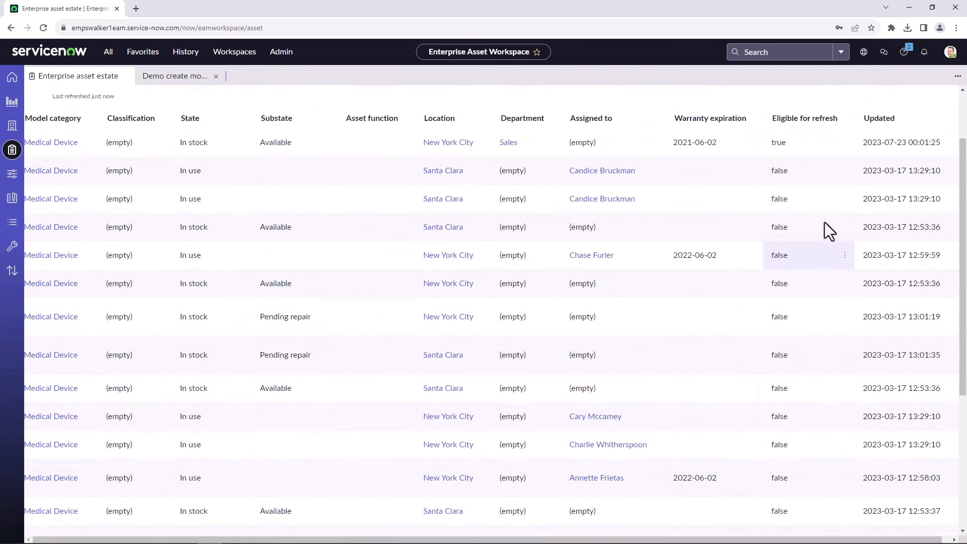
{"action": "scroll", "coordinate": [829, 232], "scroll_direction": "up", "scroll_amount": 2}
{"action": "left_click", "coordinate": [876, 202]}
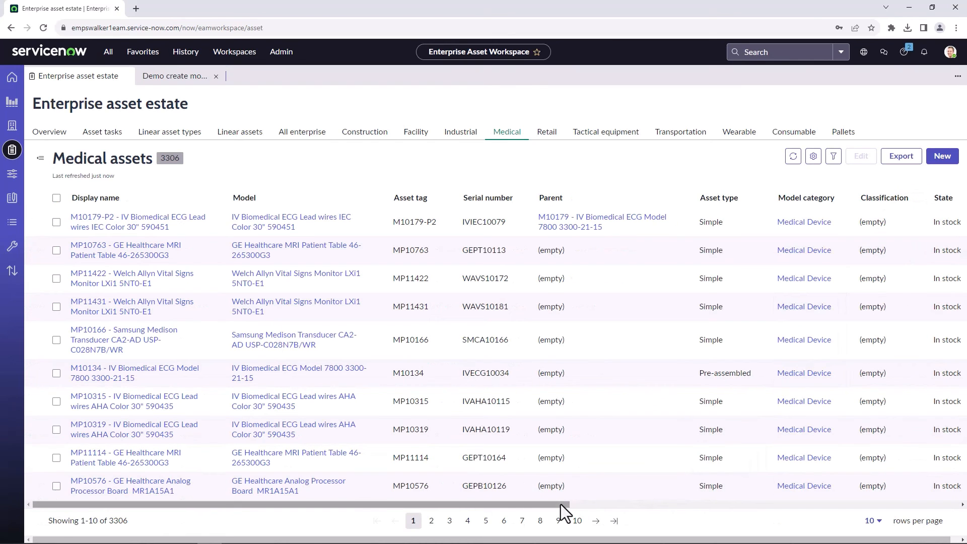
{"action": "left_click_drag", "start_coordinate": [561, 503], "coordinate": [939, 480]}
{"action": "left_click", "coordinate": [886, 201]}
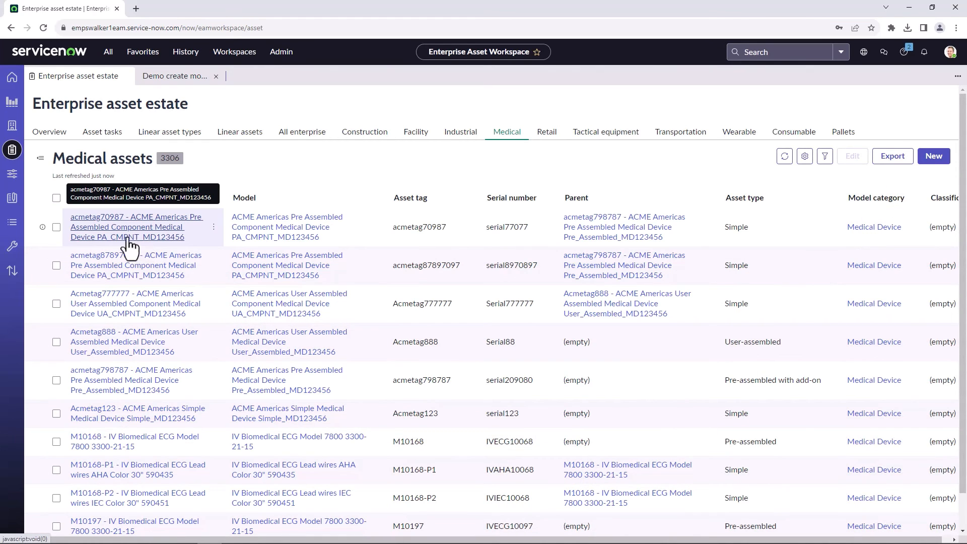
- Open the medical models in Enterprise model management and sort them so the newly imported ACME Americas models come first
{"action": "left_click", "coordinate": [12, 174]}
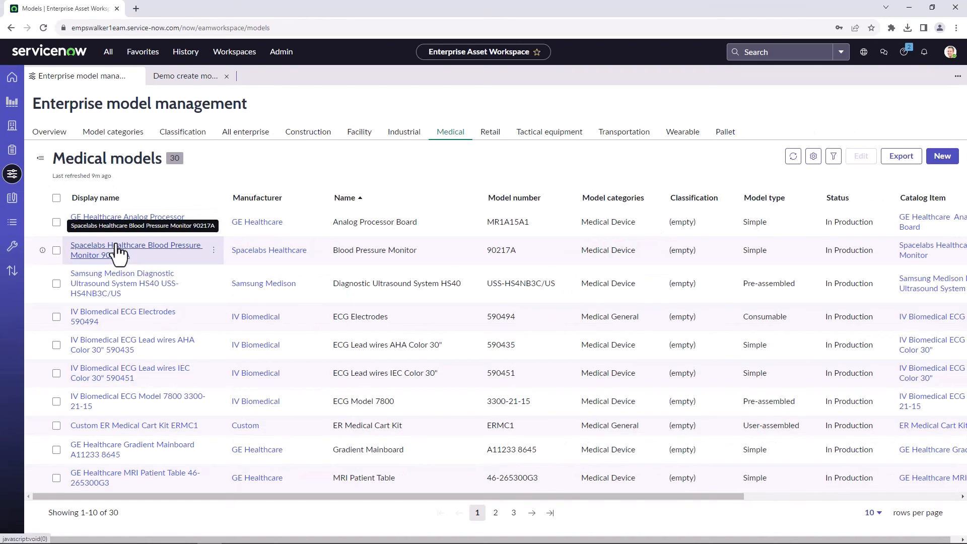
{"action": "left_click", "coordinate": [444, 135]}
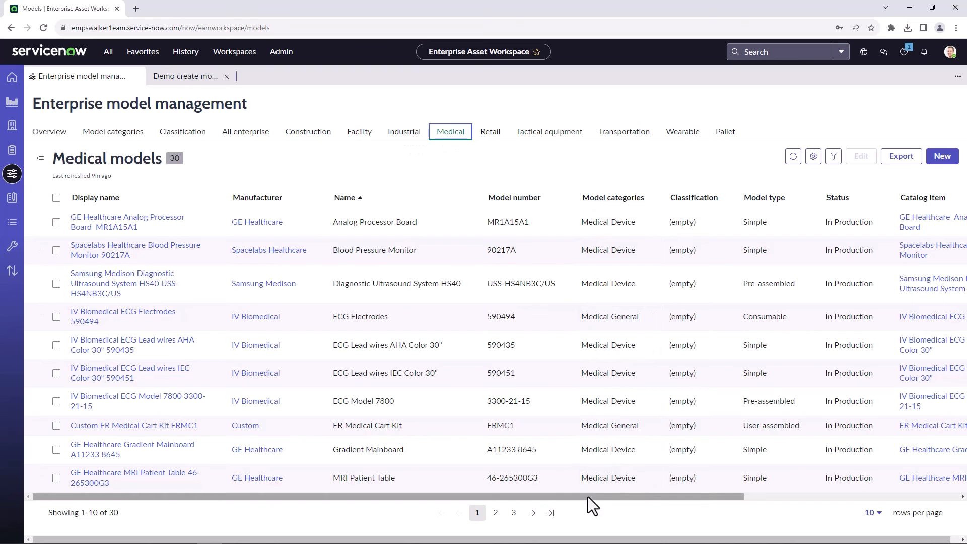
{"action": "left_click_drag", "start_coordinate": [586, 501], "coordinate": [812, 492]}
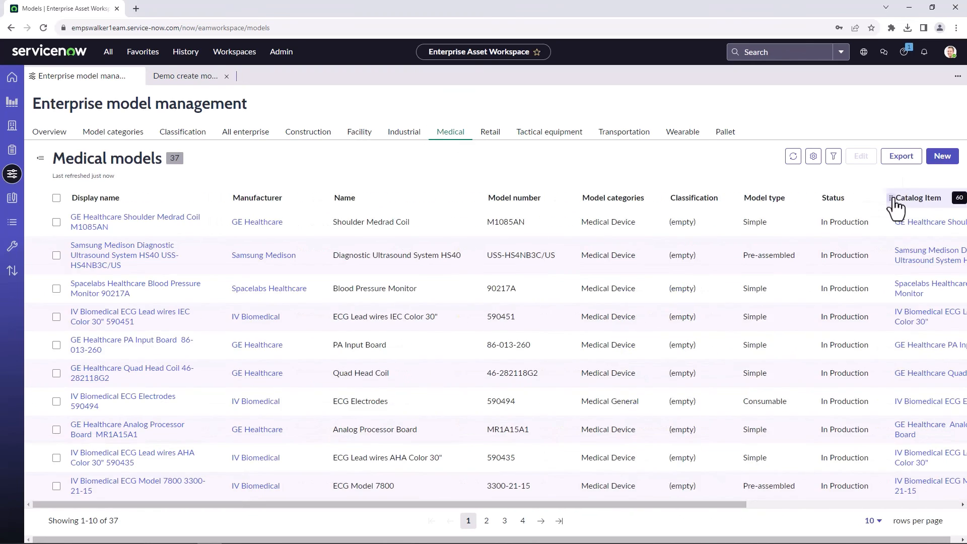
{"action": "left_click_drag", "start_coordinate": [642, 506], "coordinate": [854, 497]}
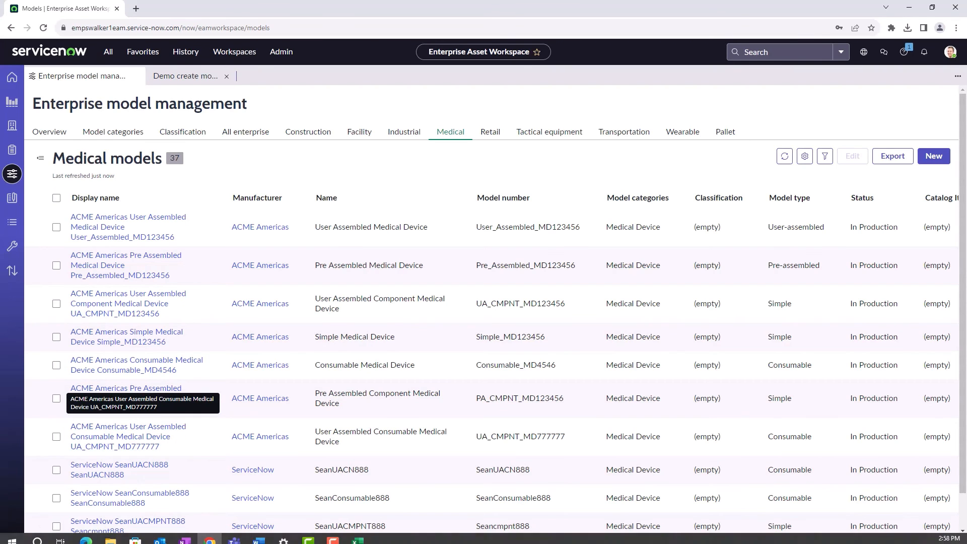
- Switch to Excel, check the model names in rows 2 to 8 of the import template, and return to the medical models
{"action": "left_click", "coordinate": [357, 535]}
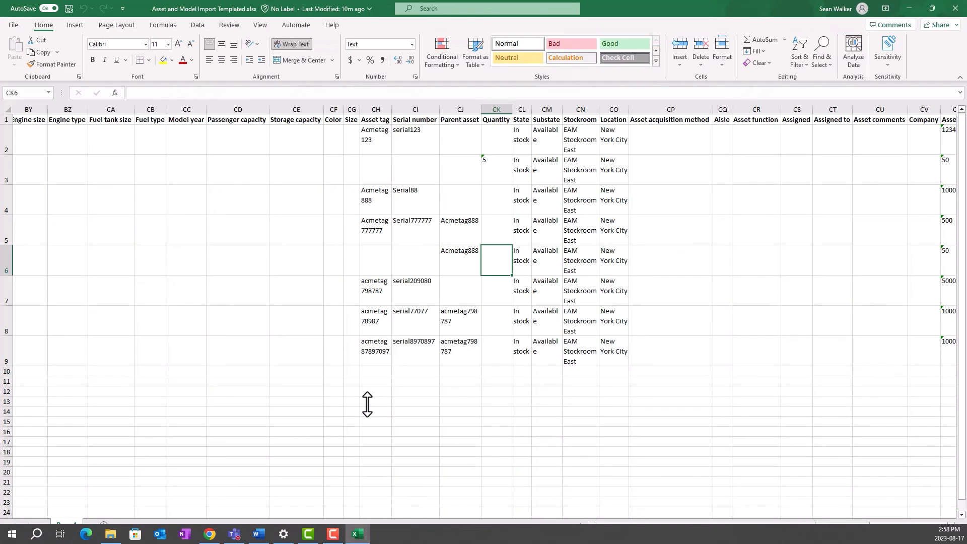
{"action": "left_click", "coordinate": [649, 526]}
{"action": "left_click_drag", "start_coordinate": [773, 526], "coordinate": [603, 526]}
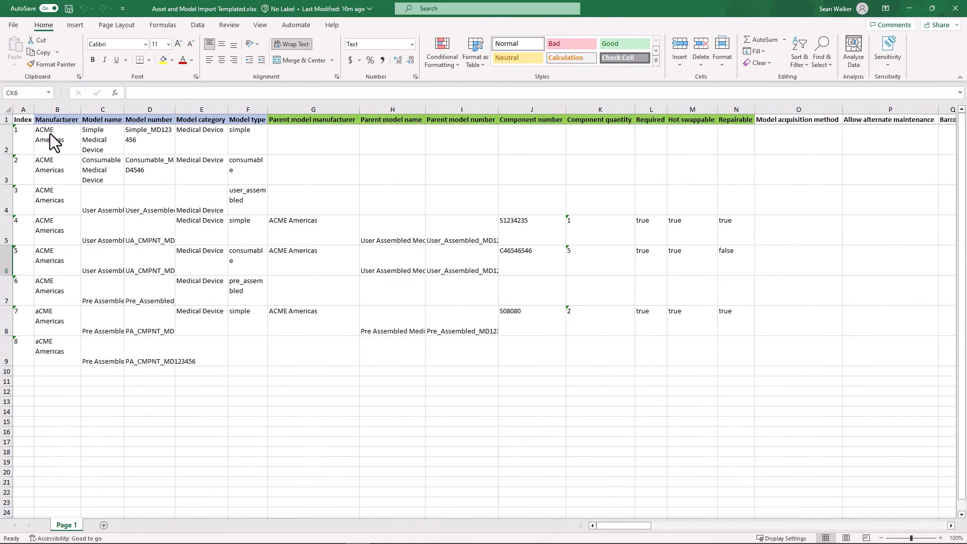
{"action": "left_click", "coordinate": [101, 147]}
{"action": "left_click", "coordinate": [102, 177]}
{"action": "left_click", "coordinate": [107, 211]}
{"action": "left_click", "coordinate": [110, 240]}
{"action": "left_click", "coordinate": [111, 265]}
{"action": "left_click", "coordinate": [110, 294]}
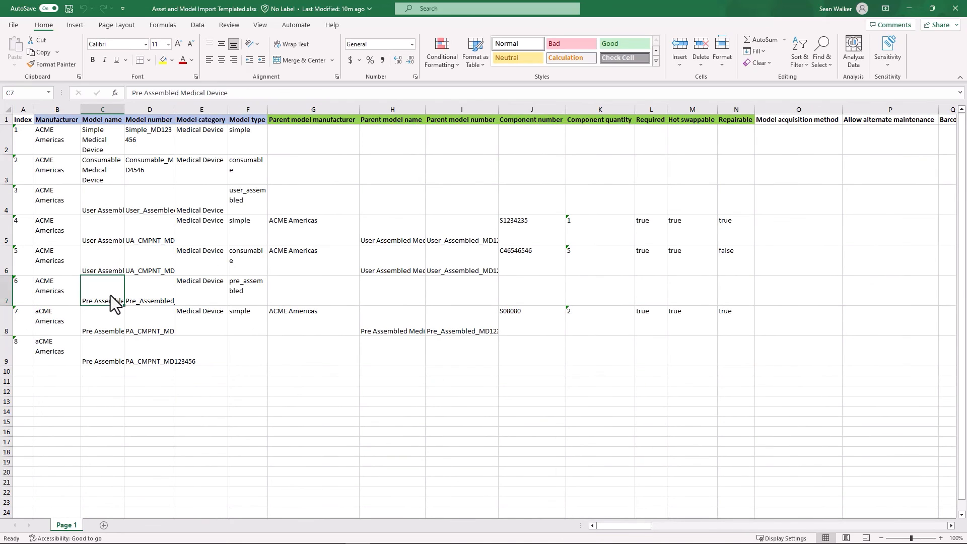
{"action": "left_click", "coordinate": [113, 322]}
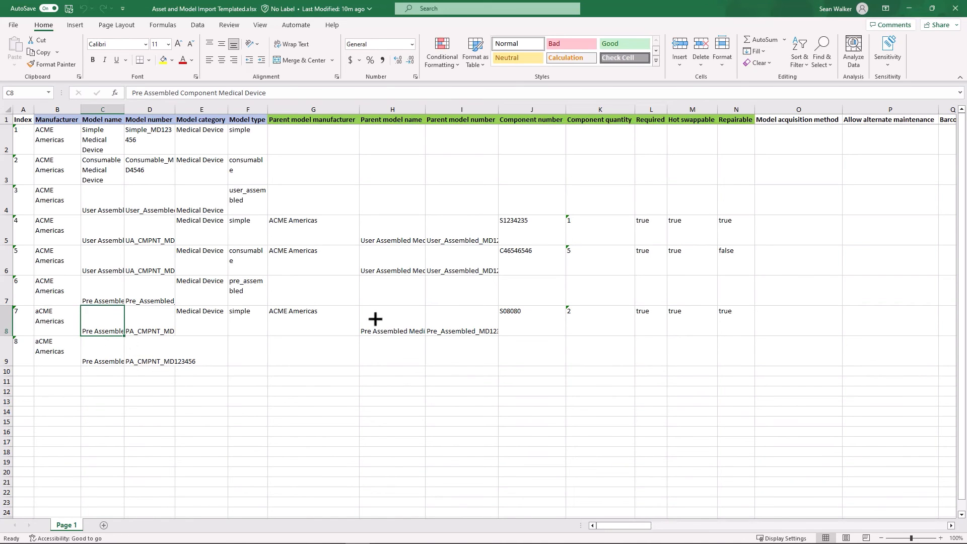
{"action": "left_click", "coordinate": [910, 9]}
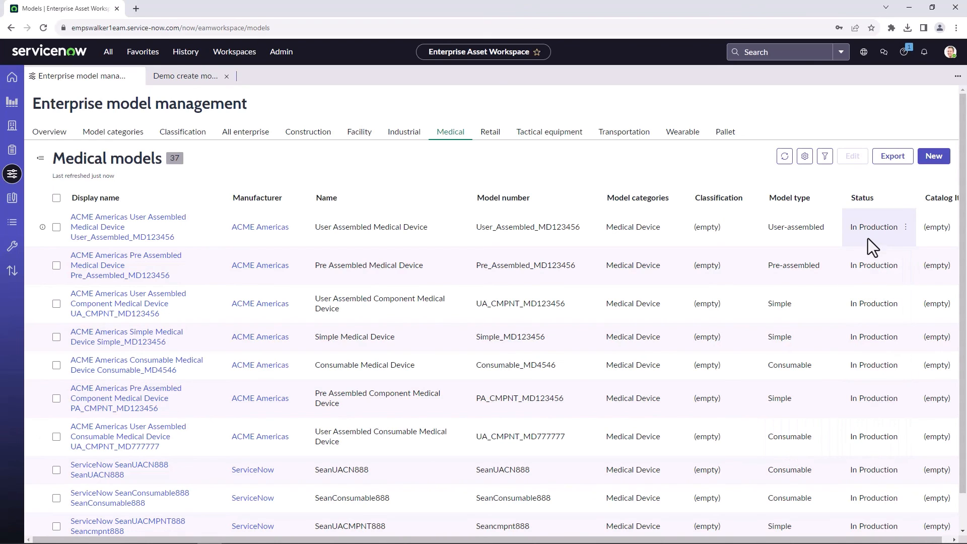
- Open the ACME Americas User Assembled Medical Device model and examine its model components and assets
{"action": "left_click", "coordinate": [103, 236]}
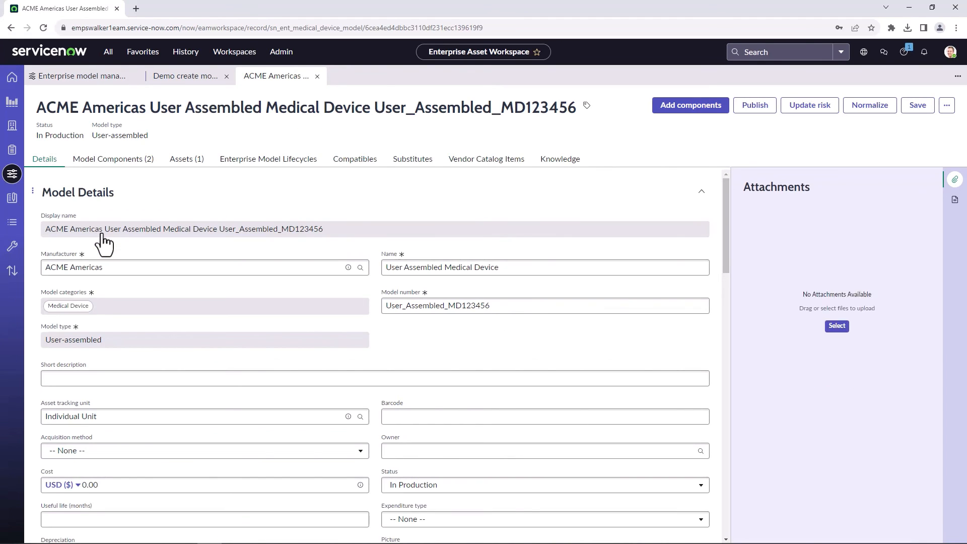
{"action": "left_click", "coordinate": [117, 161]}
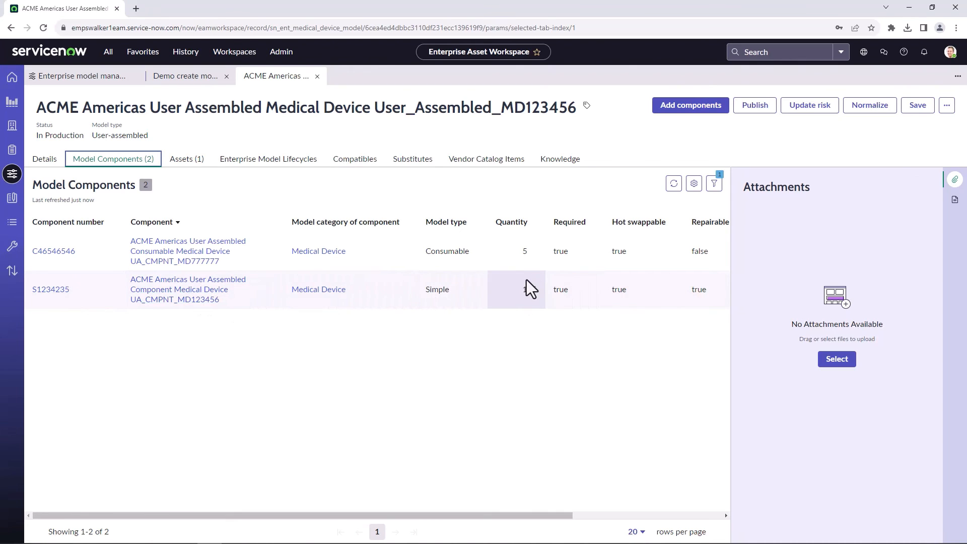
{"action": "left_click", "coordinate": [194, 161]}
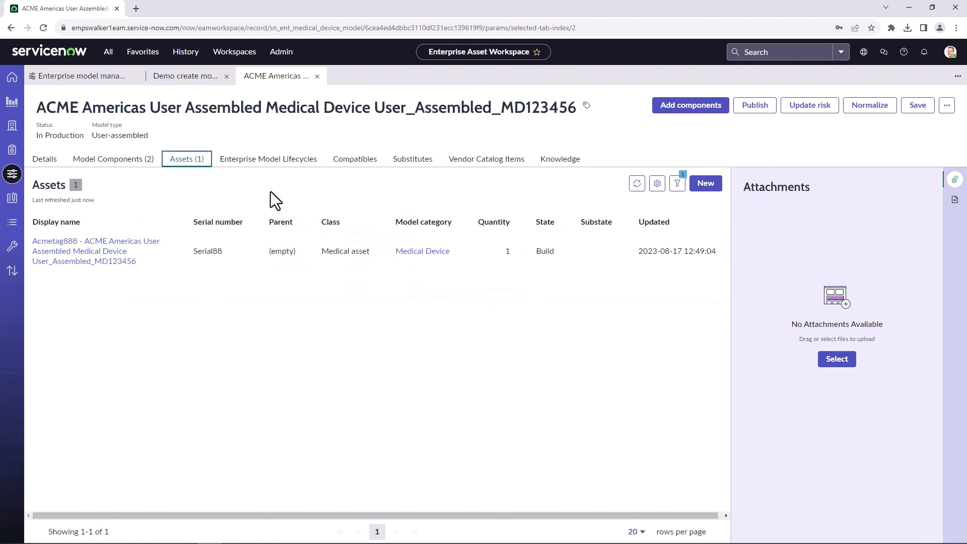
- Open the Acmetag888 asset of this model and review its state, financial, depreciation, disposal and audit details
{"action": "left_click", "coordinate": [94, 262]}
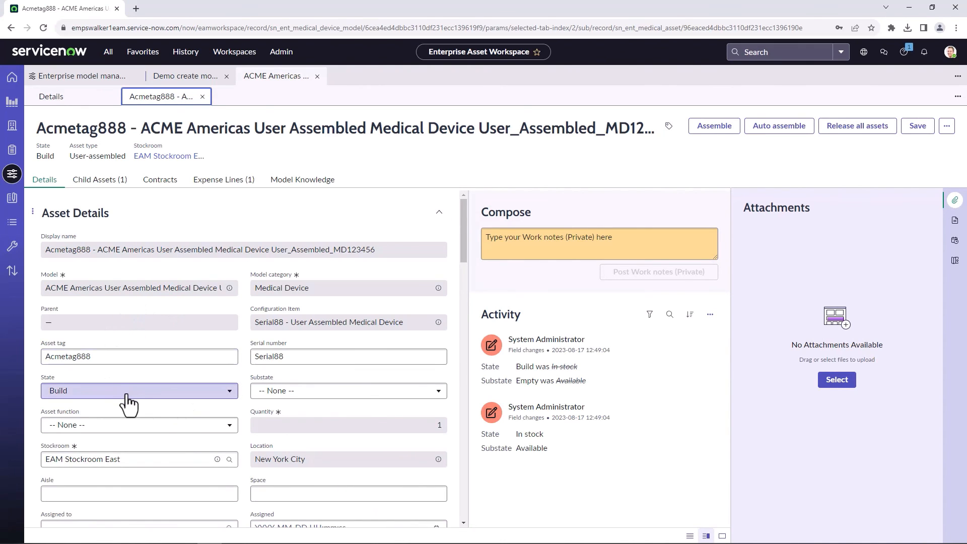
{"action": "scroll", "coordinate": [129, 403], "scroll_direction": "down", "scroll_amount": 6}
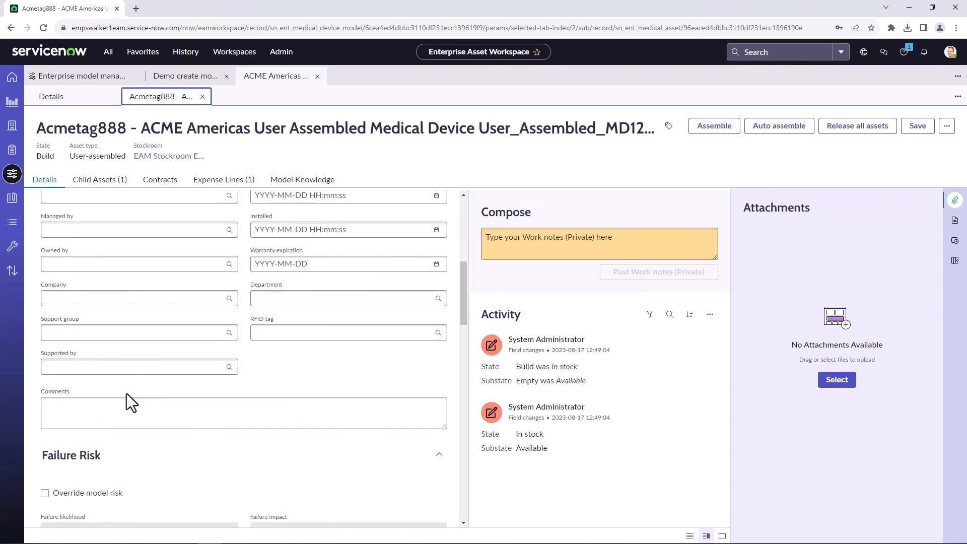
{"action": "scroll", "coordinate": [126, 394], "scroll_direction": "down", "scroll_amount": 8}
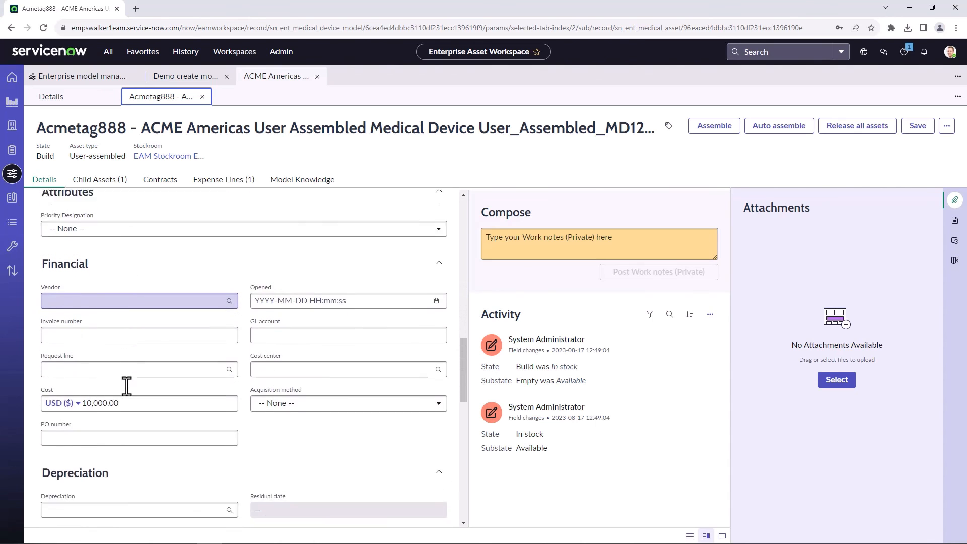
{"action": "scroll", "coordinate": [127, 386], "scroll_direction": "down", "scroll_amount": 4}
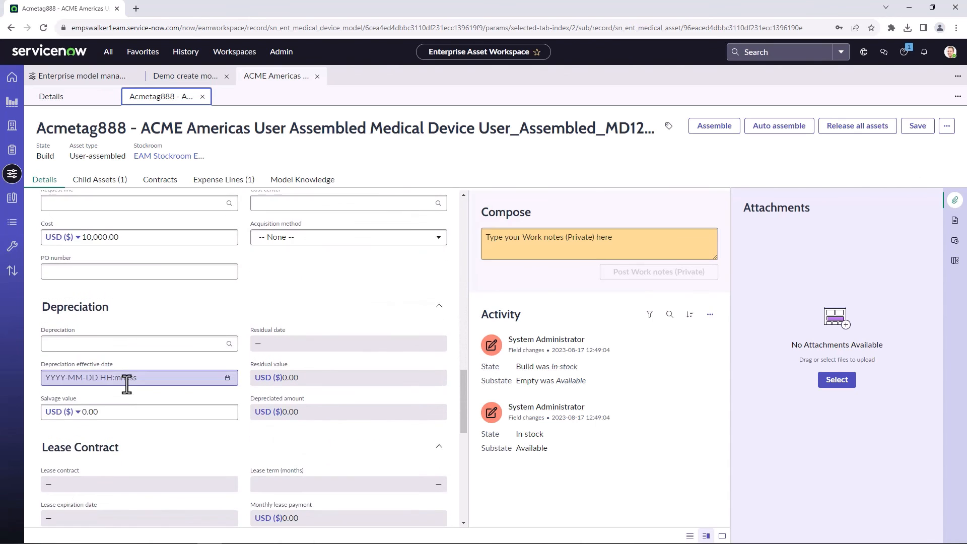
{"action": "scroll", "coordinate": [126, 384], "scroll_direction": "down", "scroll_amount": 5}
{"action": "scroll", "coordinate": [126, 384], "scroll_direction": "up", "scroll_amount": 5}
{"action": "scroll", "coordinate": [127, 382], "scroll_direction": "up", "scroll_amount": 10}
{"action": "scroll", "coordinate": [127, 388], "scroll_direction": "down", "scroll_amount": 12}
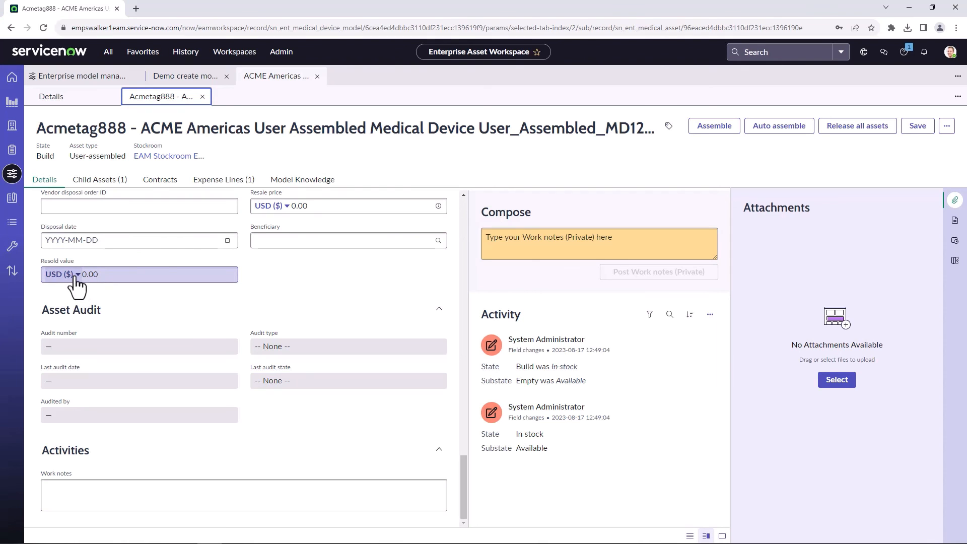
- Switch to Excel, prefix the model cost in row 2 with USD so it reads USD1234, and return to the Acmetag888 asset
{"action": "left_click", "coordinate": [358, 539]}
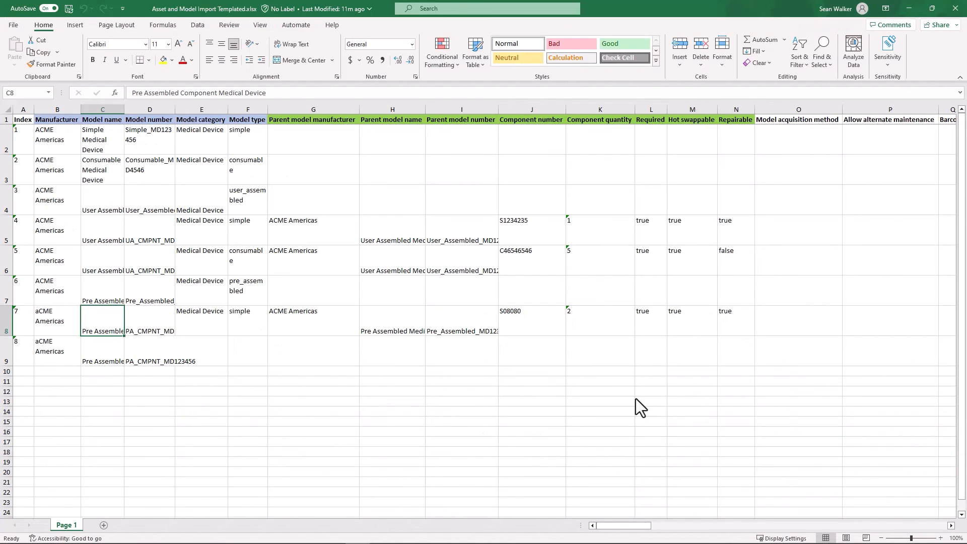
{"action": "left_click_drag", "start_coordinate": [641, 528], "coordinate": [686, 524]}
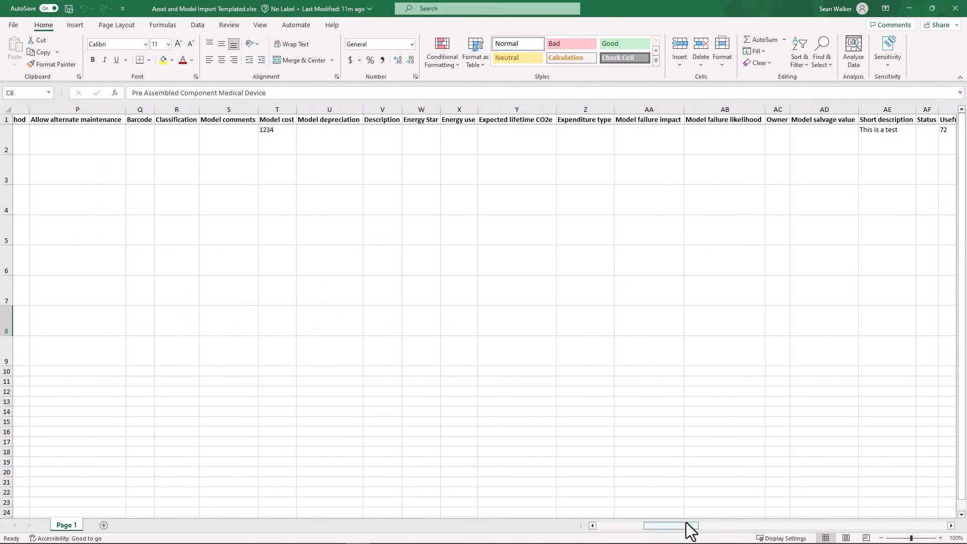
{"action": "left_click", "coordinate": [294, 142]}
{"action": "double_click", "coordinate": [288, 132]}
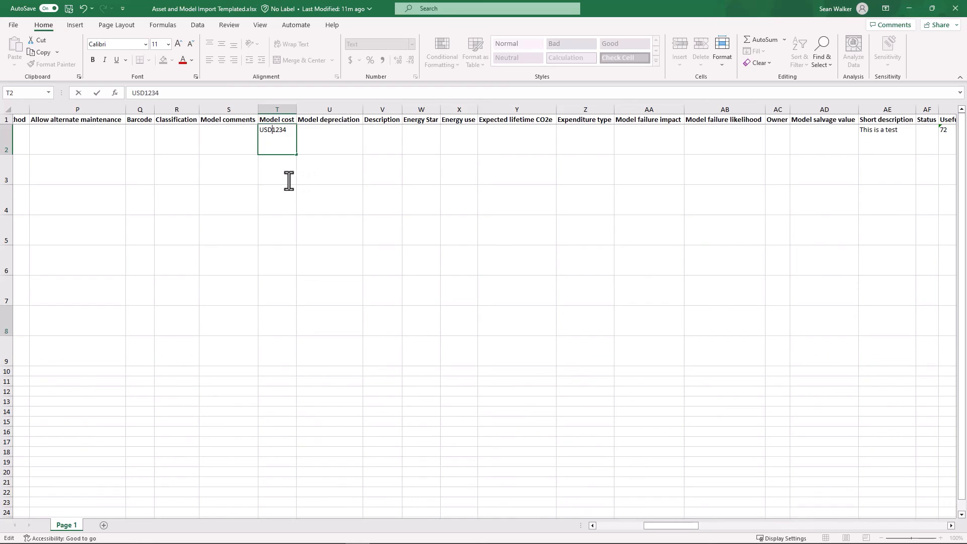
{"action": "left_click", "coordinate": [271, 132]}
{"action": "left_click", "coordinate": [910, 8]}
- Examine the child assets of the Acmetag888 asset, and return to the user-assembled model's record
{"action": "scroll", "coordinate": [355, 333], "scroll_direction": "up", "scroll_amount": 3}
{"action": "scroll", "coordinate": [331, 305], "scroll_direction": "up", "scroll_amount": 10}
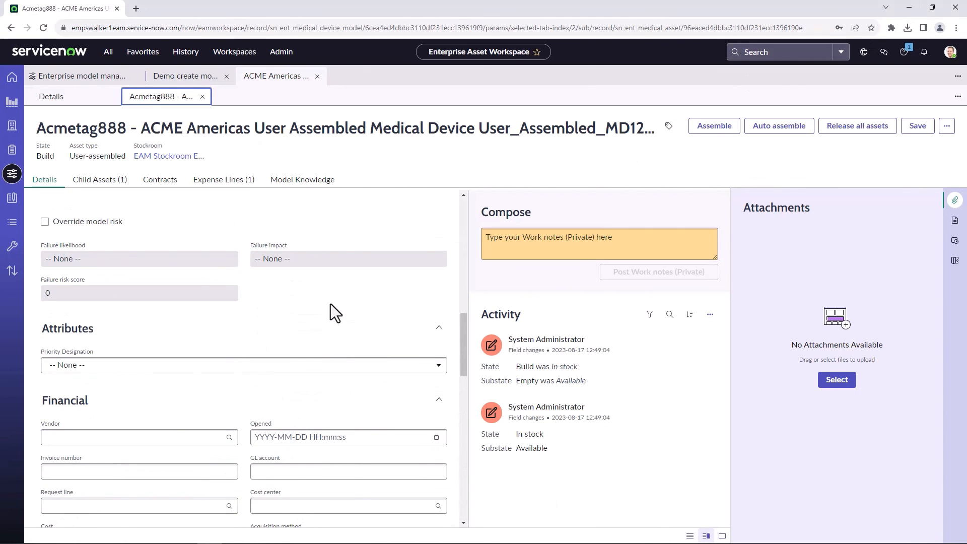
{"action": "scroll", "coordinate": [330, 304], "scroll_direction": "up", "scroll_amount": 10}
{"action": "scroll", "coordinate": [330, 304], "scroll_direction": "up", "scroll_amount": 5}
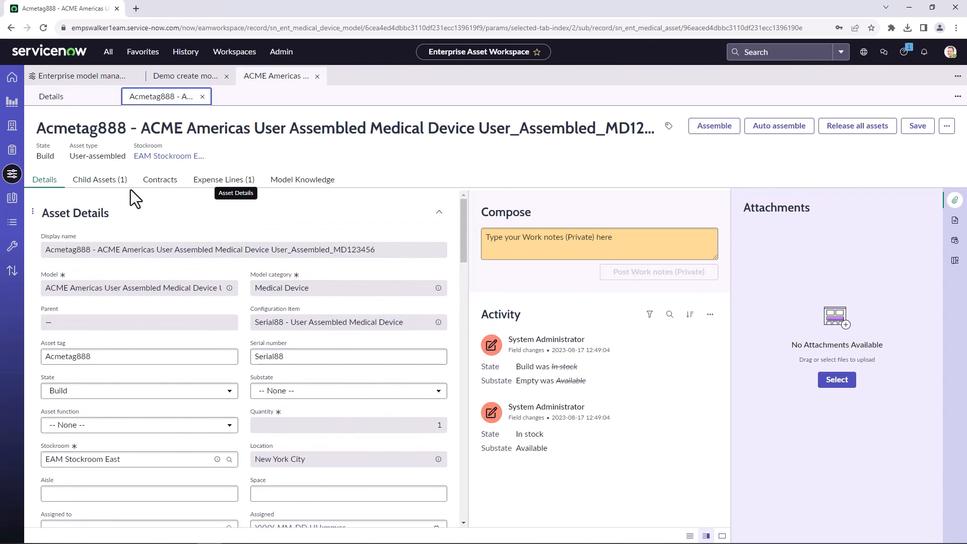
{"action": "left_click", "coordinate": [111, 185]}
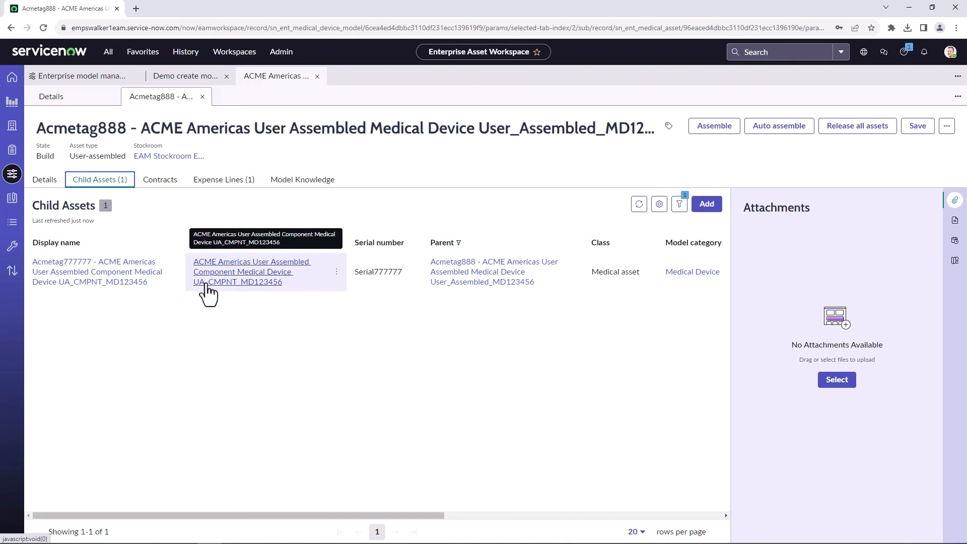
{"action": "left_click_drag", "start_coordinate": [273, 517], "coordinate": [15, 504]}
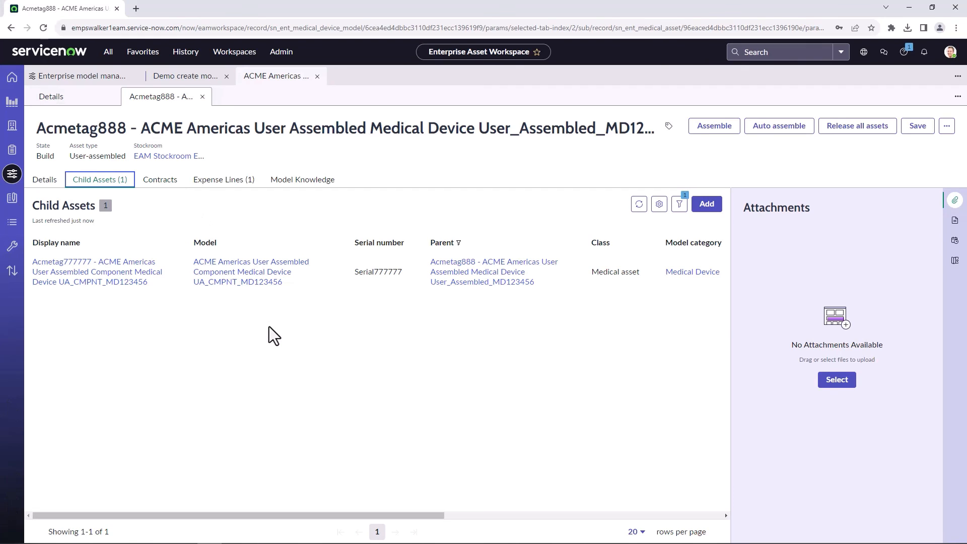
{"action": "left_click", "coordinate": [74, 101]}
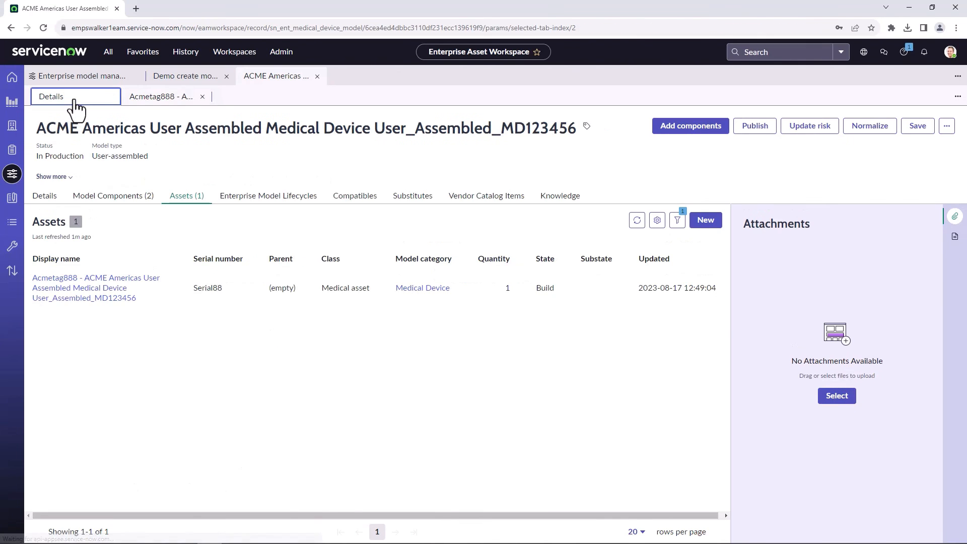